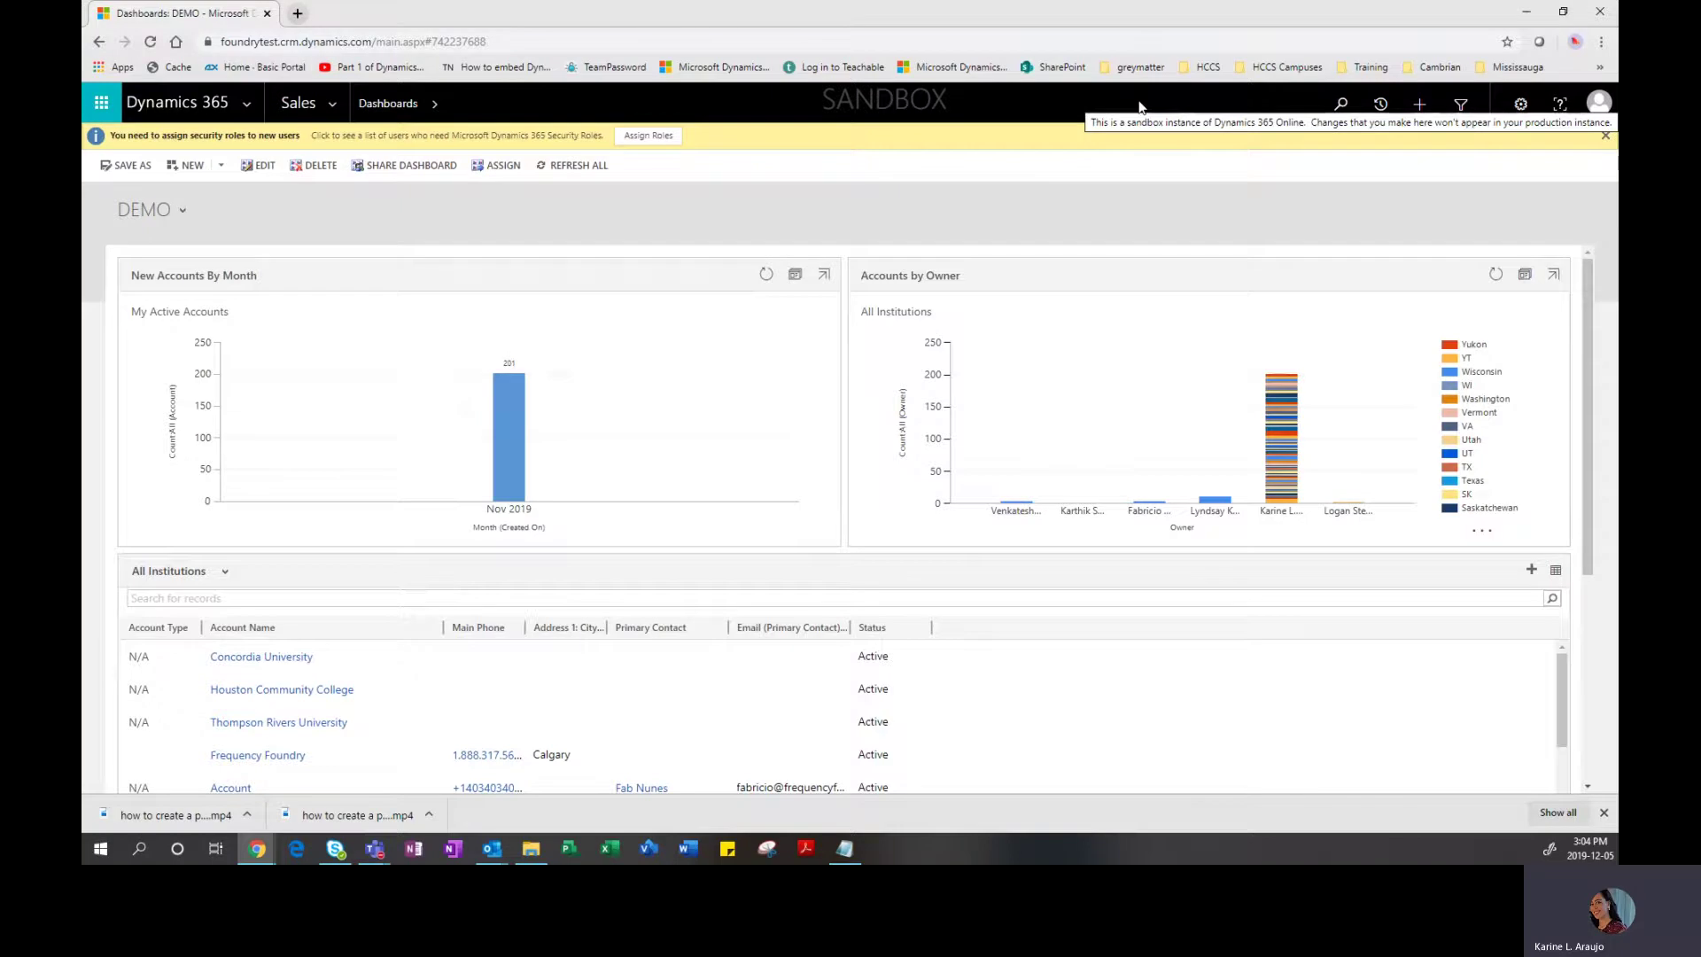
# Open Advanced Find and set it to look for Accounts
pyautogui.click(1467, 114)
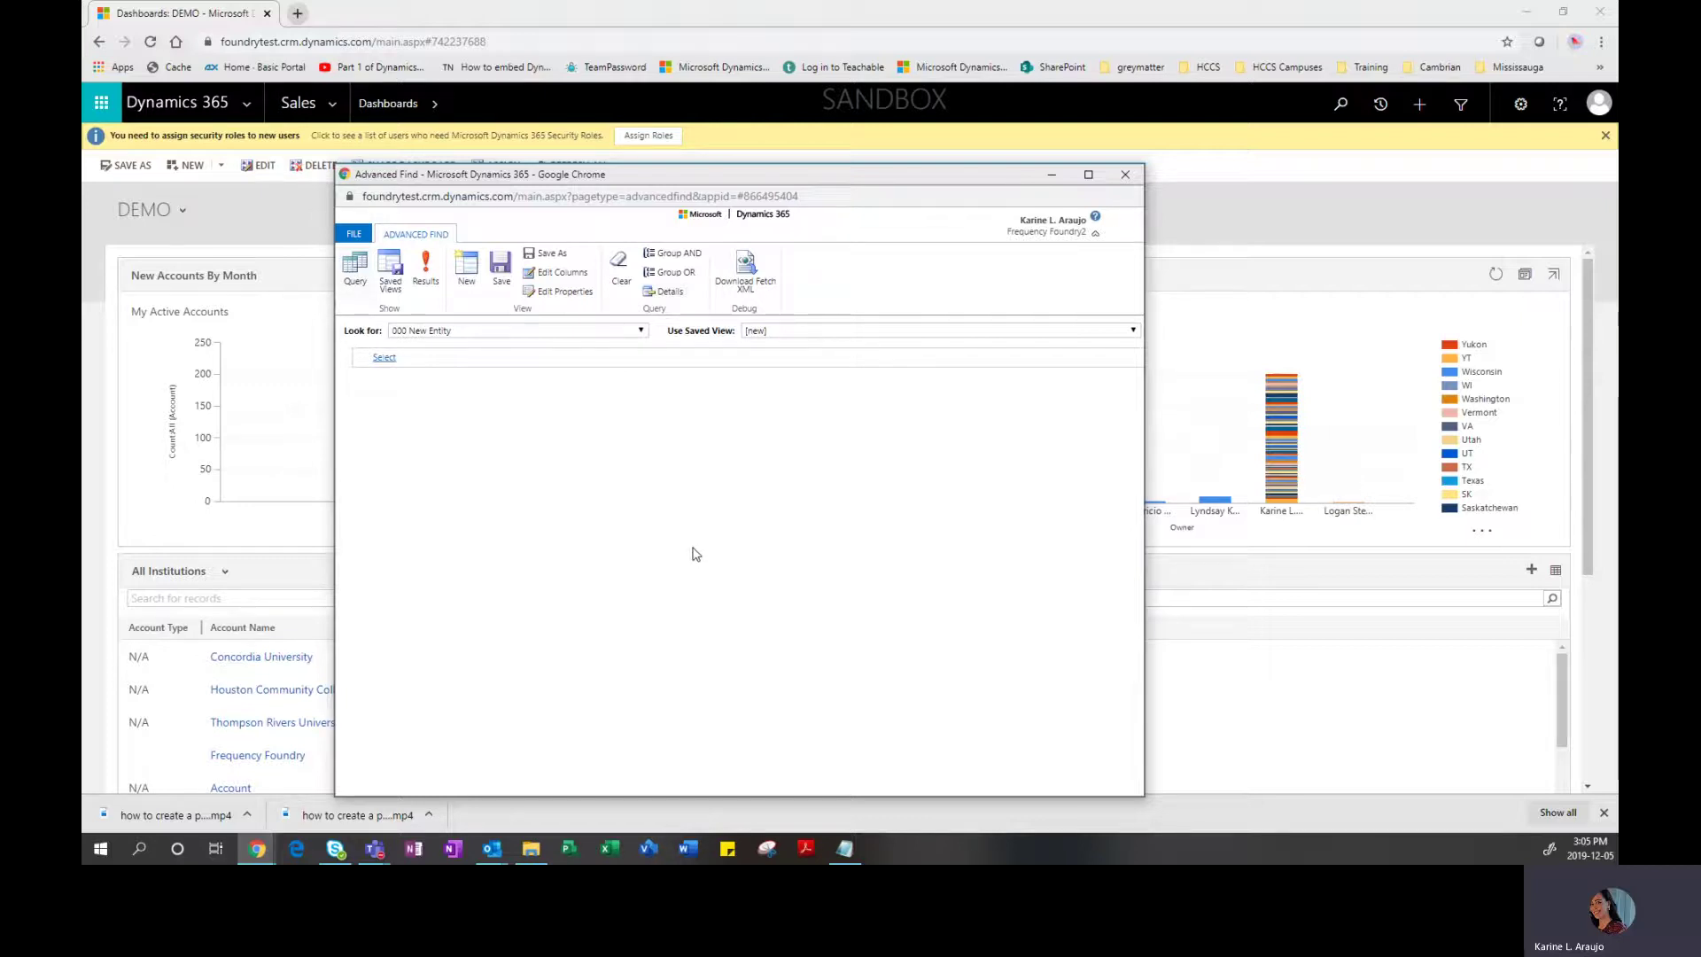
pyautogui.click(468, 337)
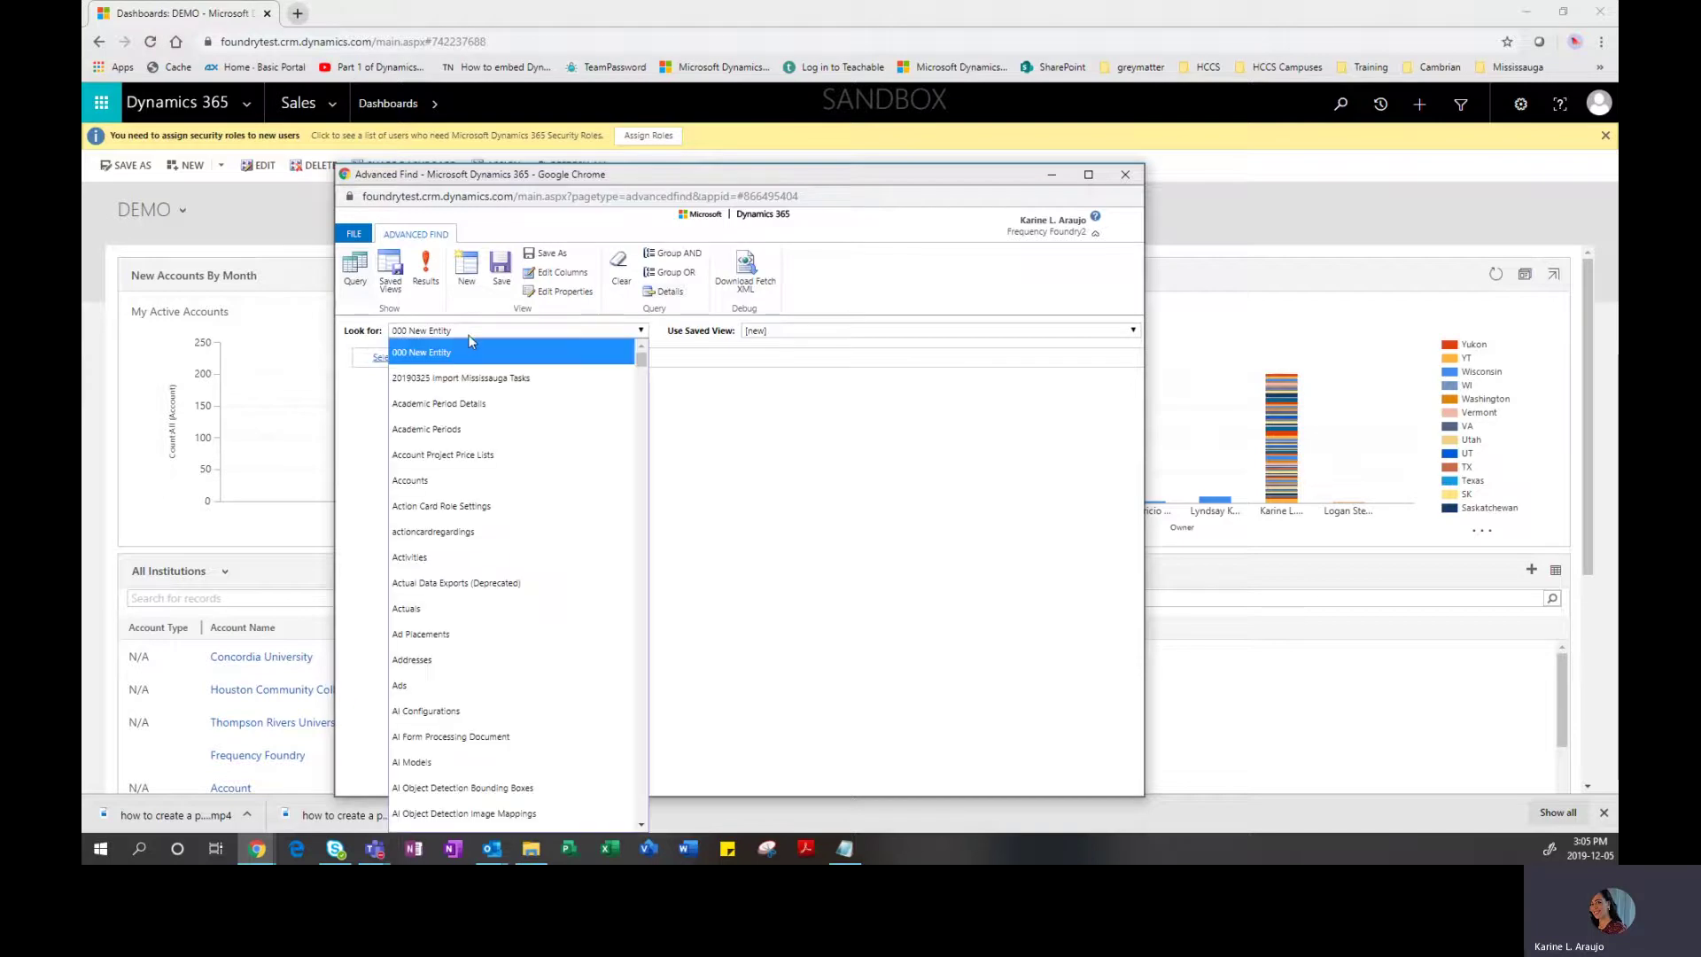
pyautogui.click(411, 480)
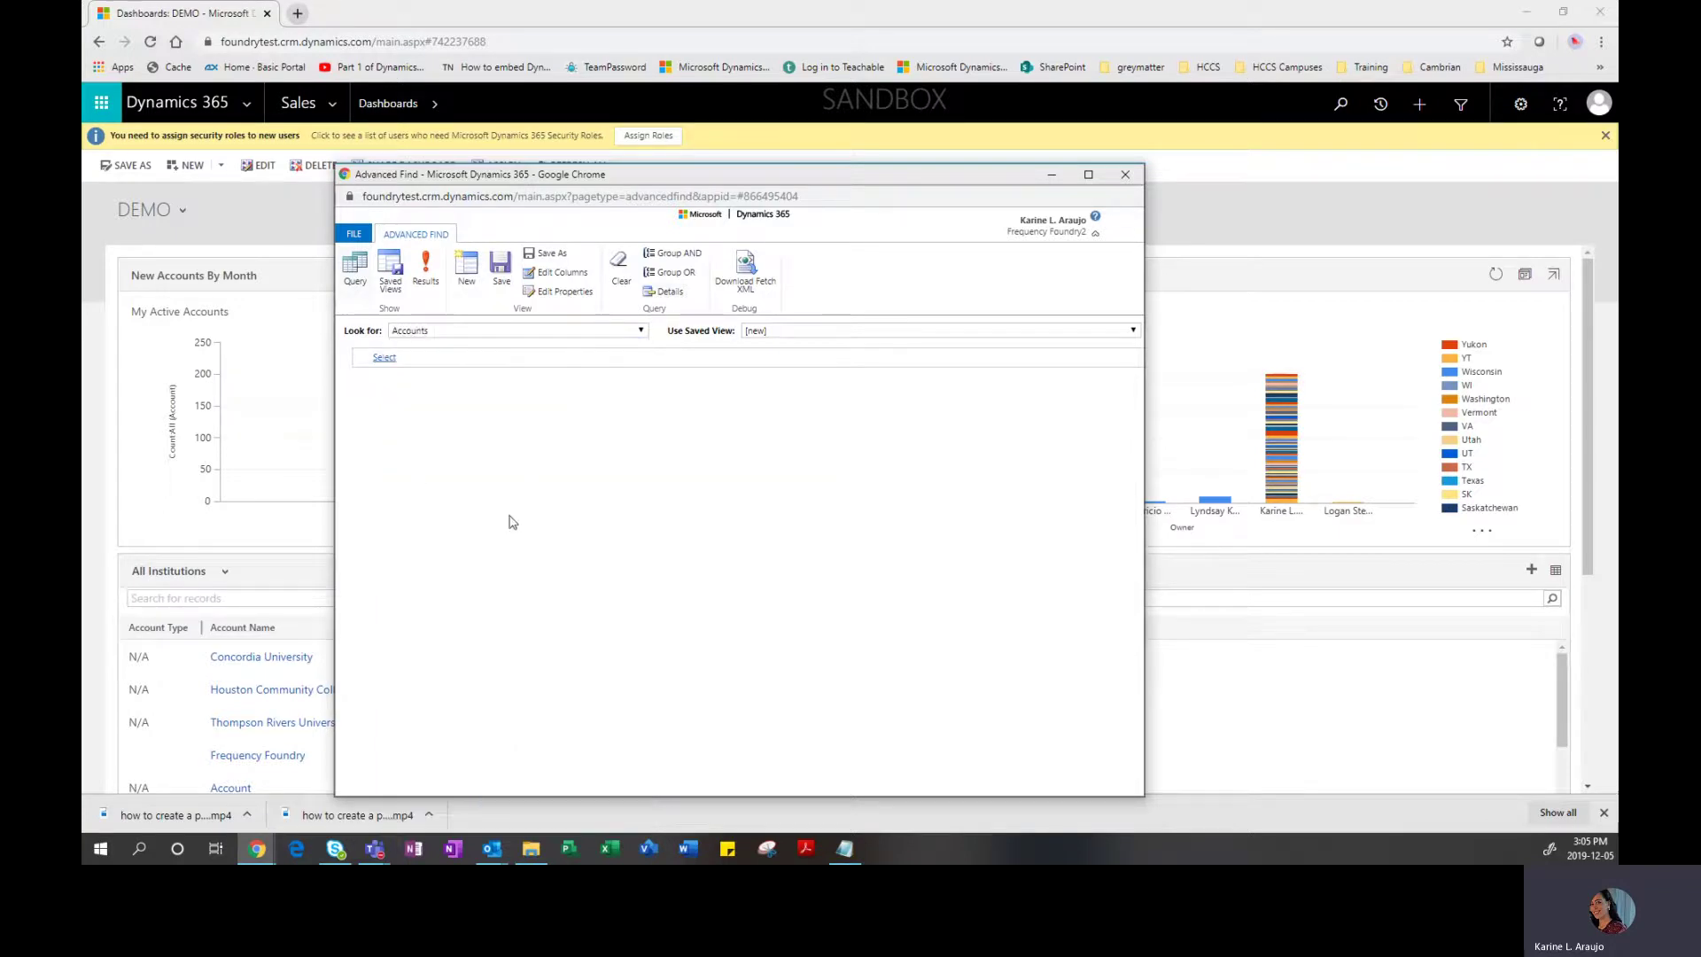
pyautogui.click(837, 330)
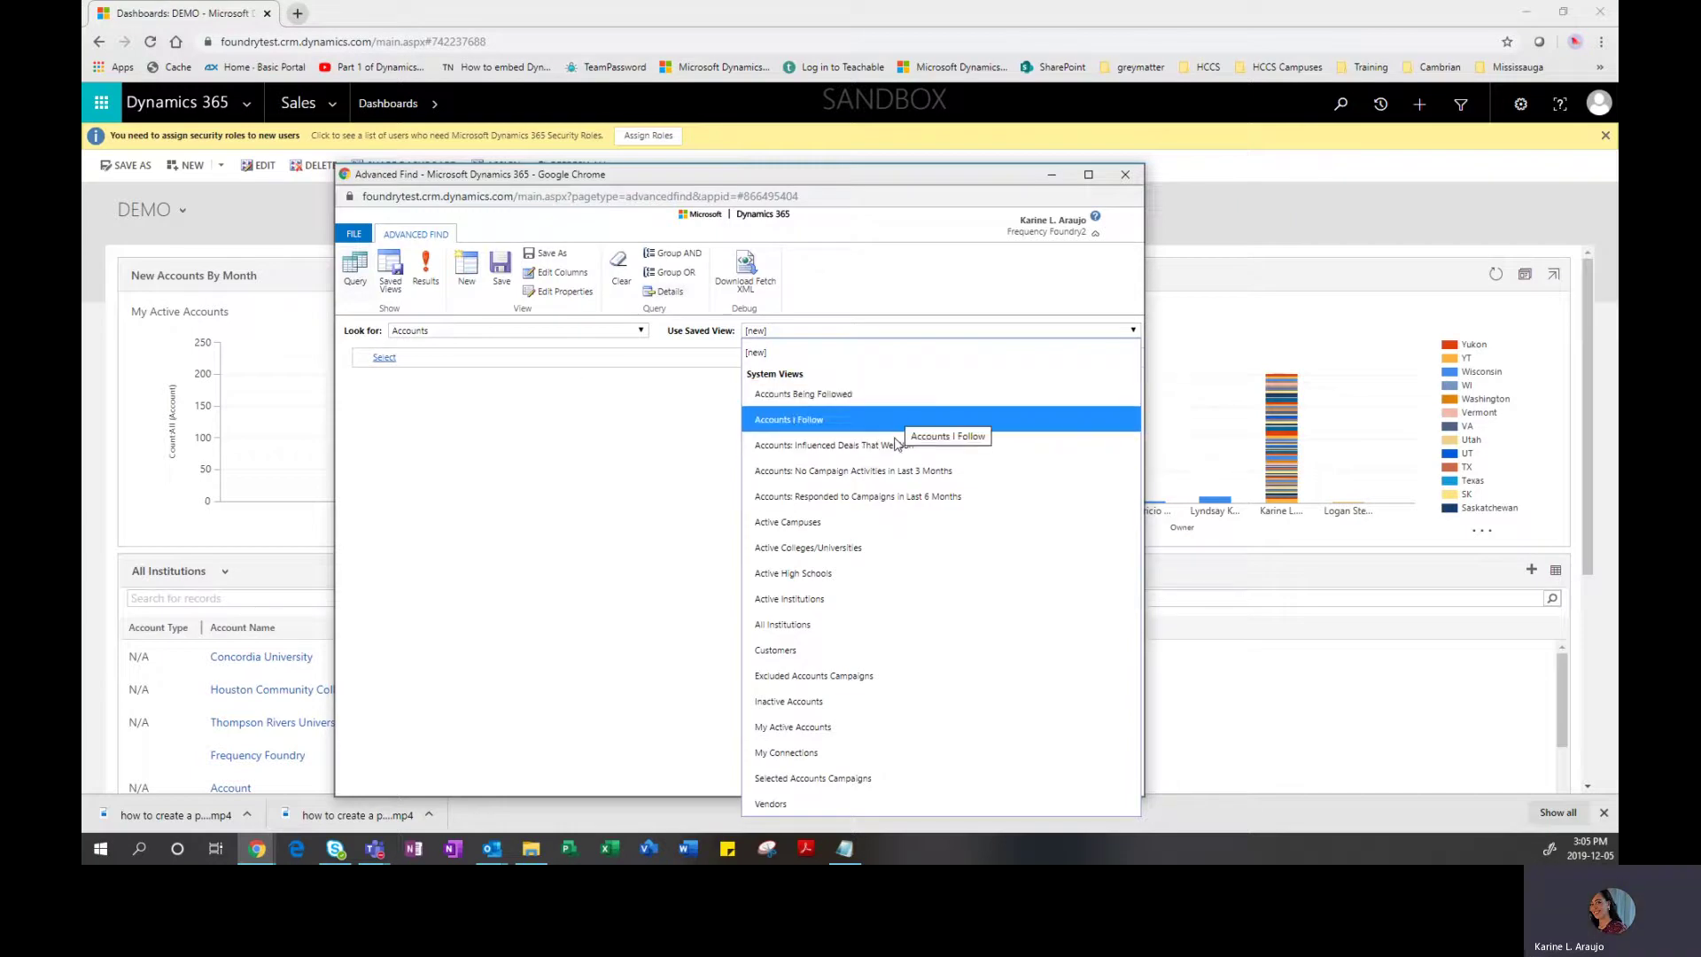
pyautogui.click(835, 612)
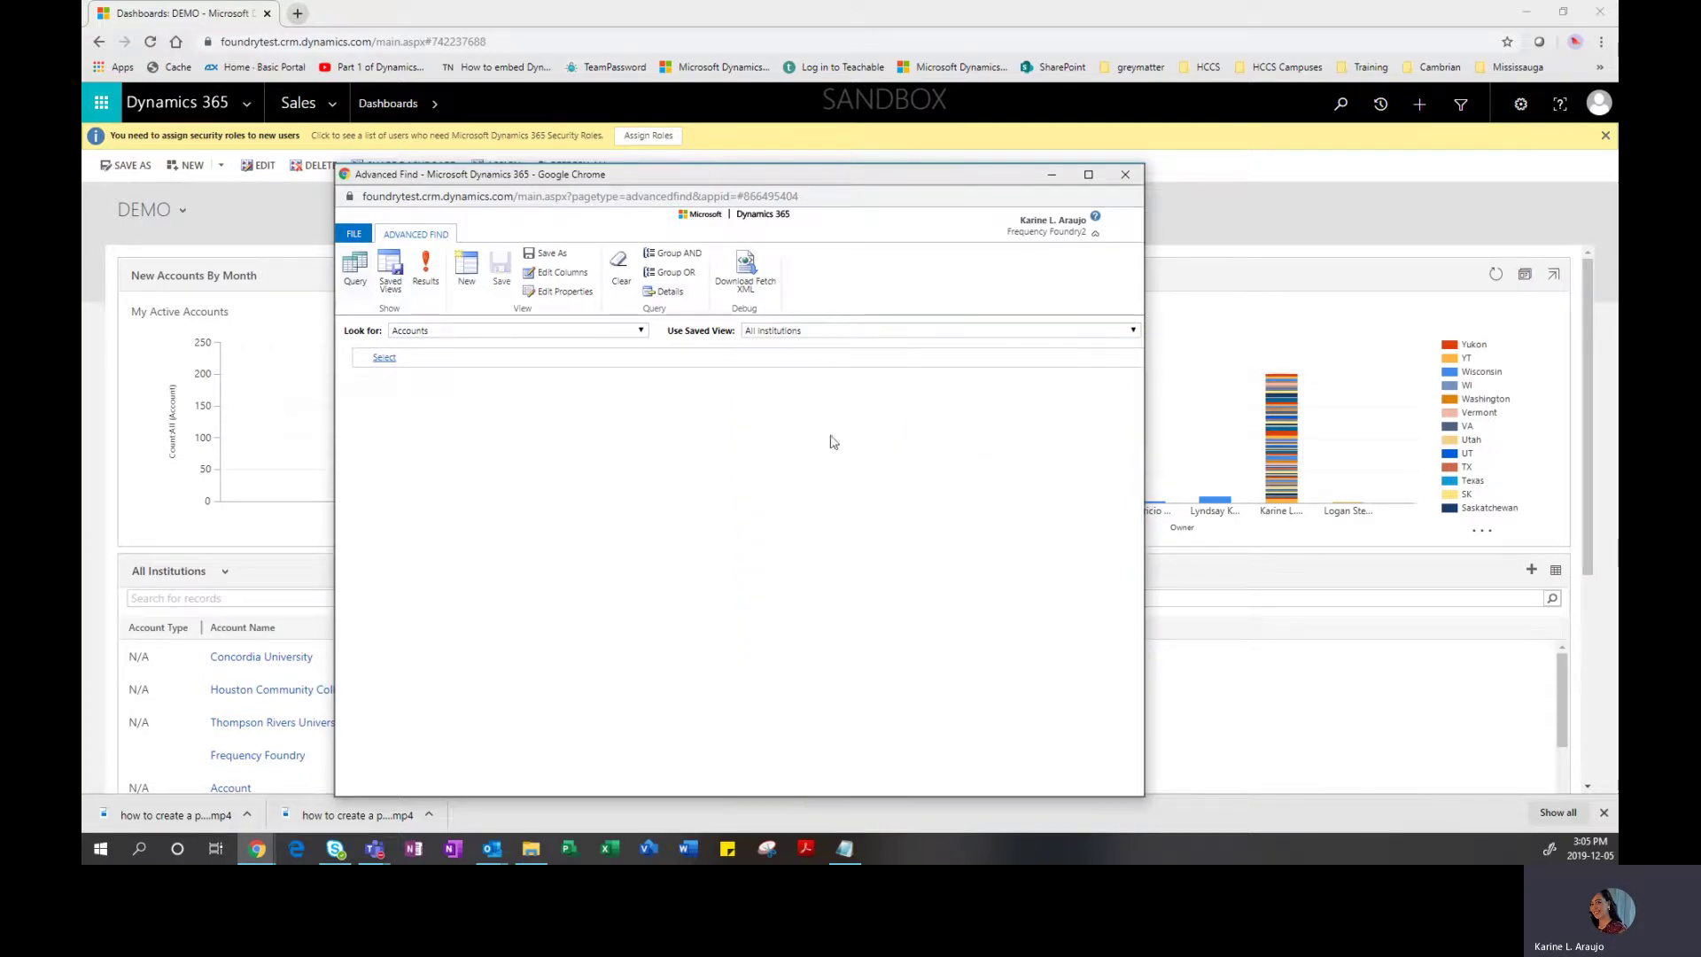
pyautogui.click(802, 333)
pyautogui.click(806, 363)
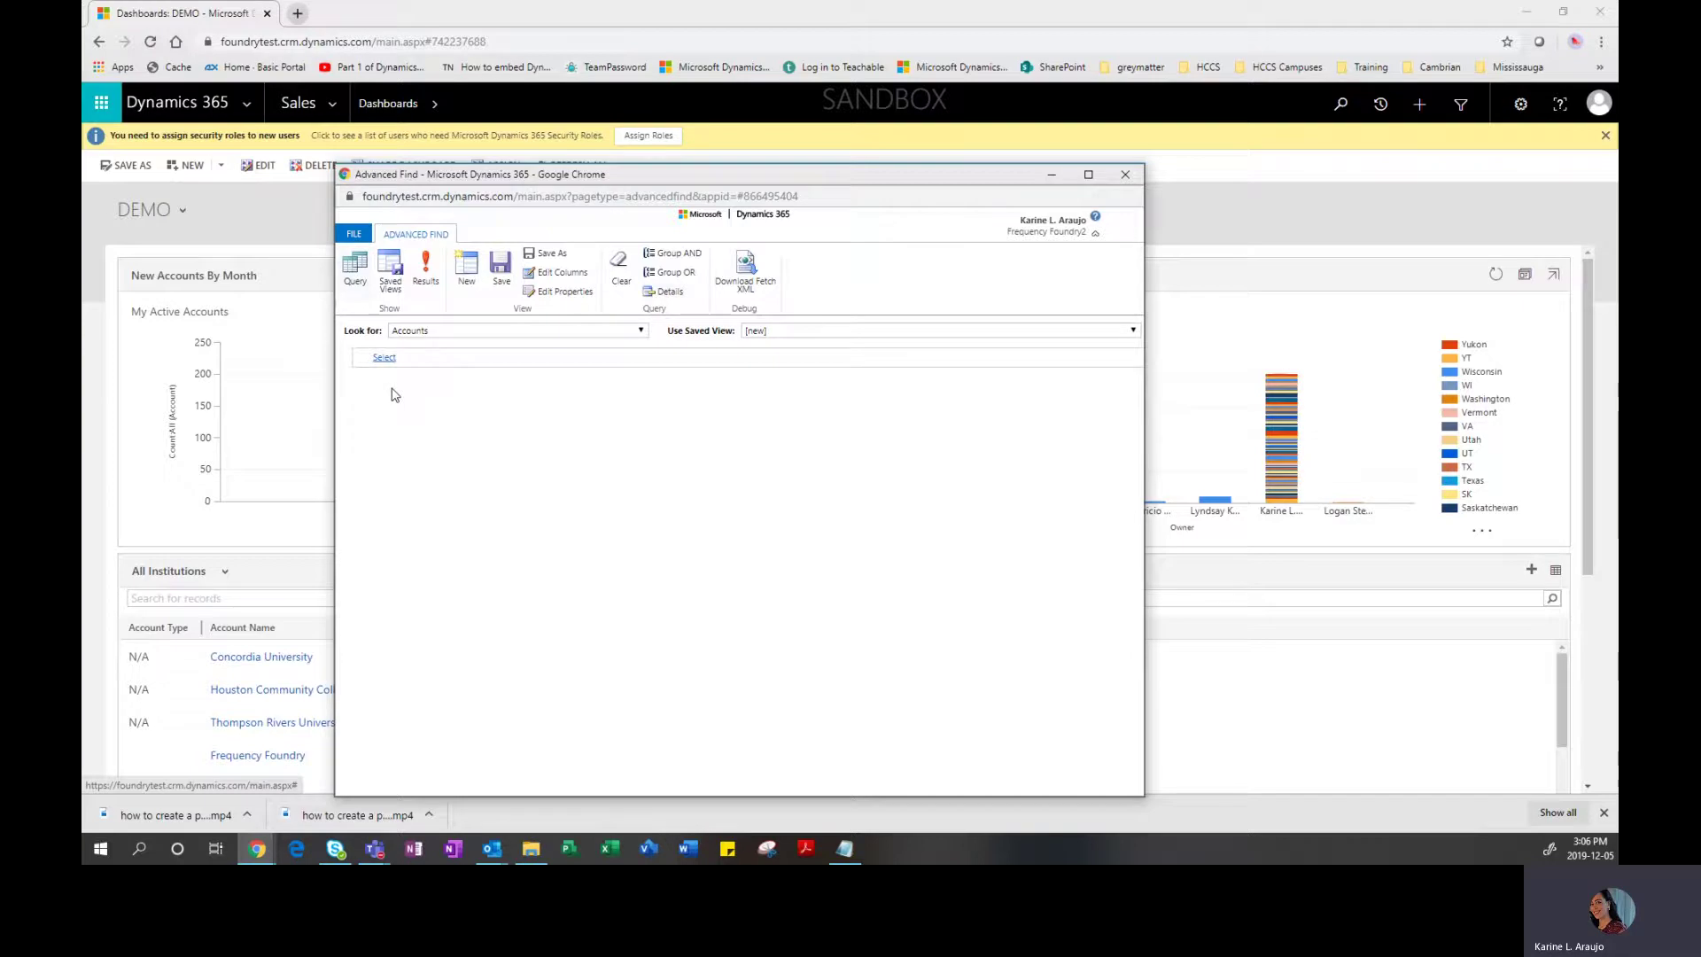
# Run the unfiltered Accounts query to view its default result columns, and return to the query
pyautogui.click(423, 281)
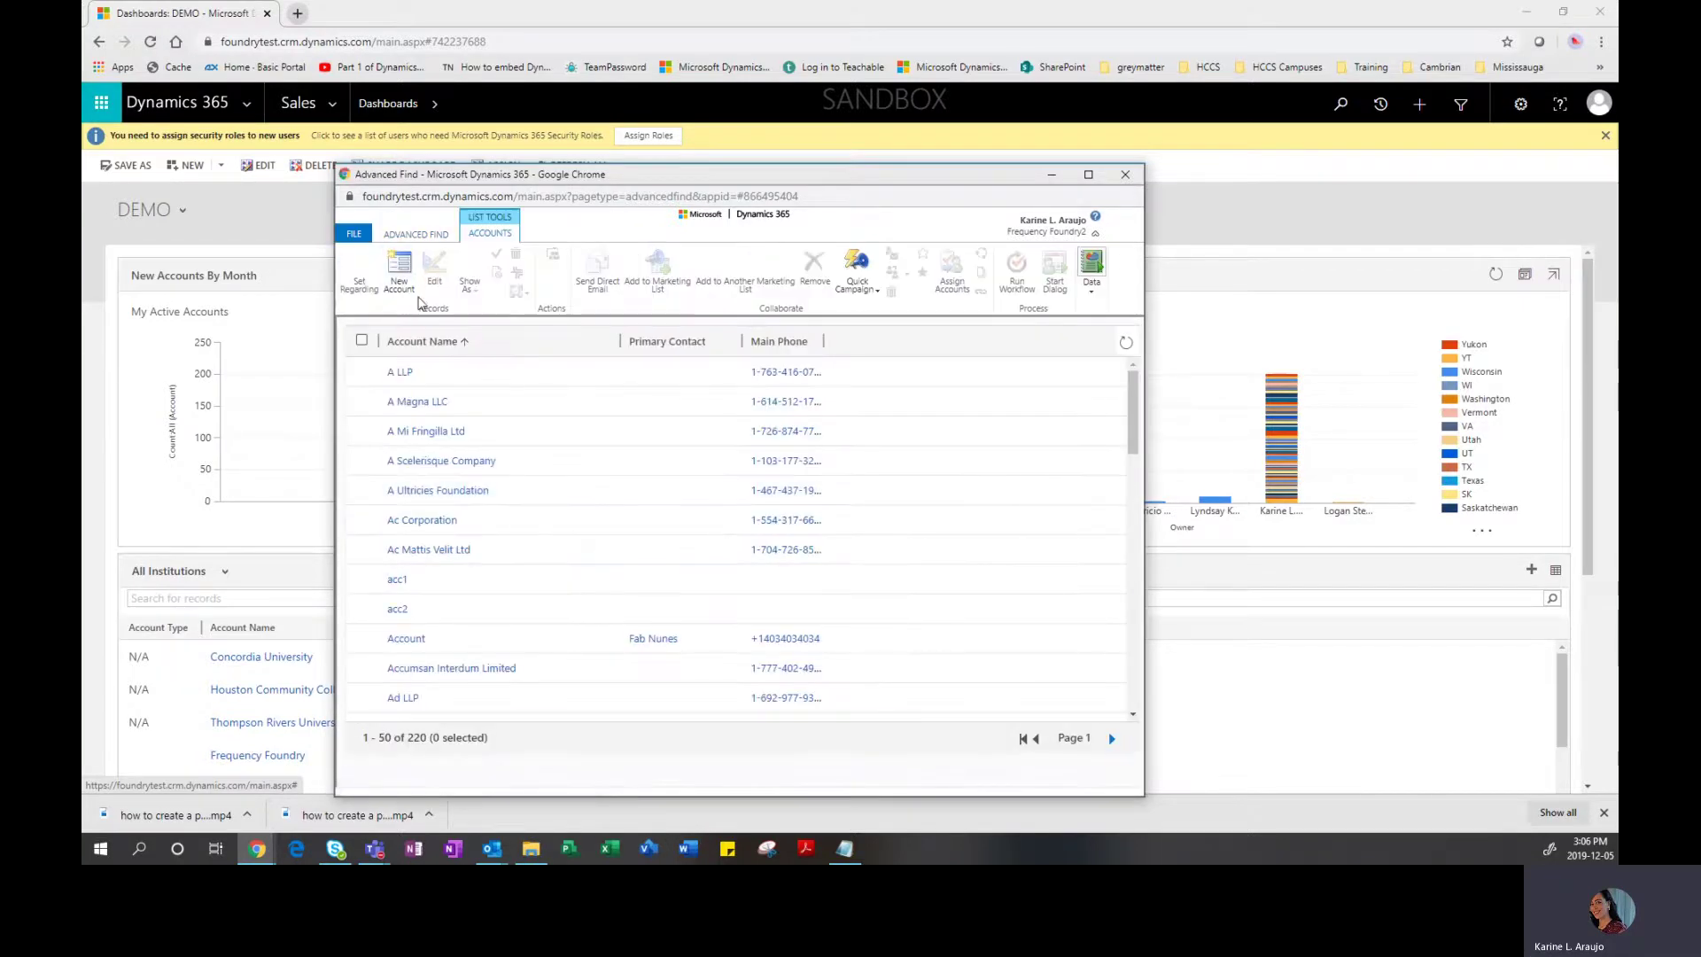
pyautogui.click(411, 237)
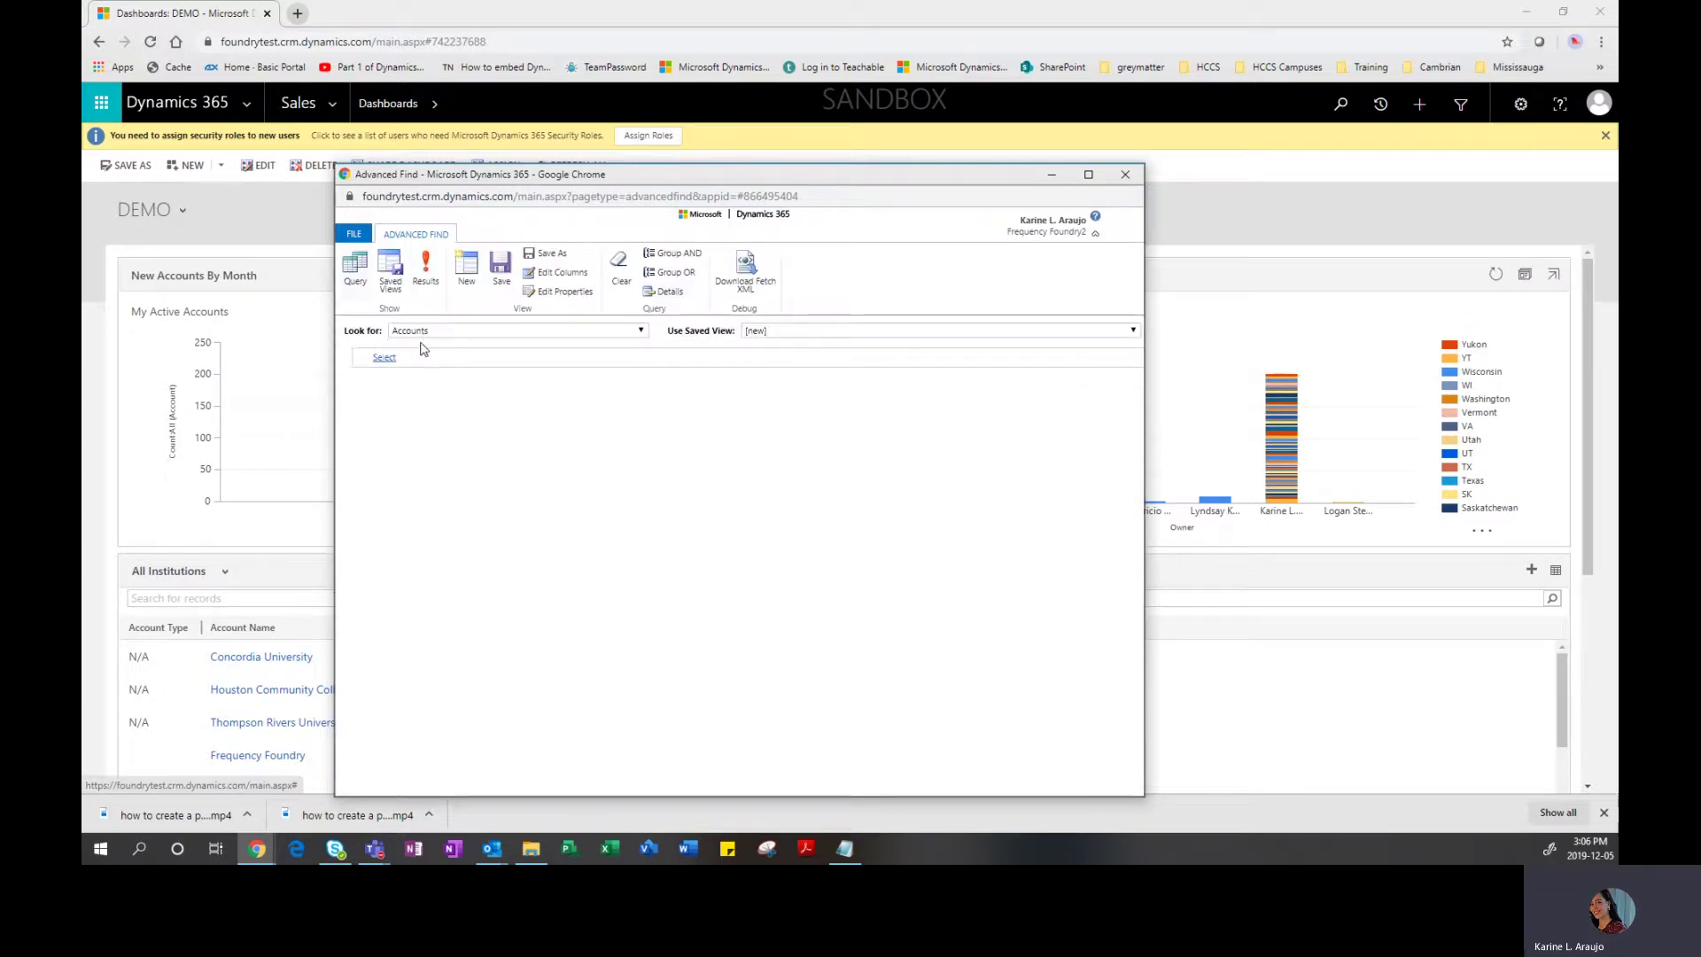
pyautogui.click(426, 271)
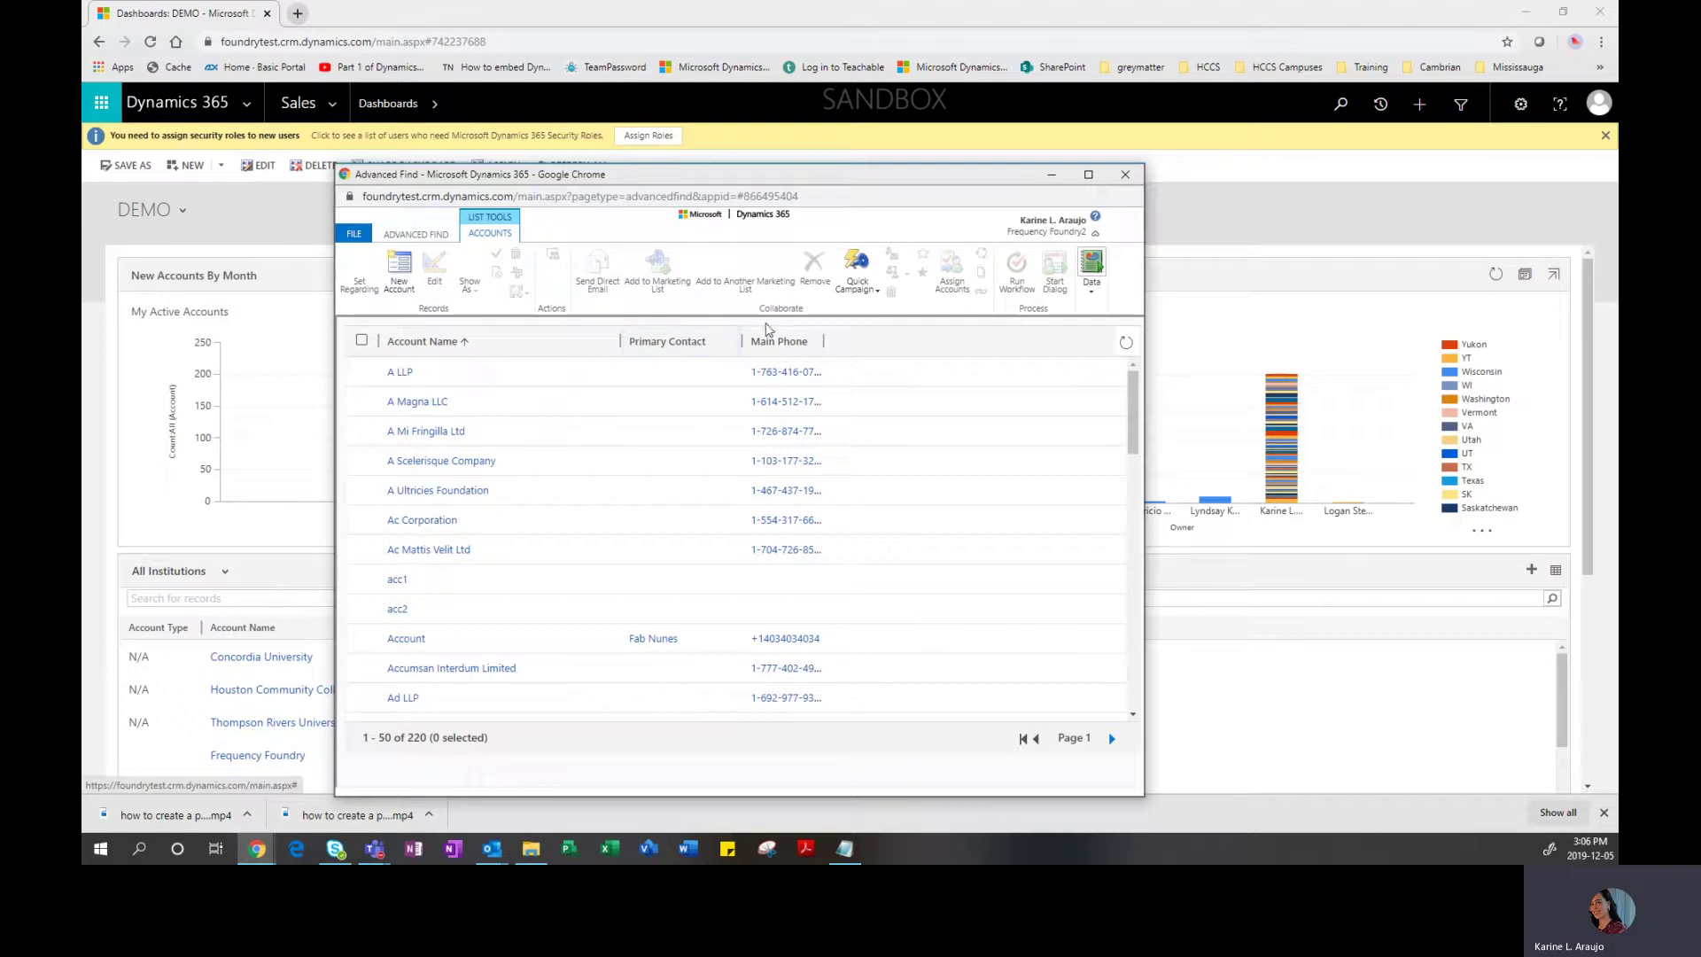
pyautogui.click(414, 238)
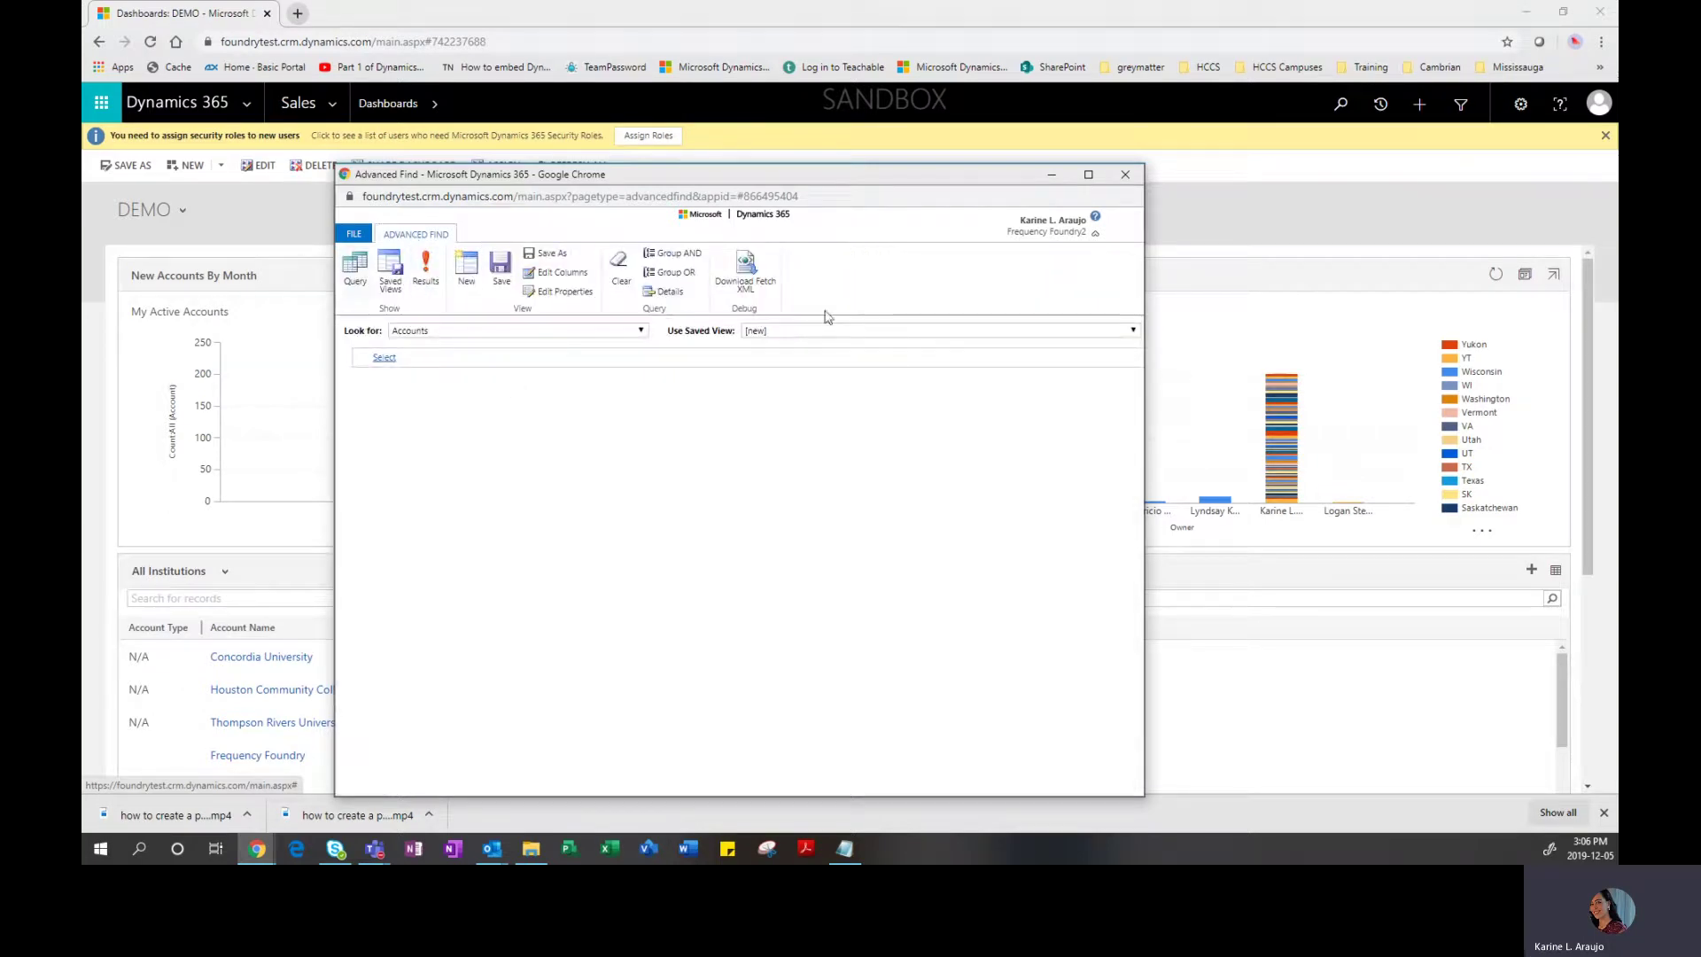
# Run the All Institutions saved view, examine all of its result columns, and return to the query
pyautogui.click(767, 331)
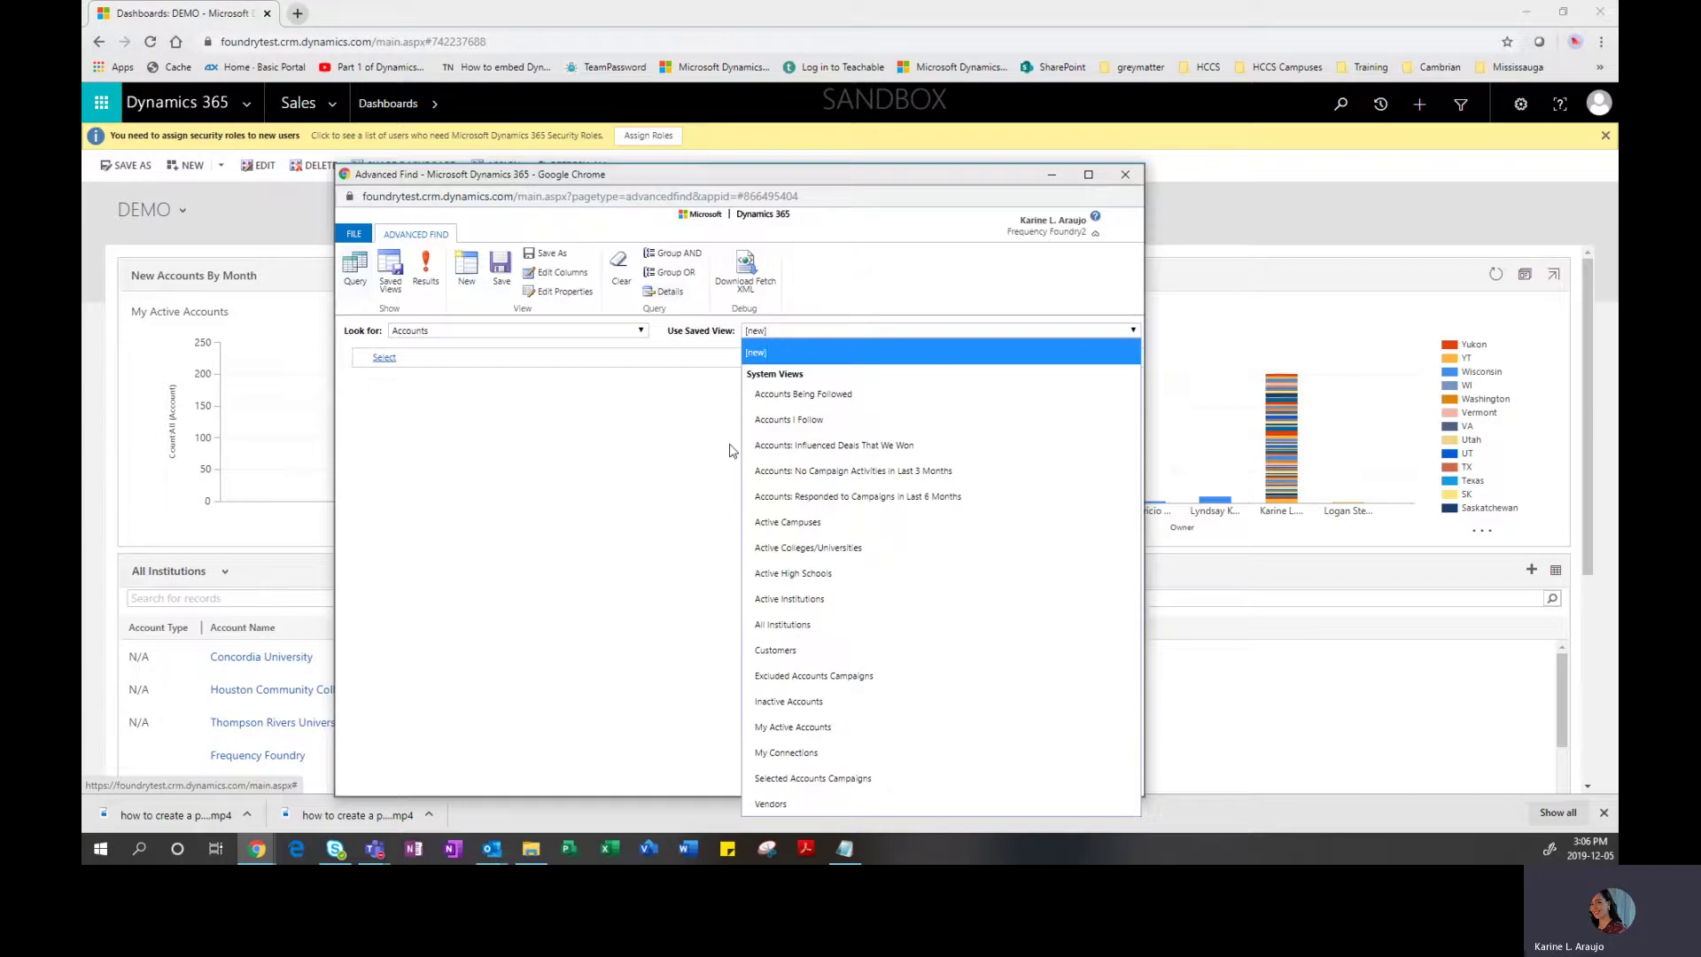
pyautogui.click(741, 619)
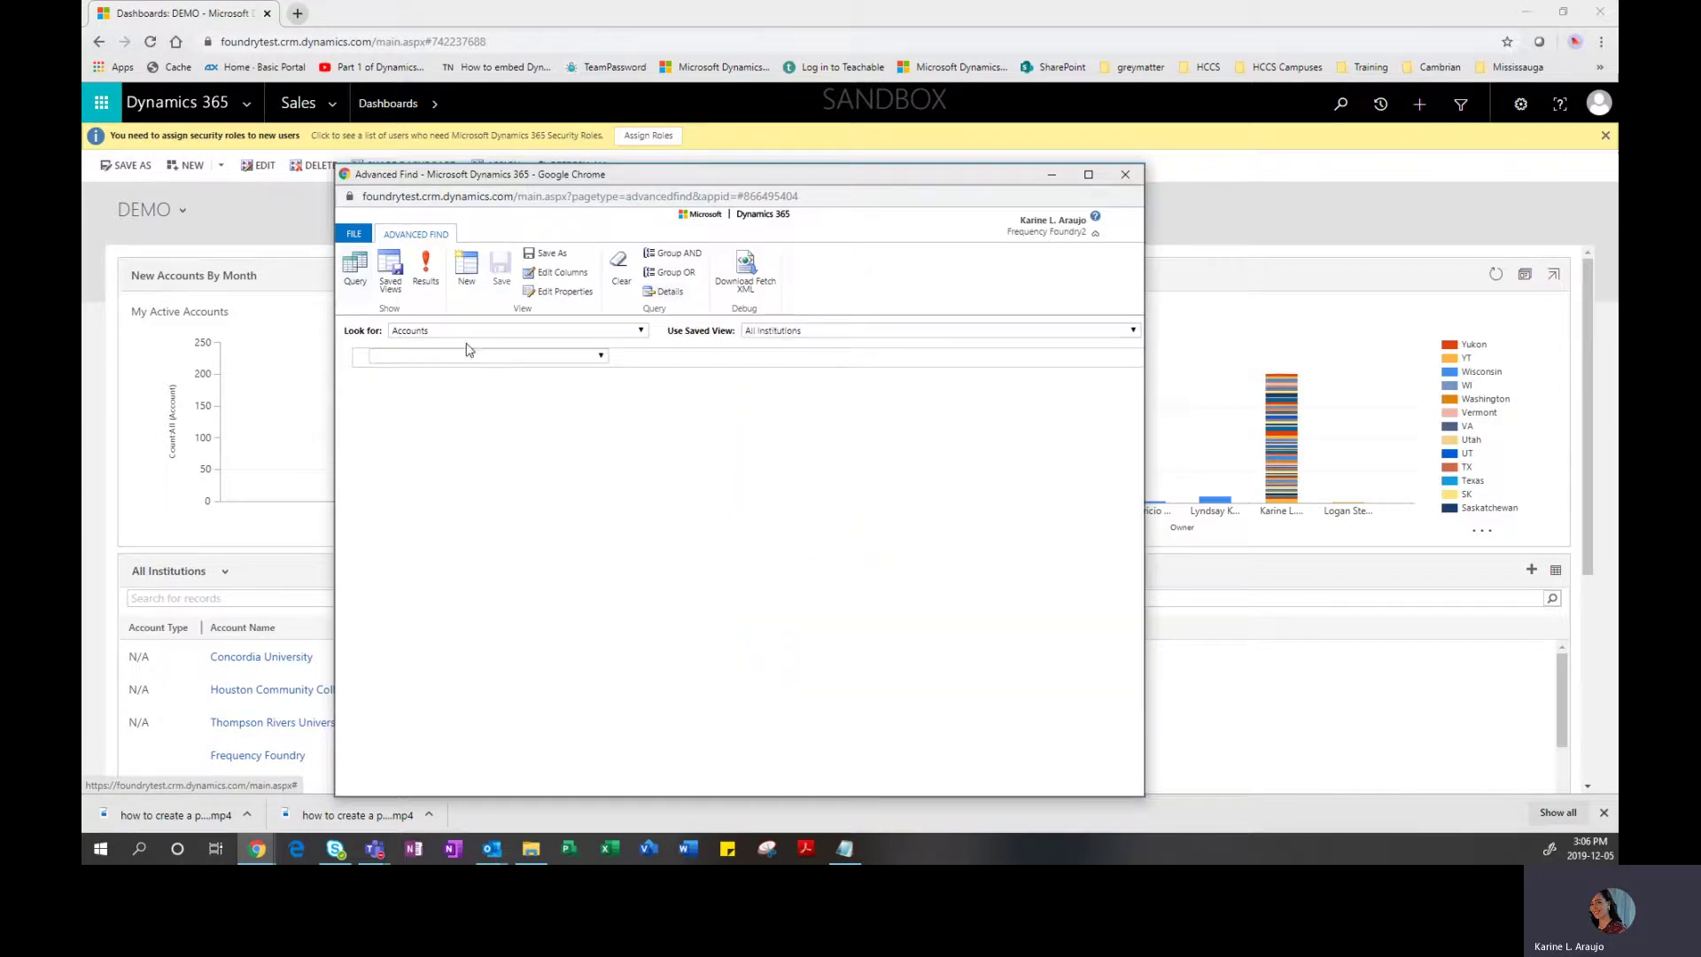
pyautogui.click(426, 266)
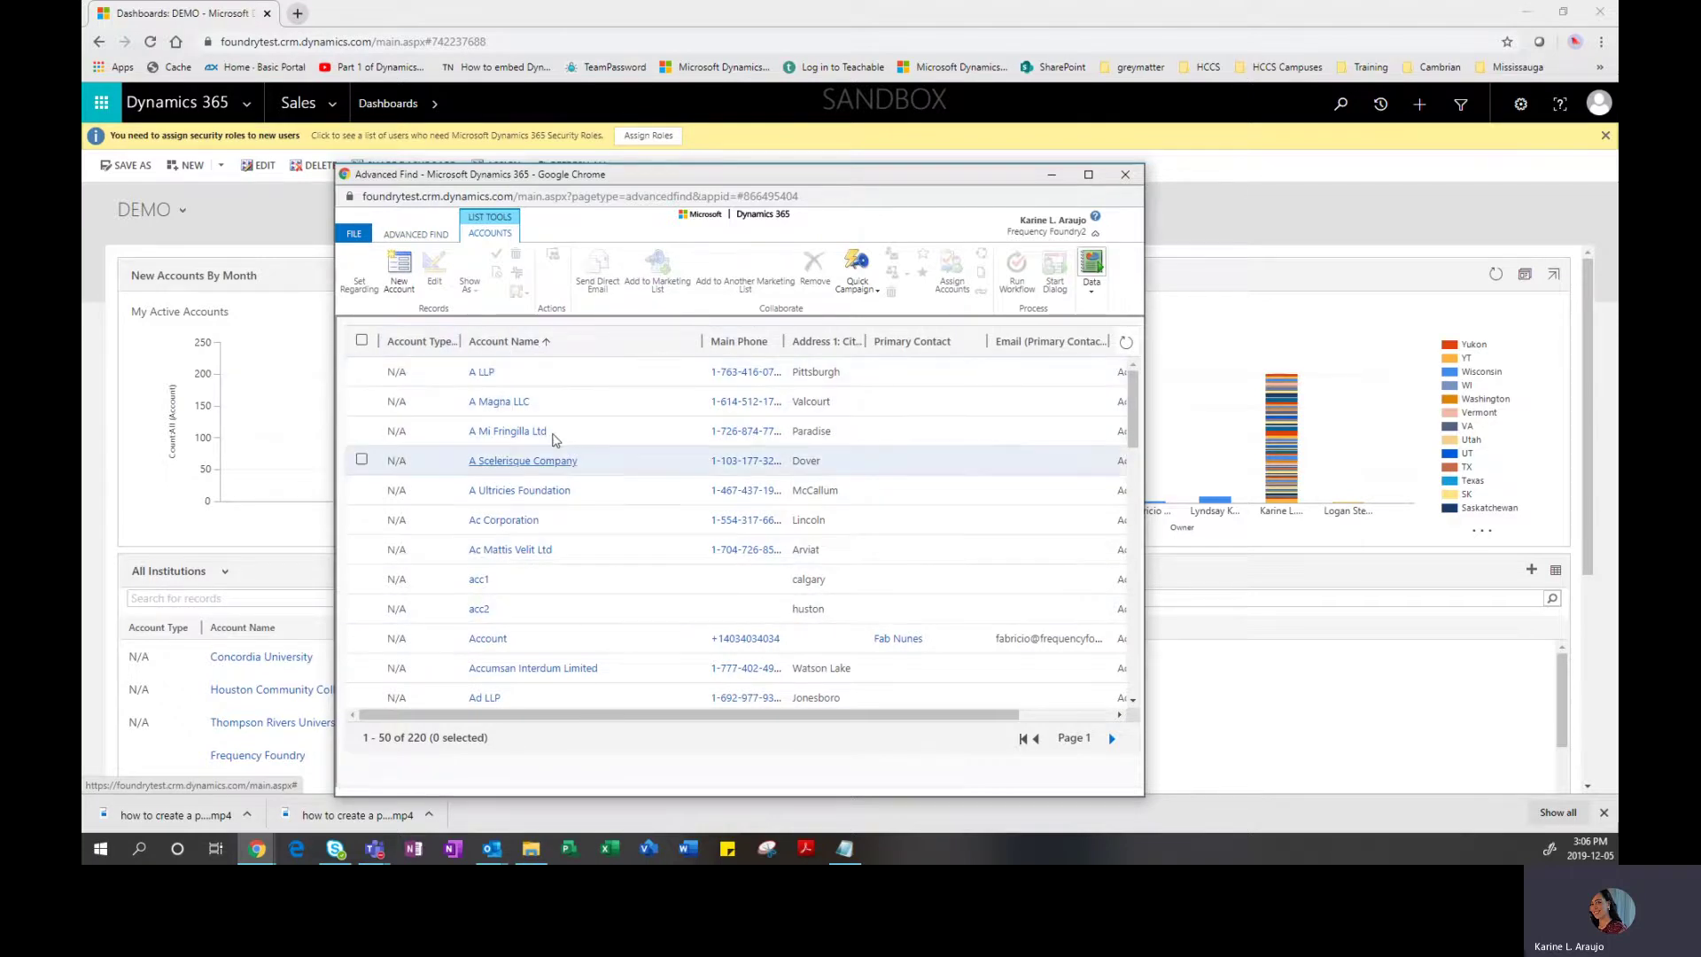
pyautogui.moveTo(564, 724); pyautogui.dragTo(753, 674)
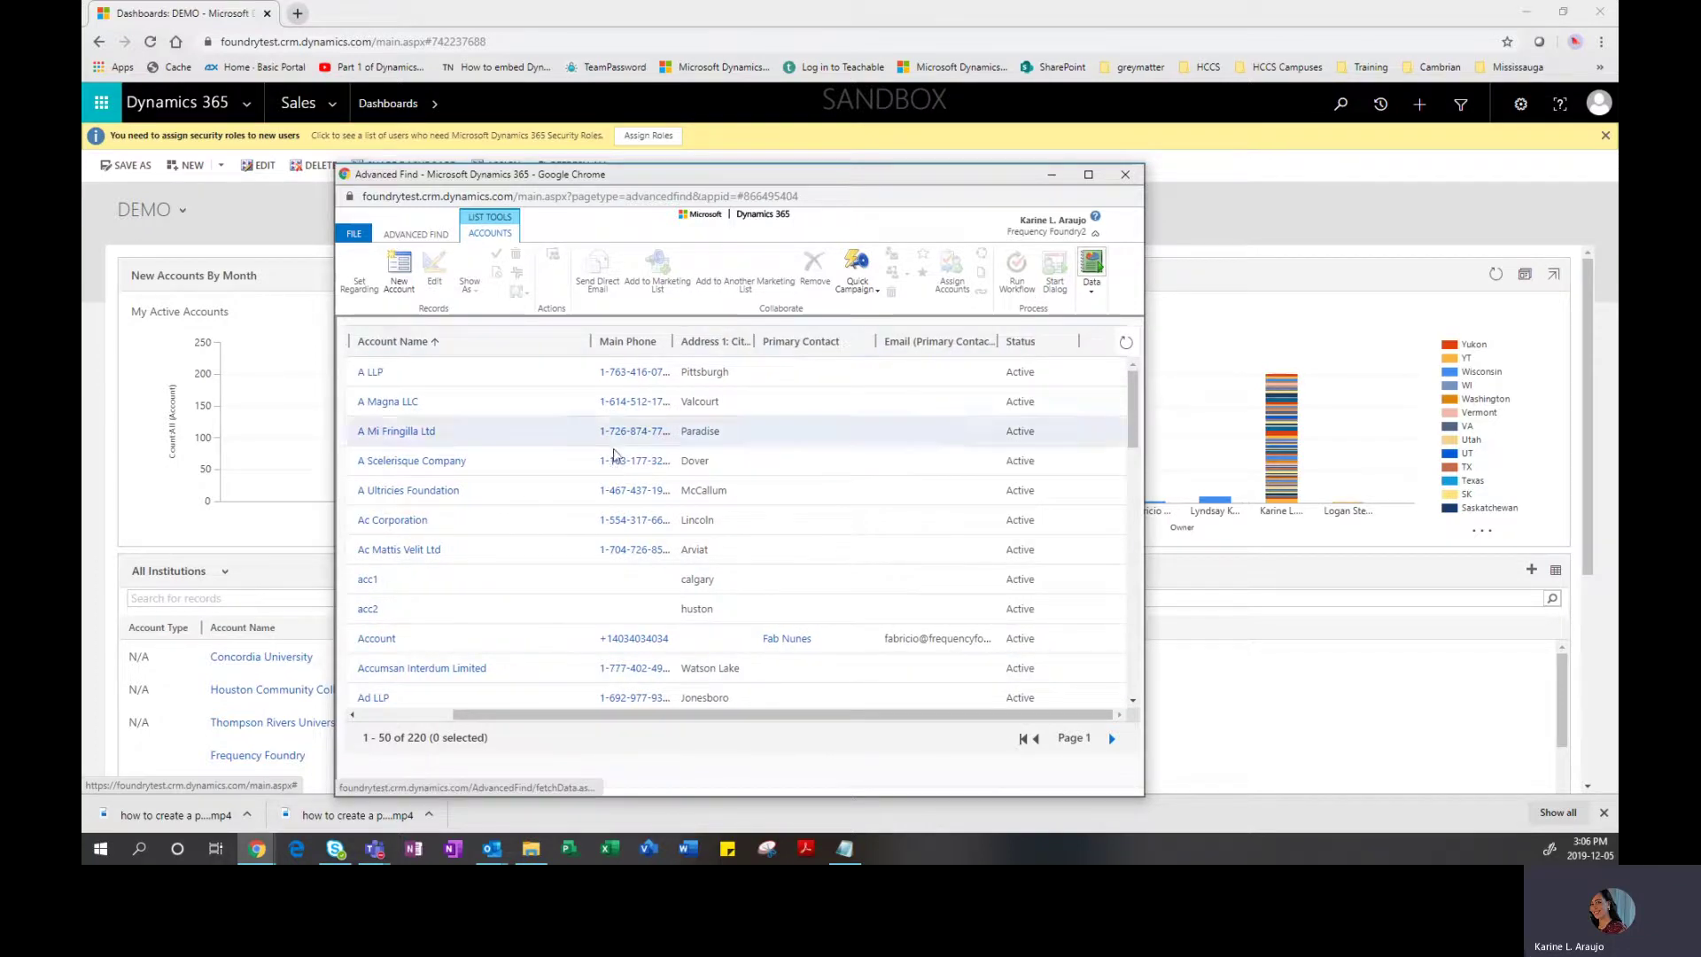
pyautogui.moveTo(717, 719); pyautogui.dragTo(456, 692)
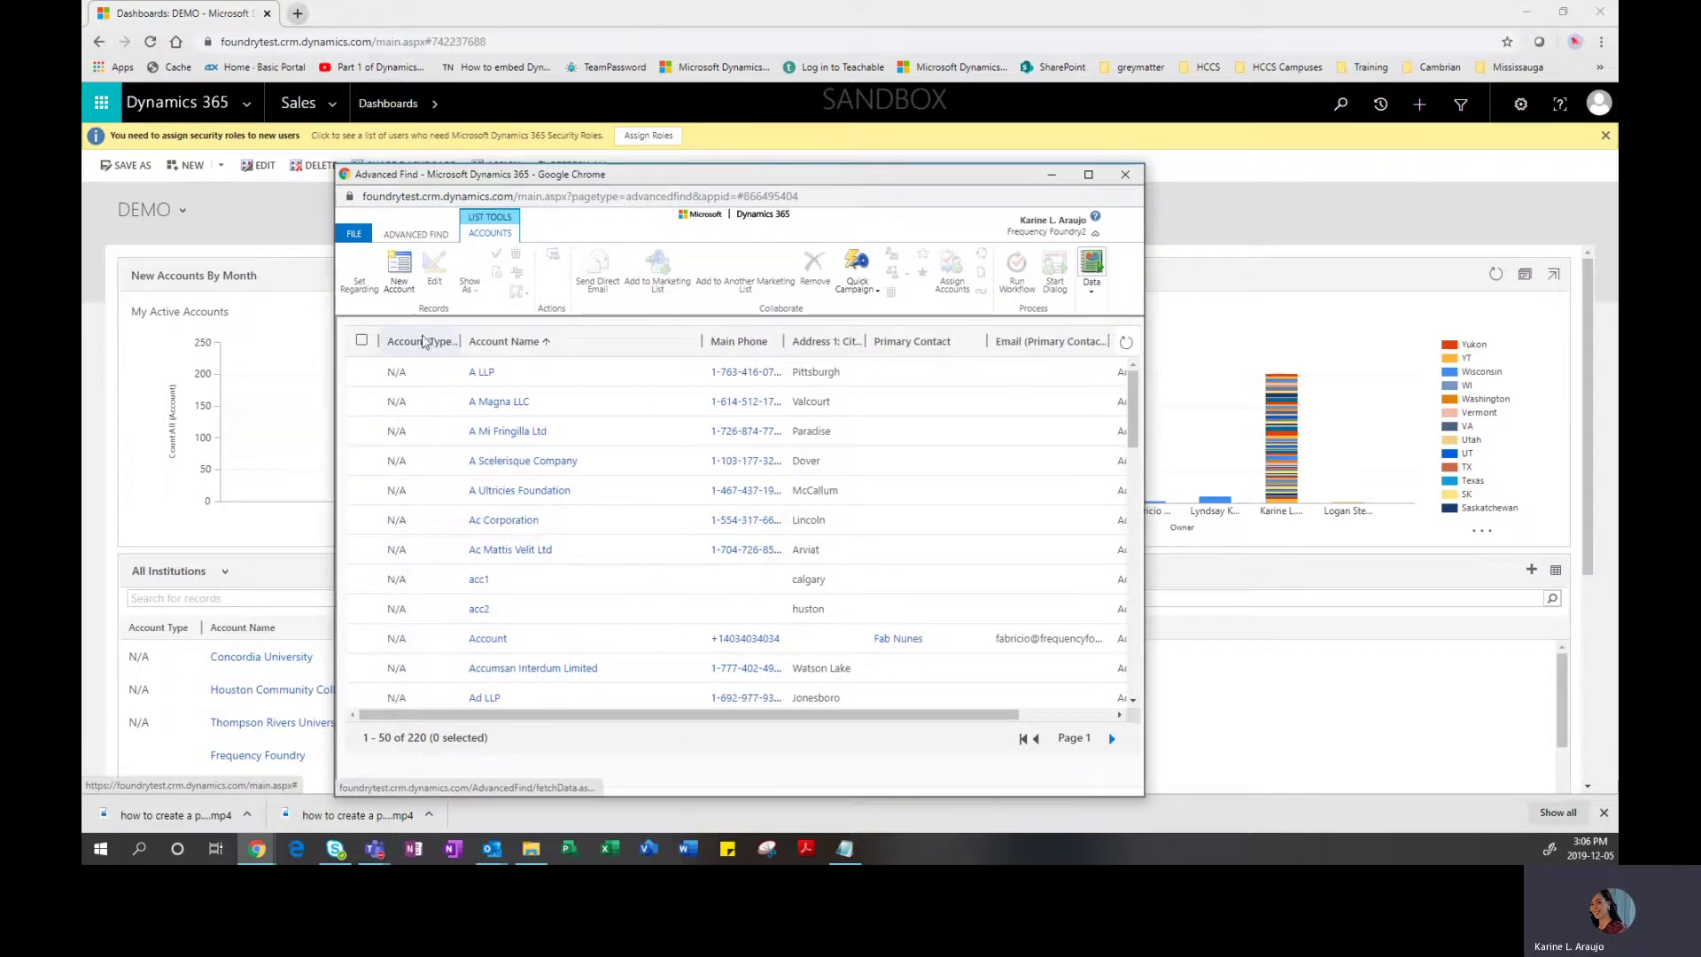
pyautogui.click(414, 235)
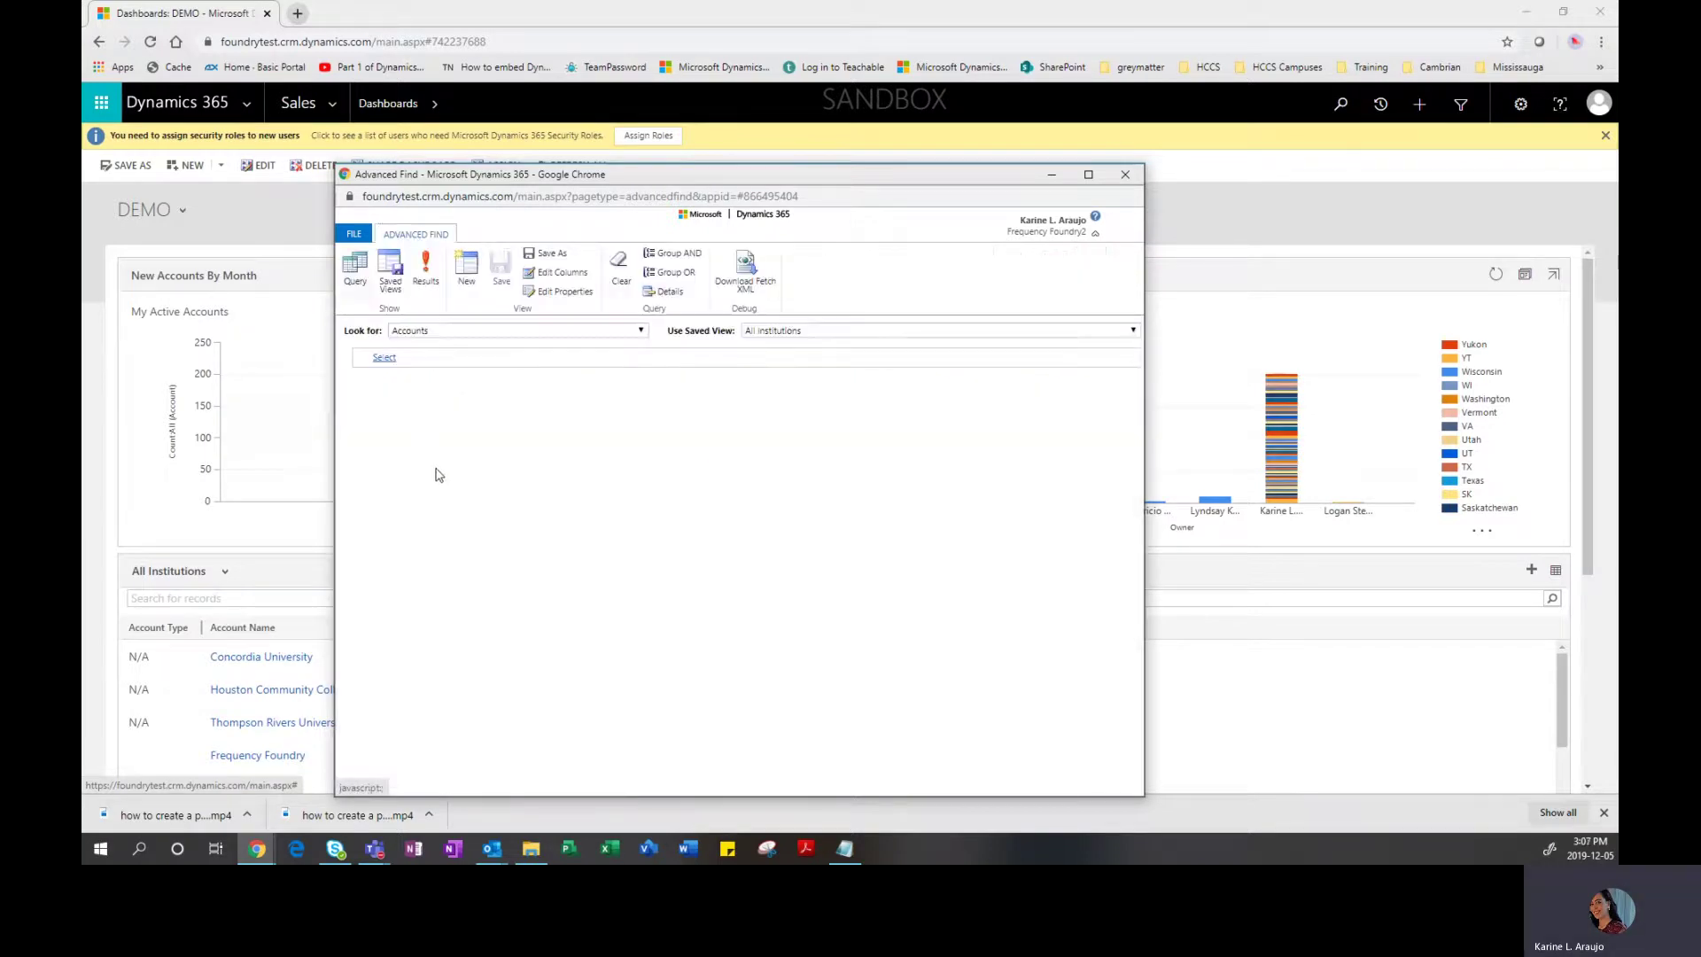
# Reset the saved view to [new] and add a filter condition on the Address 1: Country/Region field
pyautogui.click(762, 334)
pyautogui.click(763, 348)
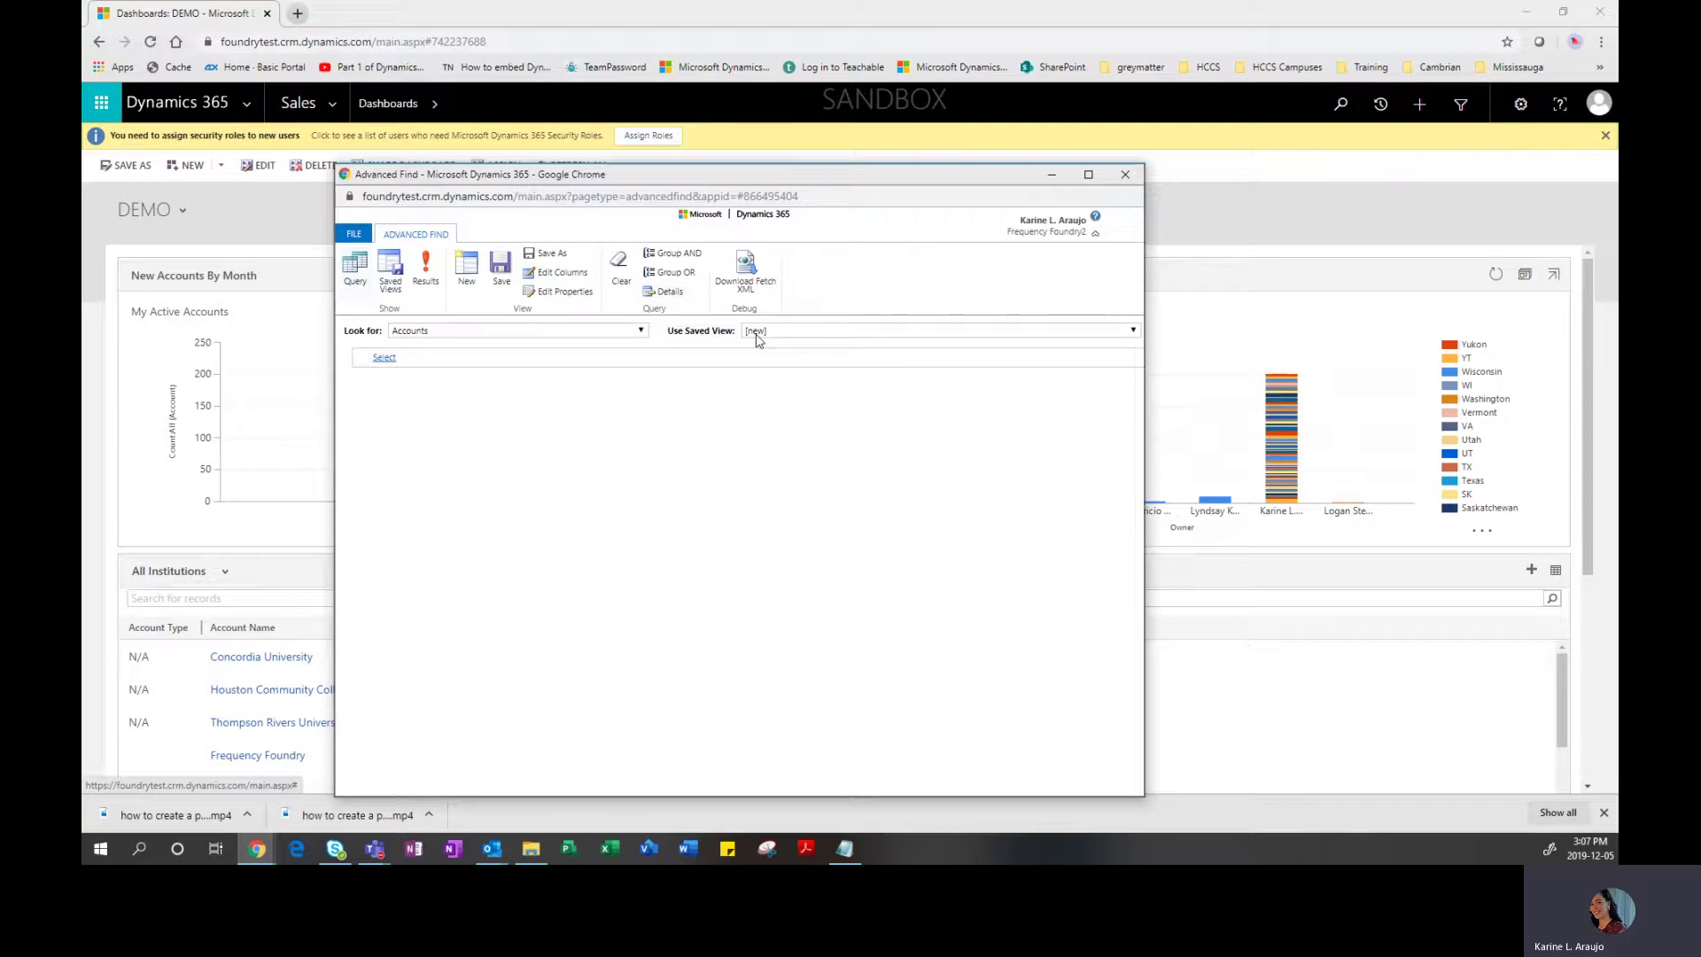
pyautogui.click(384, 357)
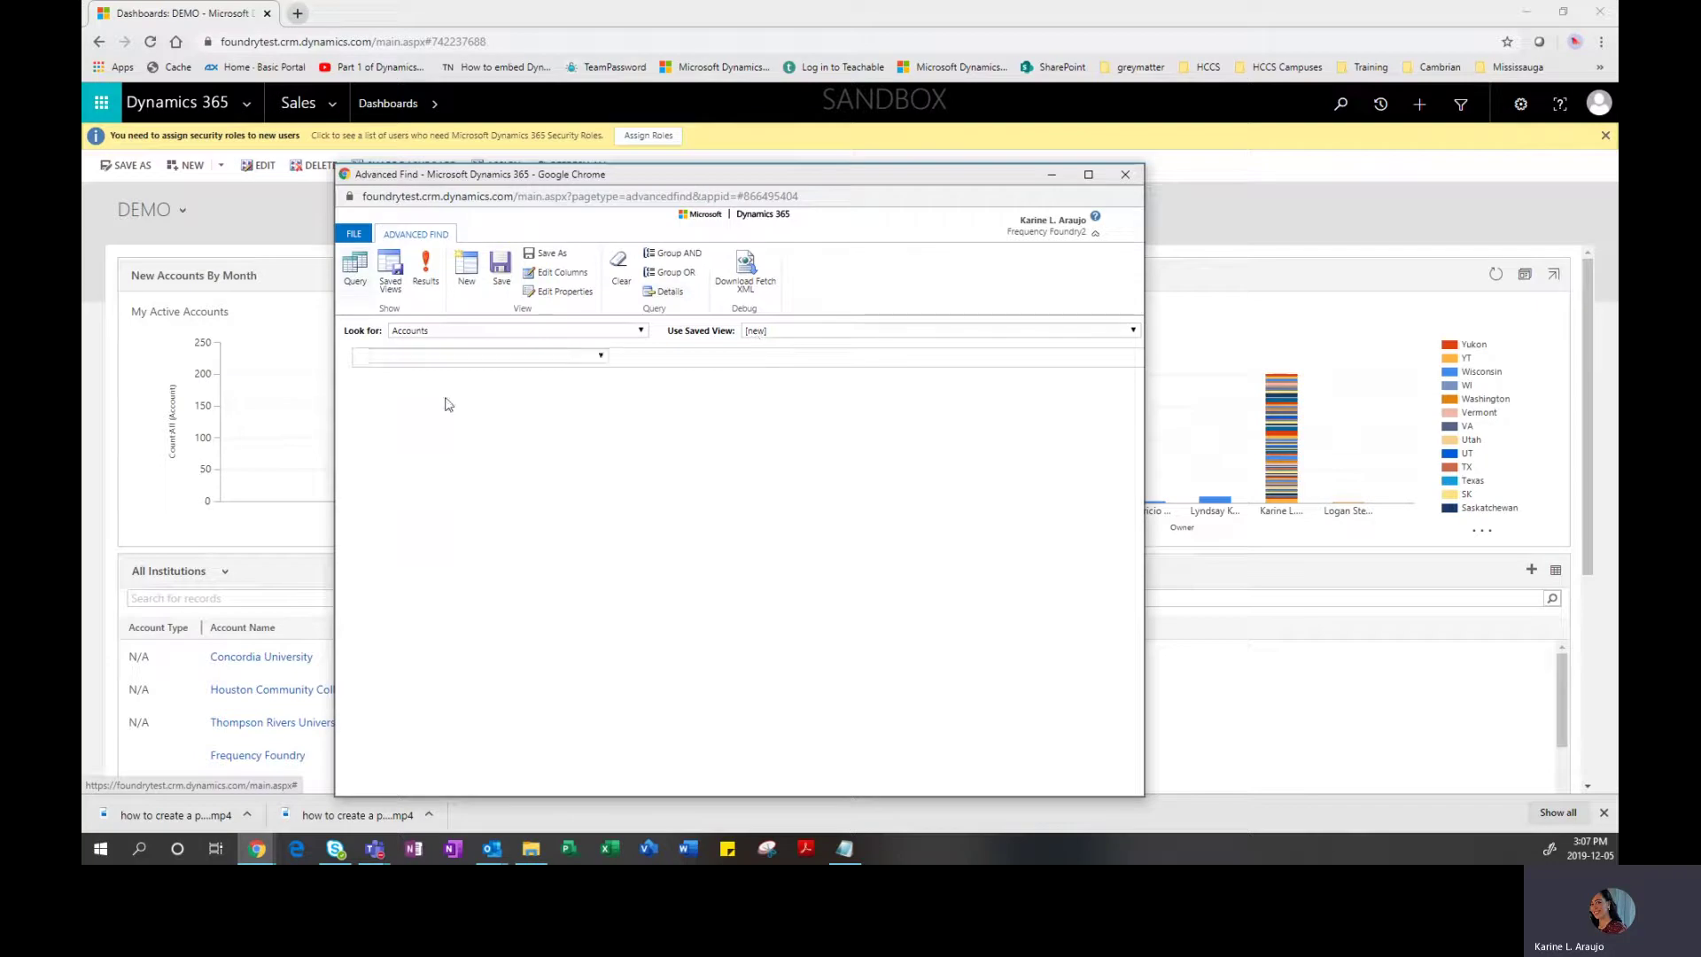
pyautogui.click(412, 359)
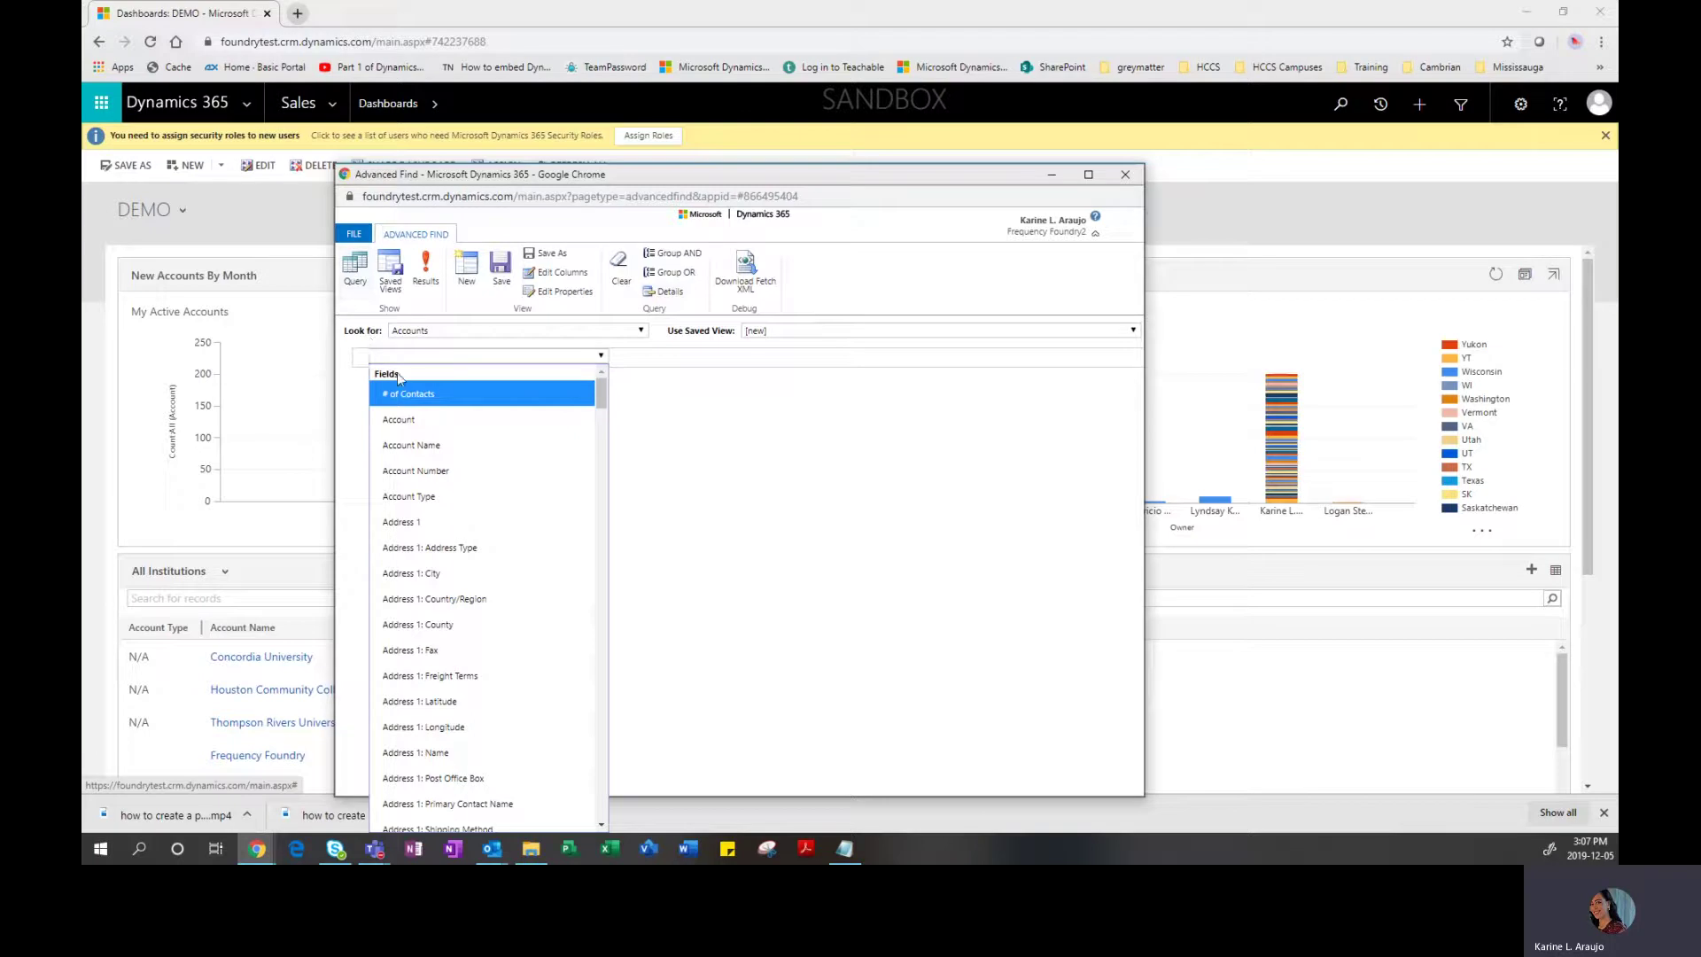
pyautogui.click(599, 356)
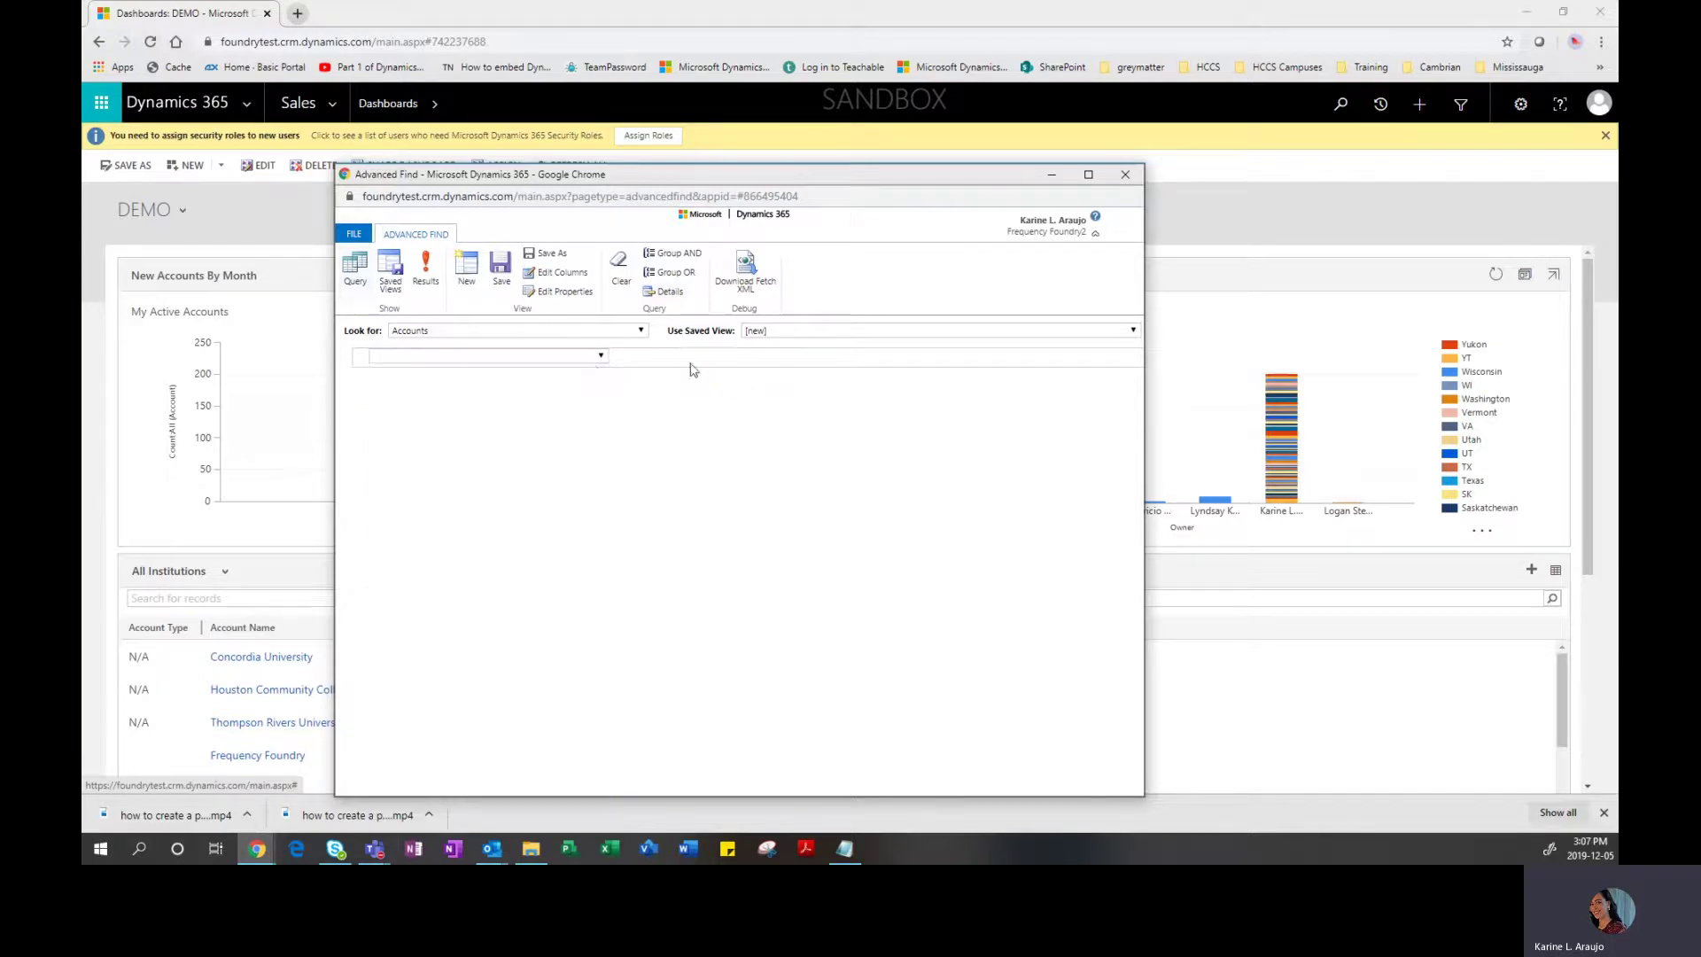
pyautogui.click(602, 358)
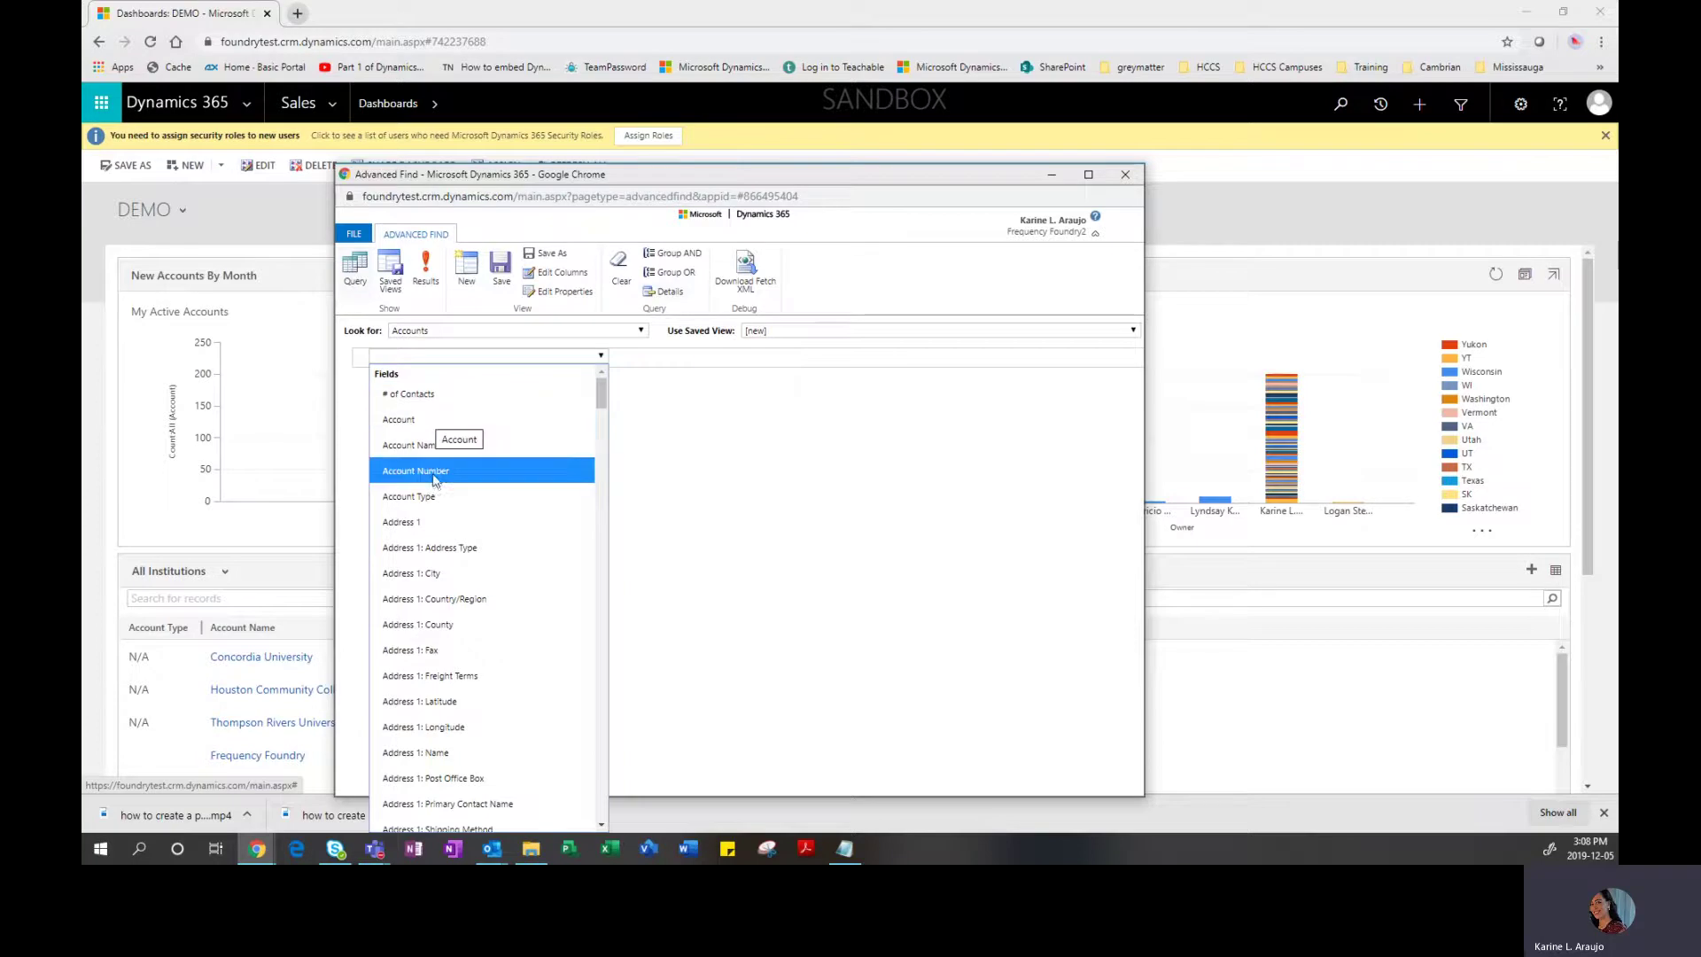
pyautogui.click(460, 600)
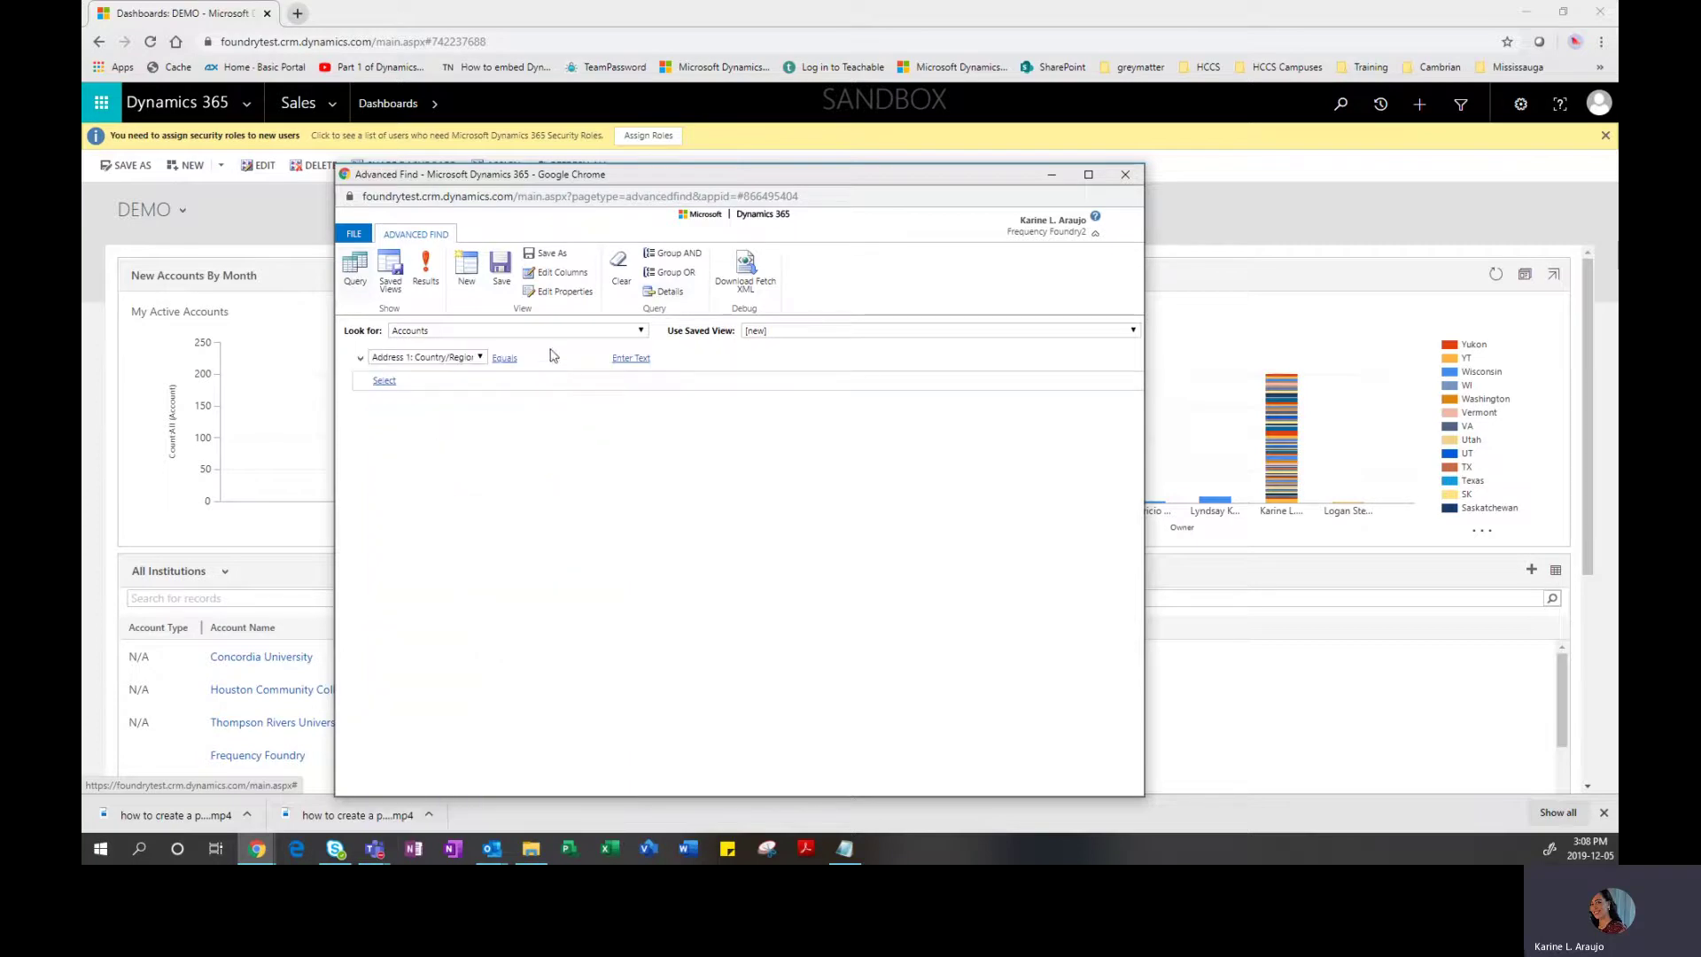
# Set the Address 1: Country/Region condition to Equals with the value Canada
pyautogui.click(525, 363)
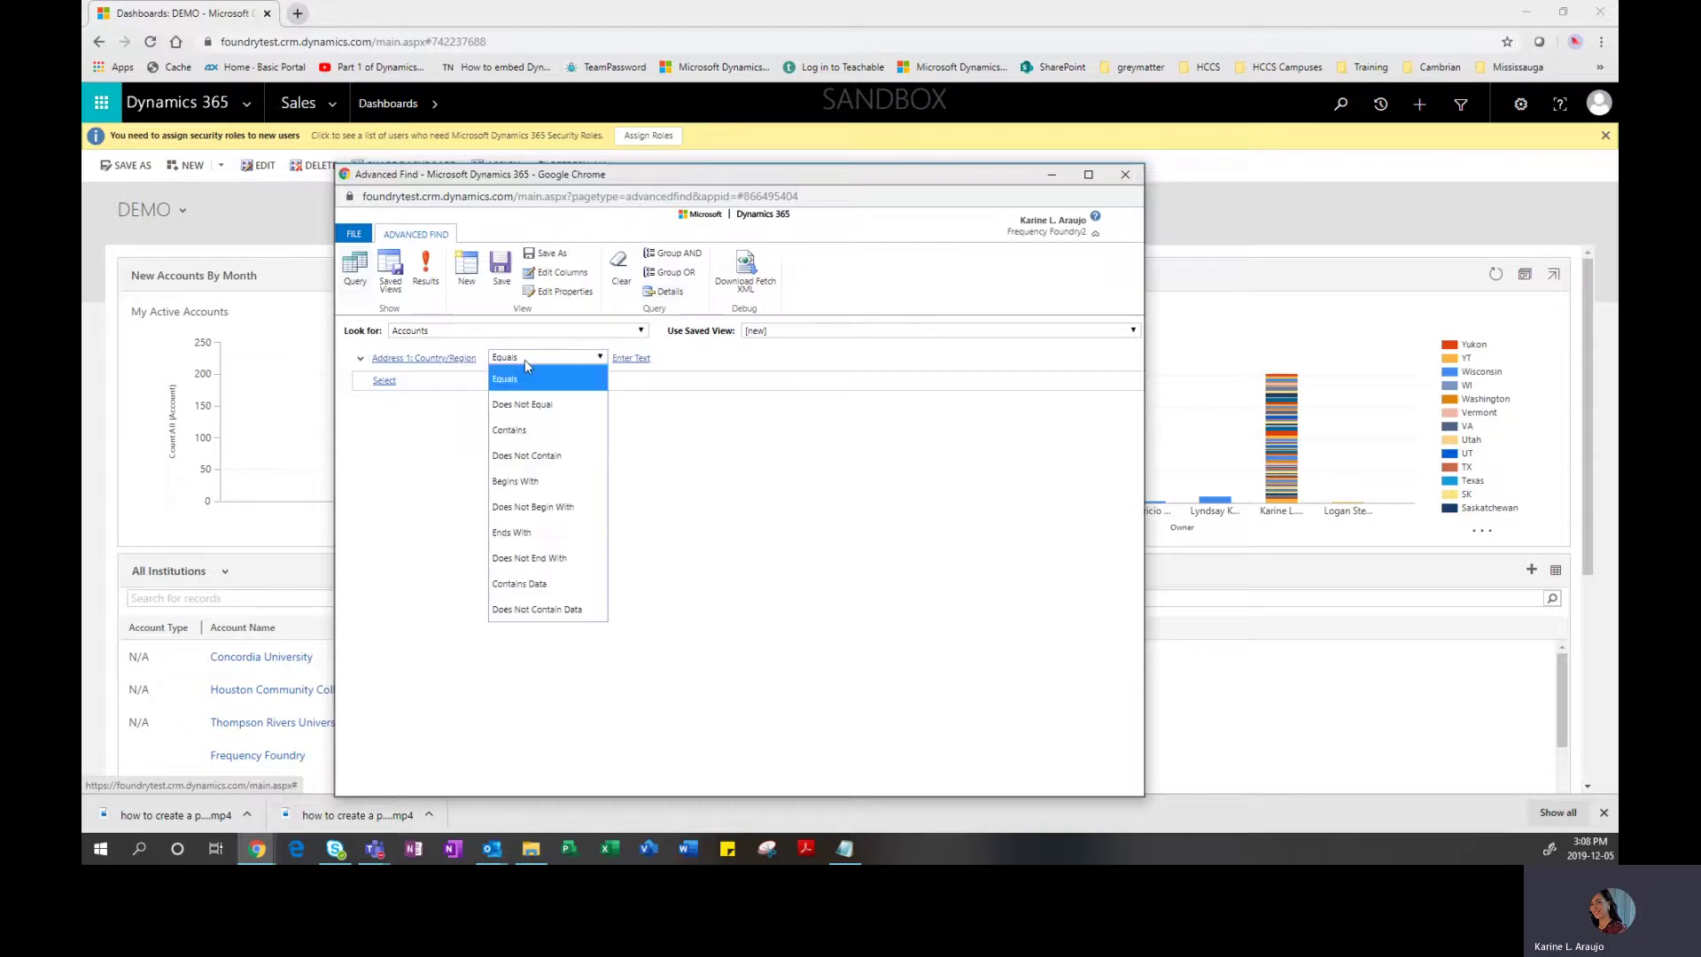
pyautogui.click(511, 585)
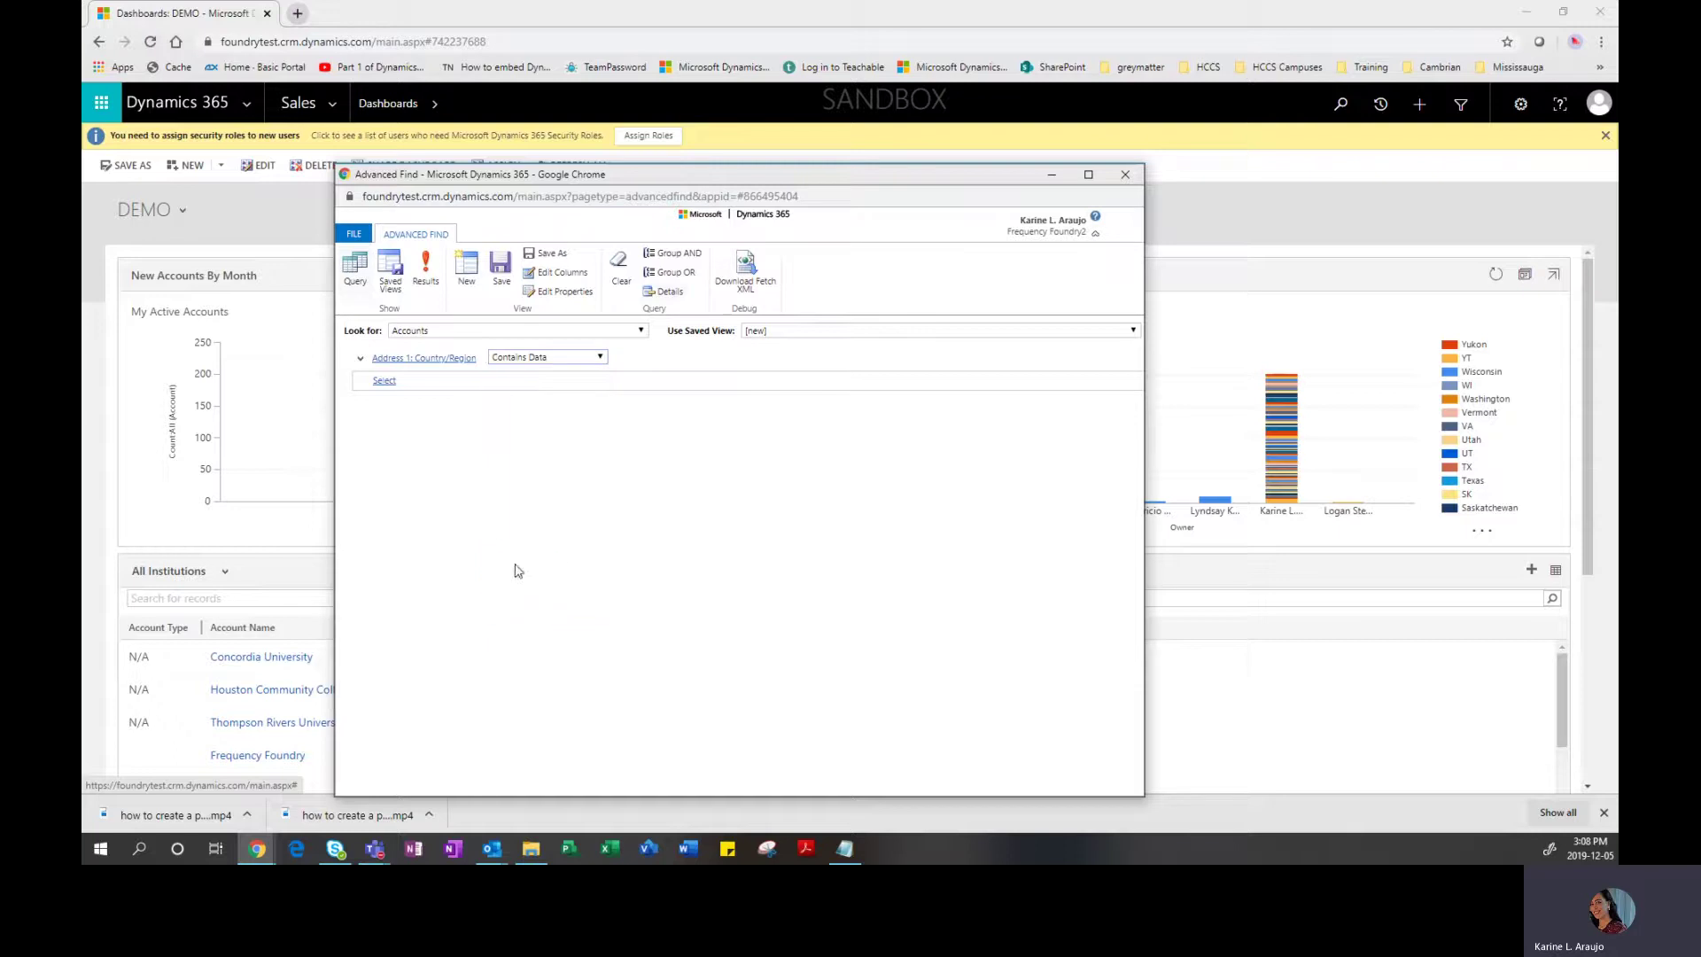
pyautogui.click(567, 359)
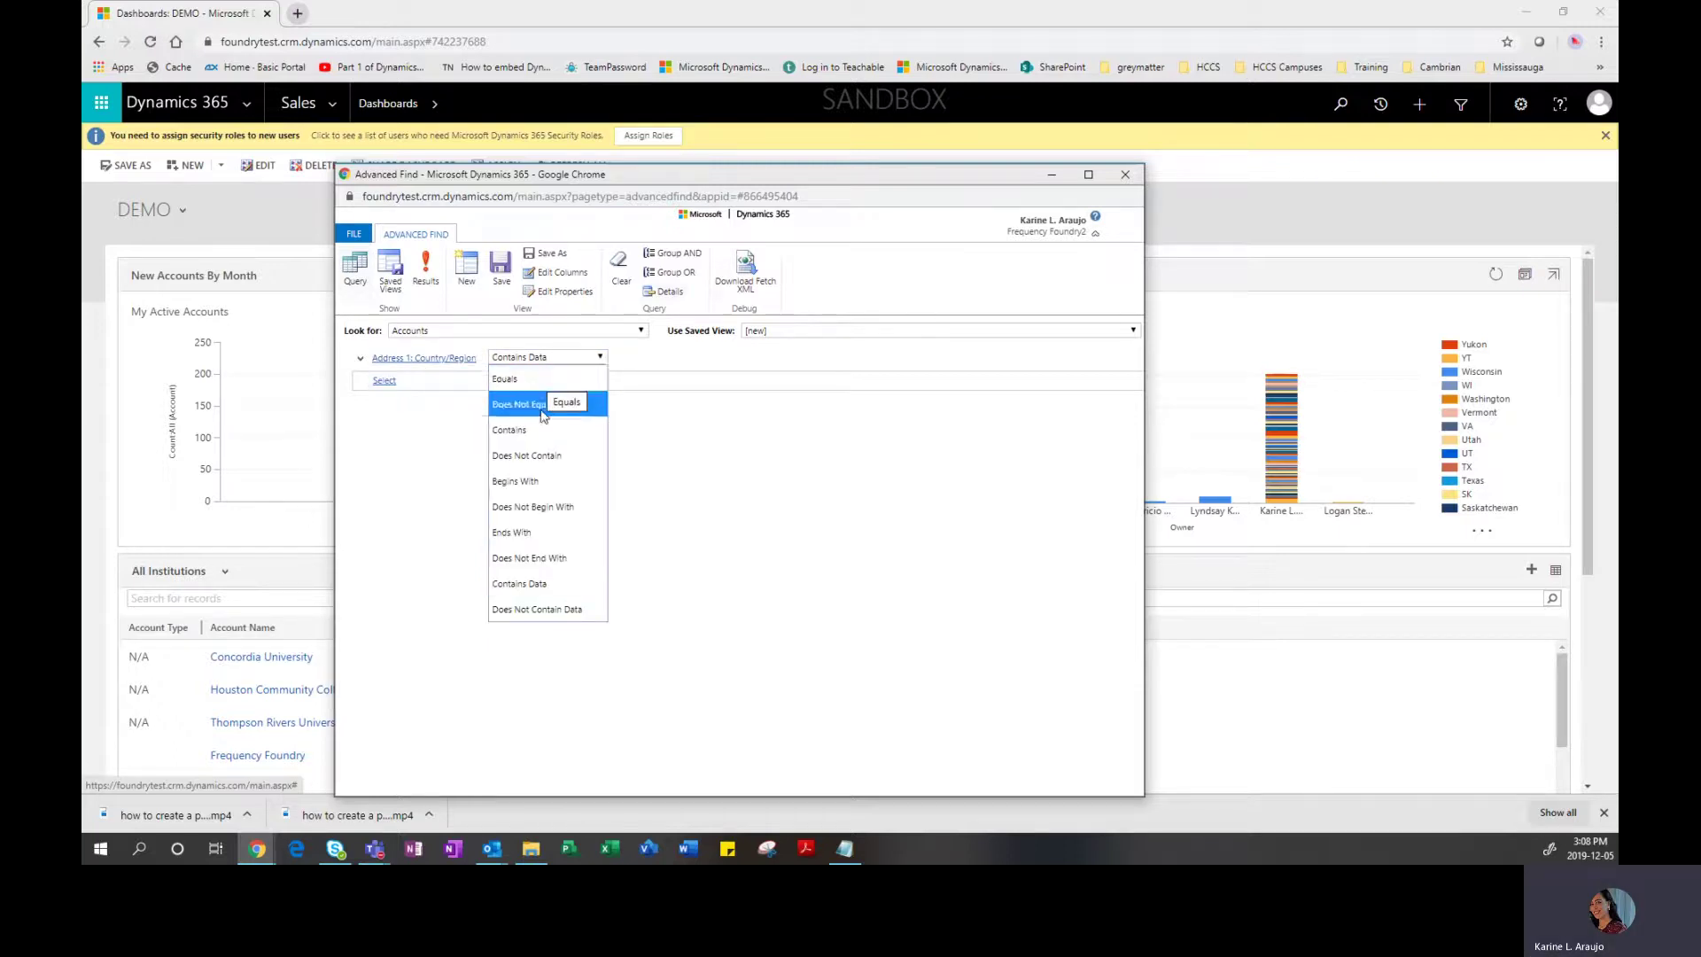
pyautogui.click(531, 383)
pyautogui.click(646, 358)
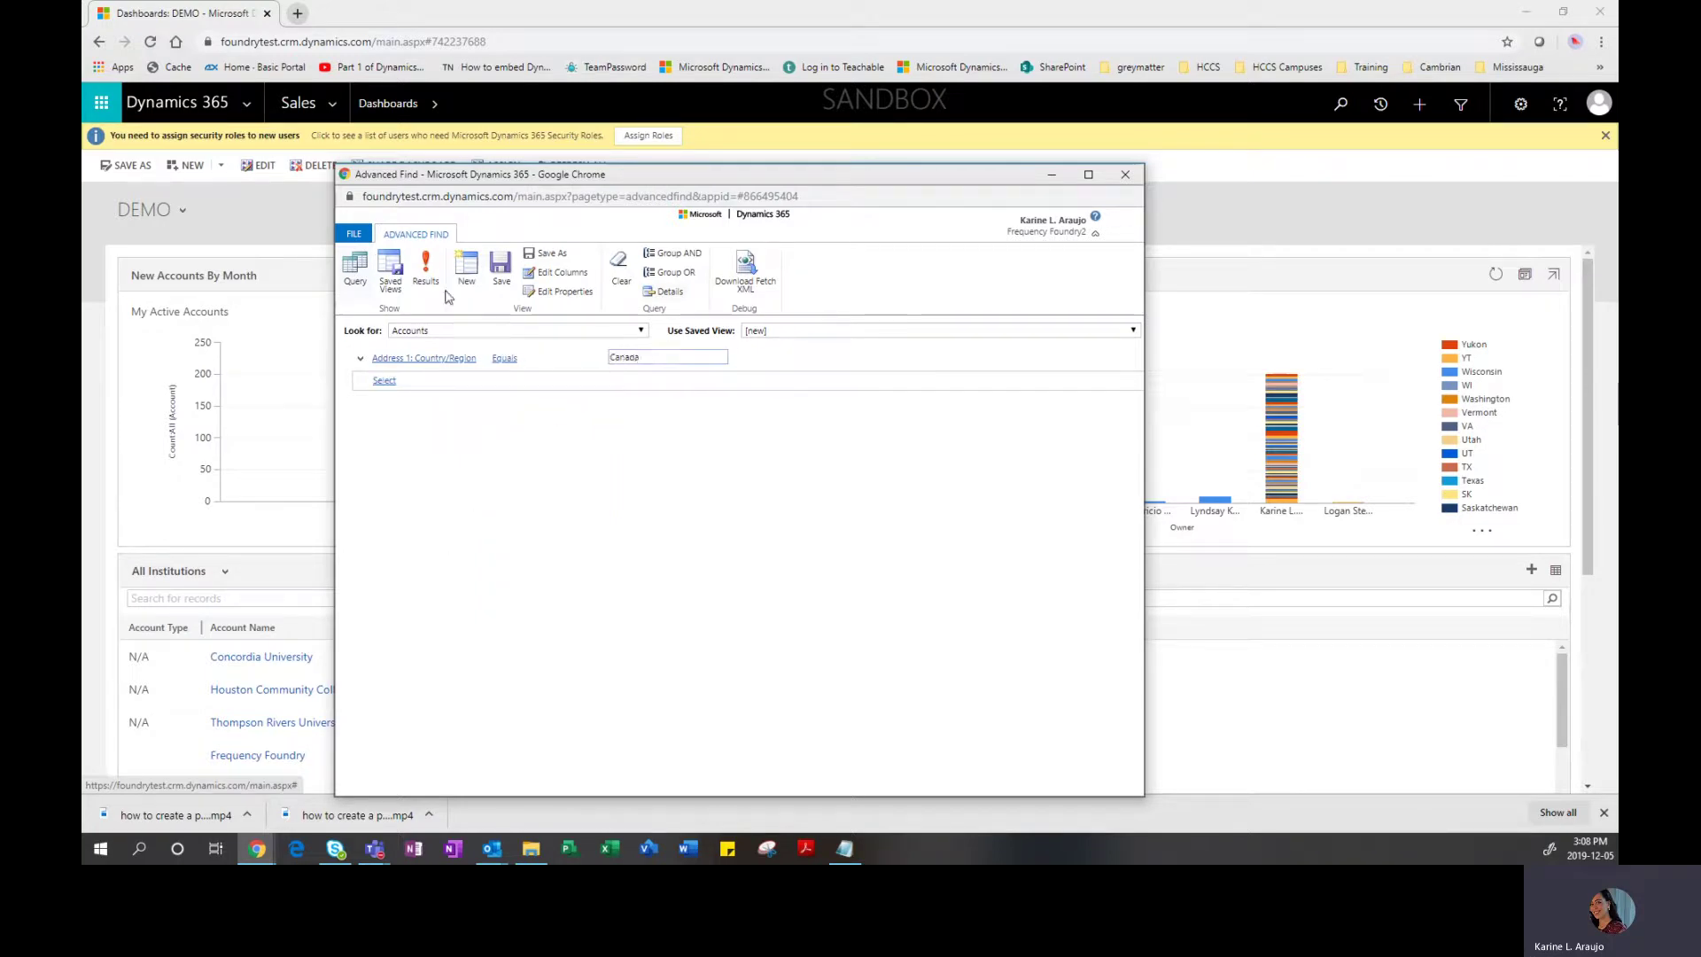
pyautogui.click(451, 379)
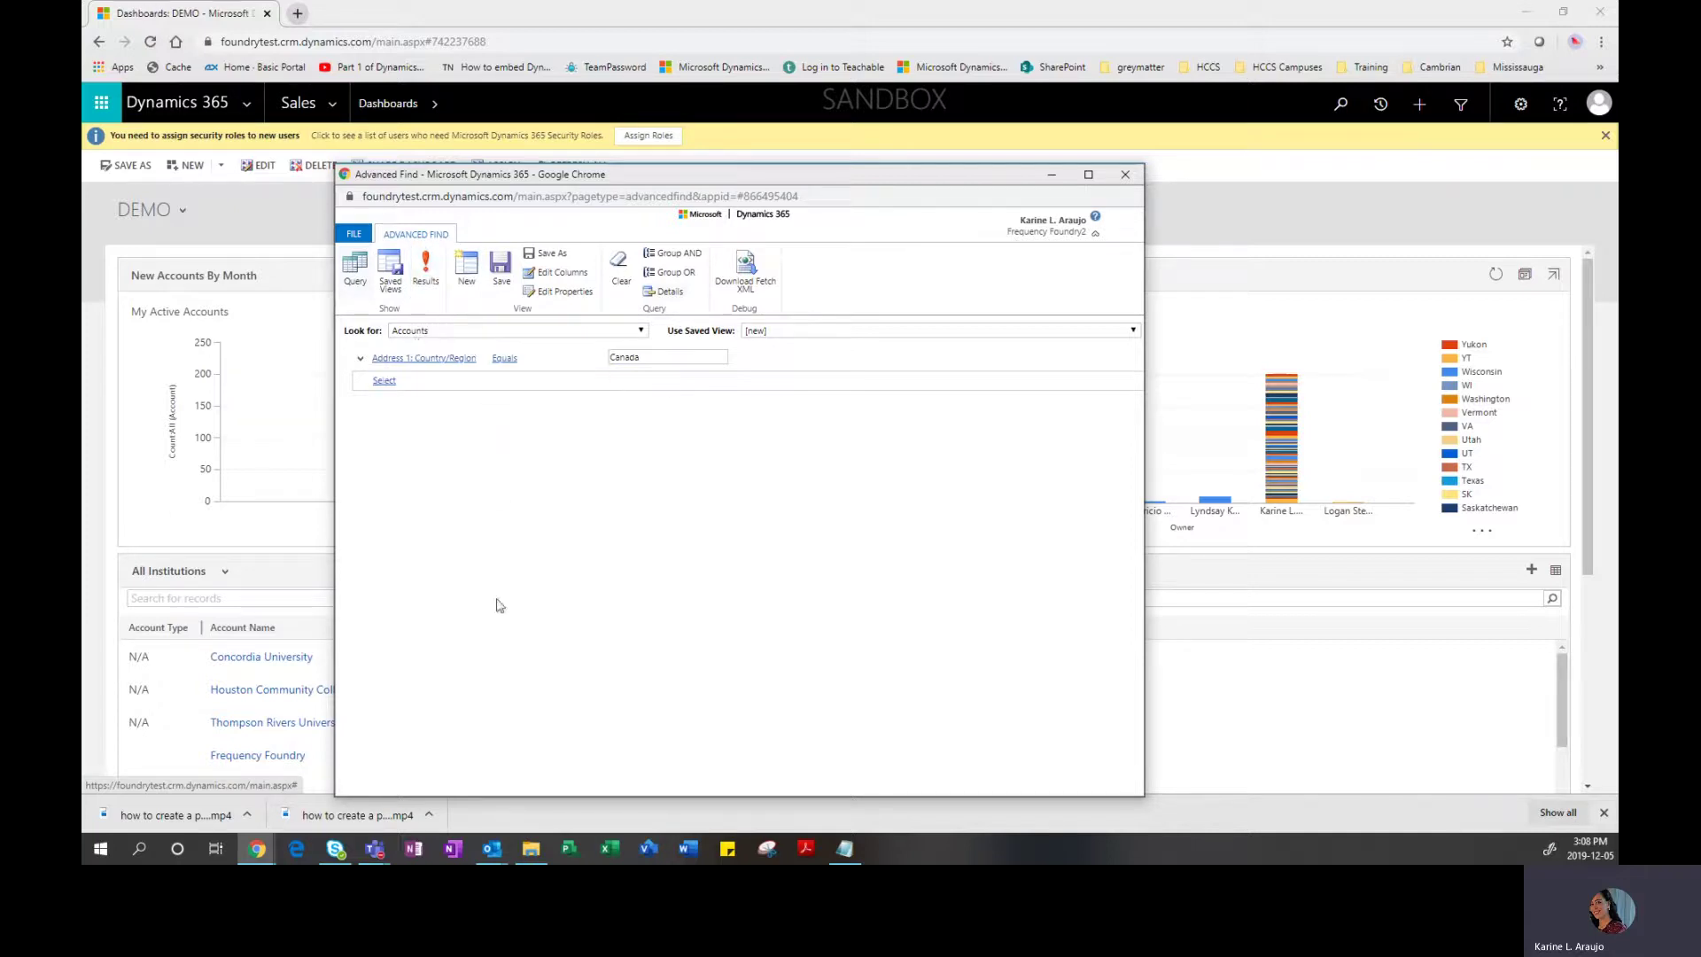
# Run the Canada query, select the Frequency Foundry account in the results, and return to the query
pyautogui.click(429, 292)
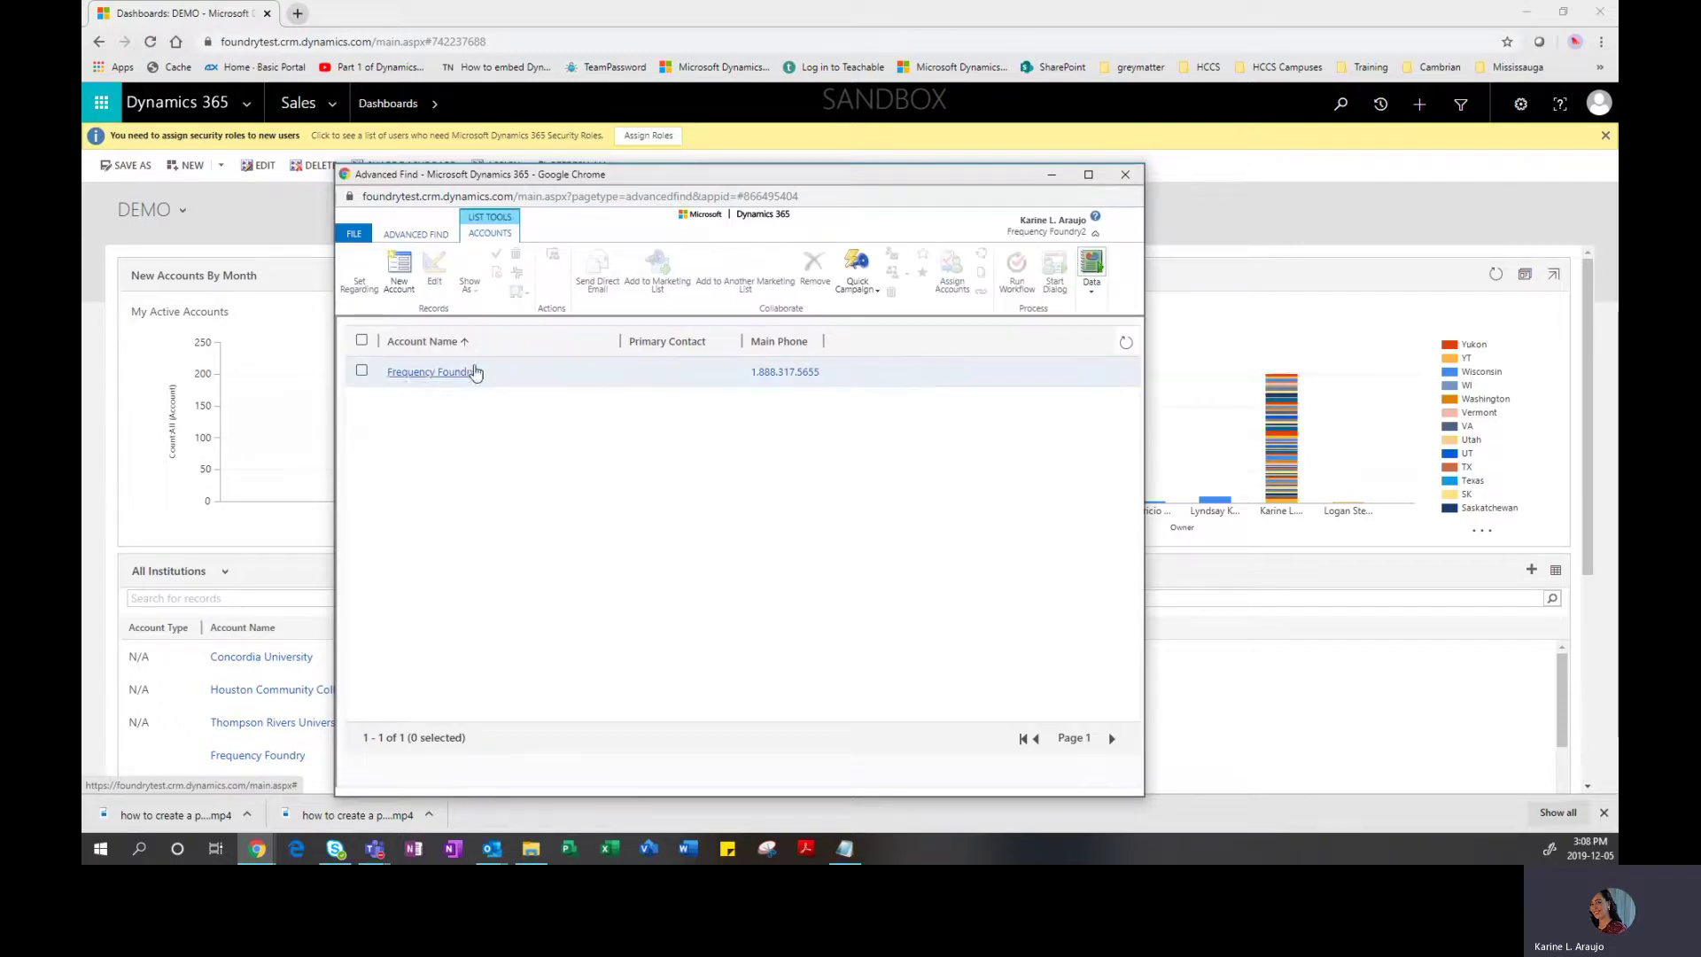
pyautogui.click(363, 372)
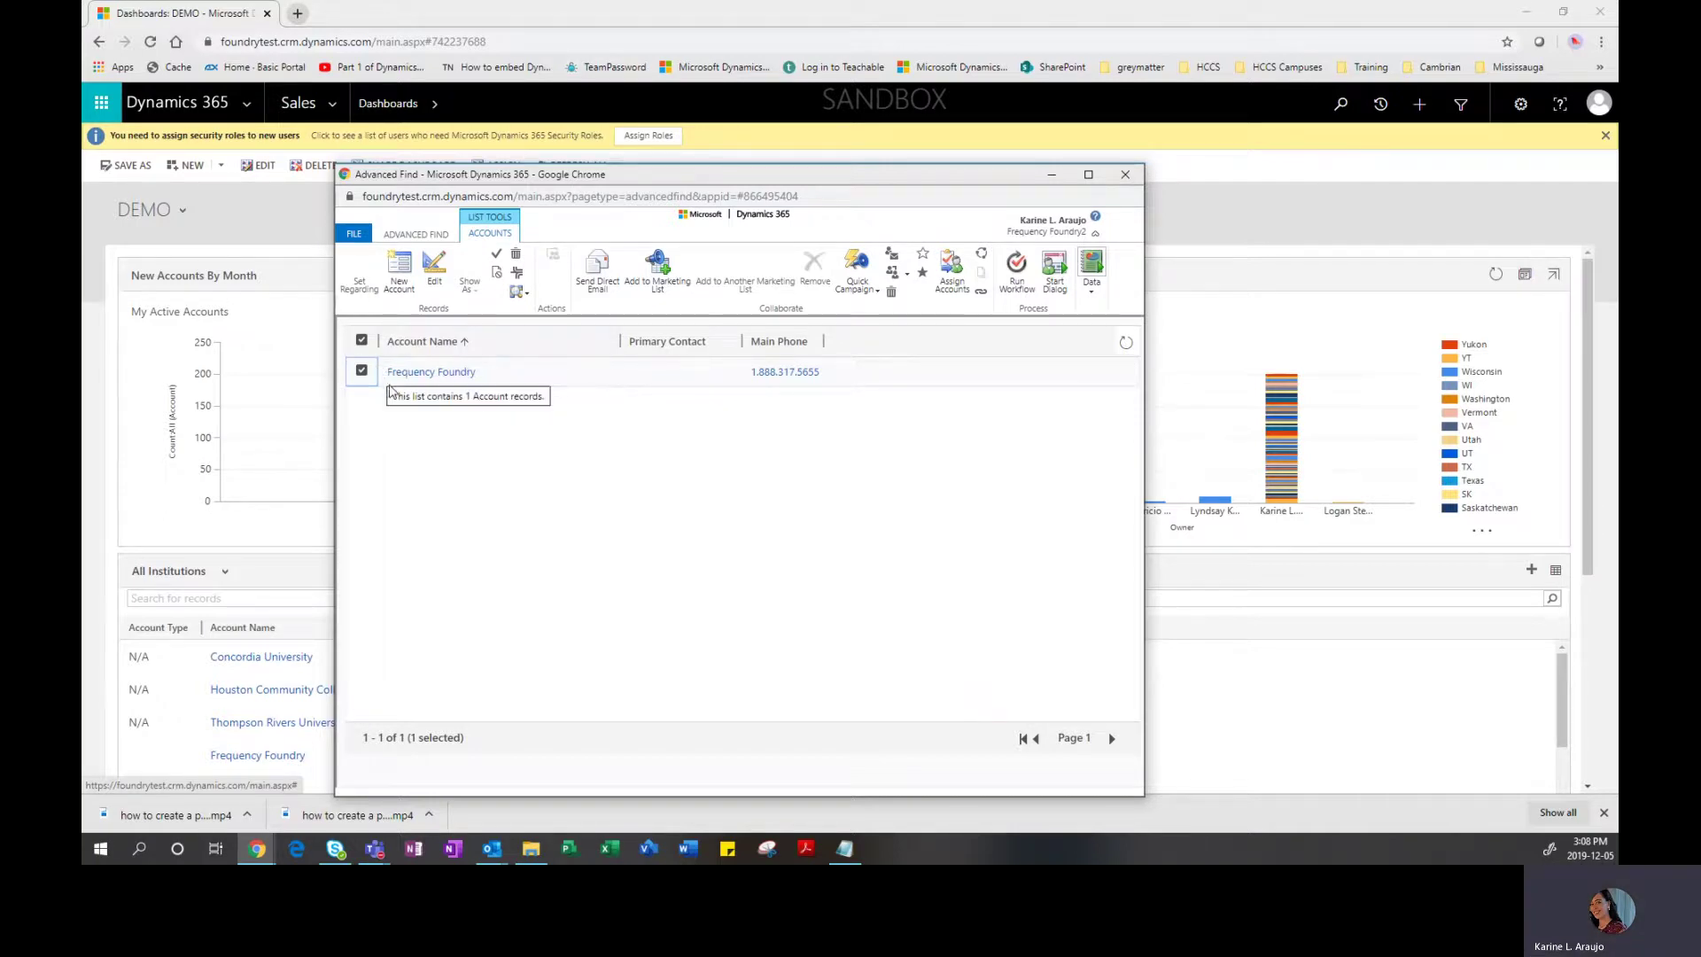
pyautogui.click(429, 236)
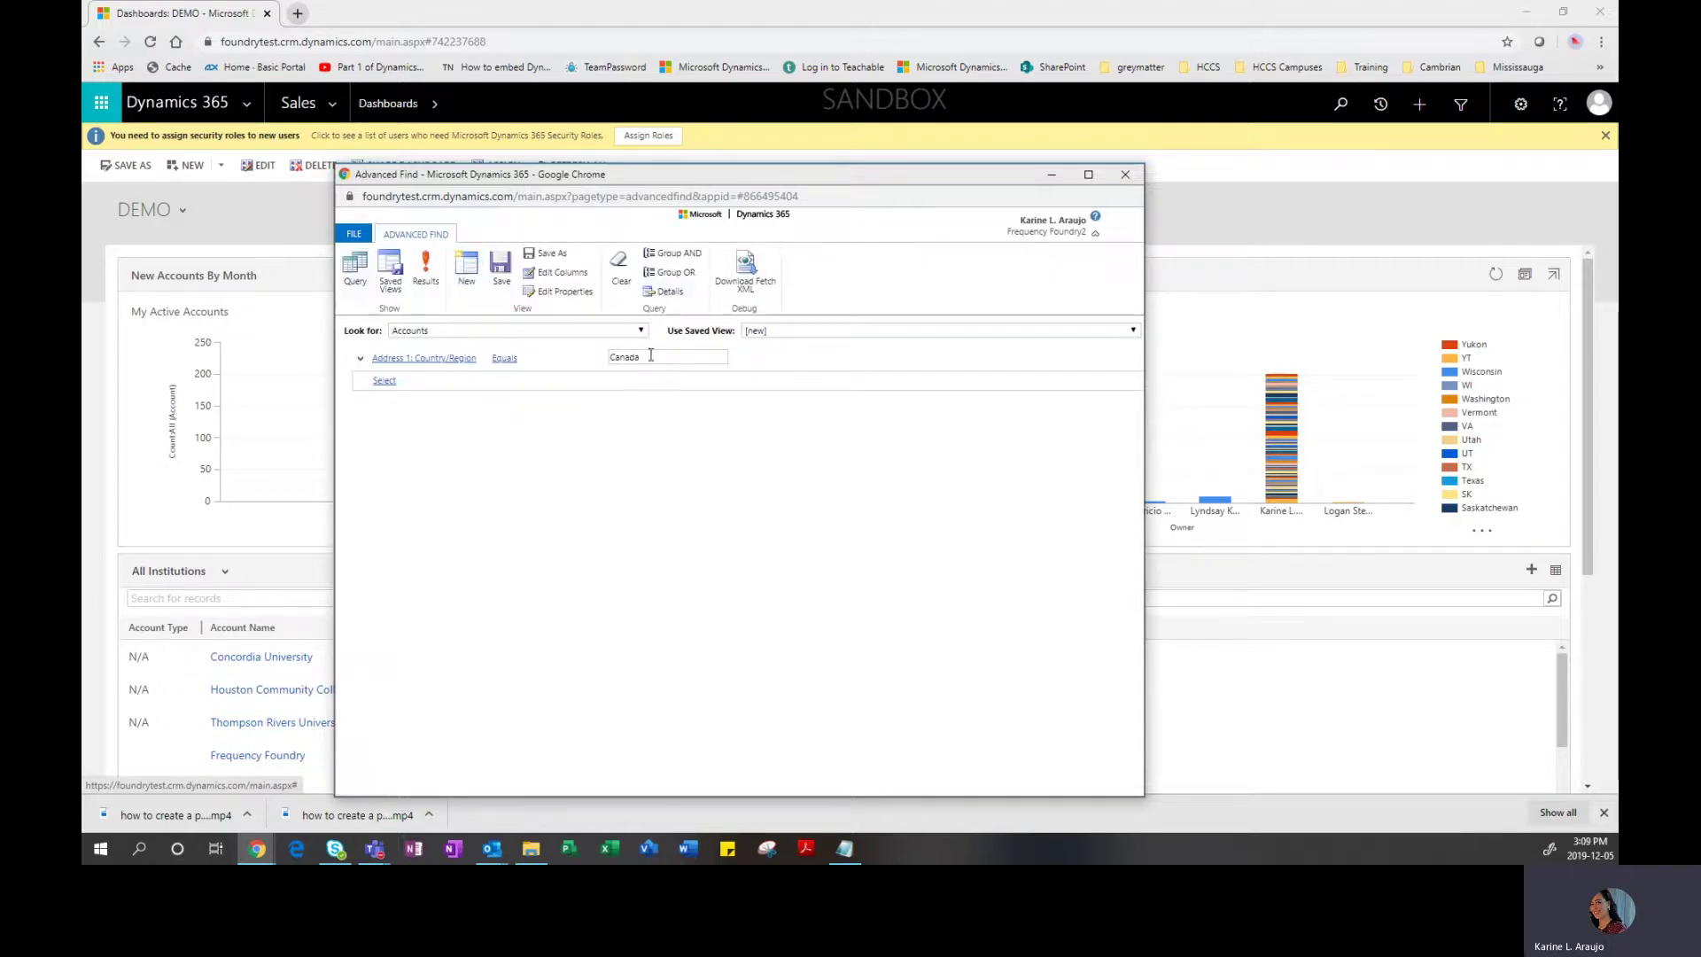
# Rerun the Canada query with the [new] view to check its result columns, and return to the criteria
pyautogui.click(778, 331)
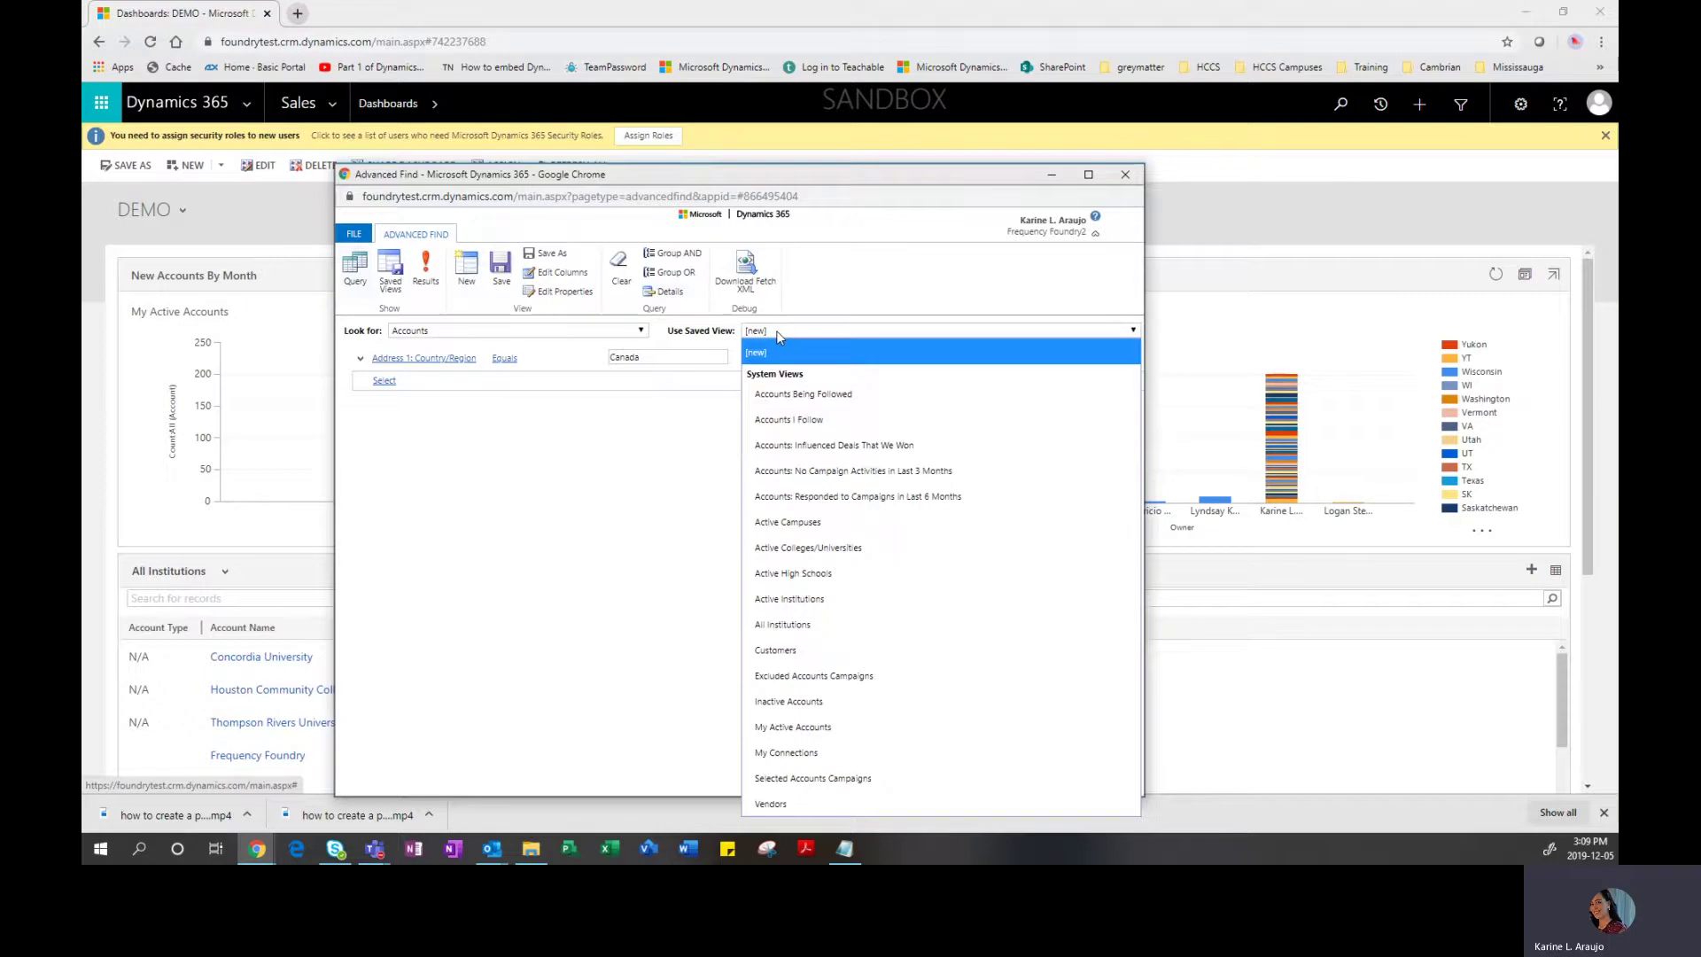
pyautogui.click(776, 331)
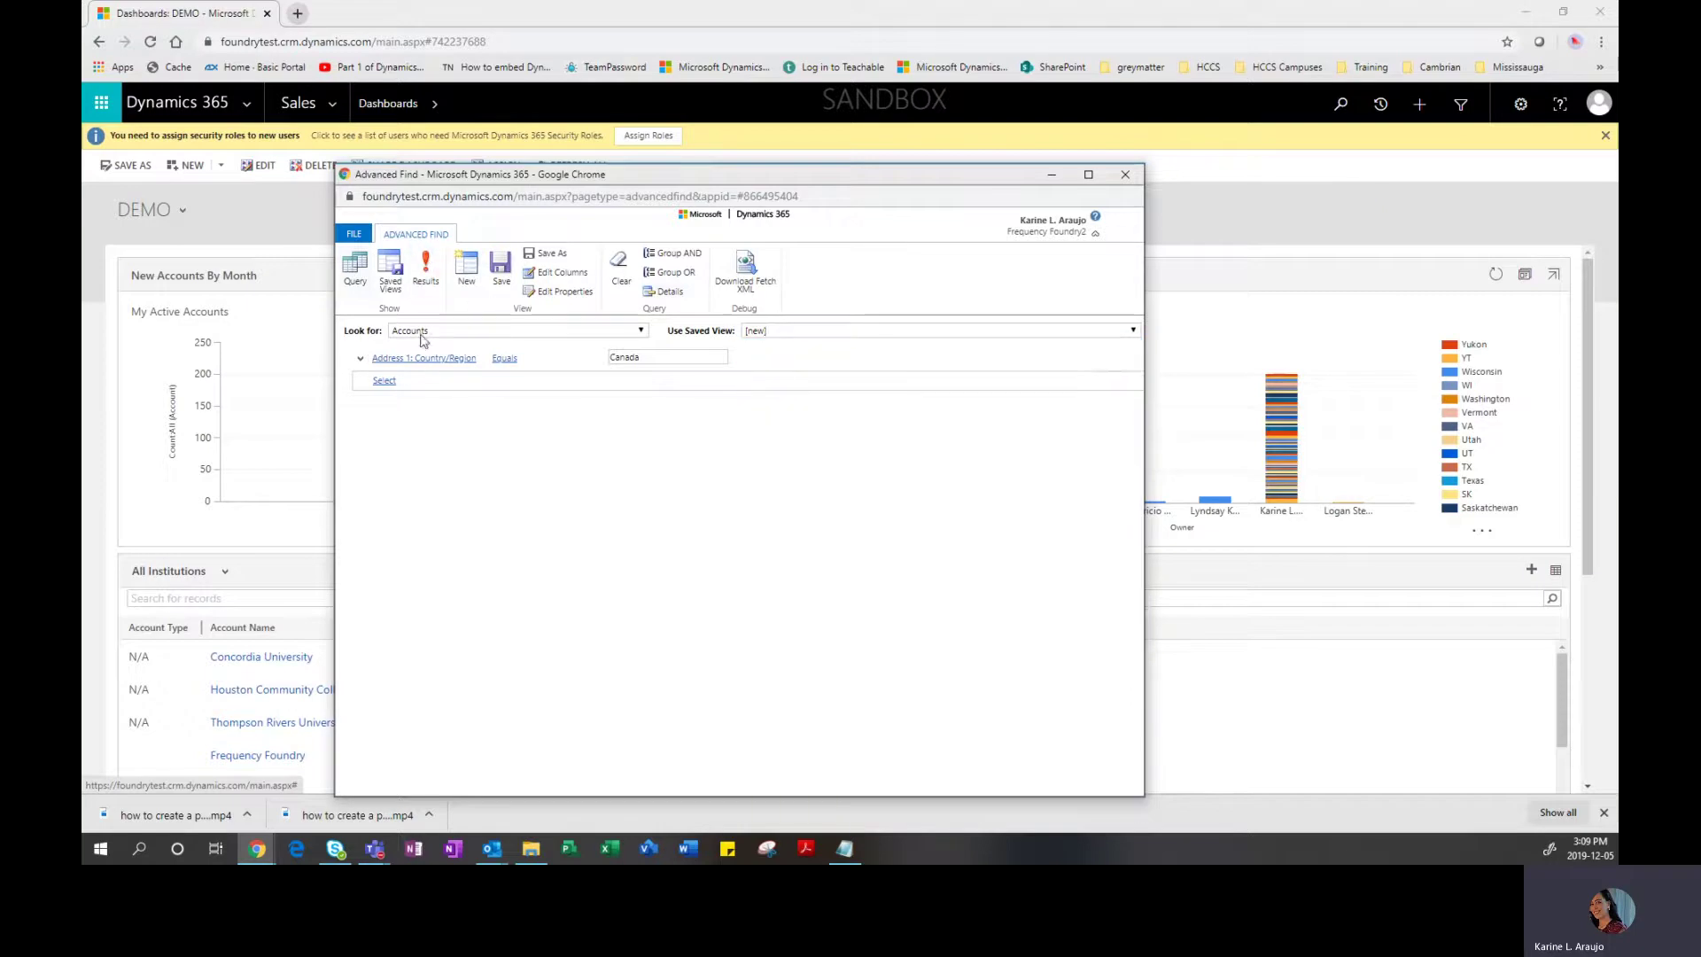
pyautogui.click(429, 274)
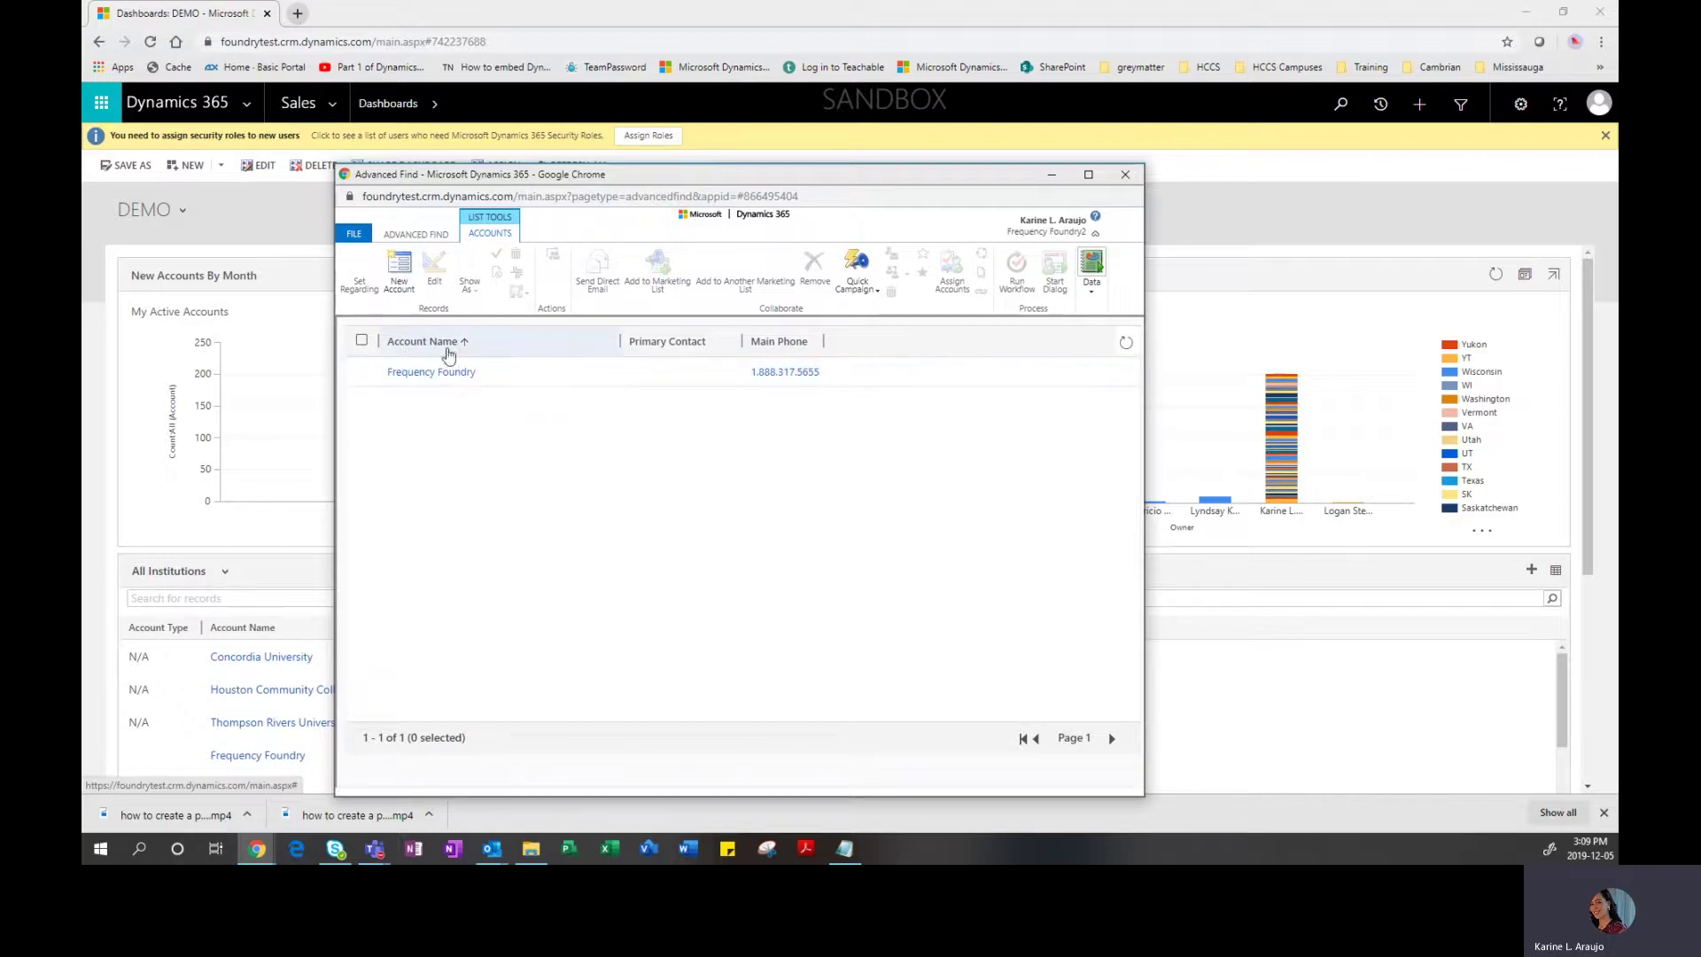
pyautogui.click(432, 234)
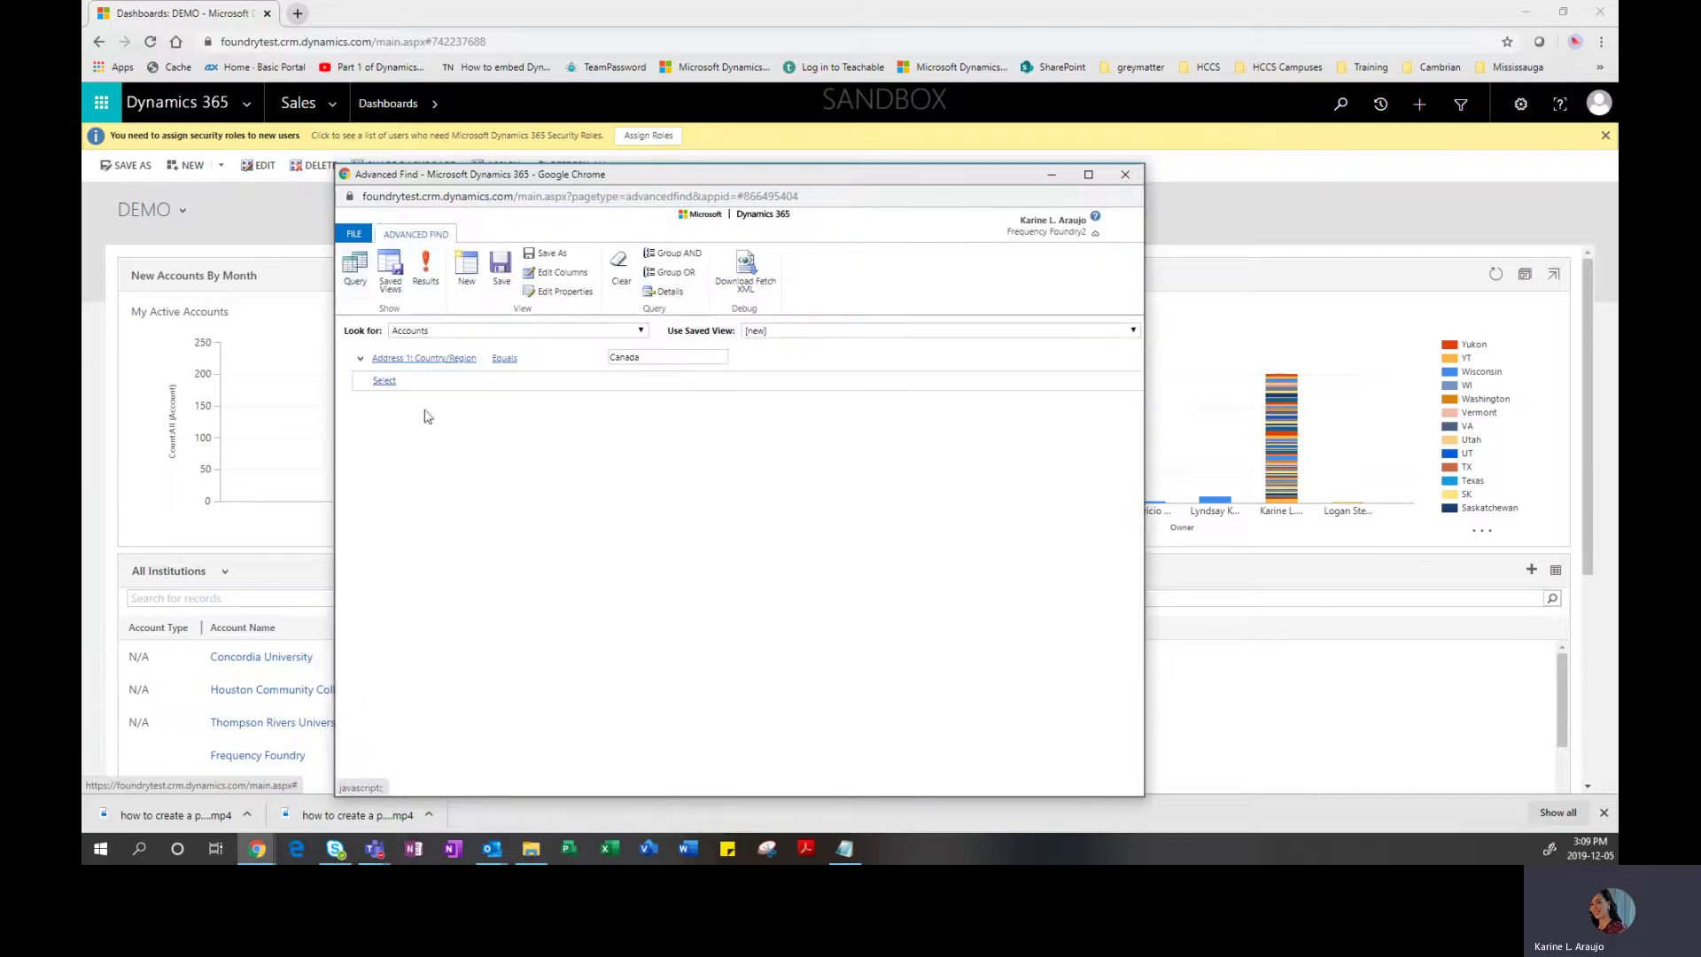
# Switch the saved view to All Institutions, discarding the current filter condition
pyautogui.click(803, 333)
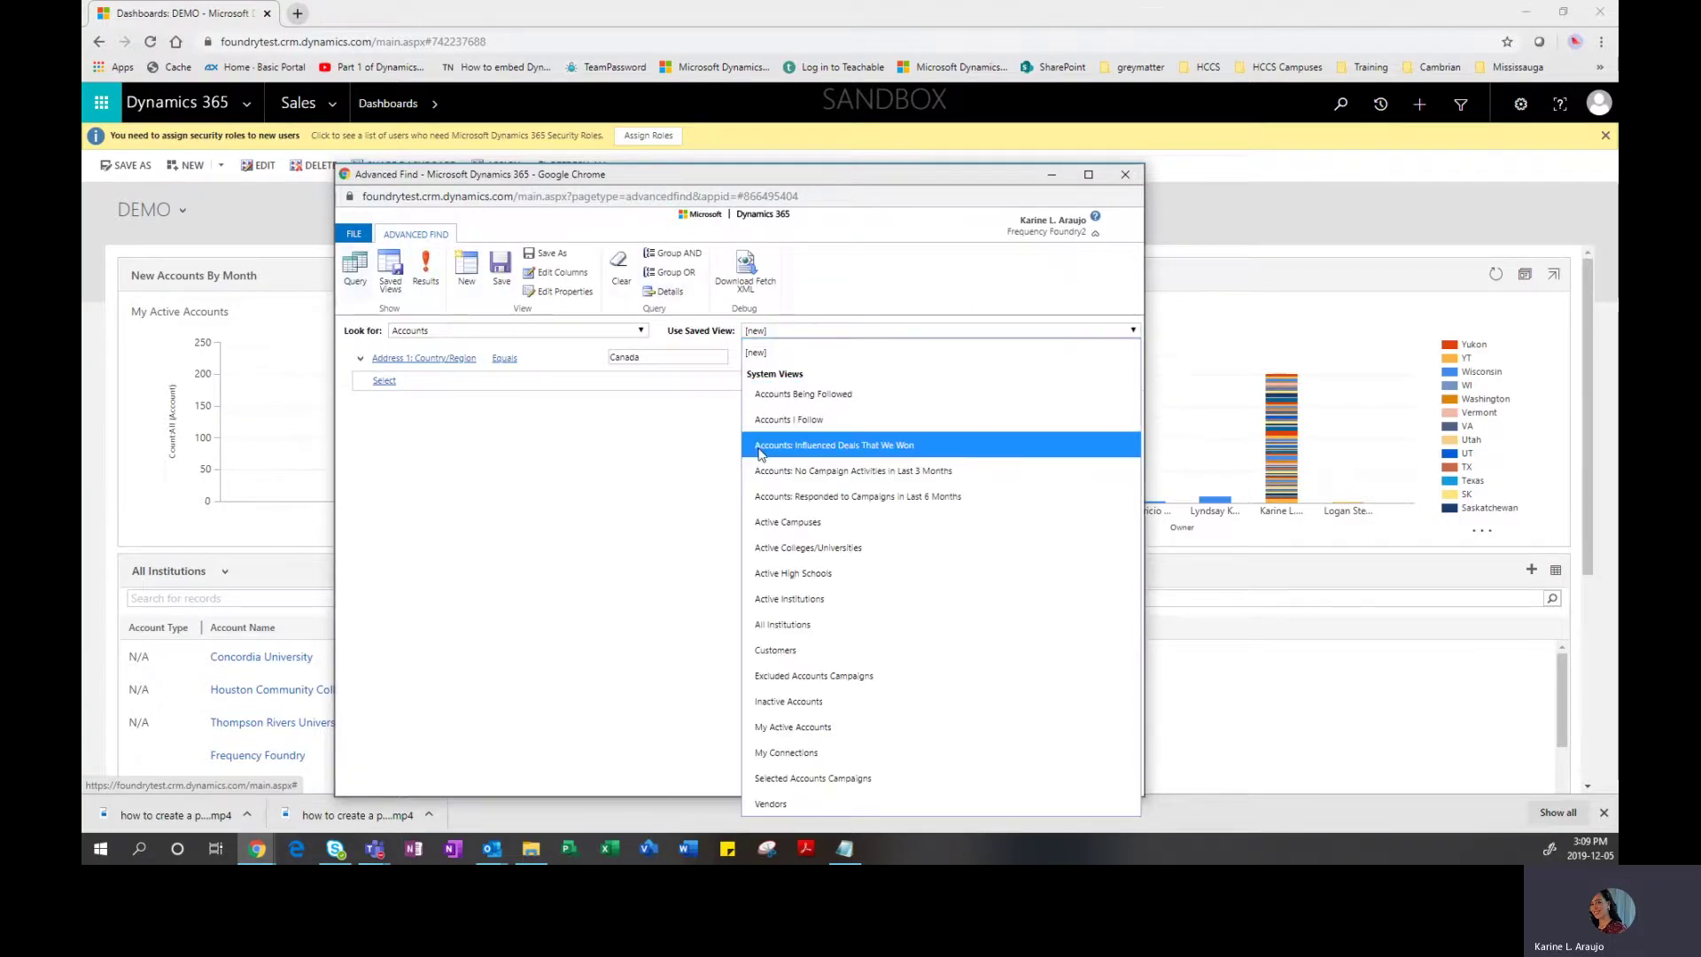
pyautogui.click(806, 626)
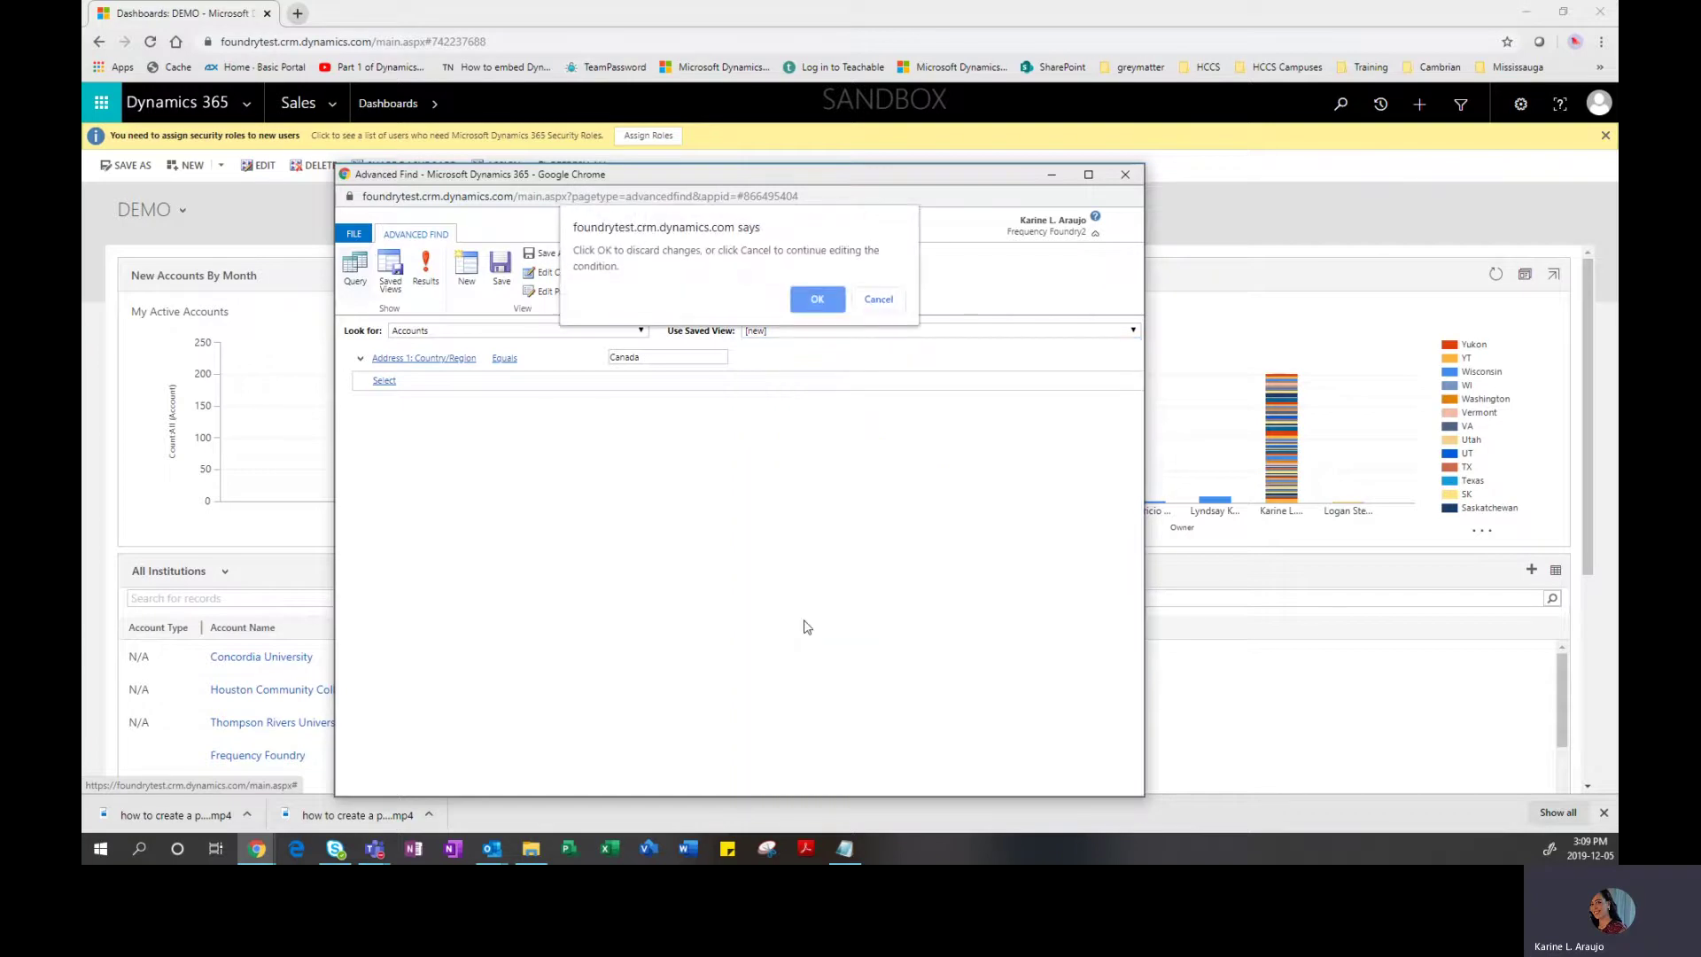
pyautogui.click(812, 296)
# Add a condition on Address 1: Country/Region that equals Canada
pyautogui.click(412, 359)
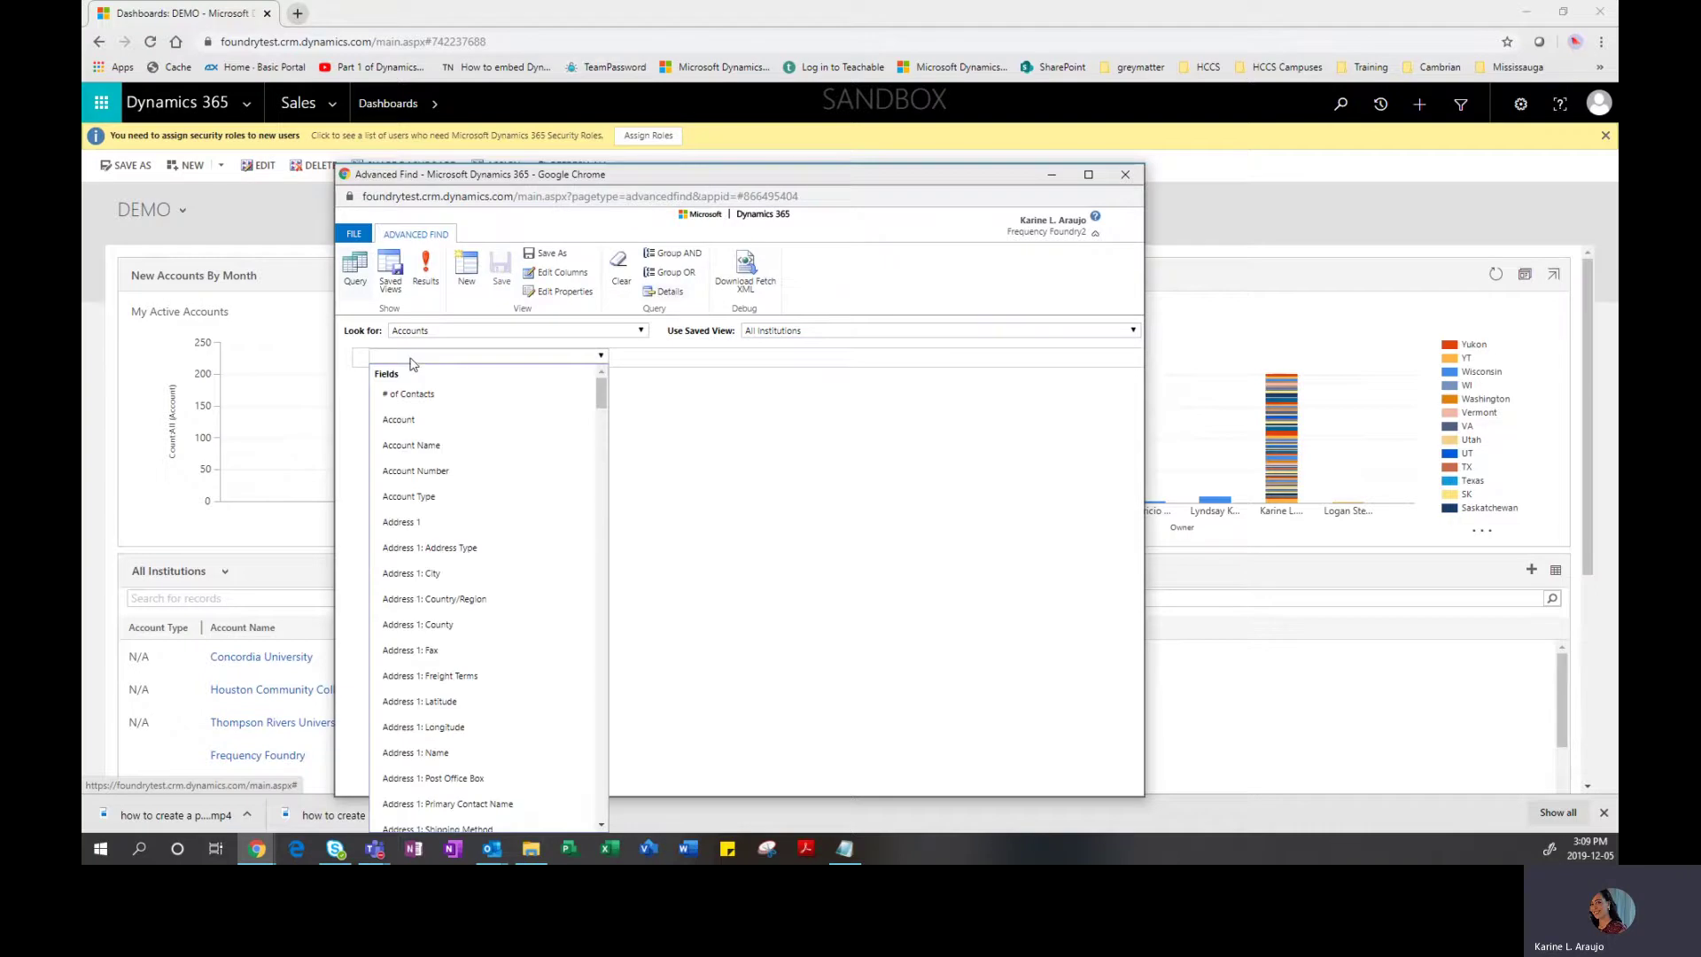
pyautogui.click(480, 600)
pyautogui.click(630, 358)
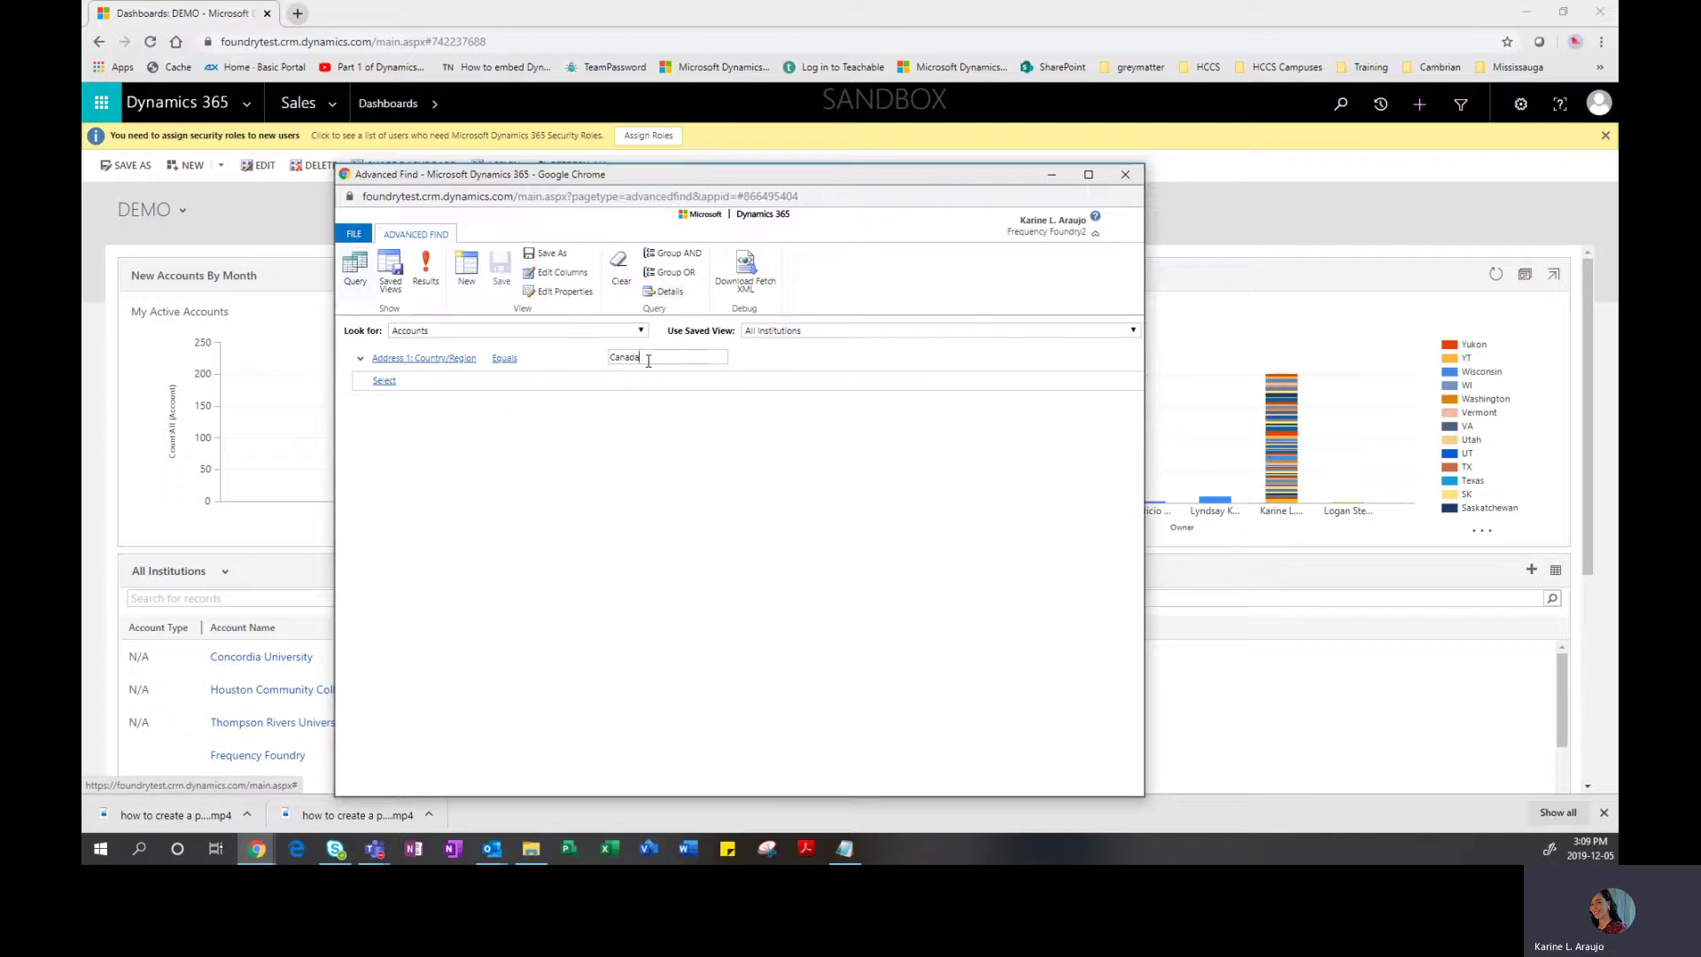
pyautogui.moveTo(649, 357); pyautogui.dragTo(604, 357)
# Run the Canada query with the All Institutions view, select the Frequency Foundry account, review the result columns, and return to the criteria
pyautogui.click(426, 282)
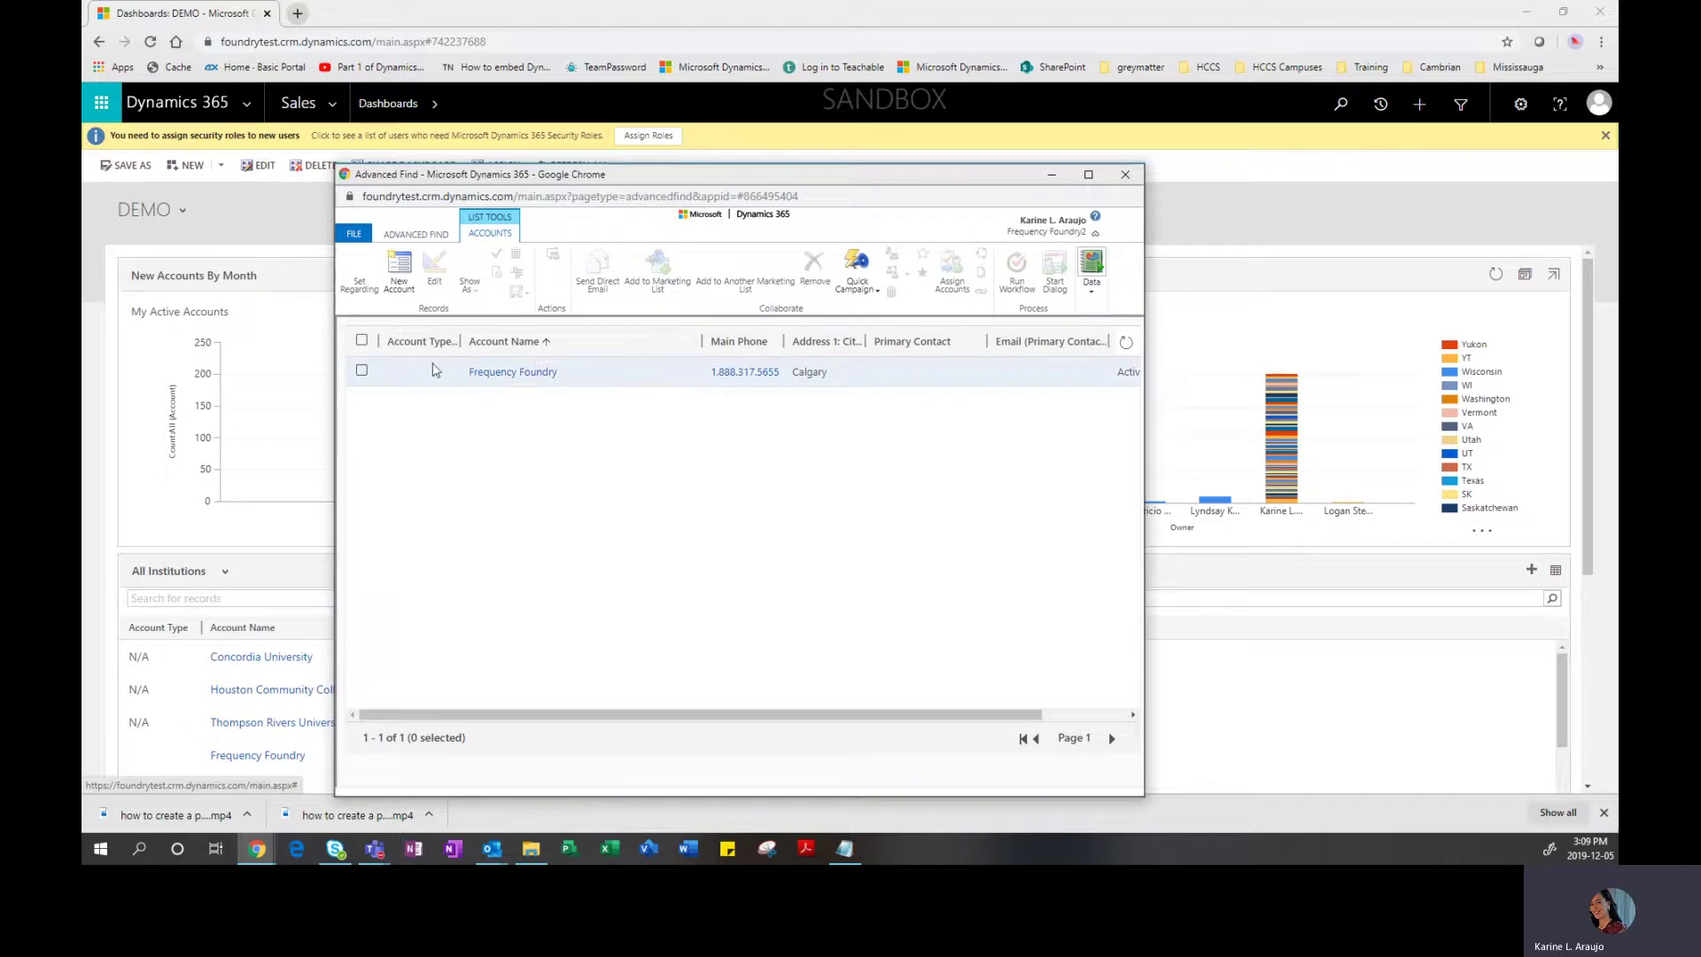
pyautogui.click(366, 373)
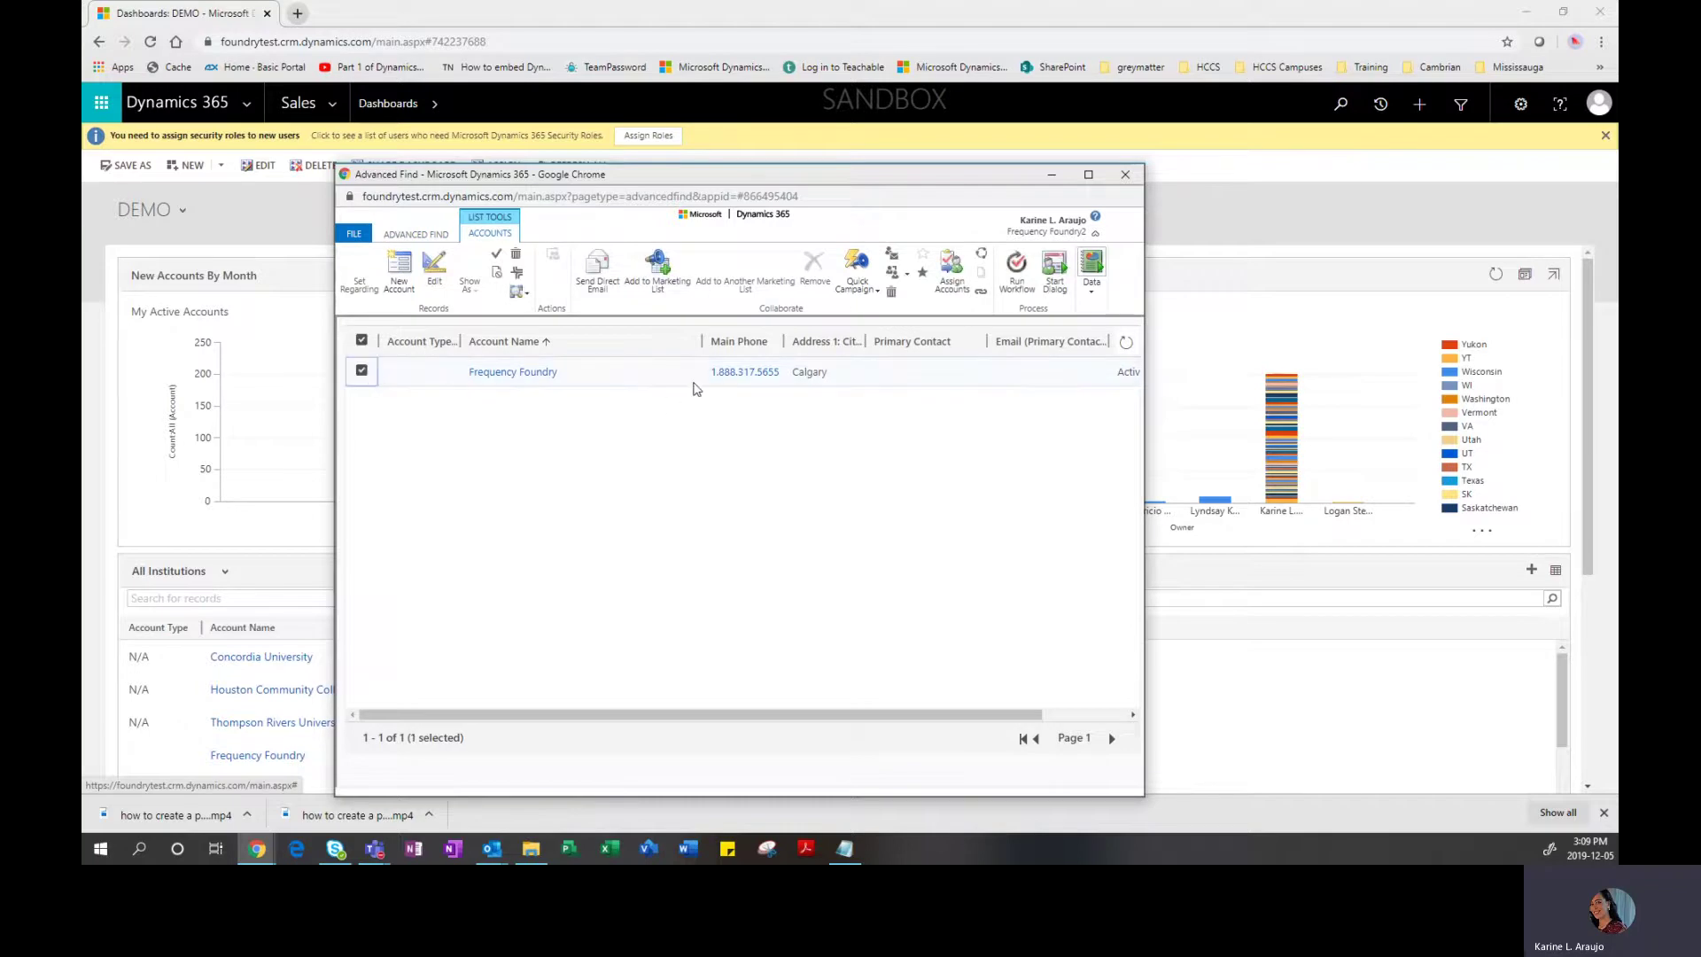
pyautogui.moveTo(683, 714); pyautogui.dragTo(881, 714)
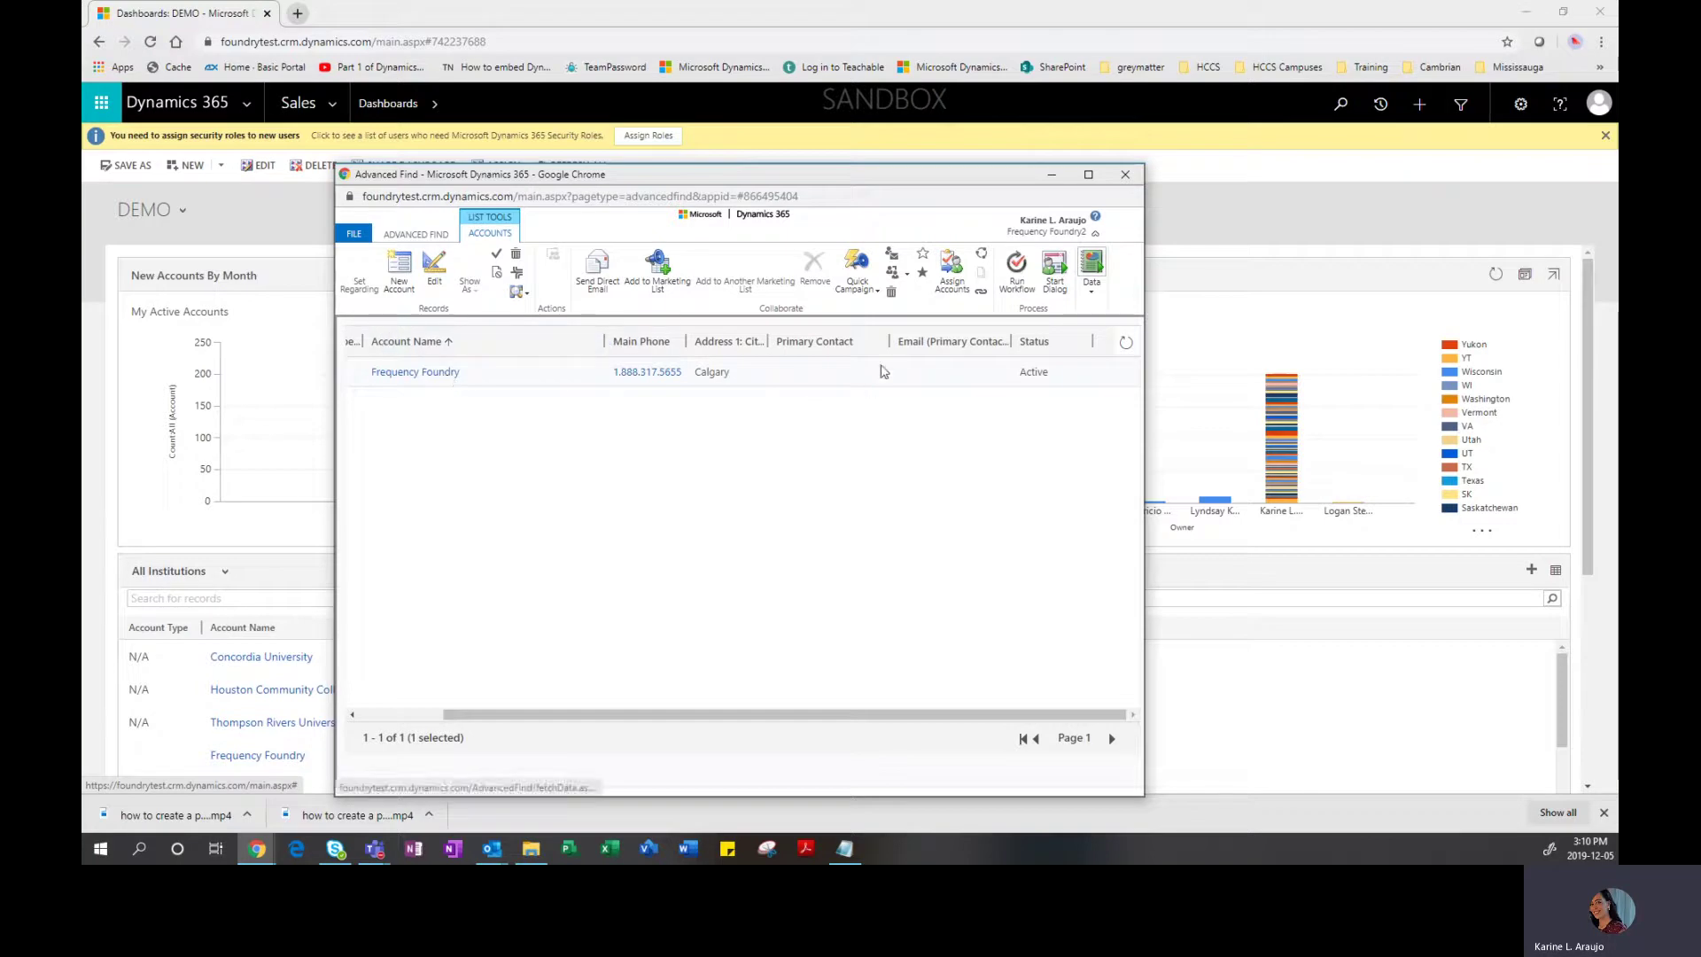
pyautogui.moveTo(688, 714); pyautogui.dragTo(603, 714)
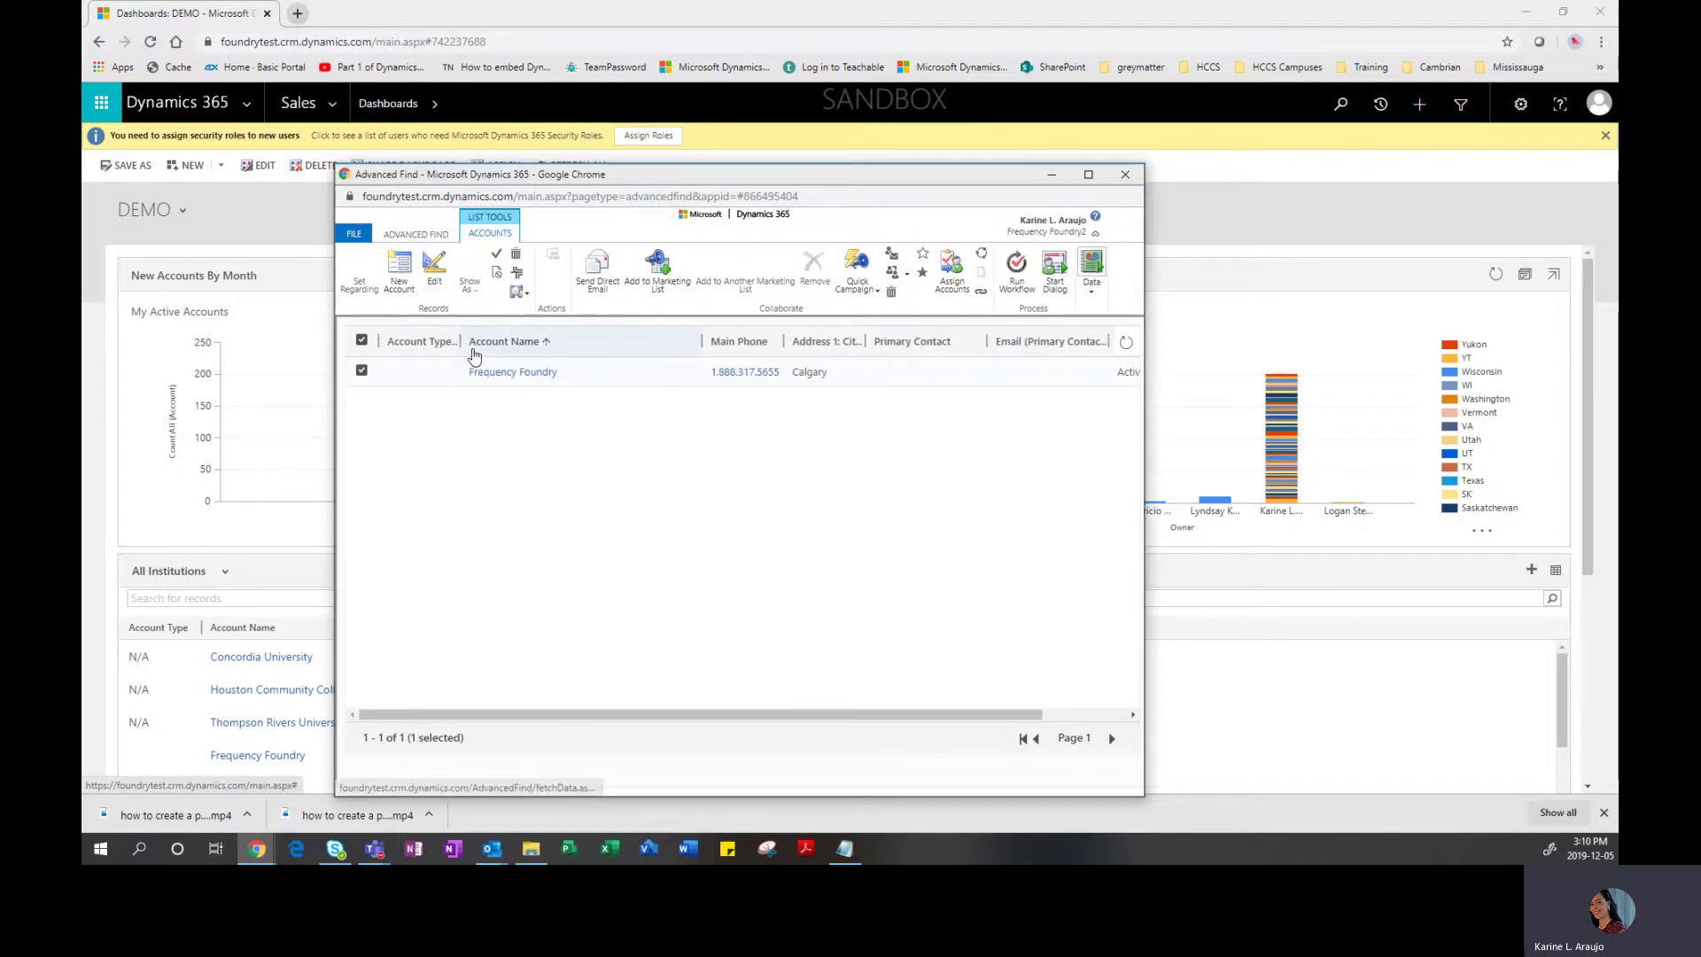
pyautogui.click(403, 235)
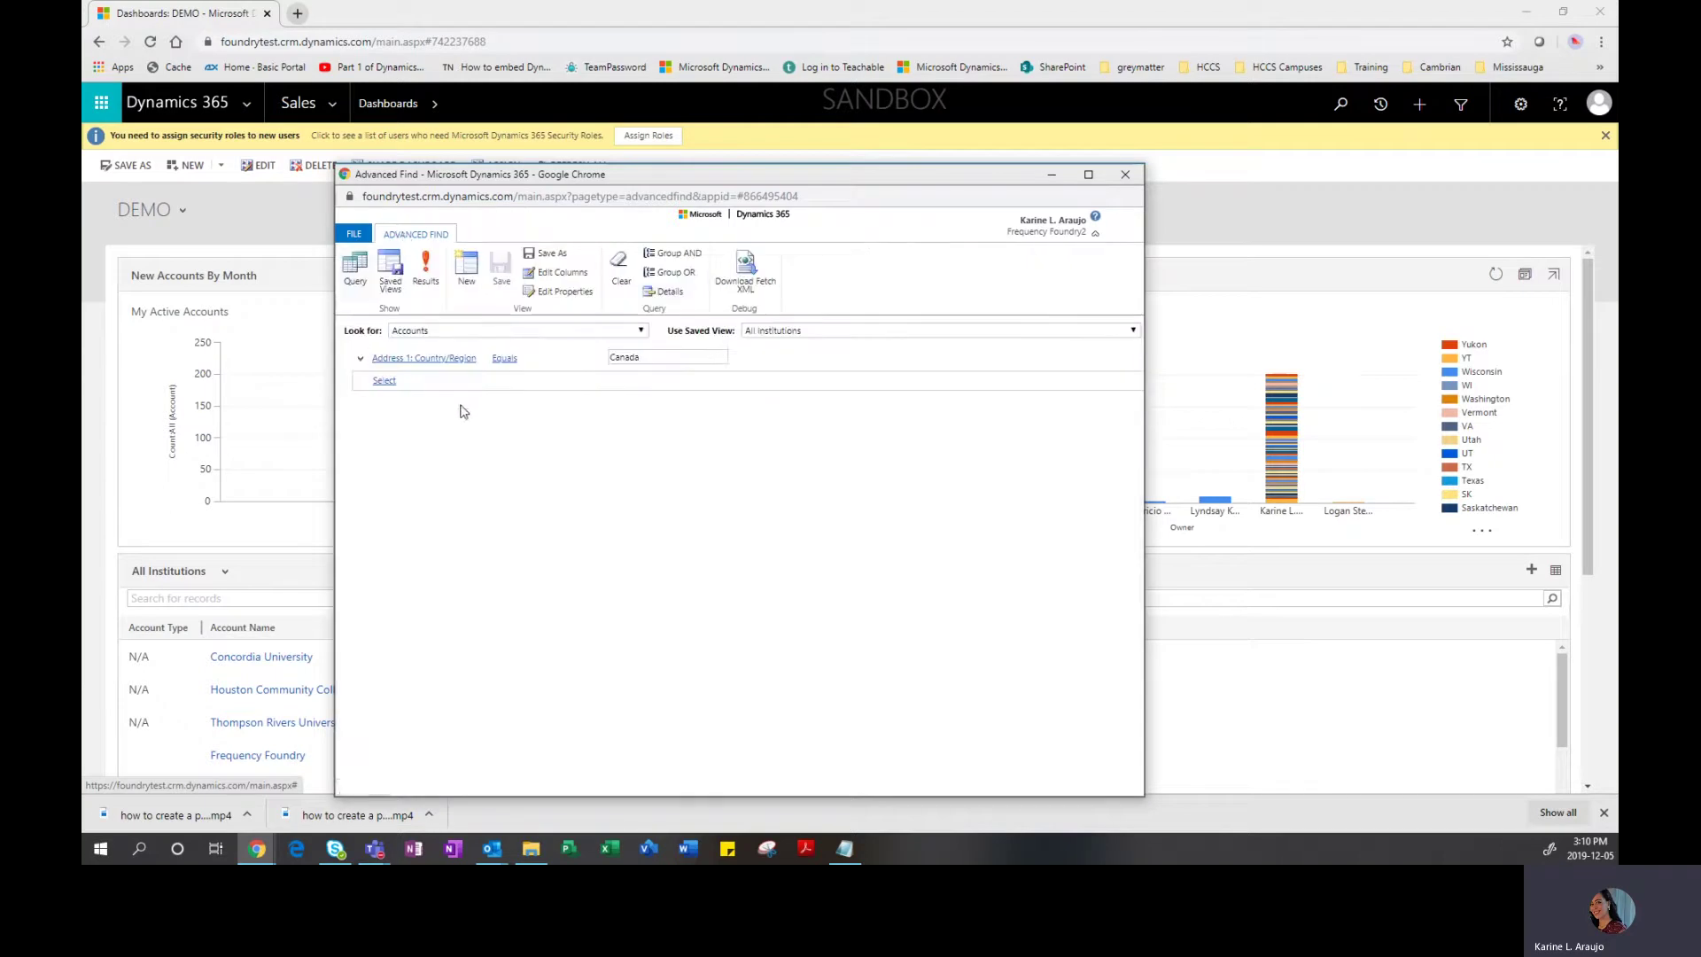
# Change the Address 1: Country/Region condition to Account Name with the operator Contains Data
pyautogui.click(433, 358)
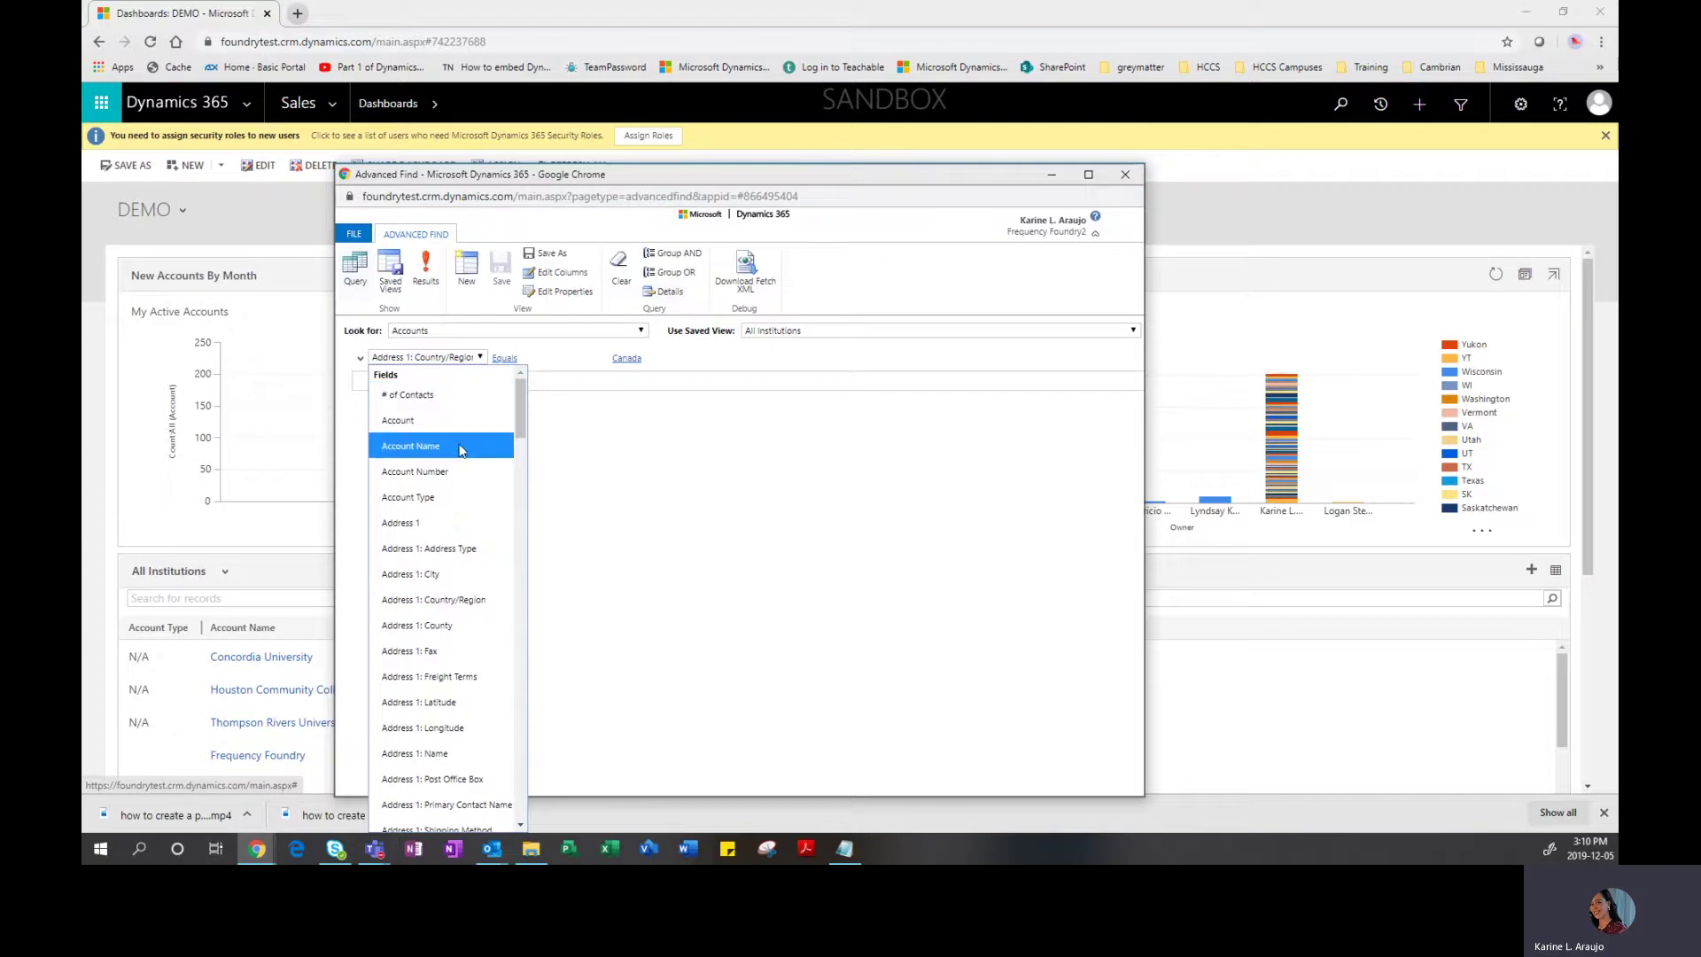
pyautogui.click(460, 450)
pyautogui.click(540, 357)
pyautogui.click(532, 584)
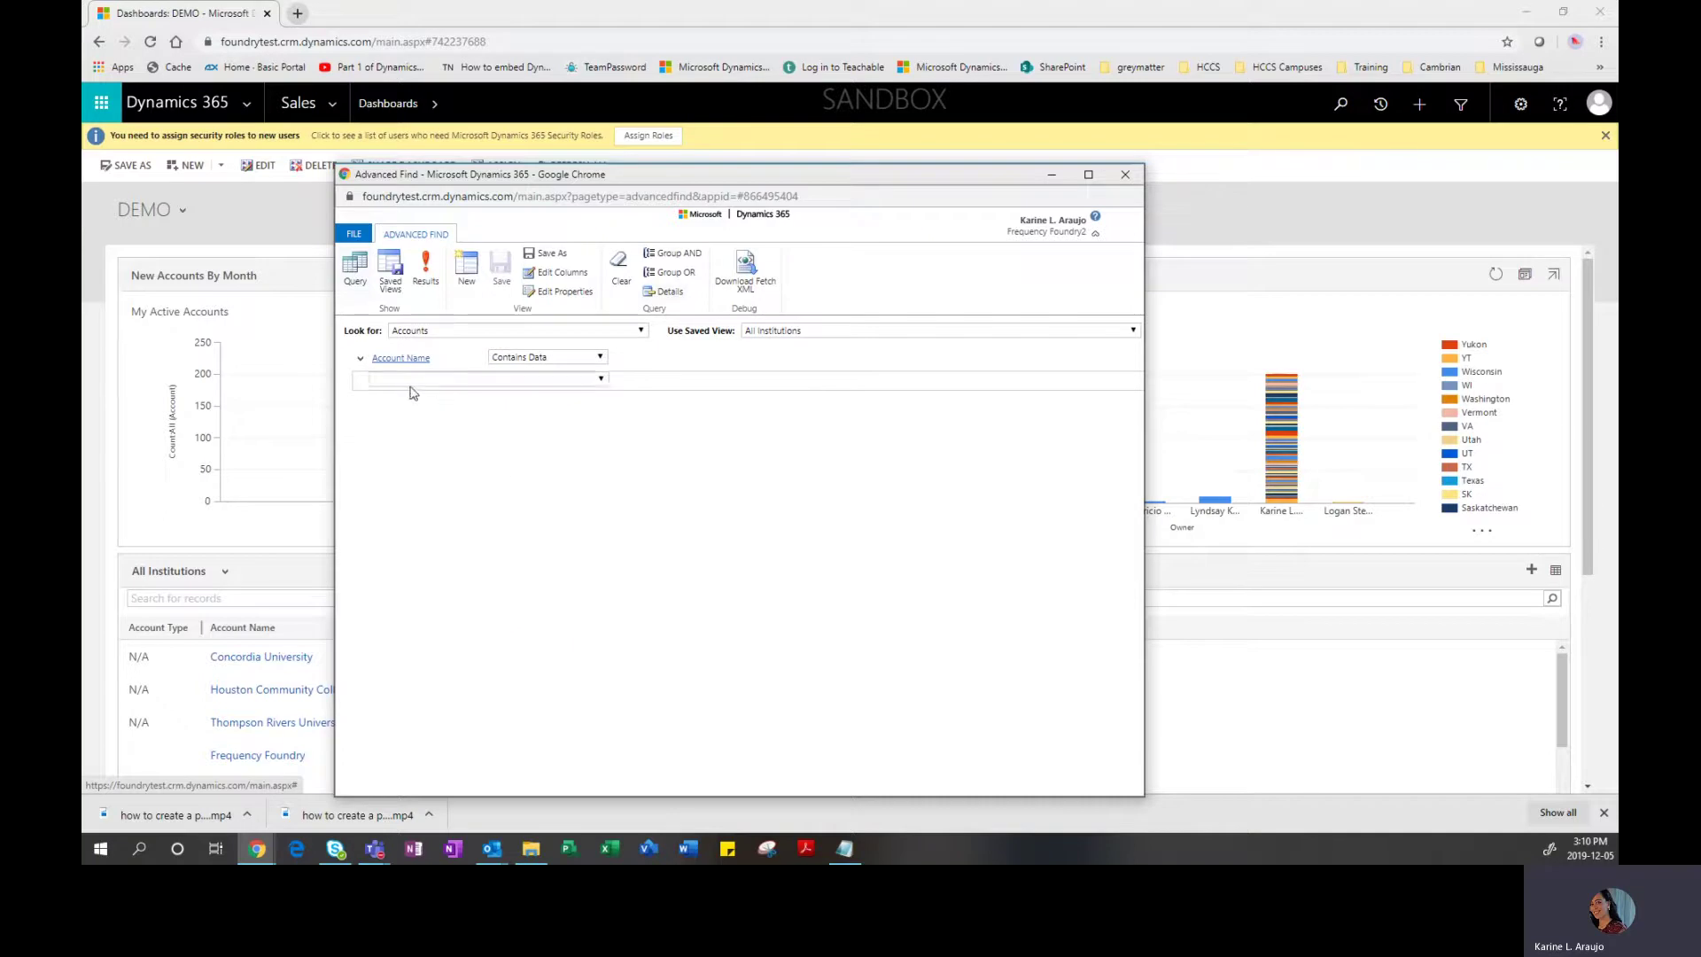
# Add a condition on Address 1: Street 1 with the operator Contains Data
pyautogui.click(412, 385)
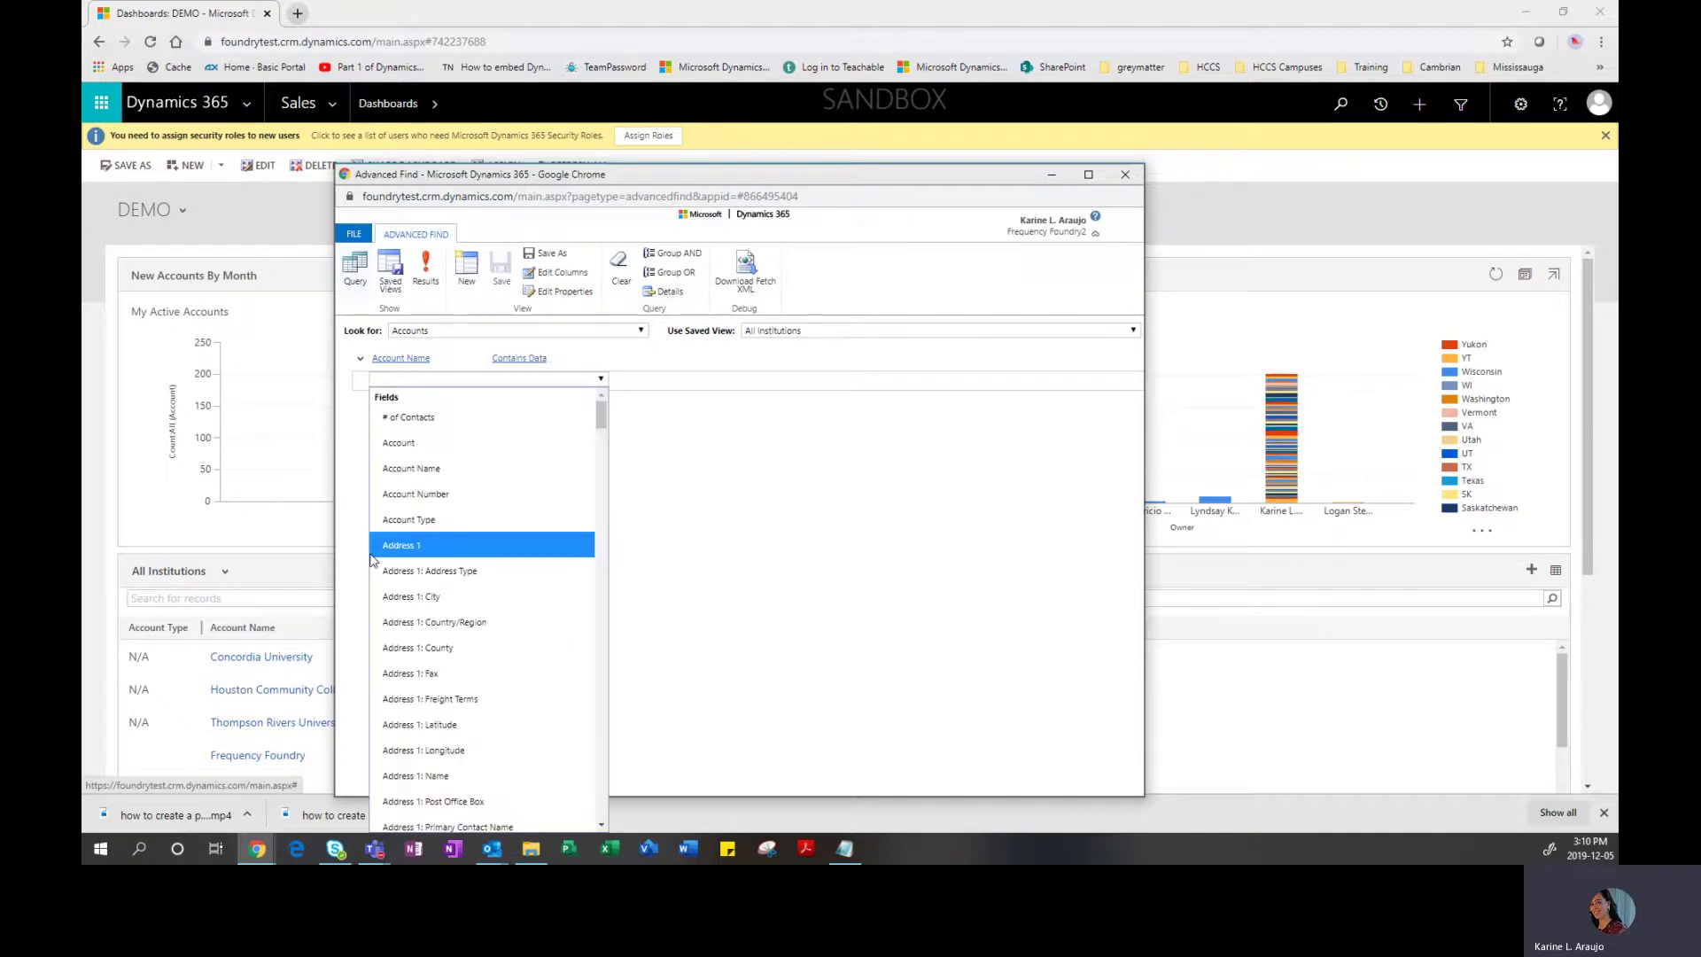
pyautogui.scroll(-1, 461, 735)
pyautogui.scroll(-5, 459, 735)
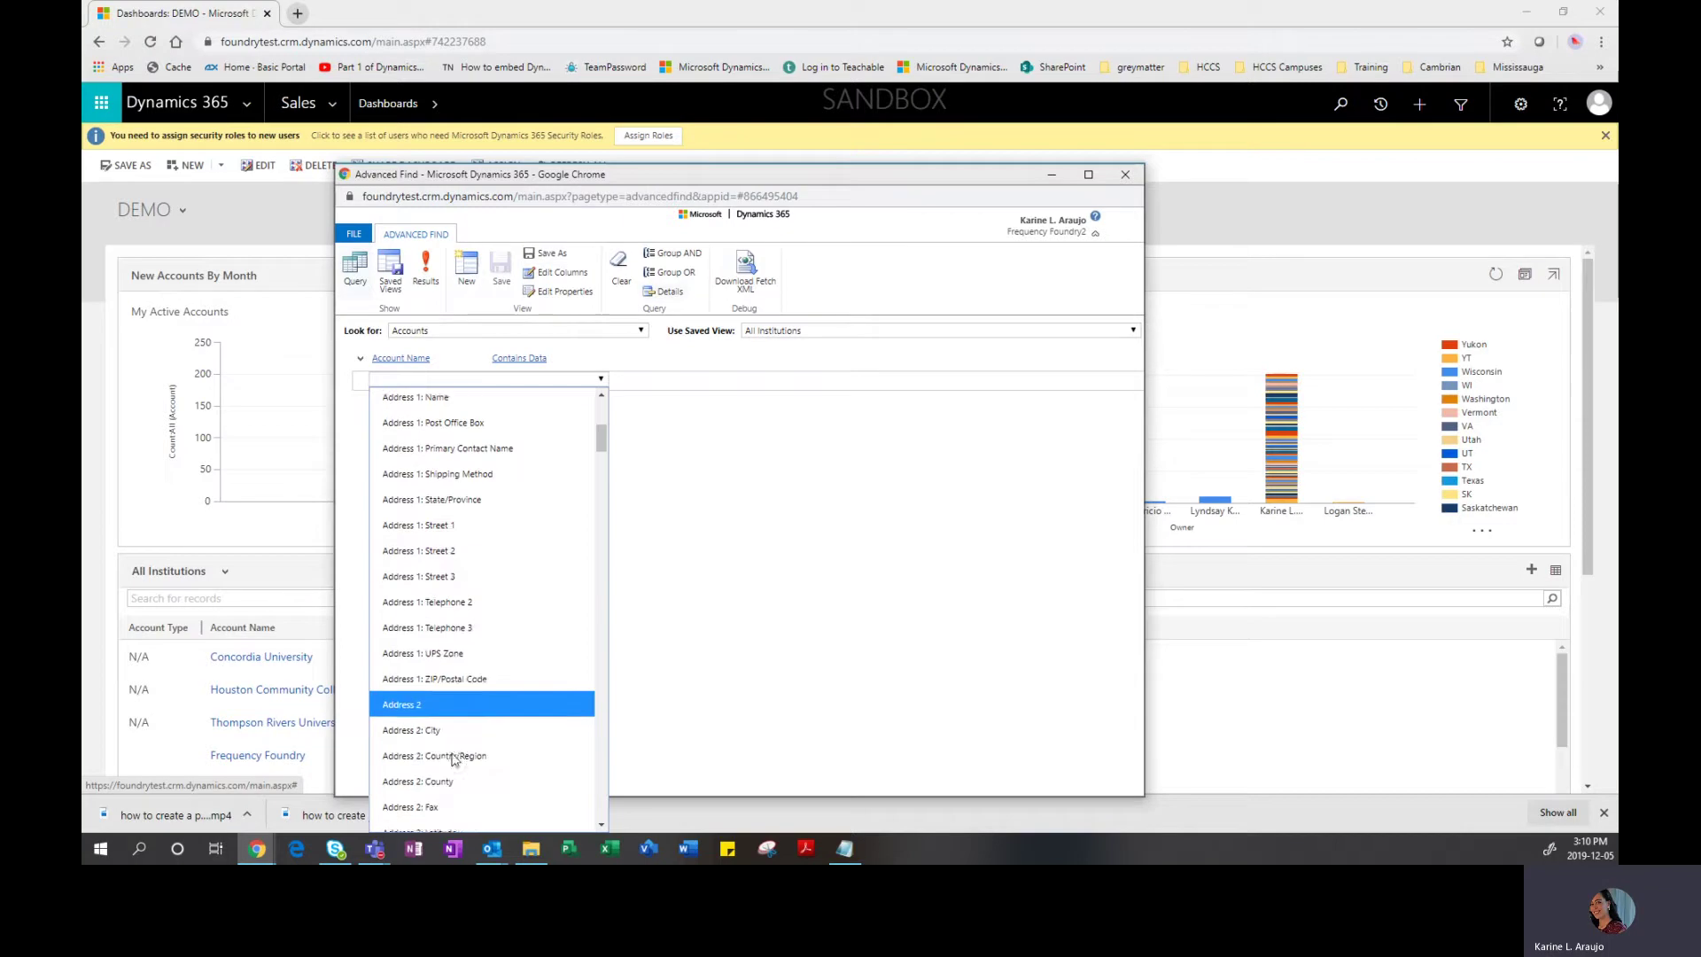
pyautogui.click(456, 424)
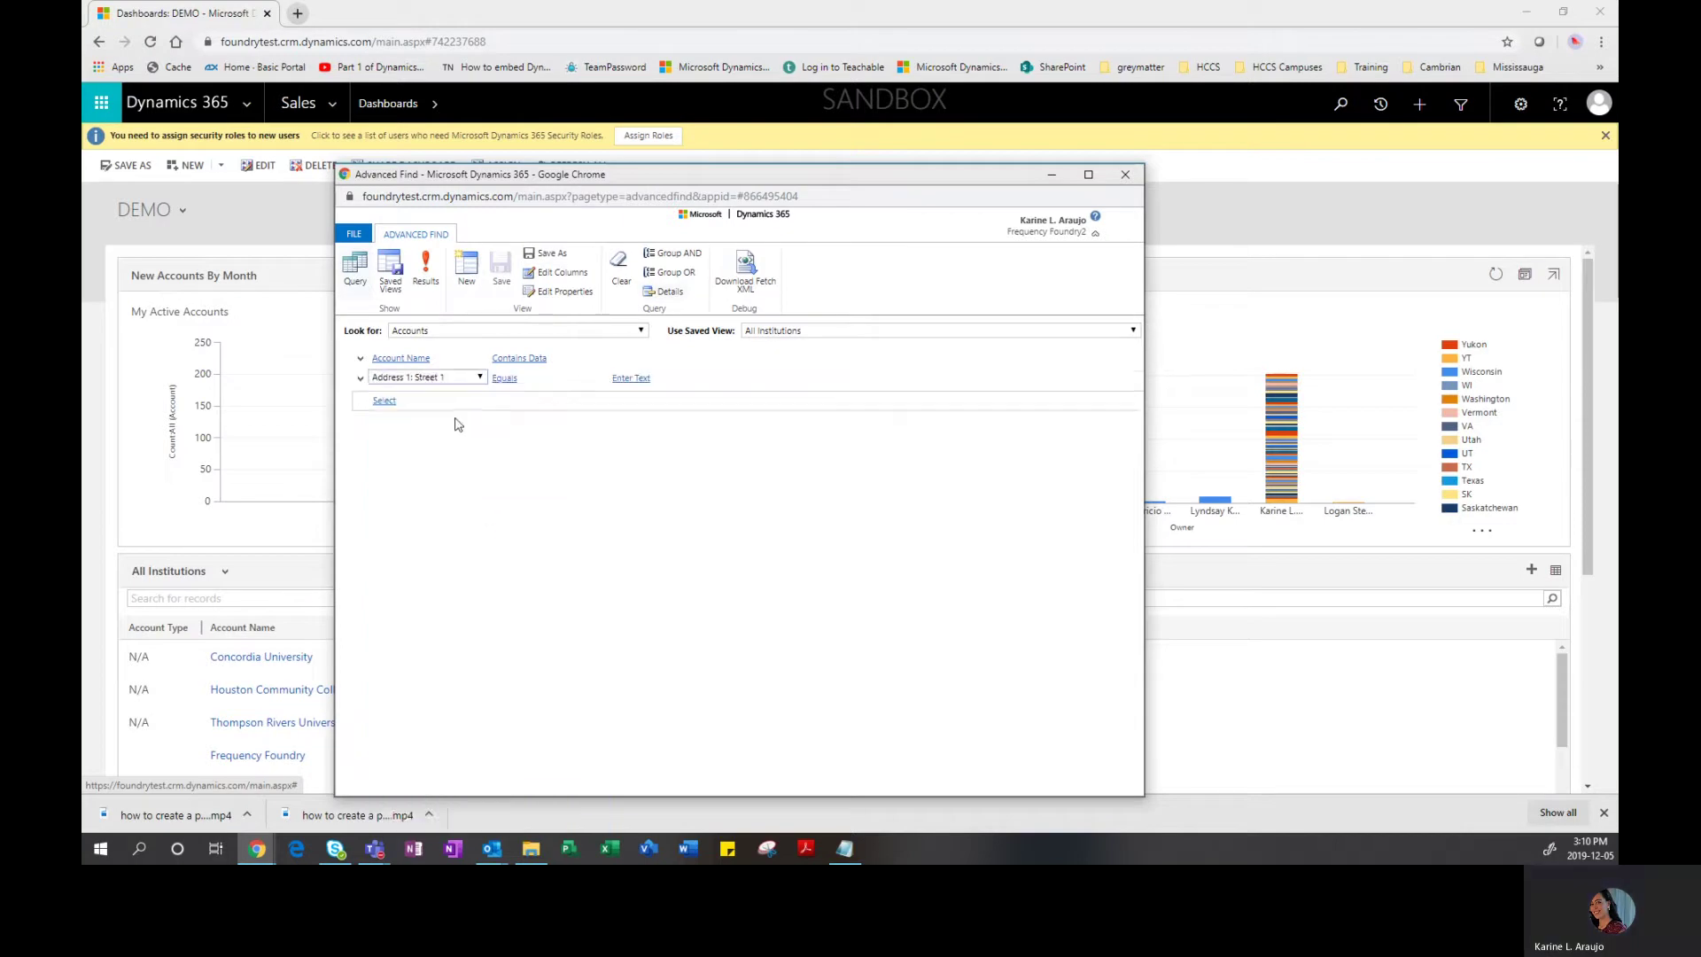
pyautogui.click(502, 378)
pyautogui.click(536, 601)
# Add a condition on Address 1: City with the operator Contains Data
pyautogui.click(443, 399)
pyautogui.click(443, 398)
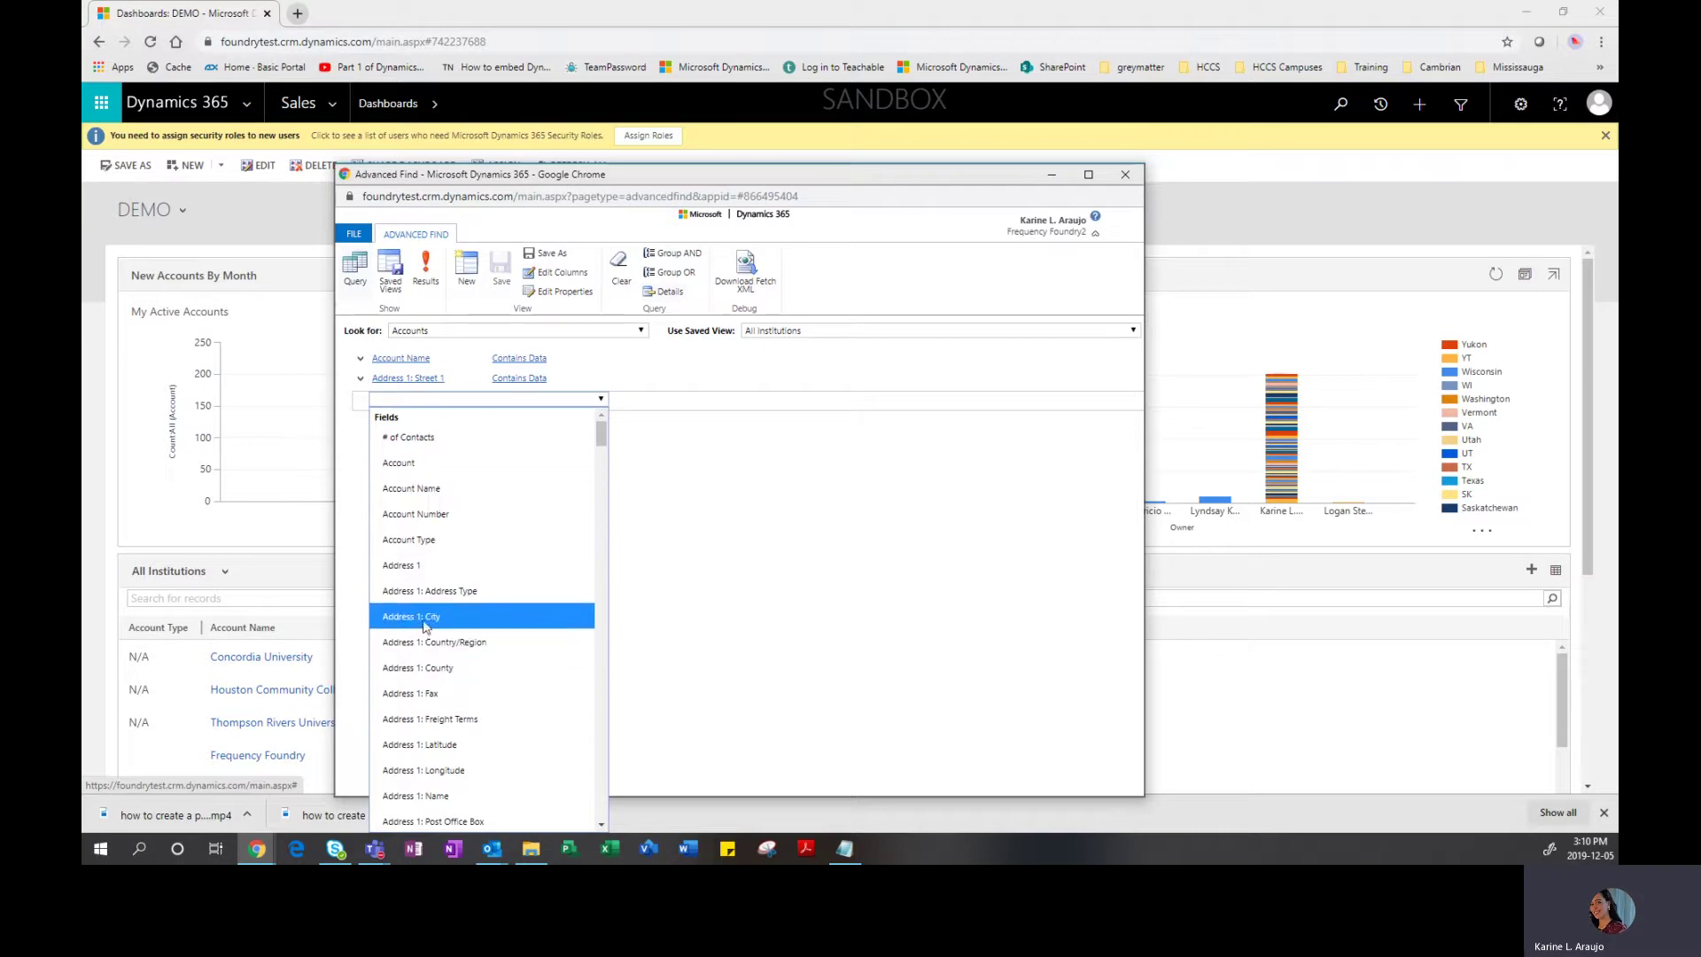
pyautogui.click(424, 612)
pyautogui.click(504, 398)
pyautogui.click(532, 398)
pyautogui.click(536, 625)
# Add a condition on Address 1: Country/Region with the operator Contains Data
pyautogui.click(422, 424)
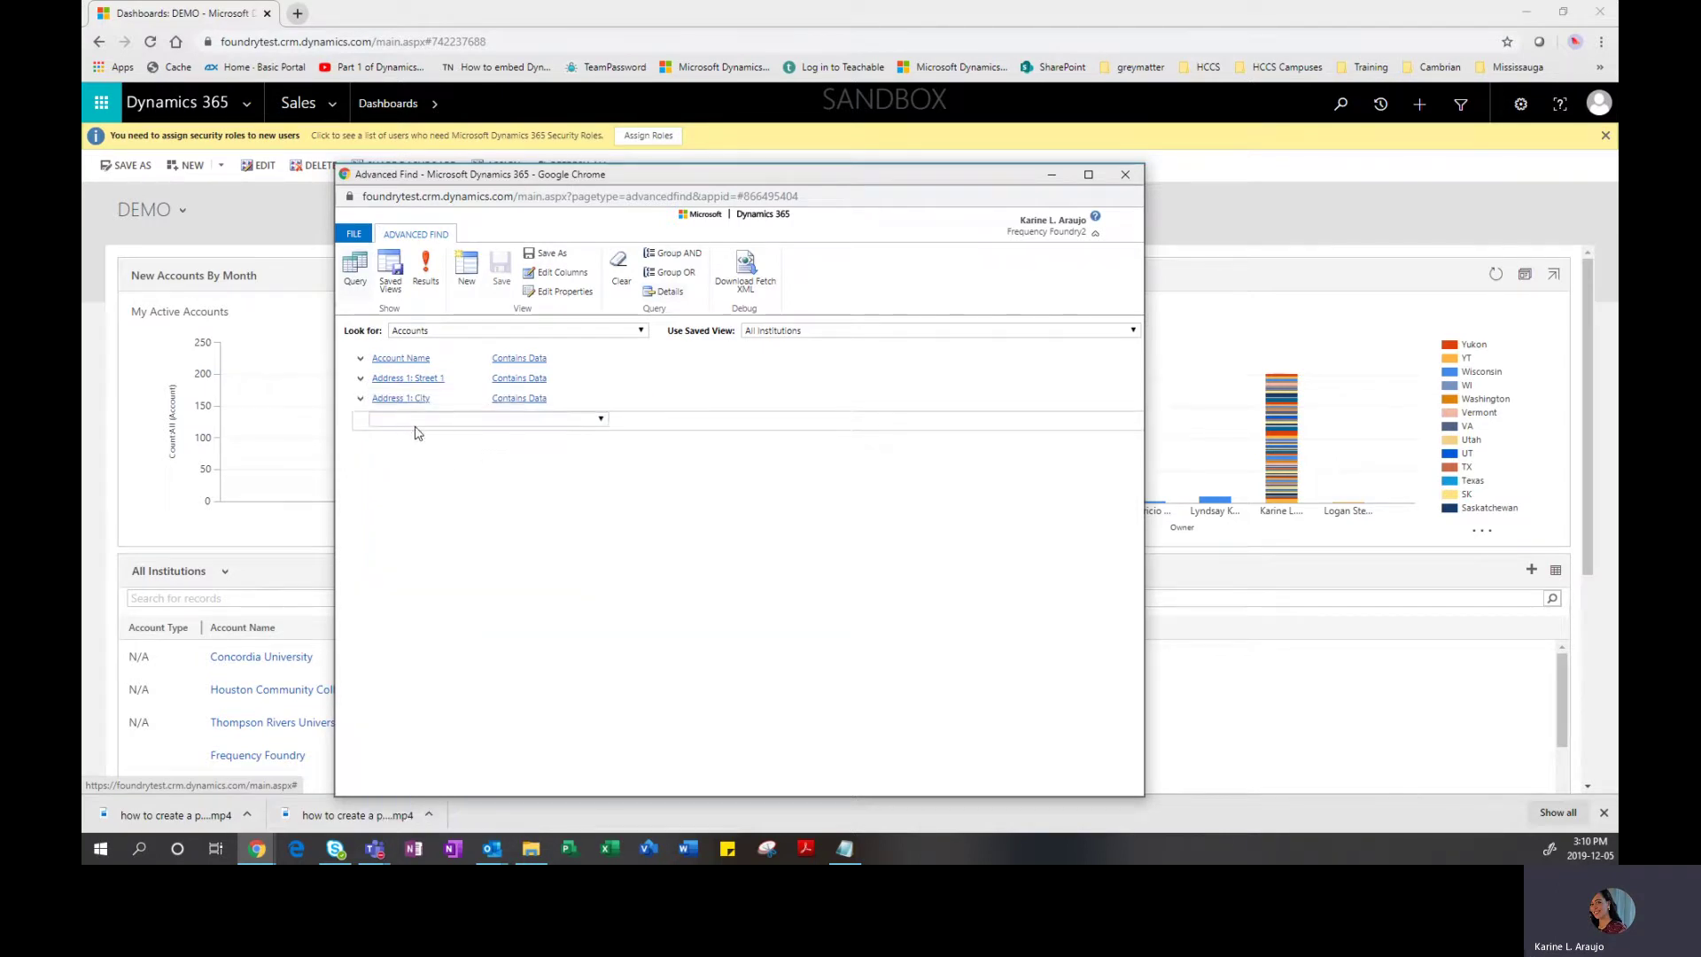
pyautogui.click(406, 422)
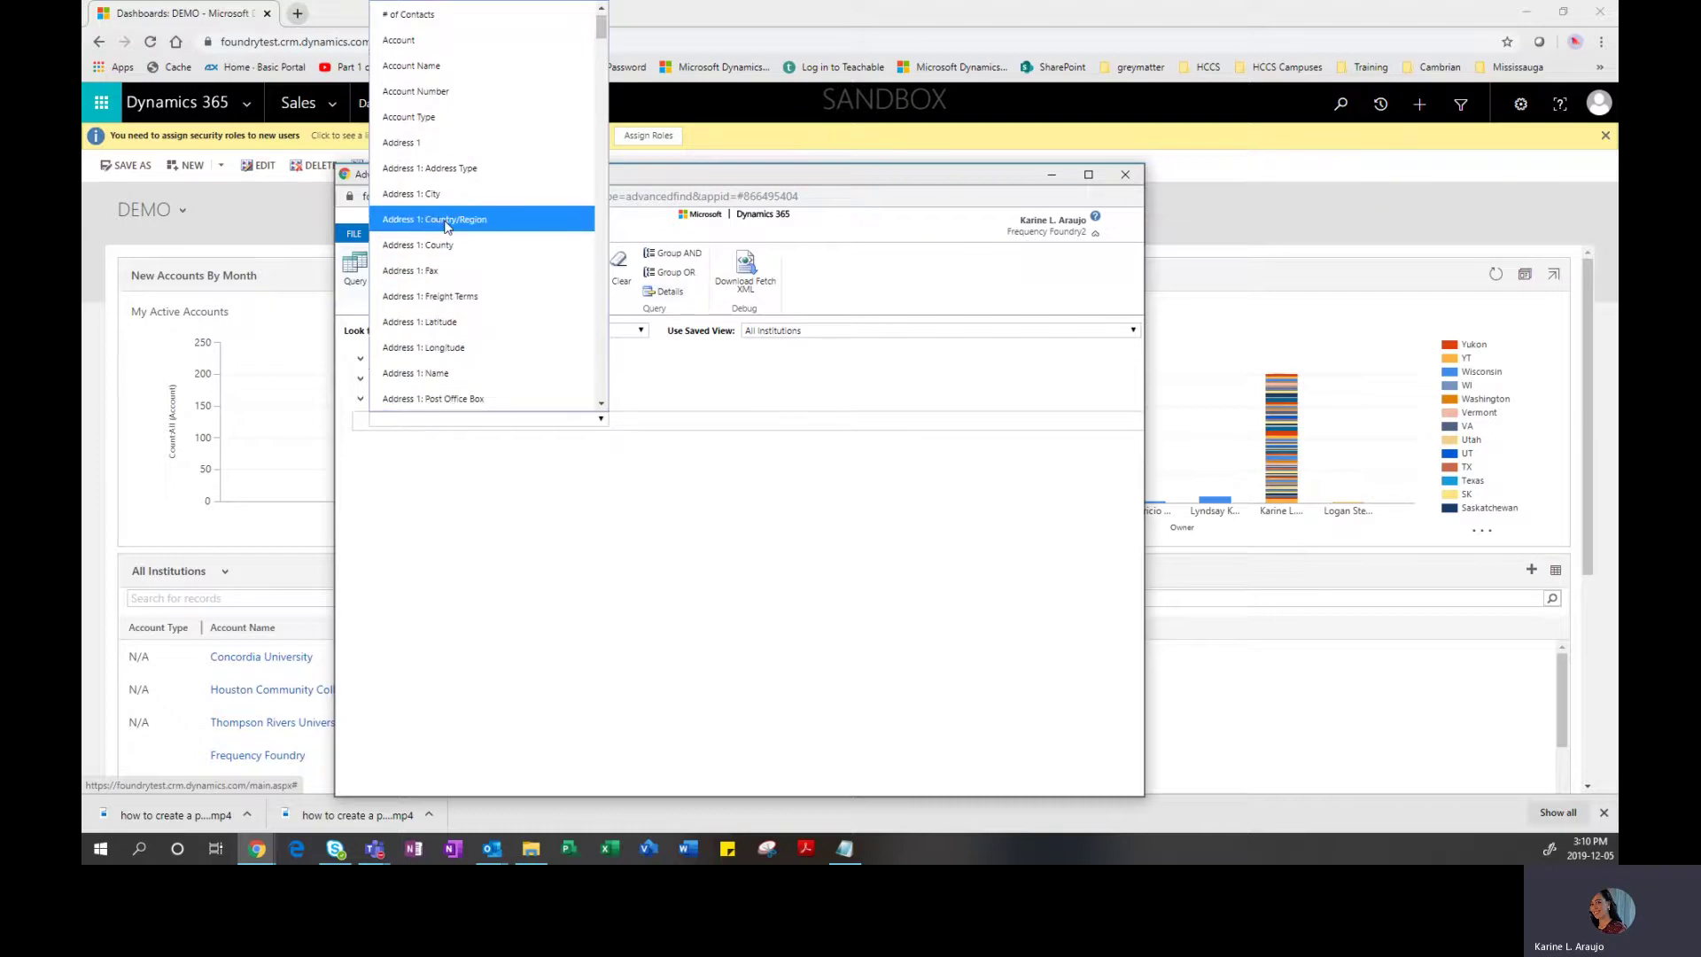
pyautogui.click(448, 221)
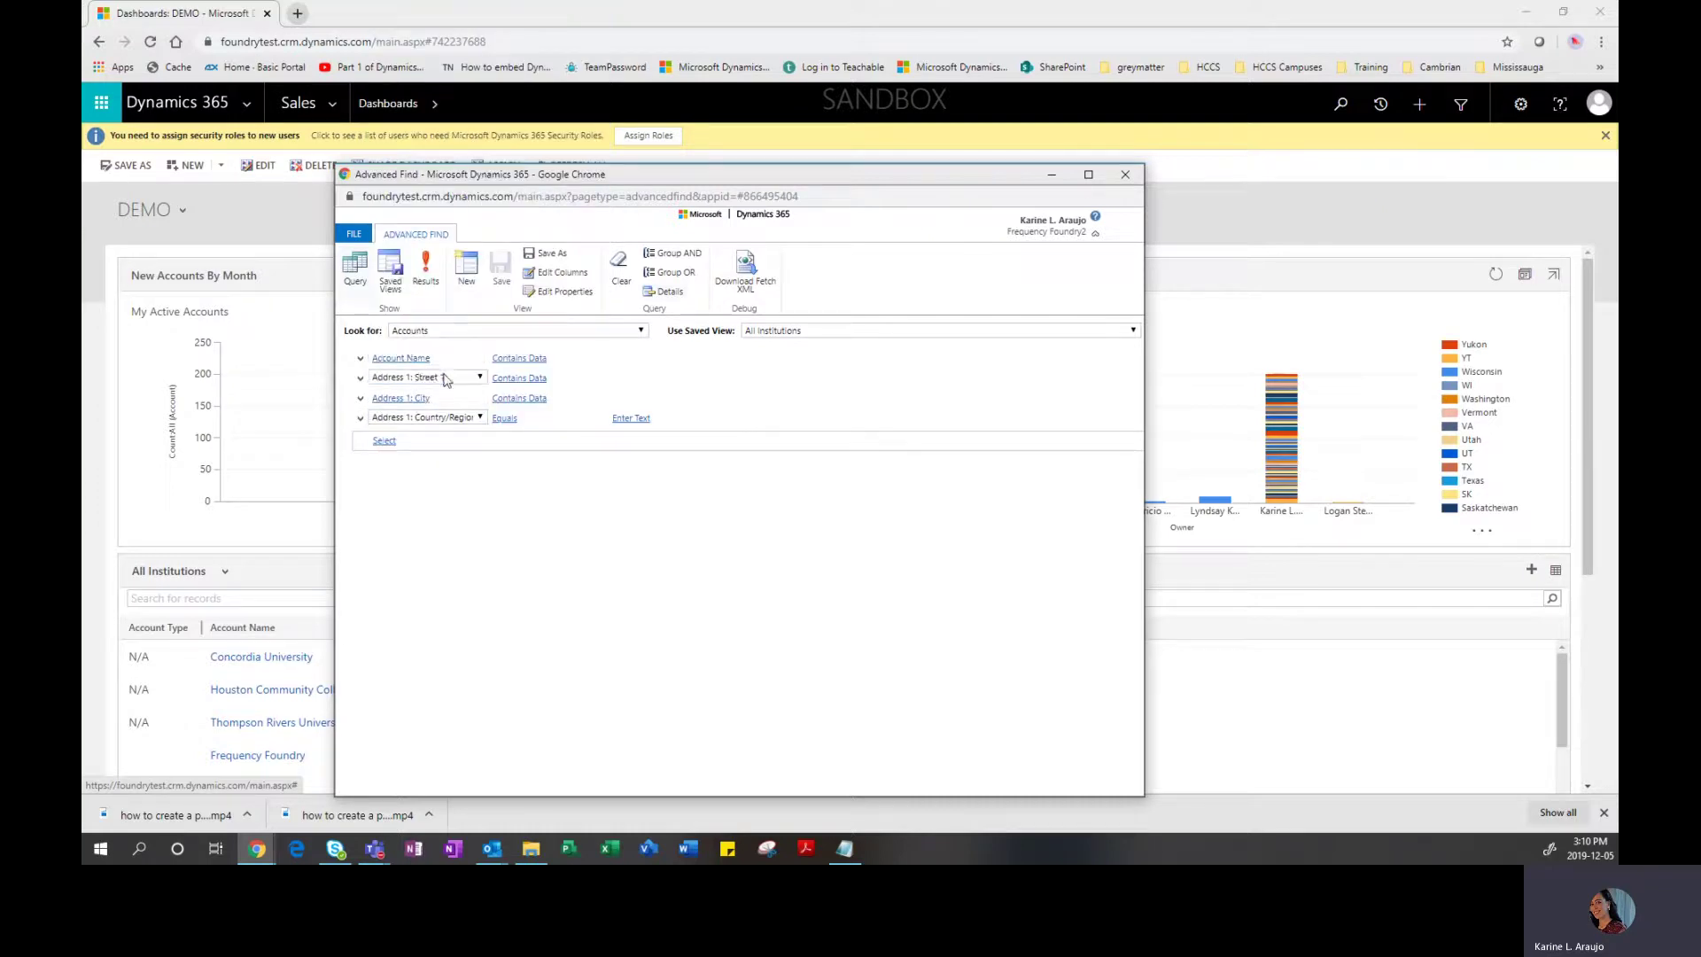
pyautogui.click(523, 420)
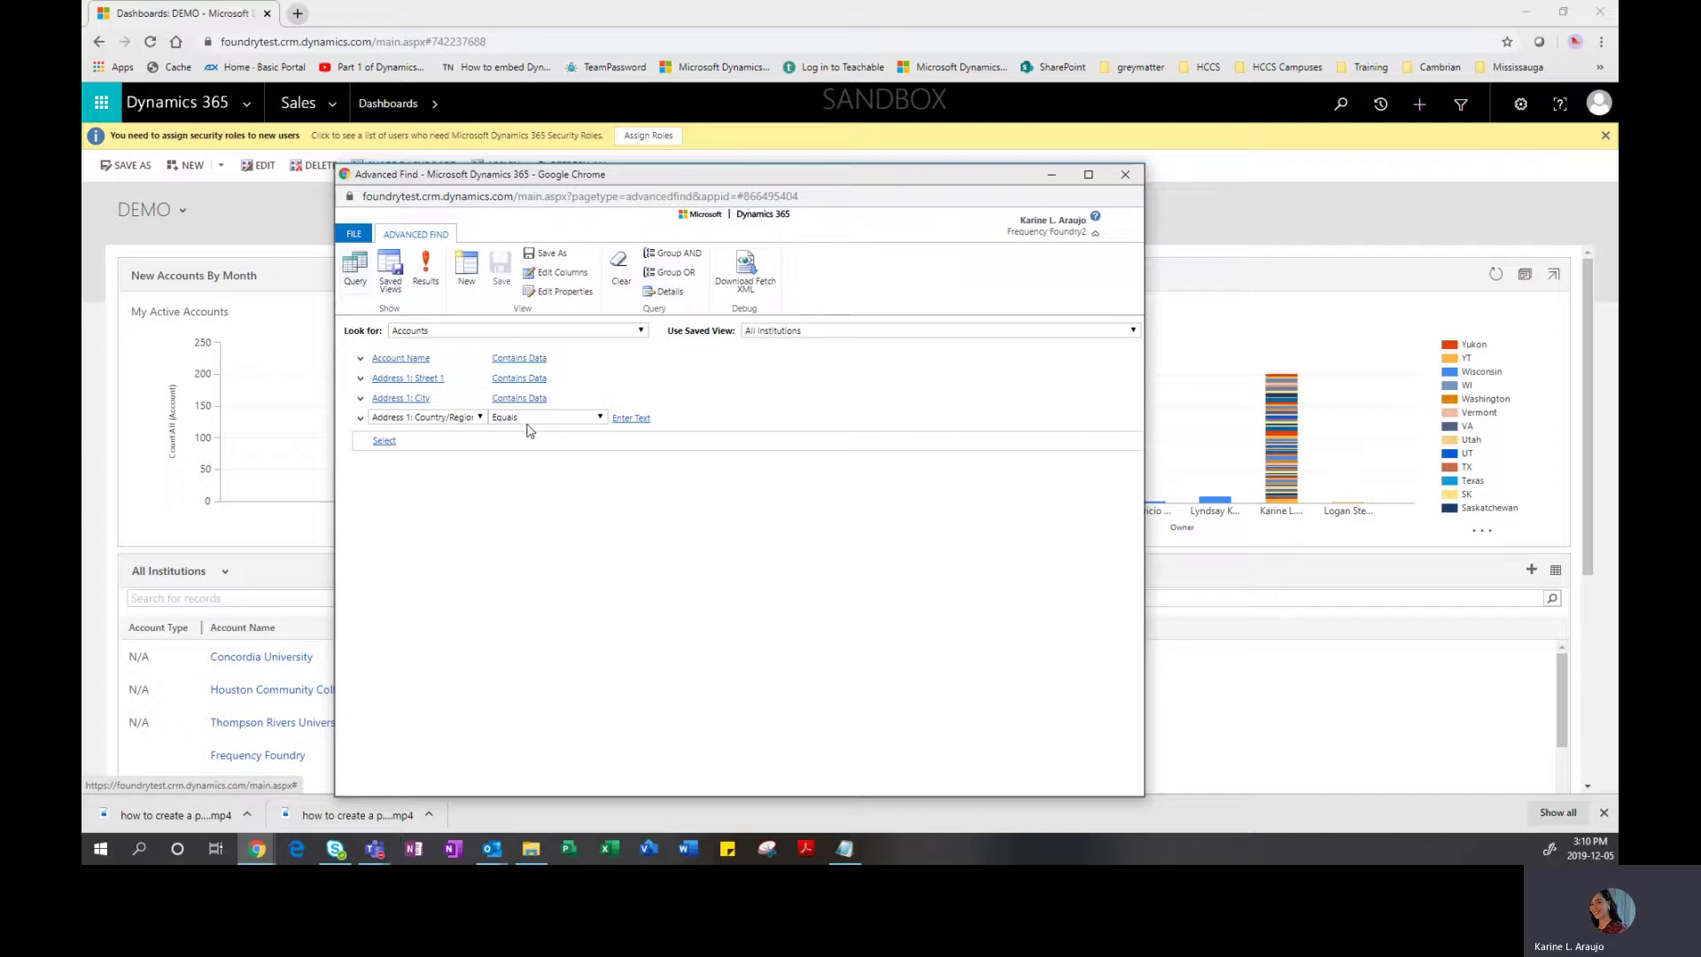
pyautogui.click(549, 419)
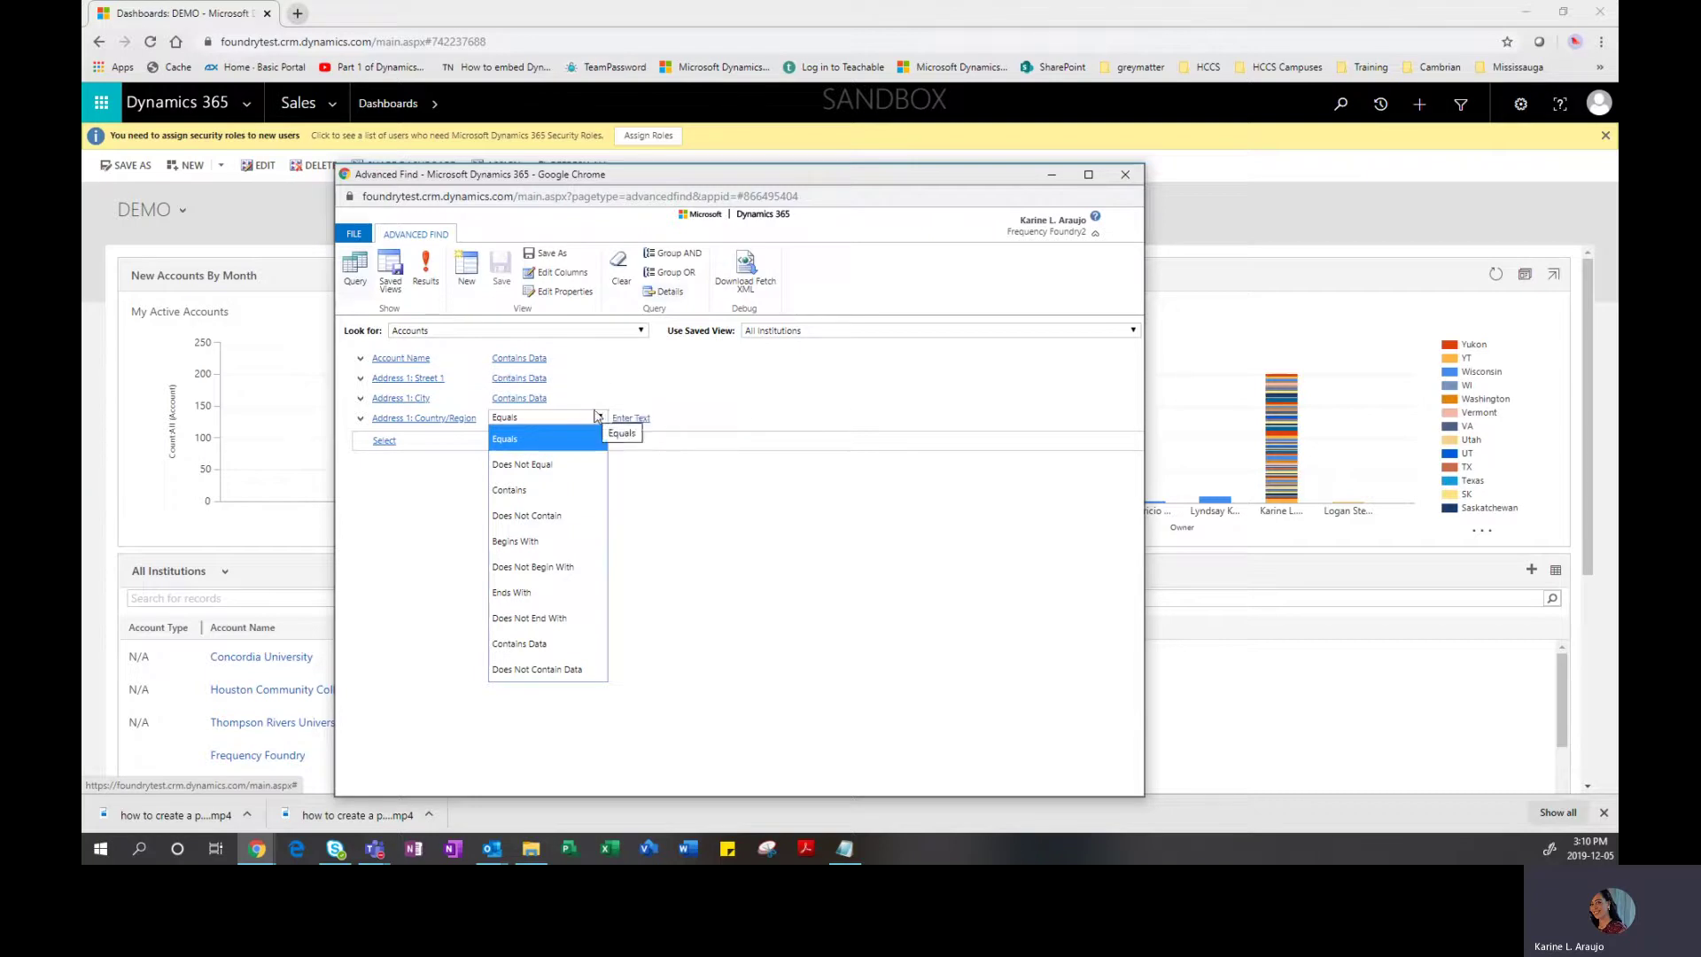
pyautogui.click(553, 645)
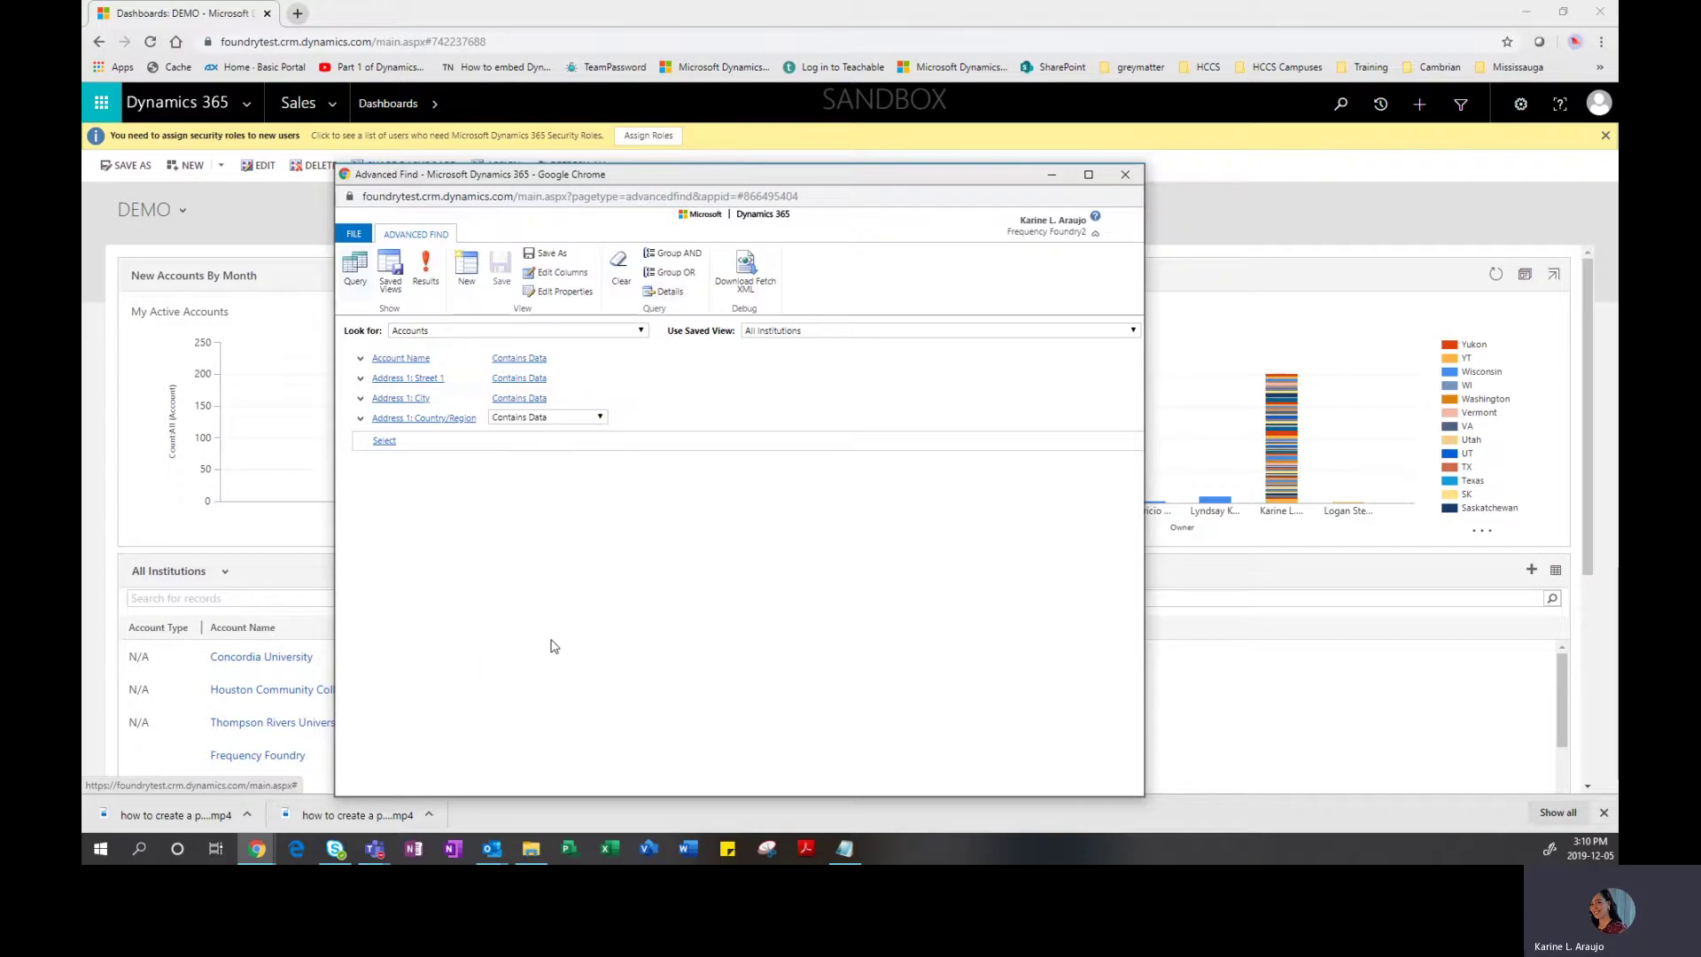
# Run the query with the four Contains Data conditions, check the result columns, and return to the criteria
pyautogui.click(426, 282)
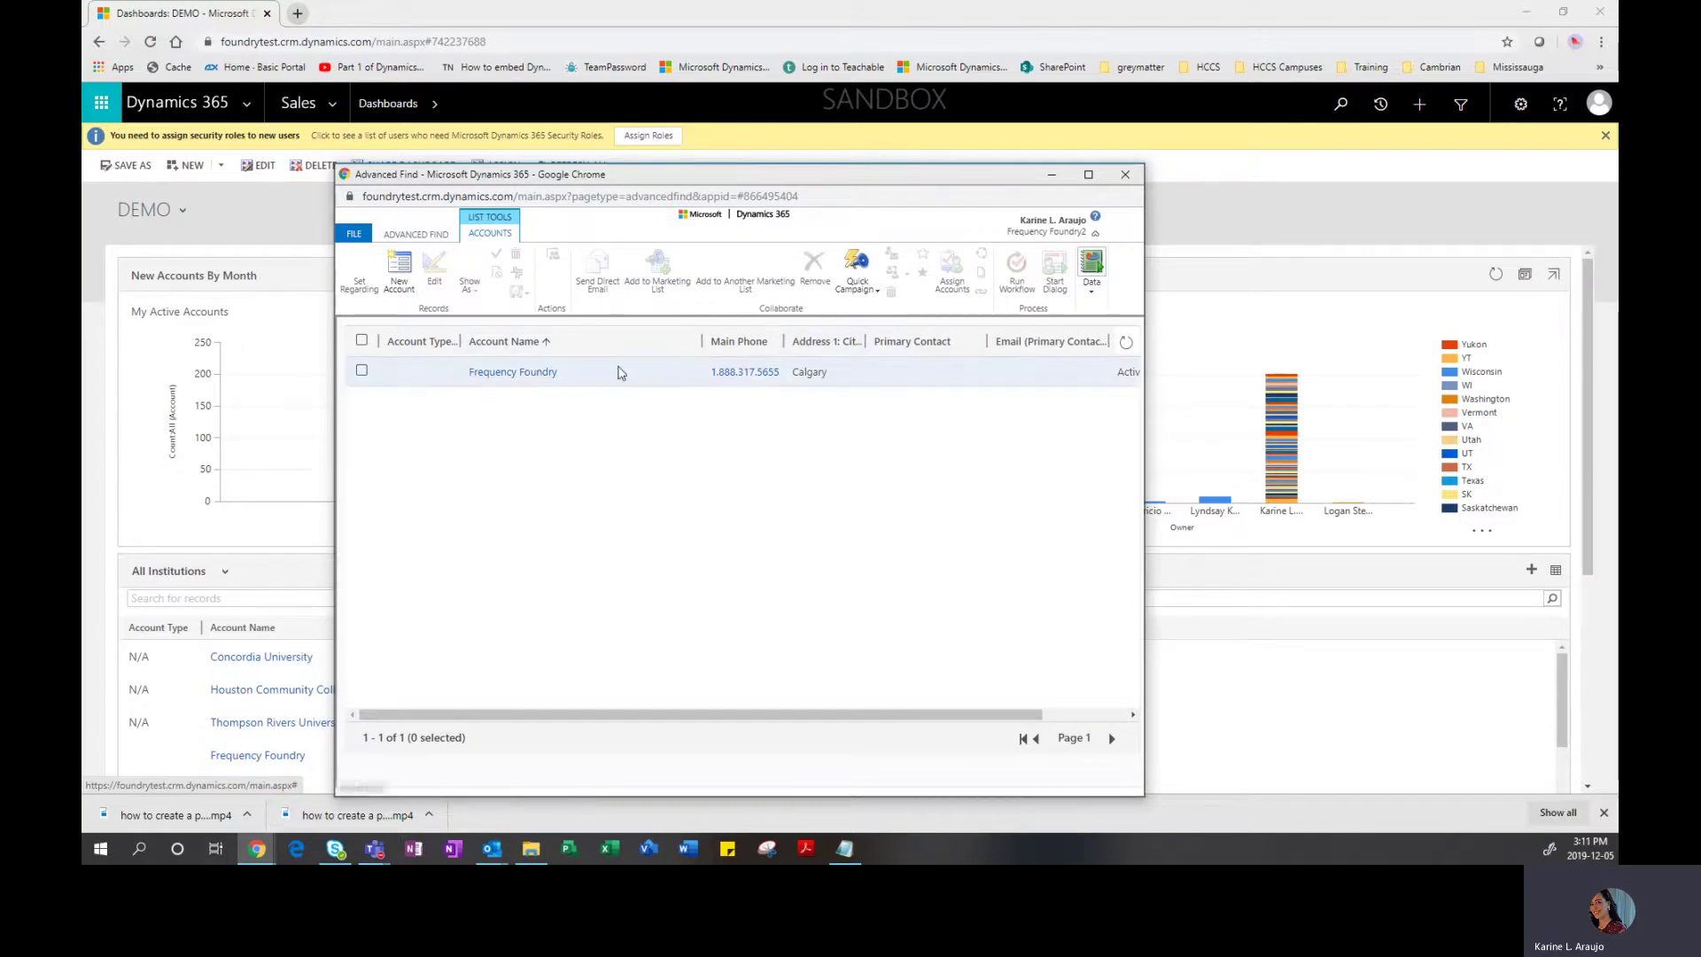
pyautogui.moveTo(582, 716); pyautogui.dragTo(461, 638)
pyautogui.click(416, 234)
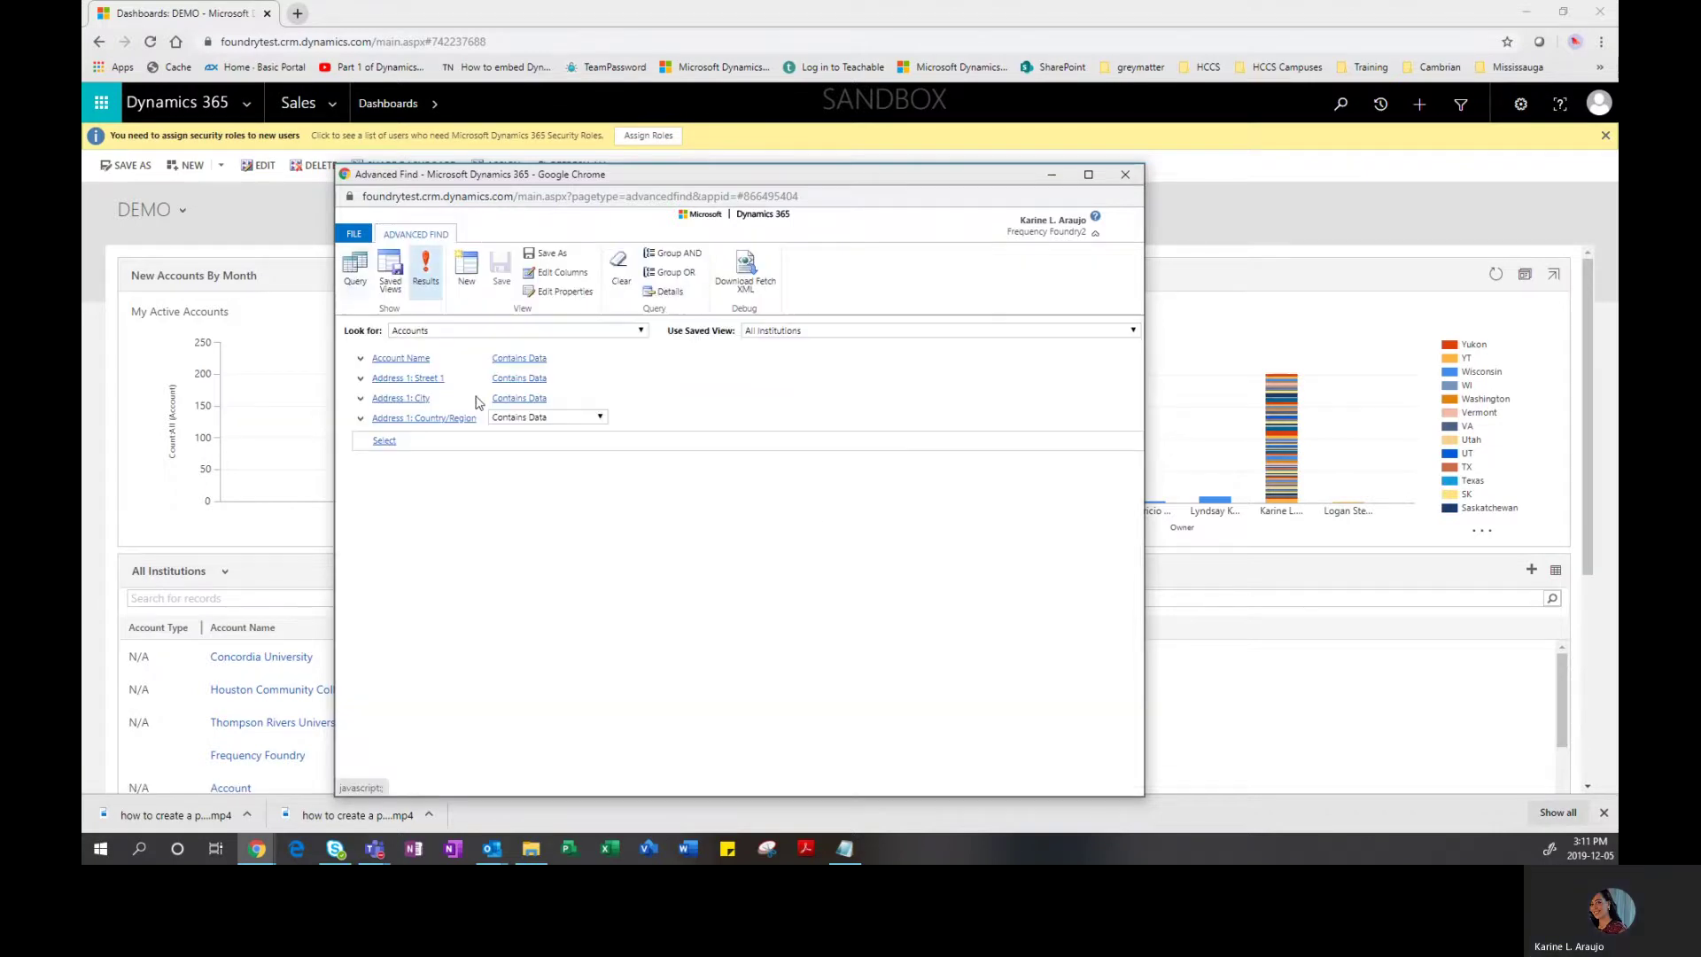
pyautogui.click(813, 331)
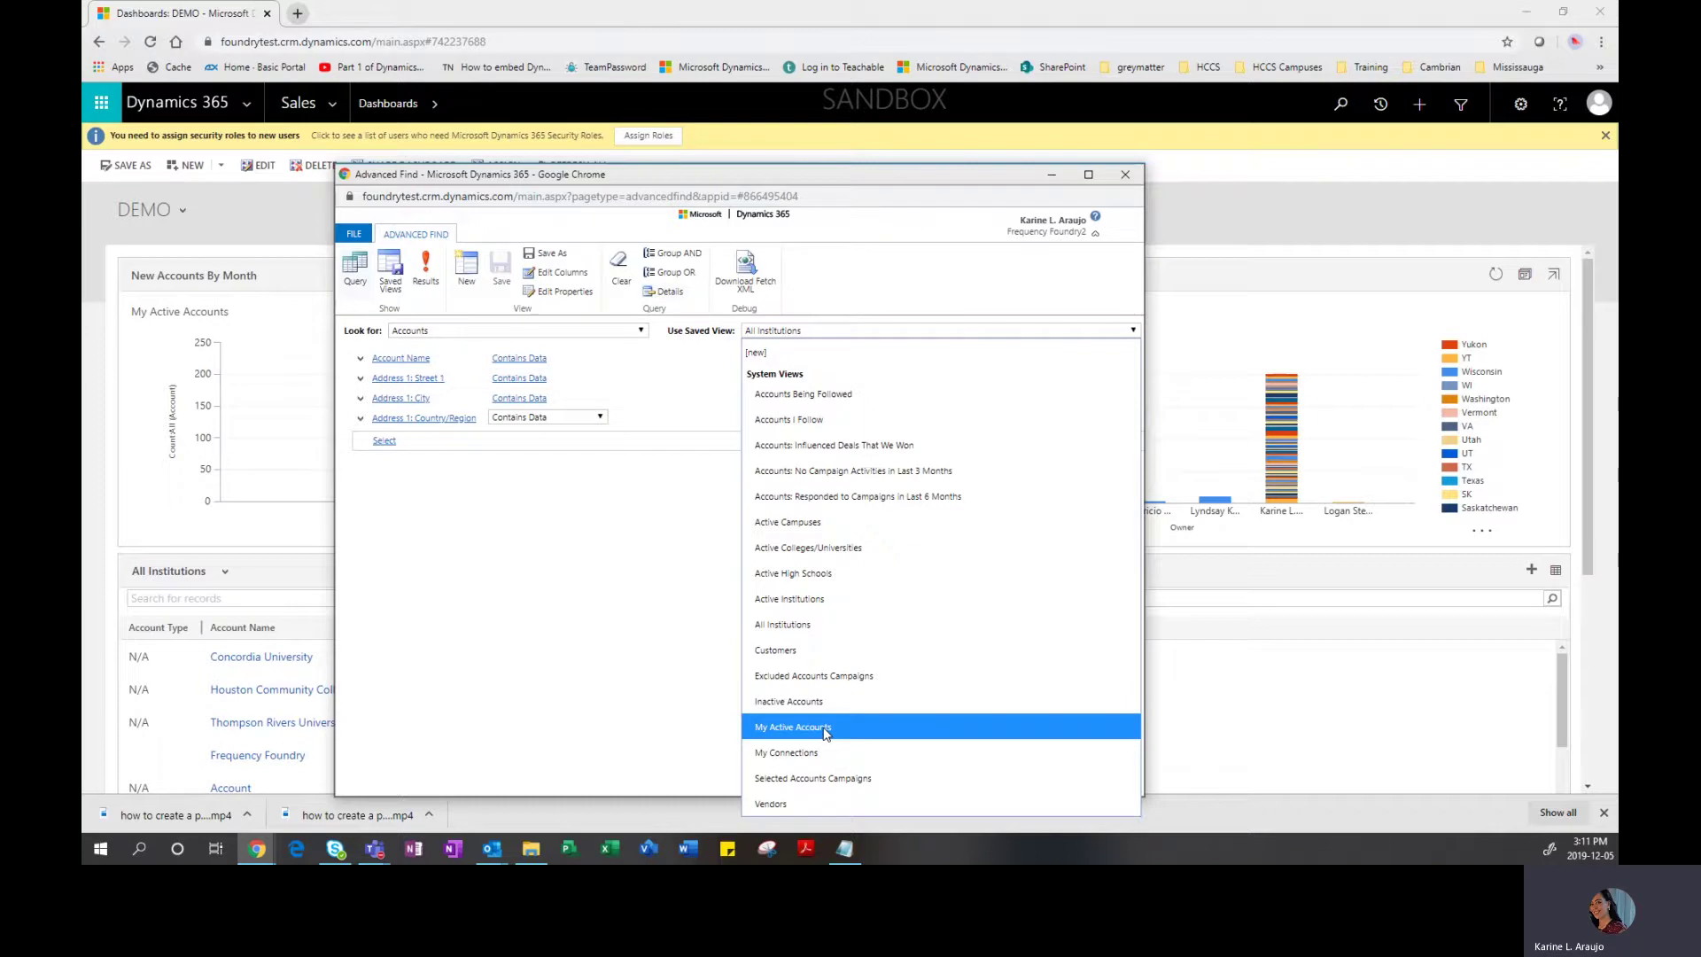
pyautogui.click(767, 351)
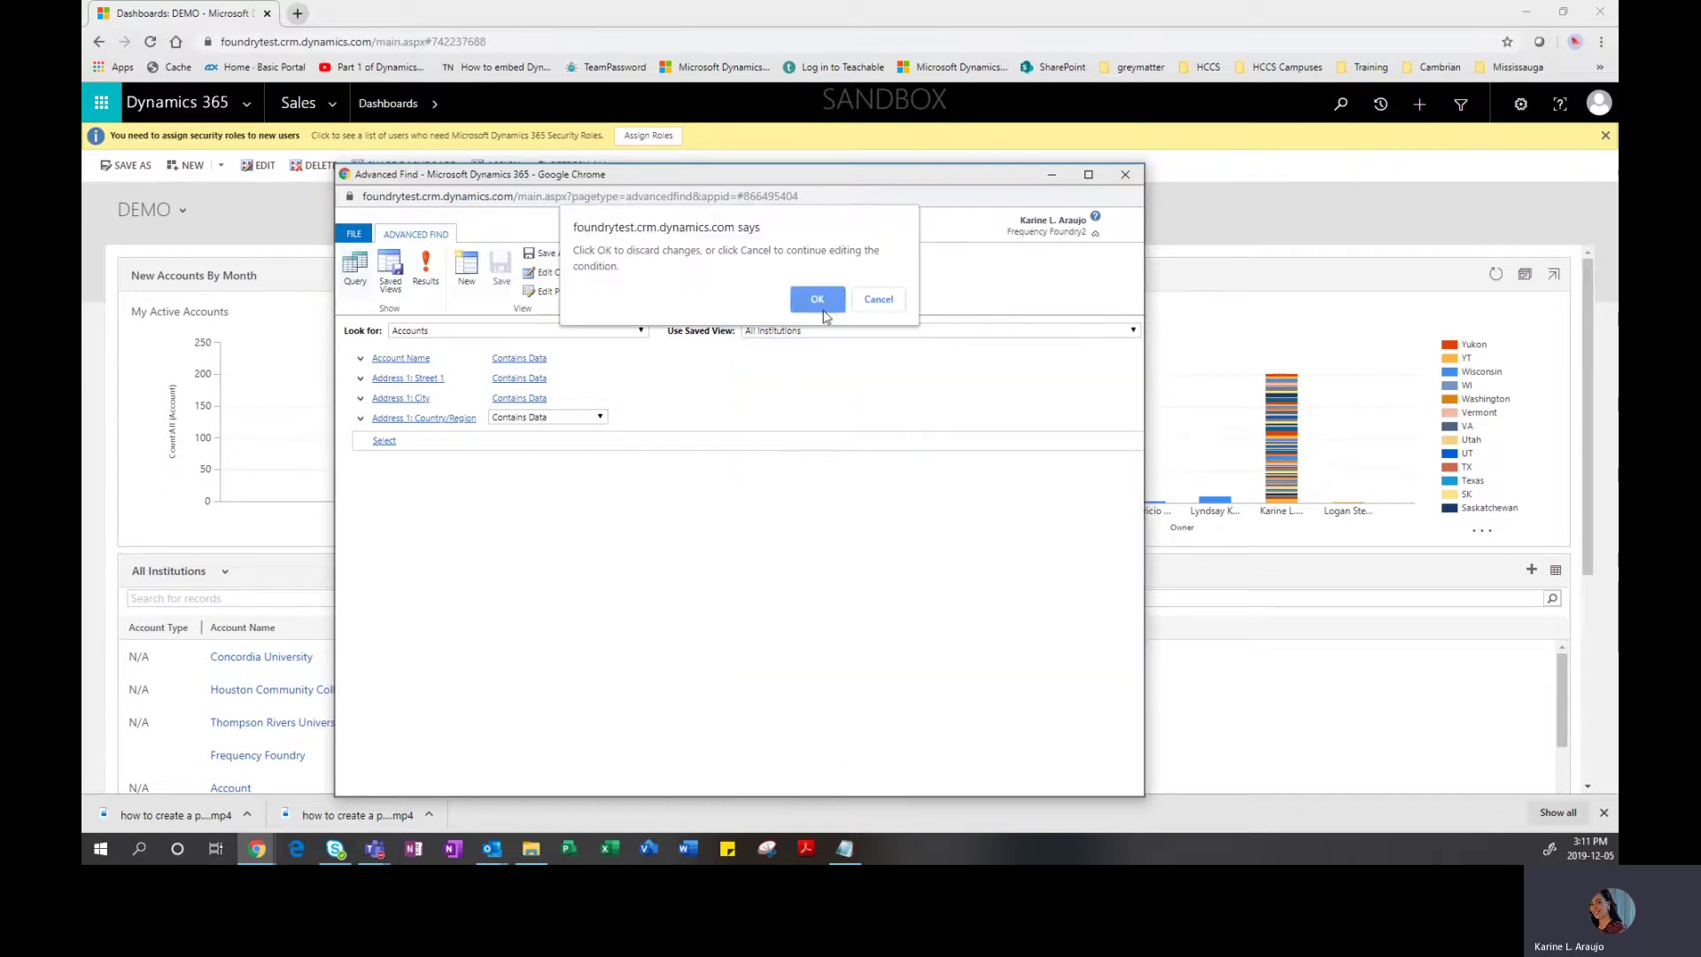
pyautogui.click(873, 301)
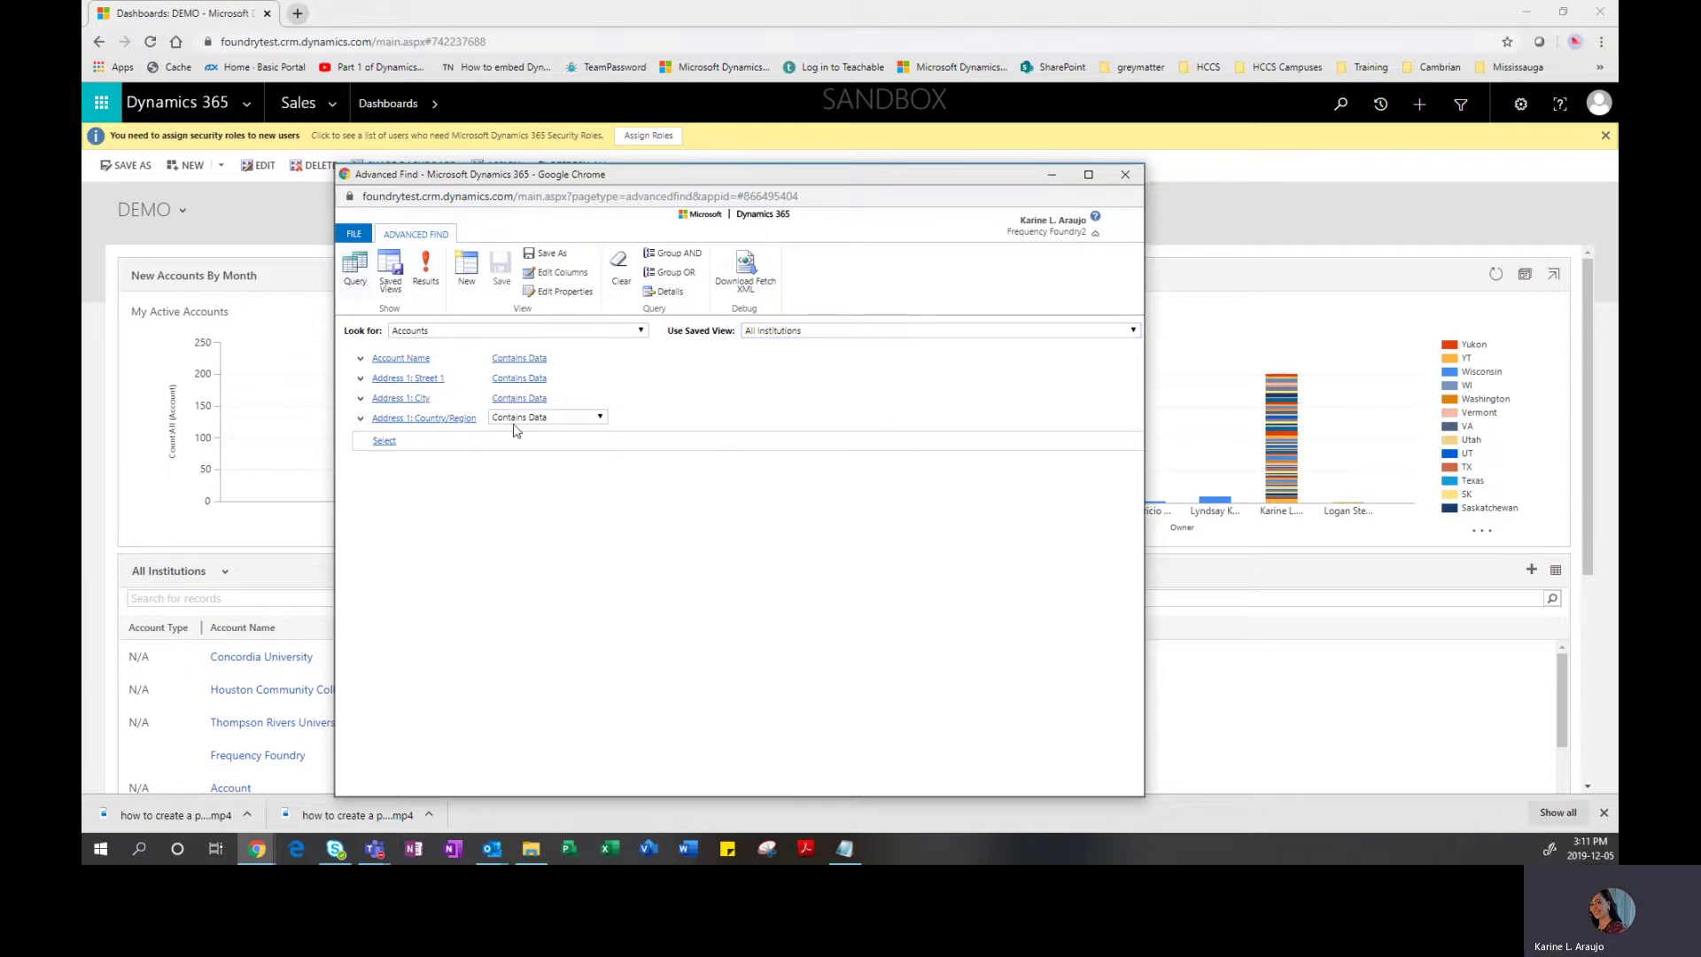
# Examine the All Institutions view's columns and the options for adding columns and changing their properties, and leave without changes
pyautogui.click(555, 273)
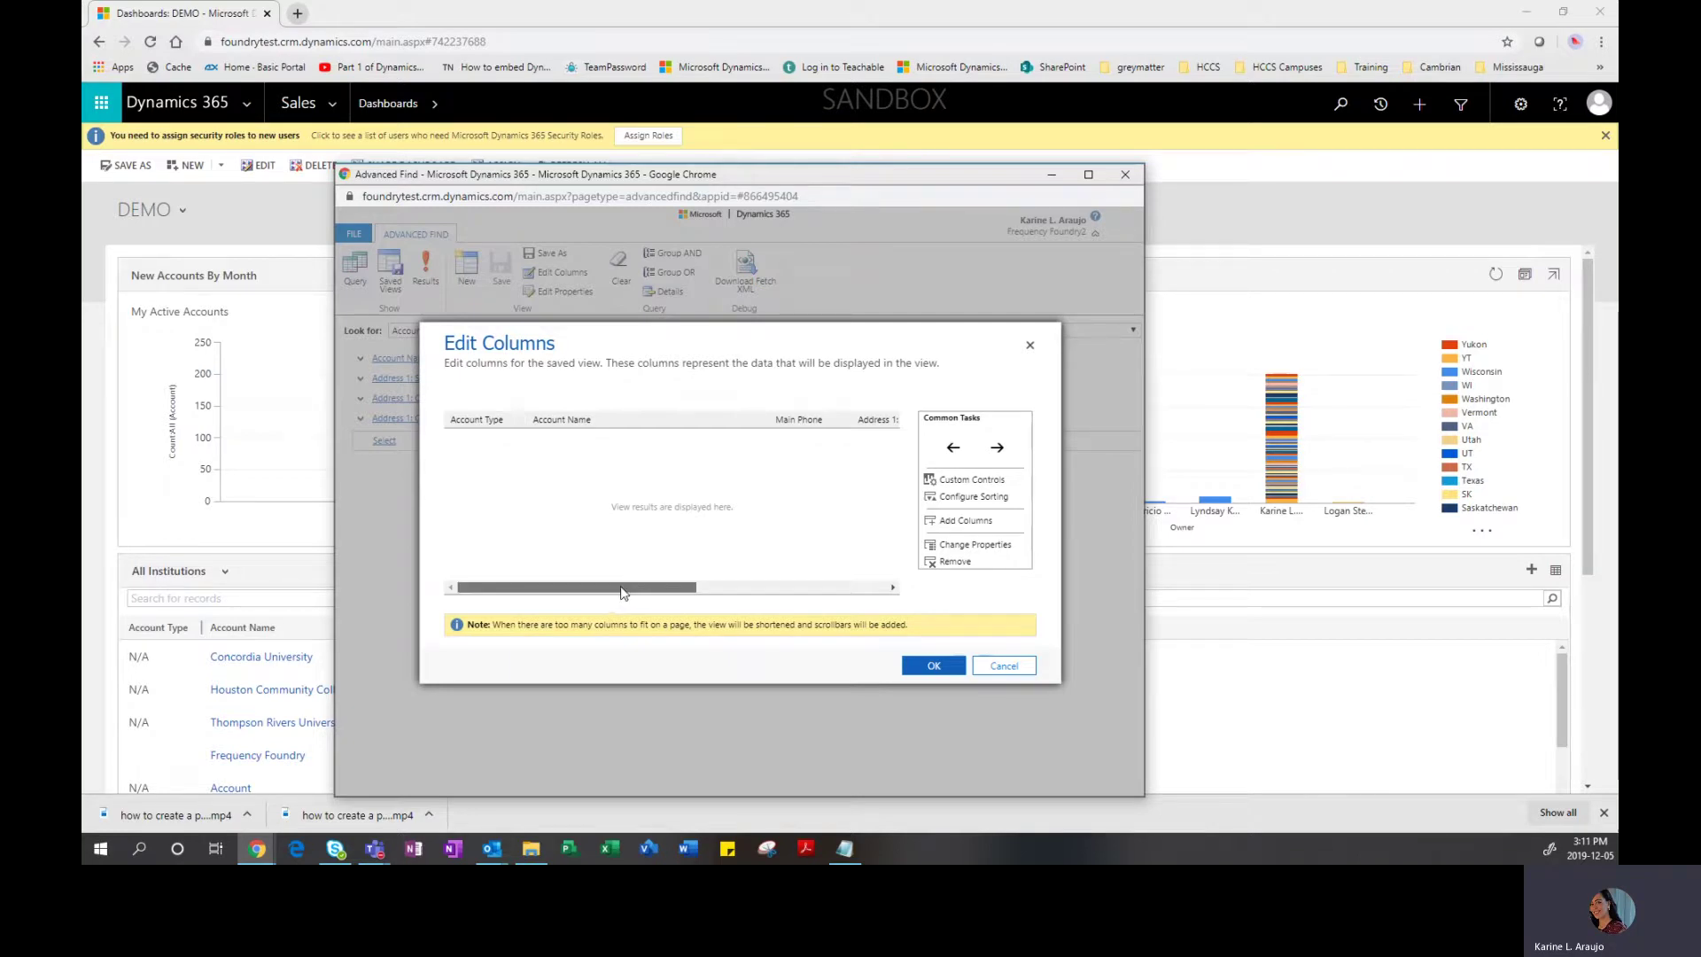
pyautogui.moveTo(624, 591); pyautogui.dragTo(814, 589)
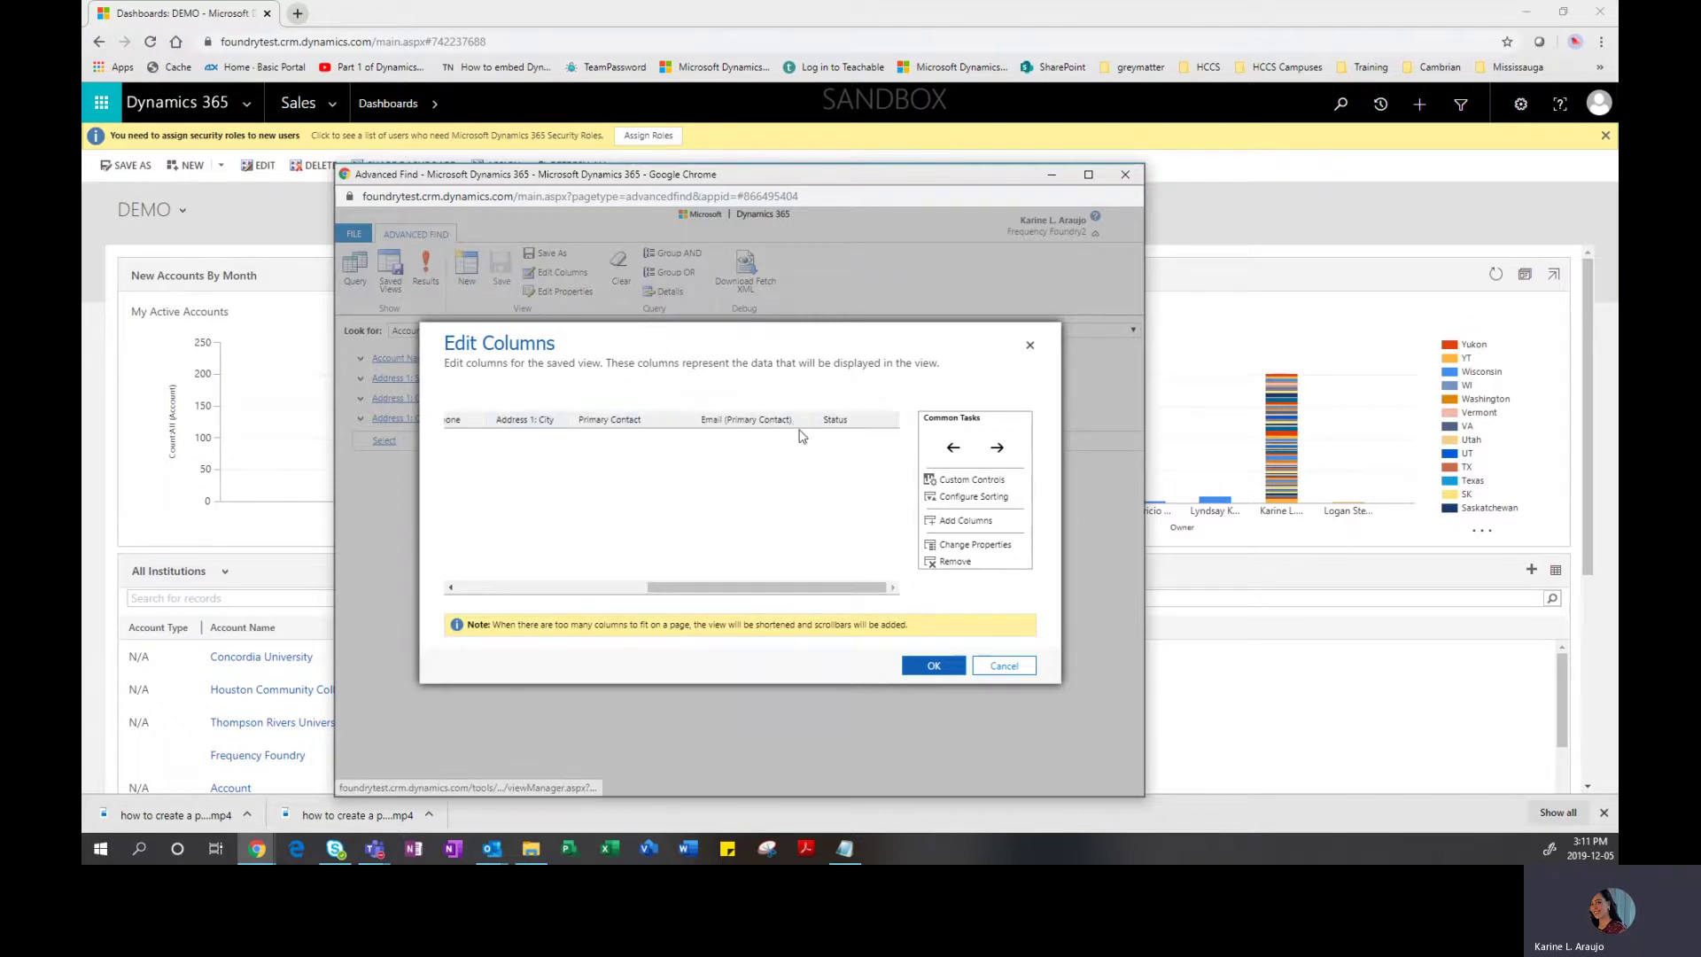
pyautogui.moveTo(862, 596); pyautogui.dragTo(671, 596)
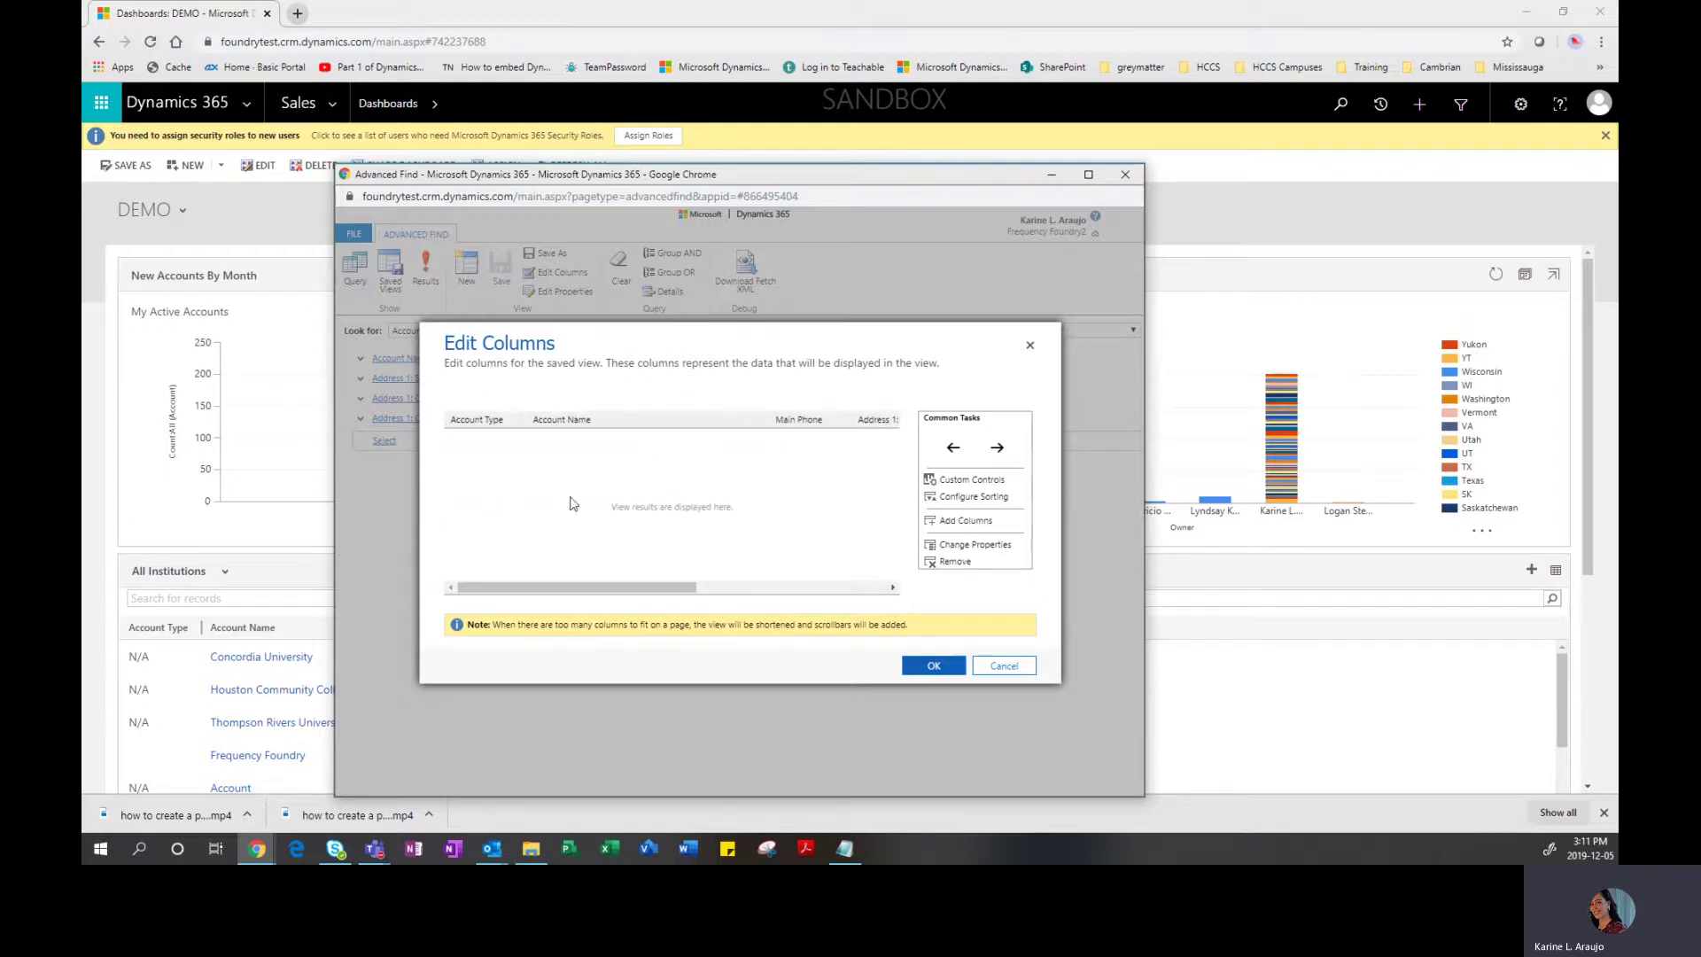
pyautogui.click(970, 520)
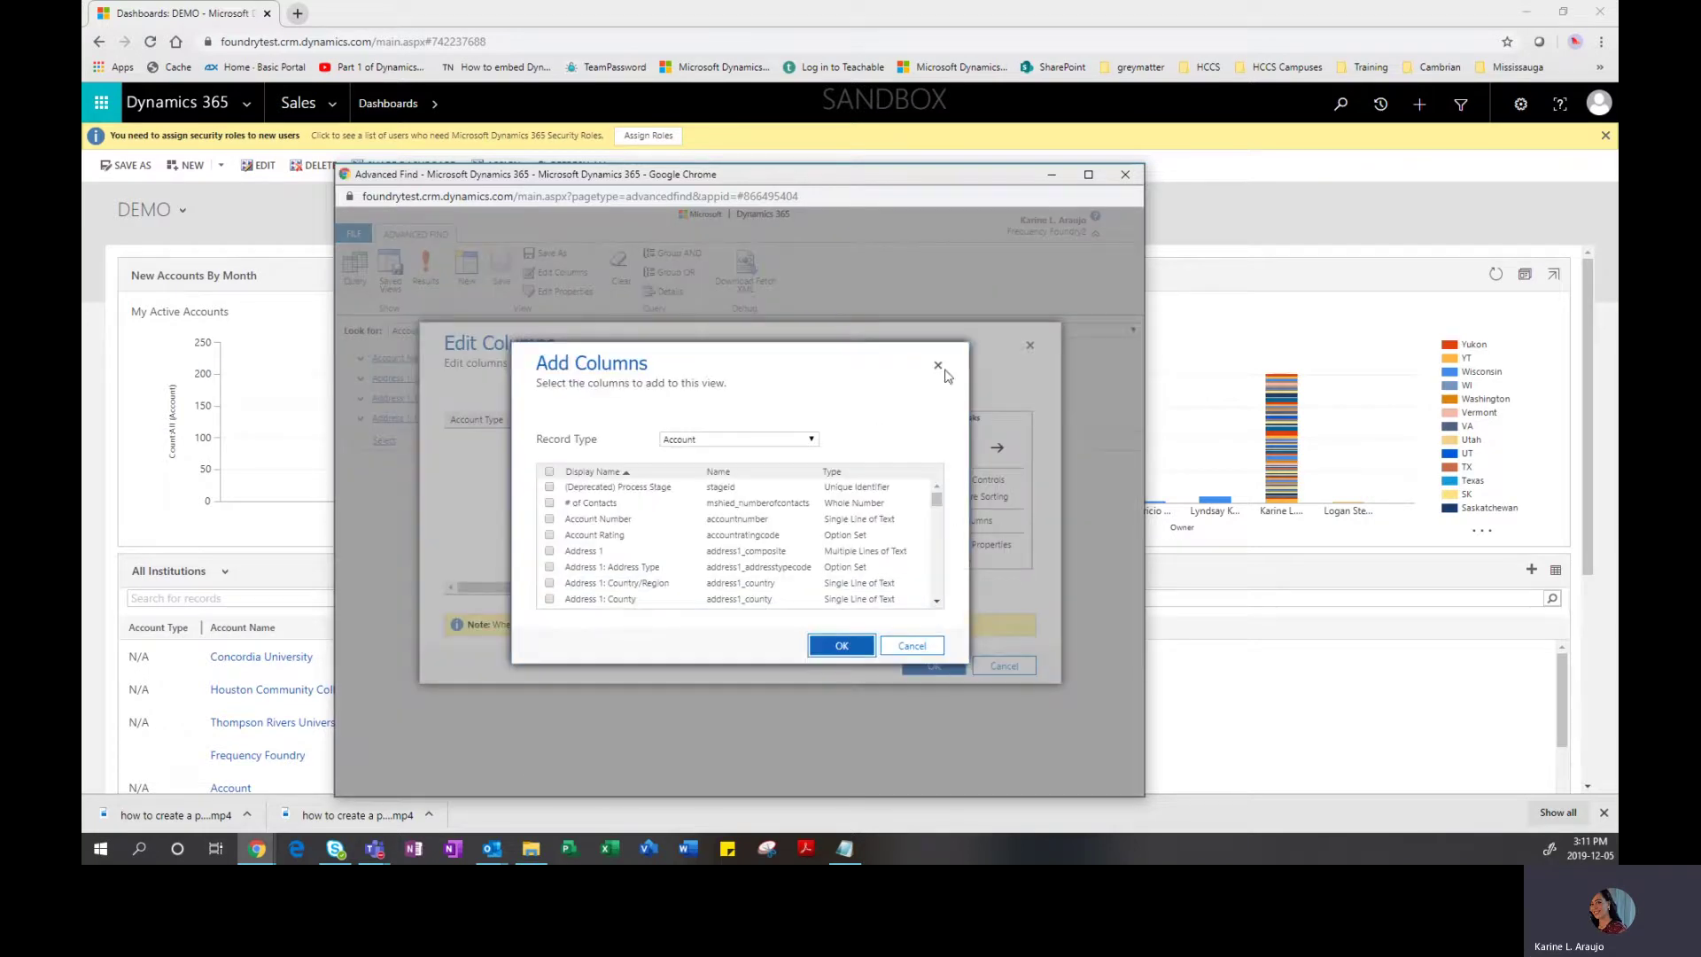
pyautogui.click(939, 367)
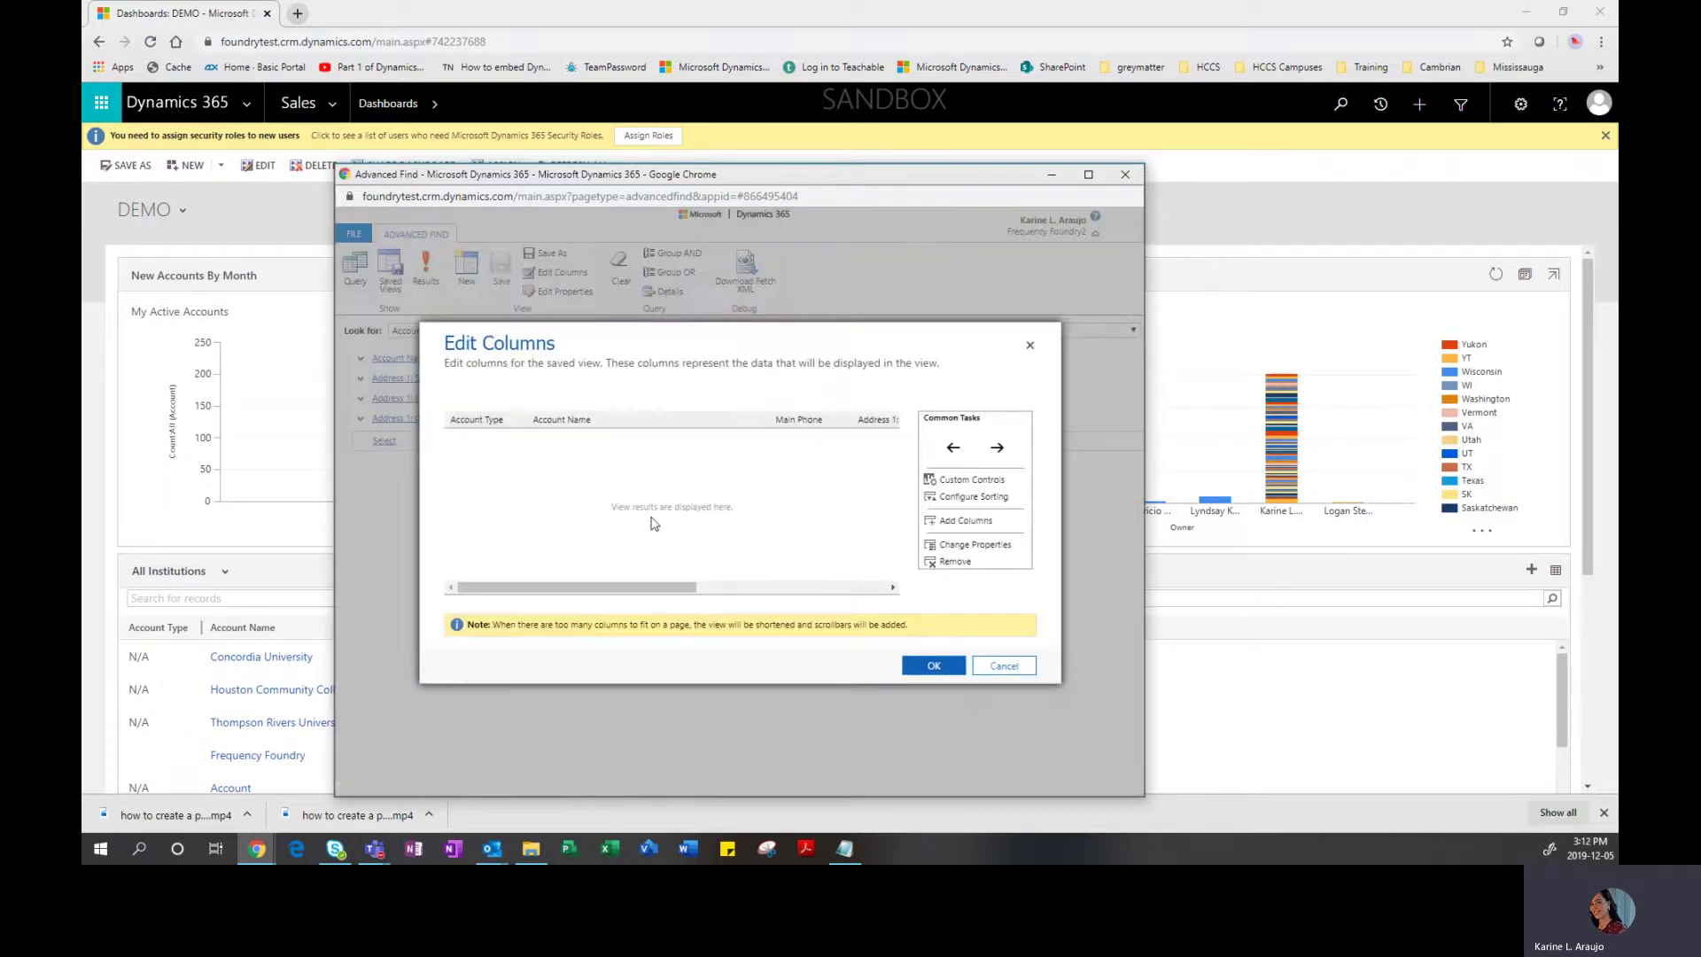
pyautogui.click(975, 545)
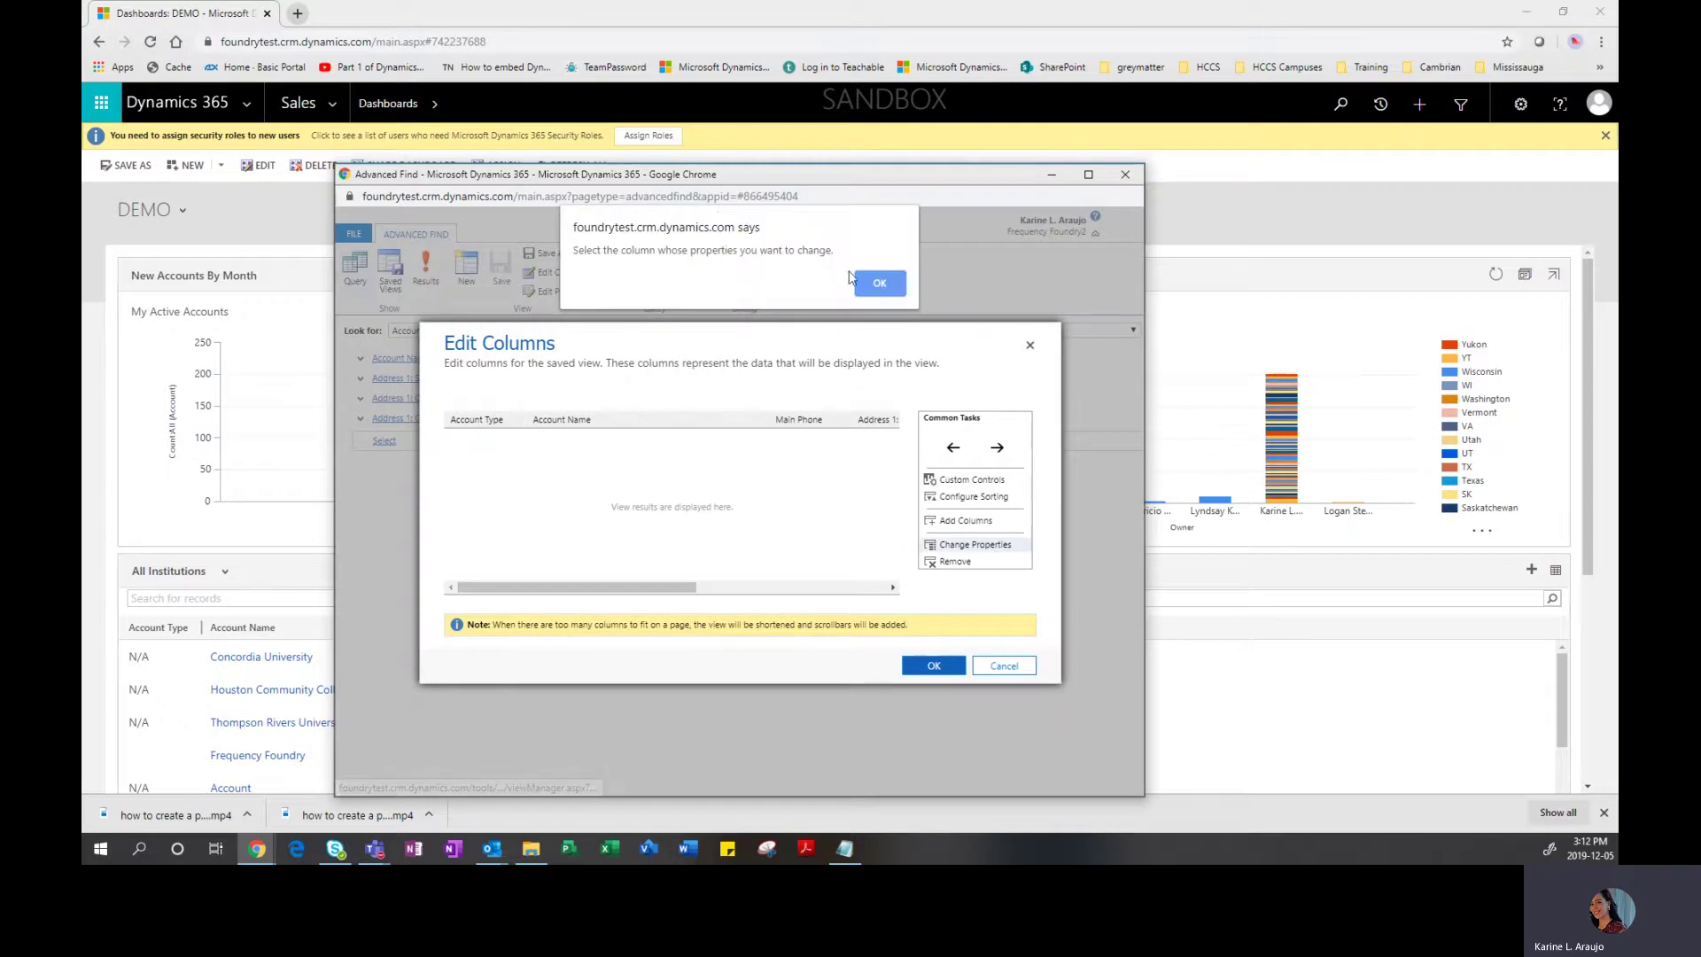
pyautogui.click(877, 283)
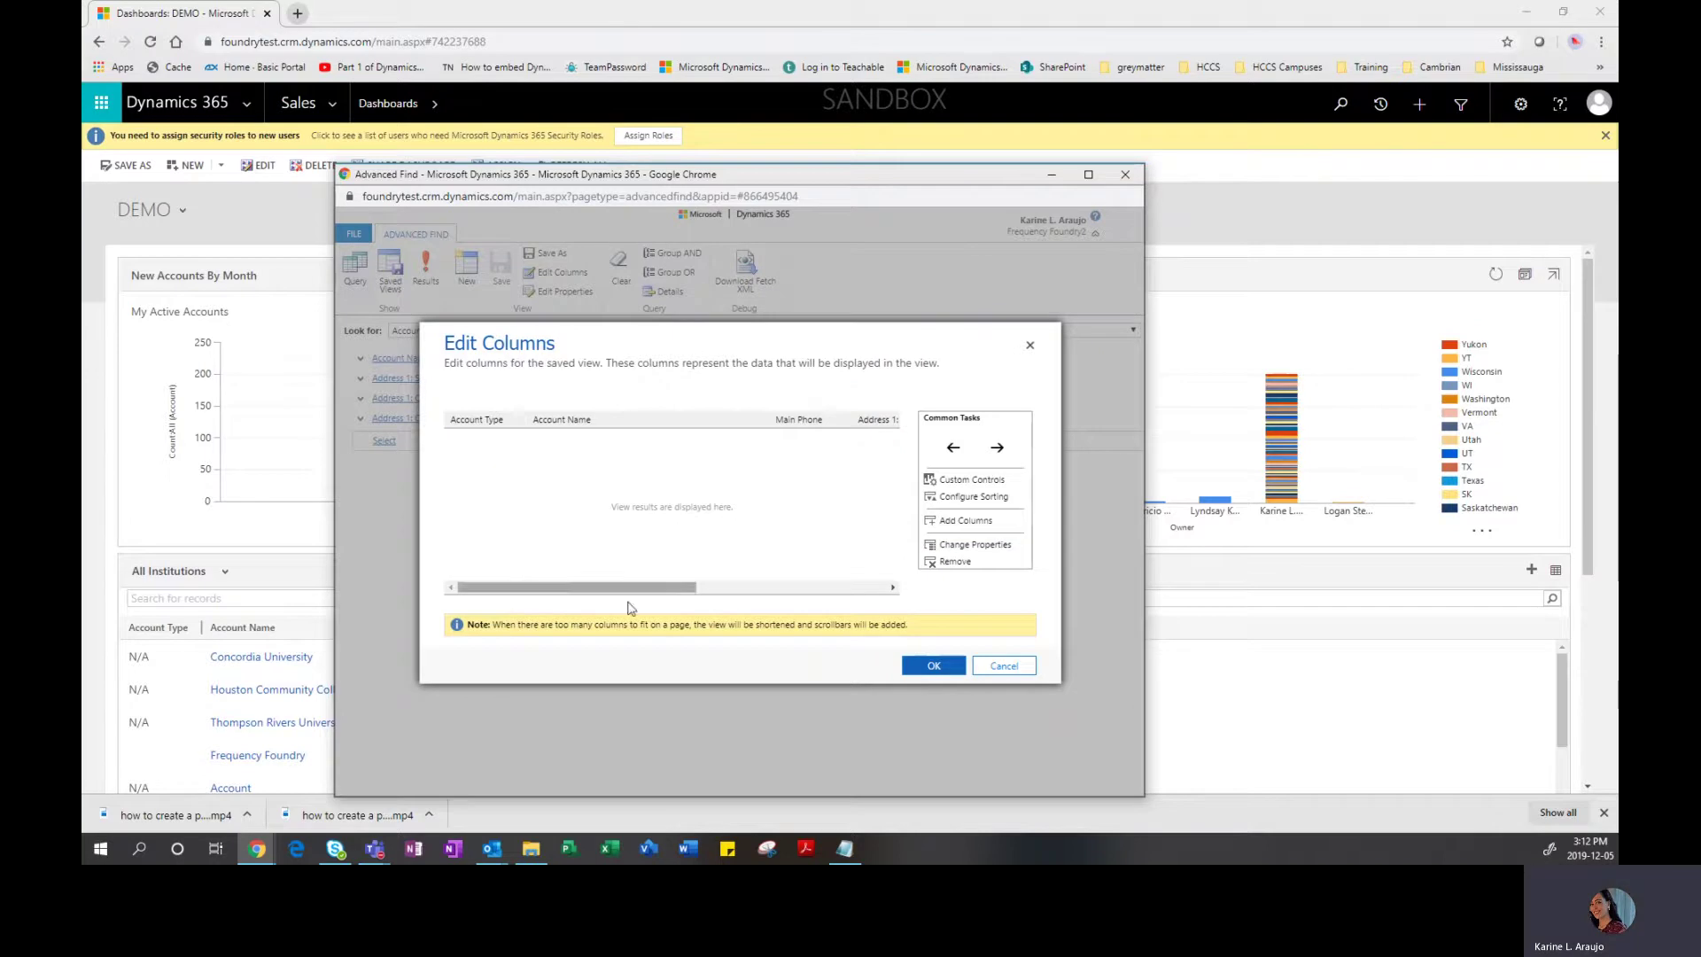
pyautogui.click(998, 667)
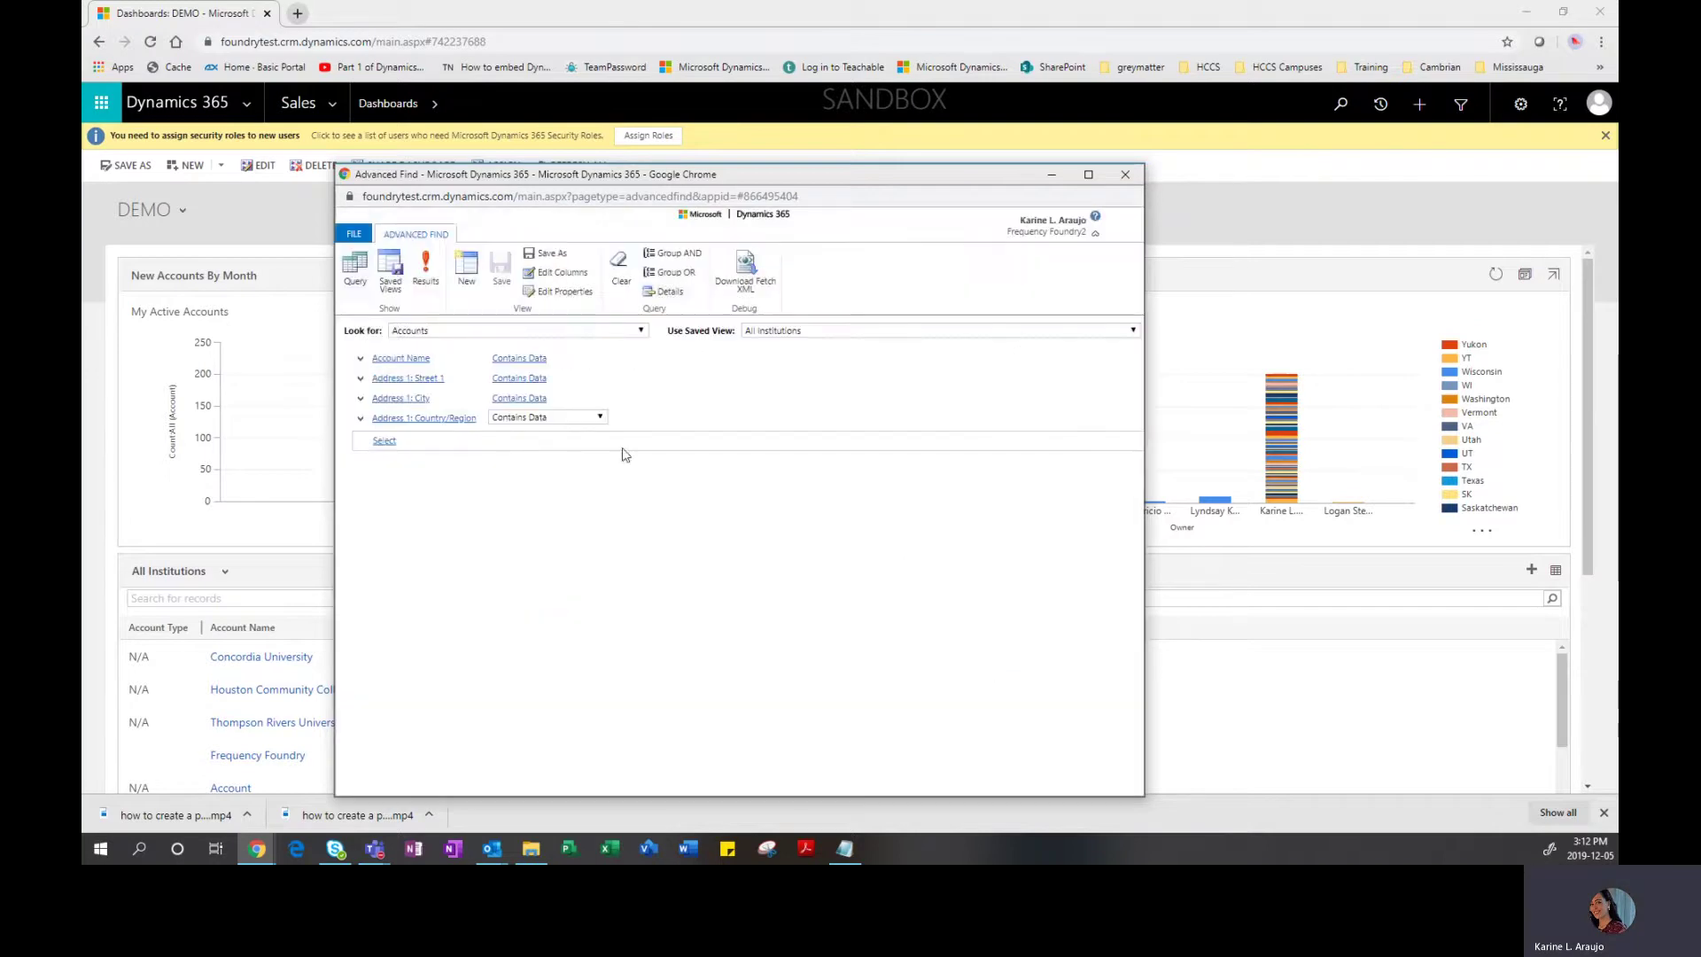
# Delete the Address 1: Country/Region and Address 1: City conditions from the query
pyautogui.click(425, 358)
pyautogui.click(360, 418)
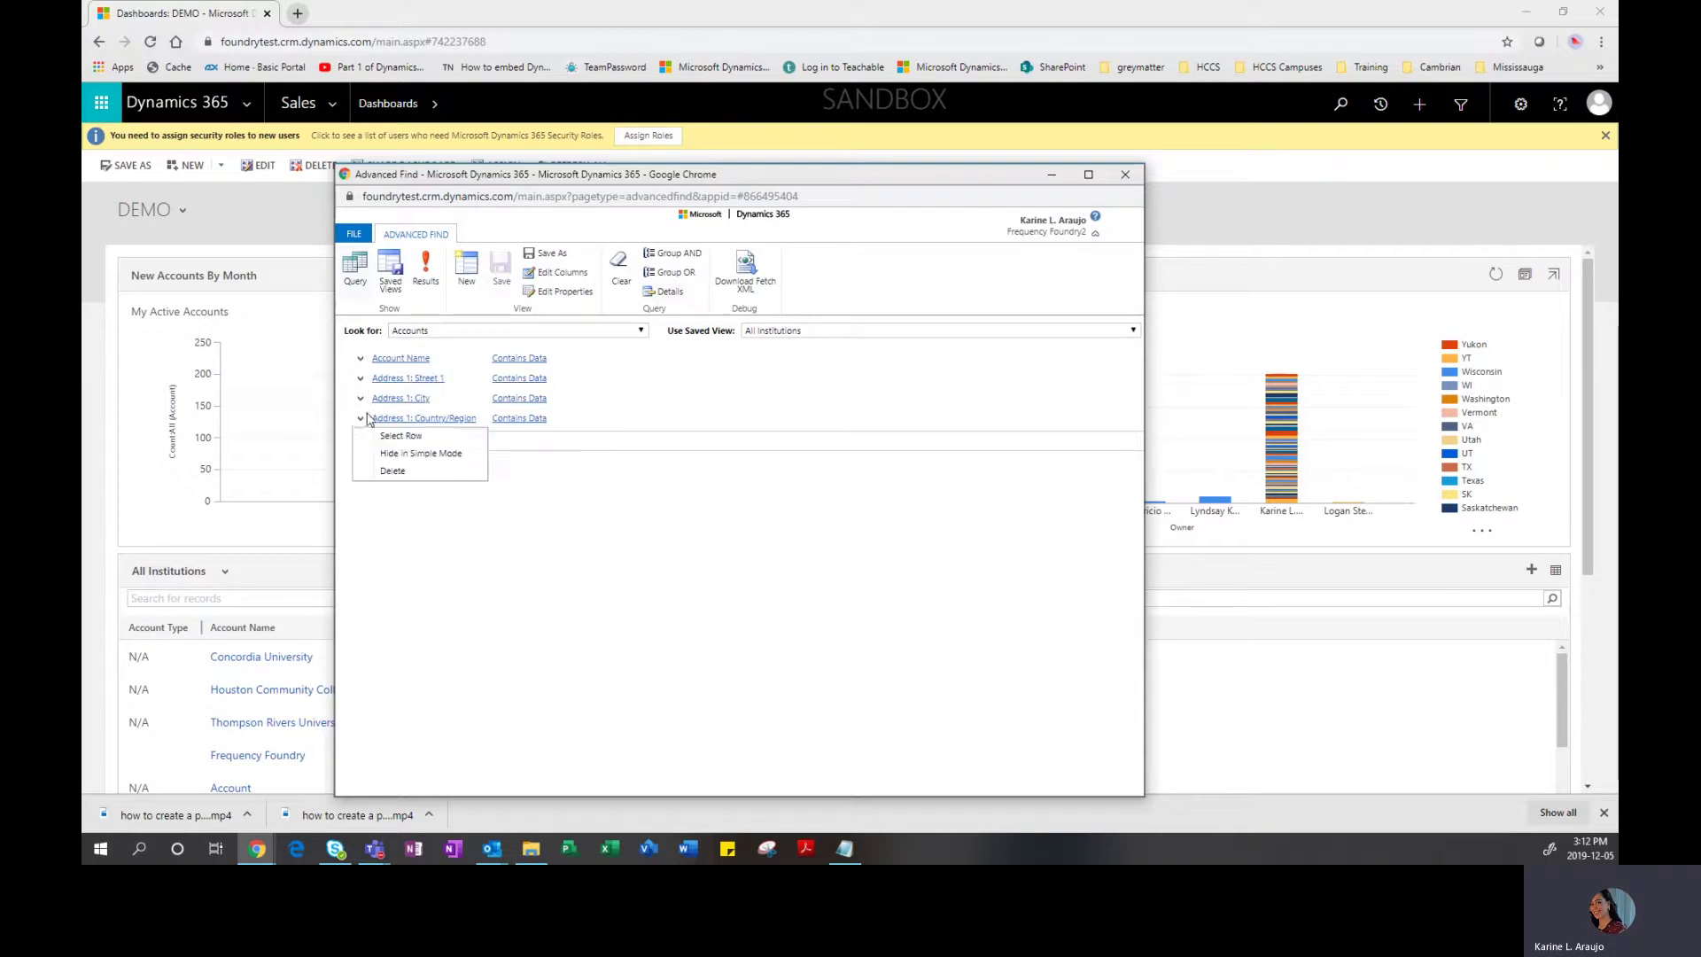
pyautogui.click(388, 471)
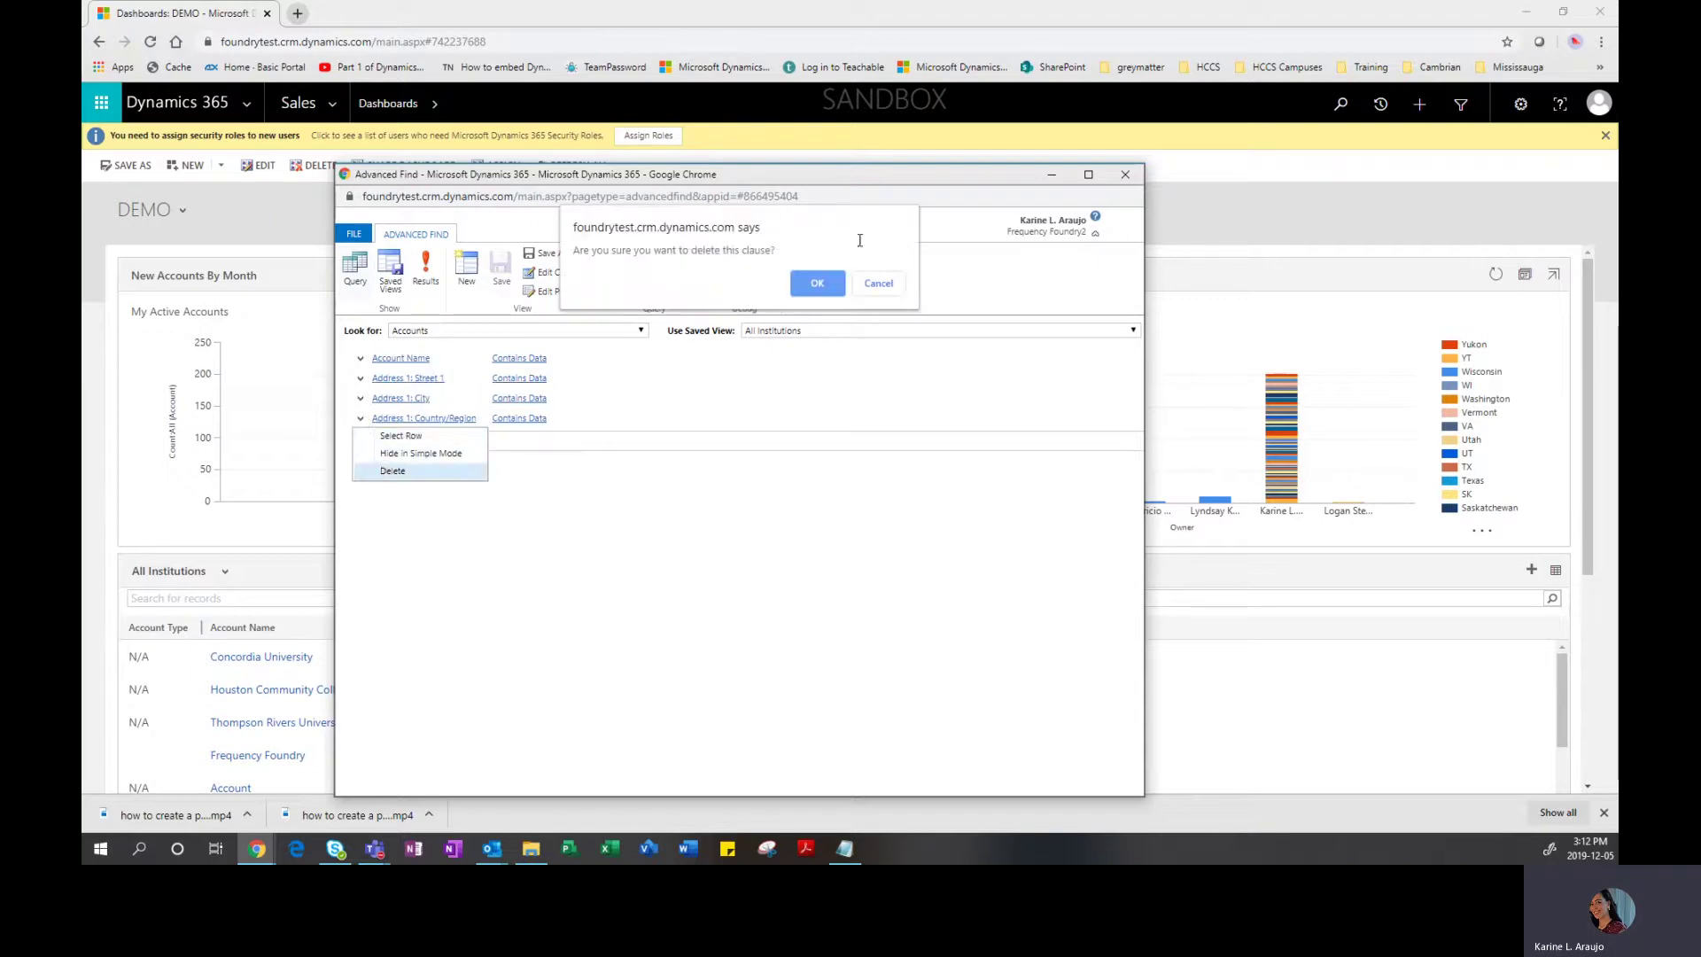
pyautogui.click(817, 282)
pyautogui.click(360, 398)
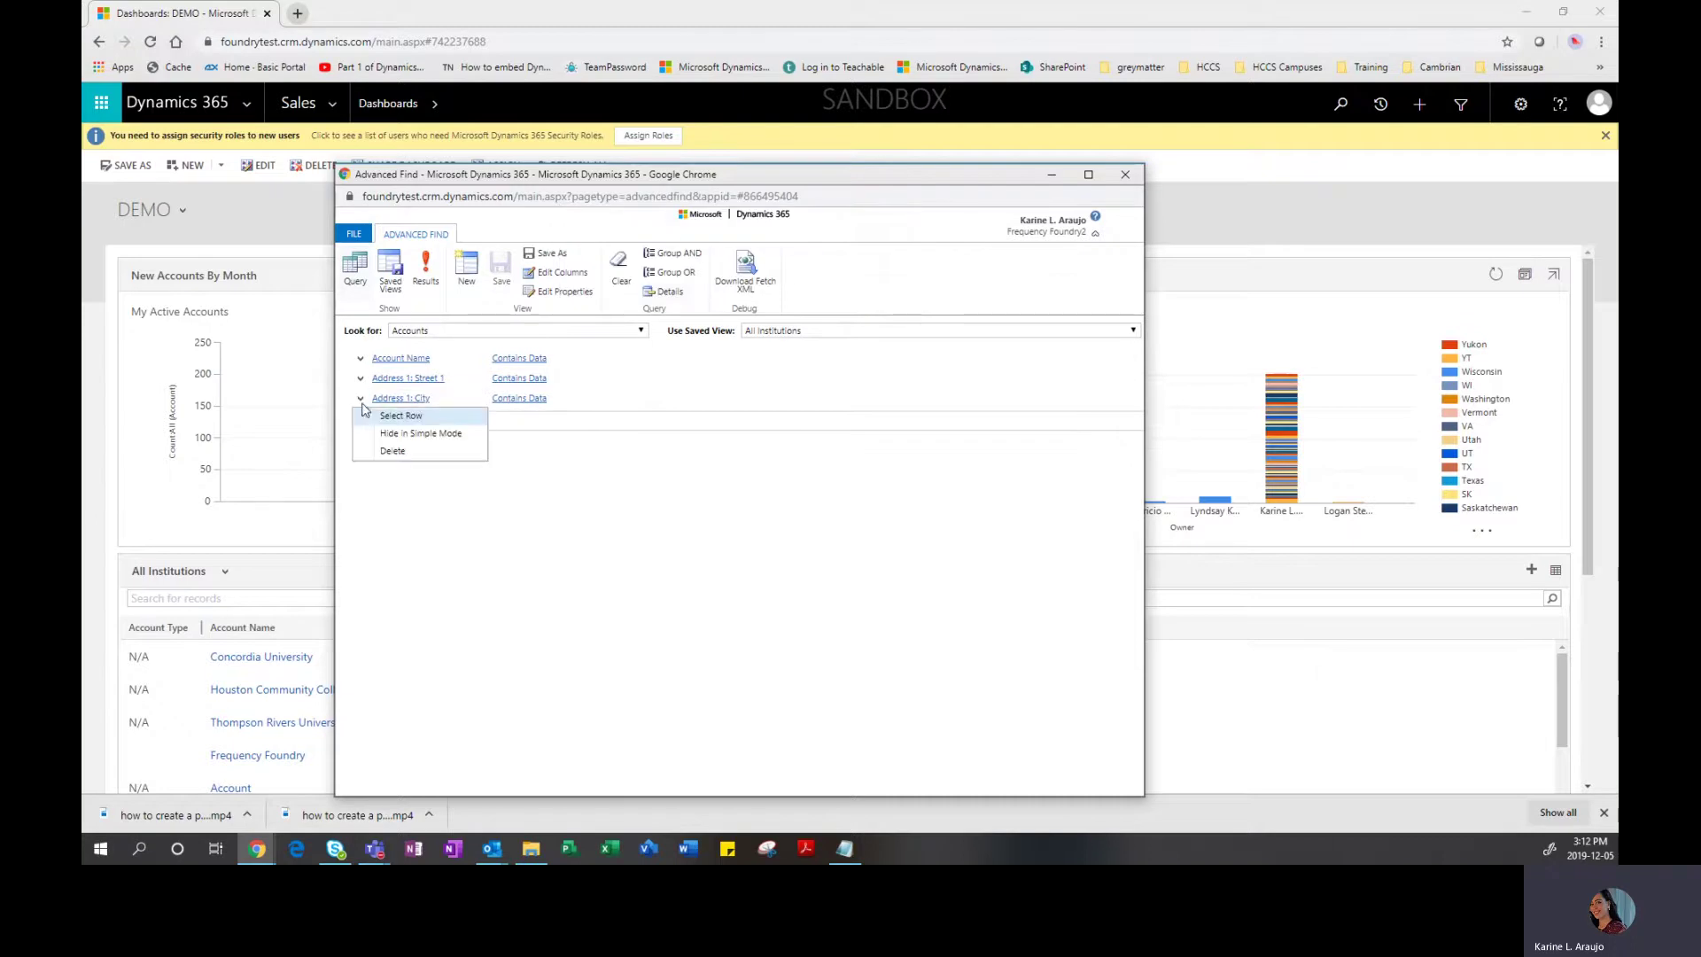
pyautogui.click(389, 450)
pyautogui.click(808, 284)
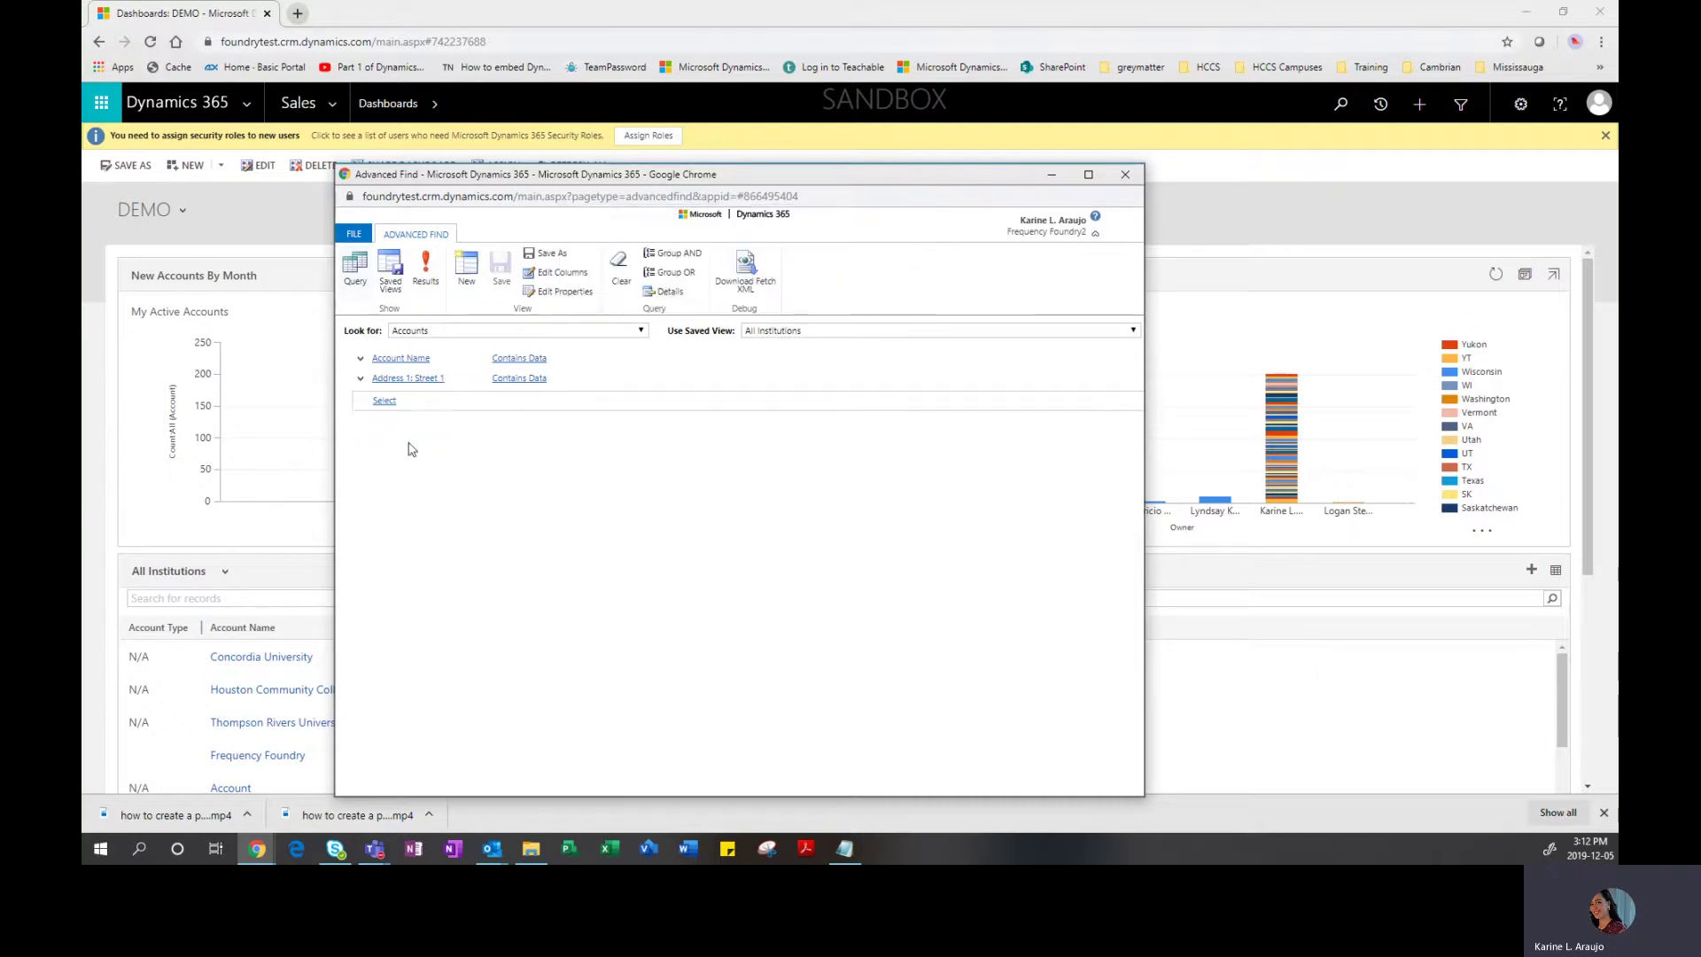
# Delete the Address 1: Street 1 and Account Name conditions from the query
pyautogui.click(360, 379)
pyautogui.click(393, 431)
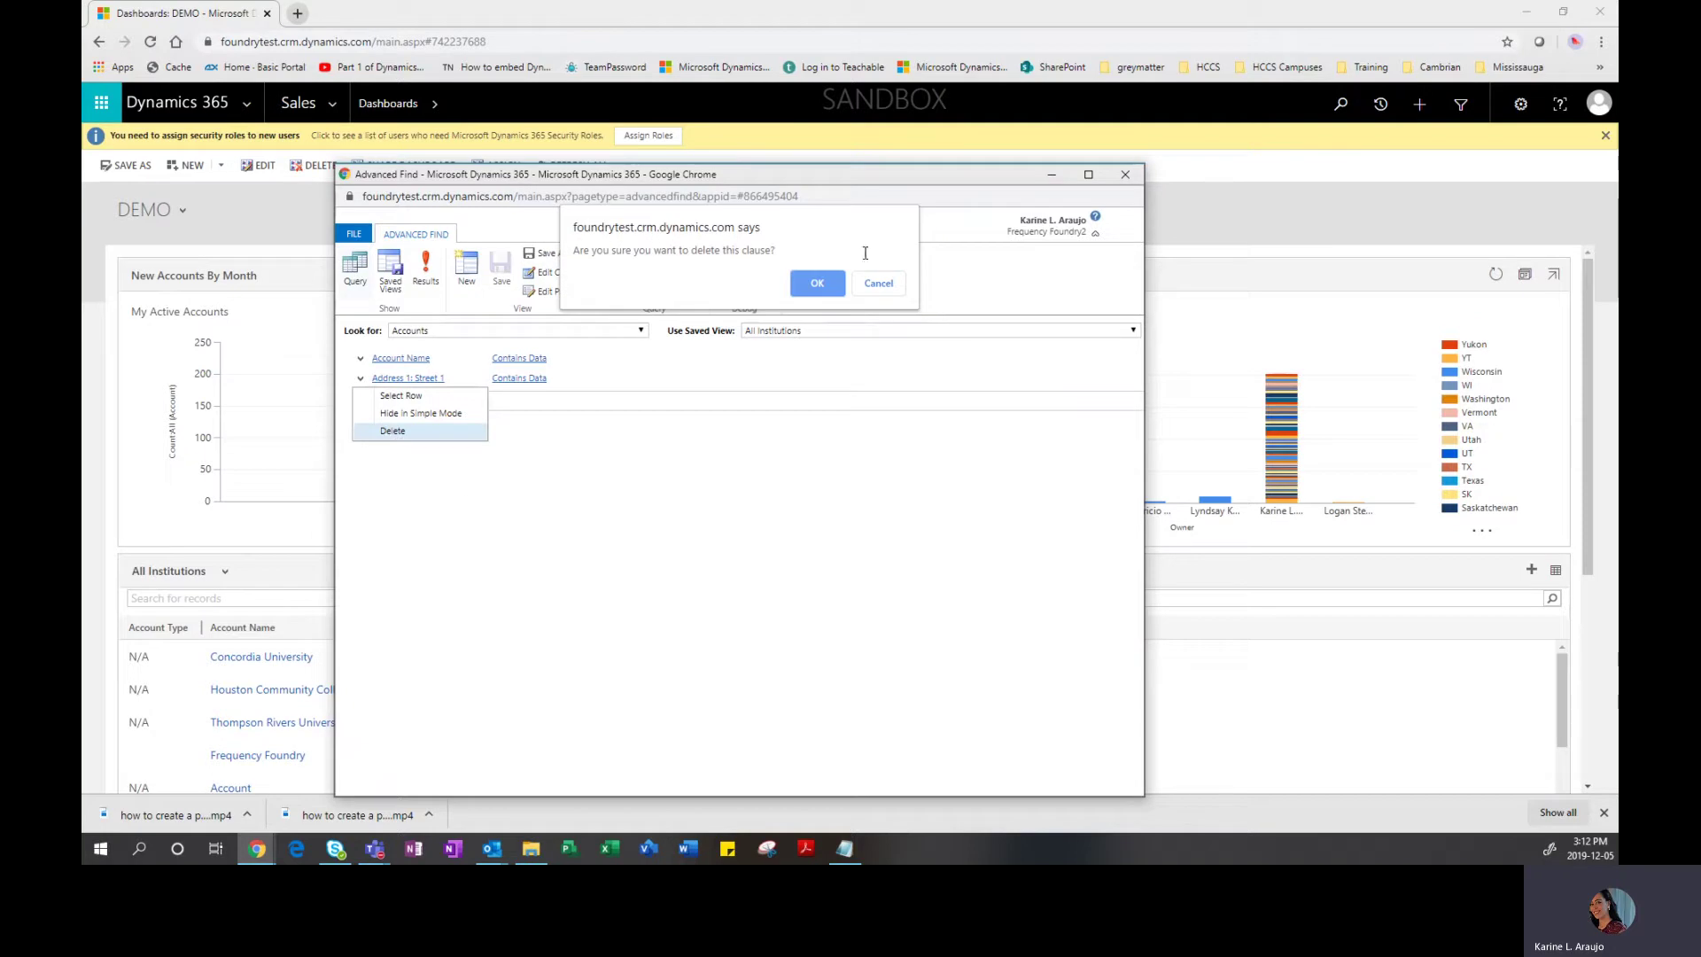
pyautogui.click(824, 283)
pyautogui.click(360, 358)
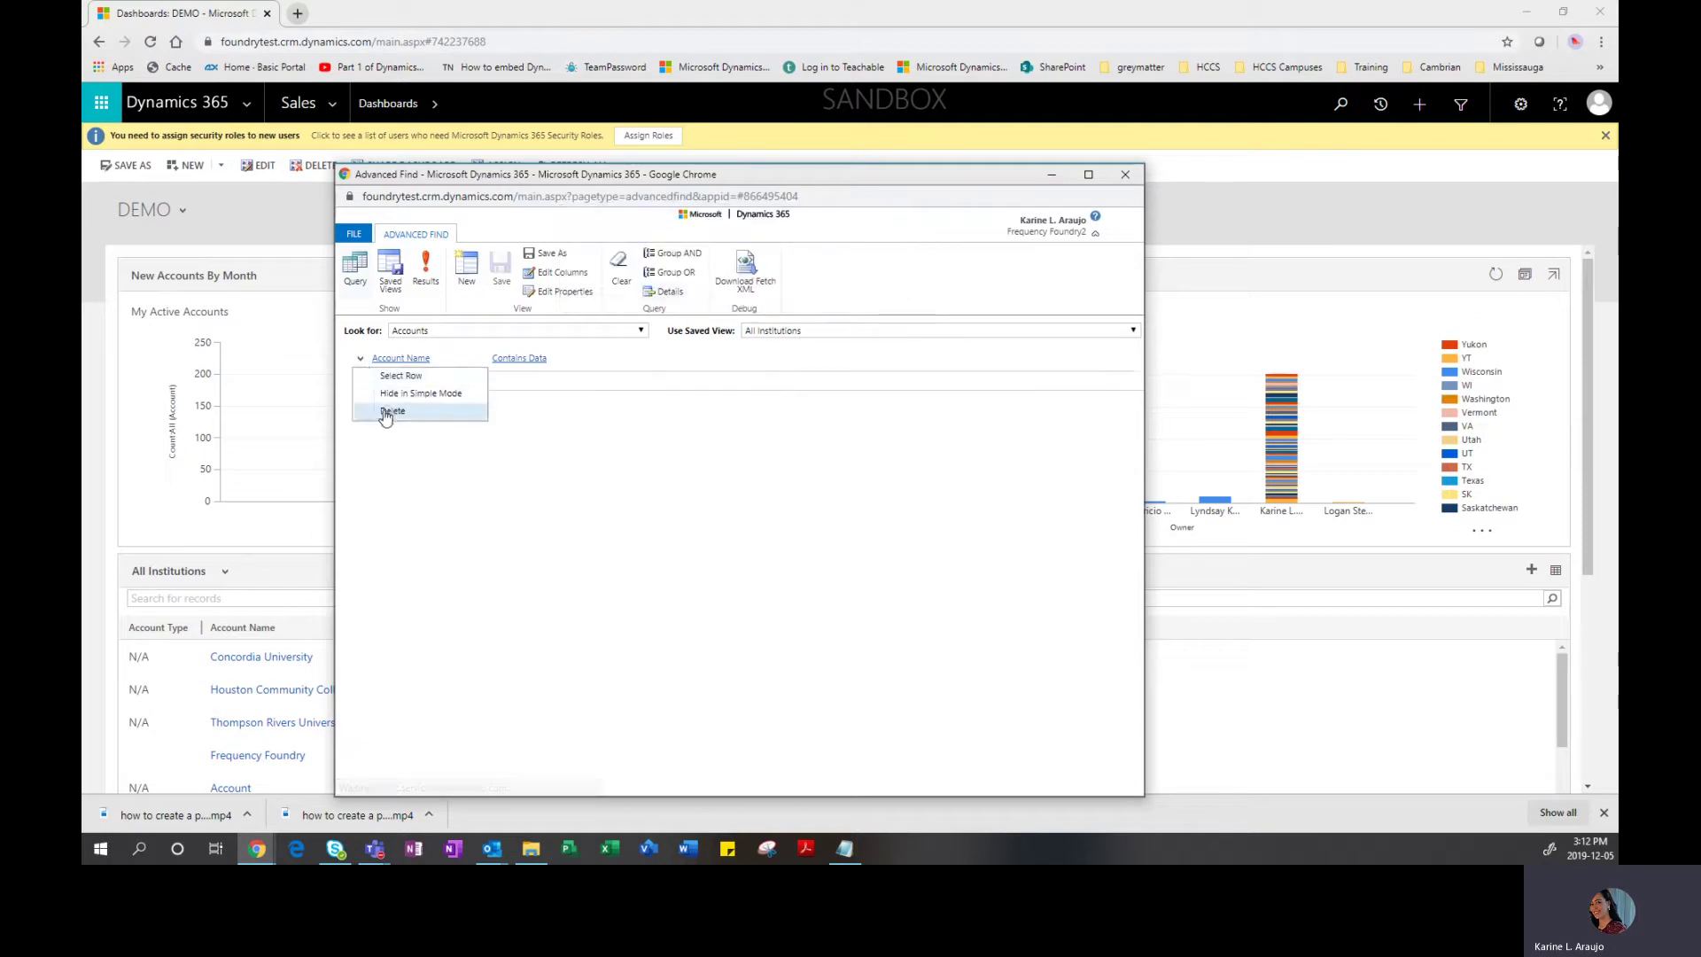
pyautogui.click(393, 410)
pyautogui.click(817, 283)
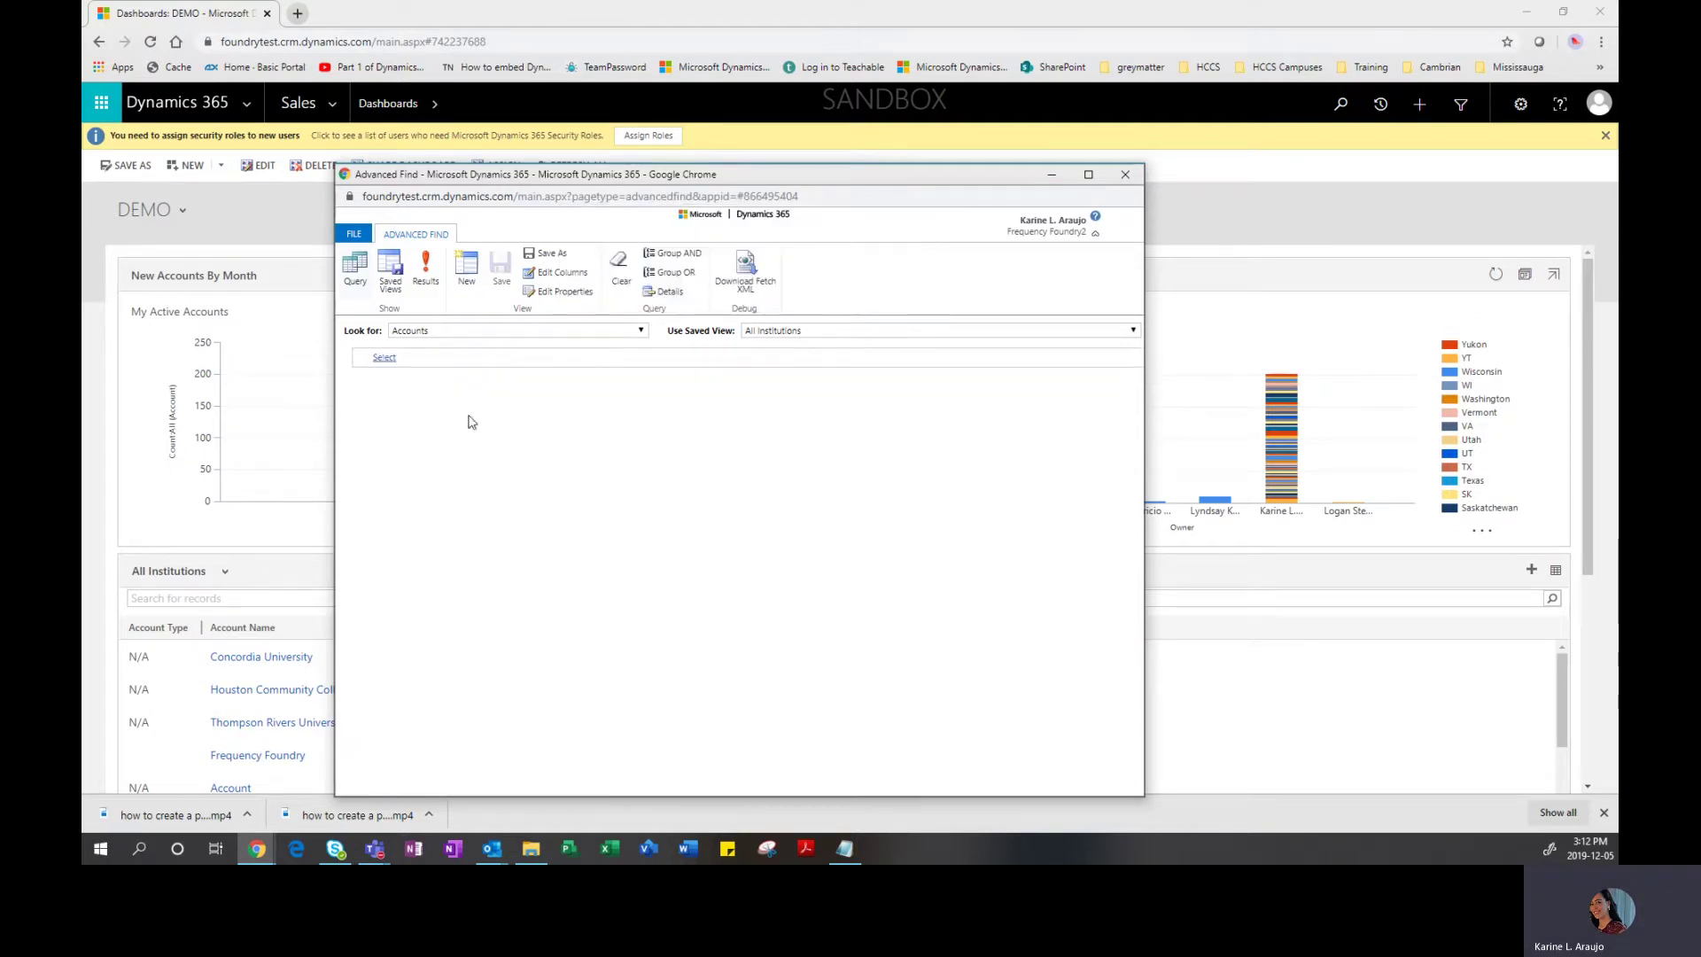
# Add a condition on # of Contacts and review the comparison operators offered for it
pyautogui.click(403, 358)
pyautogui.click(421, 393)
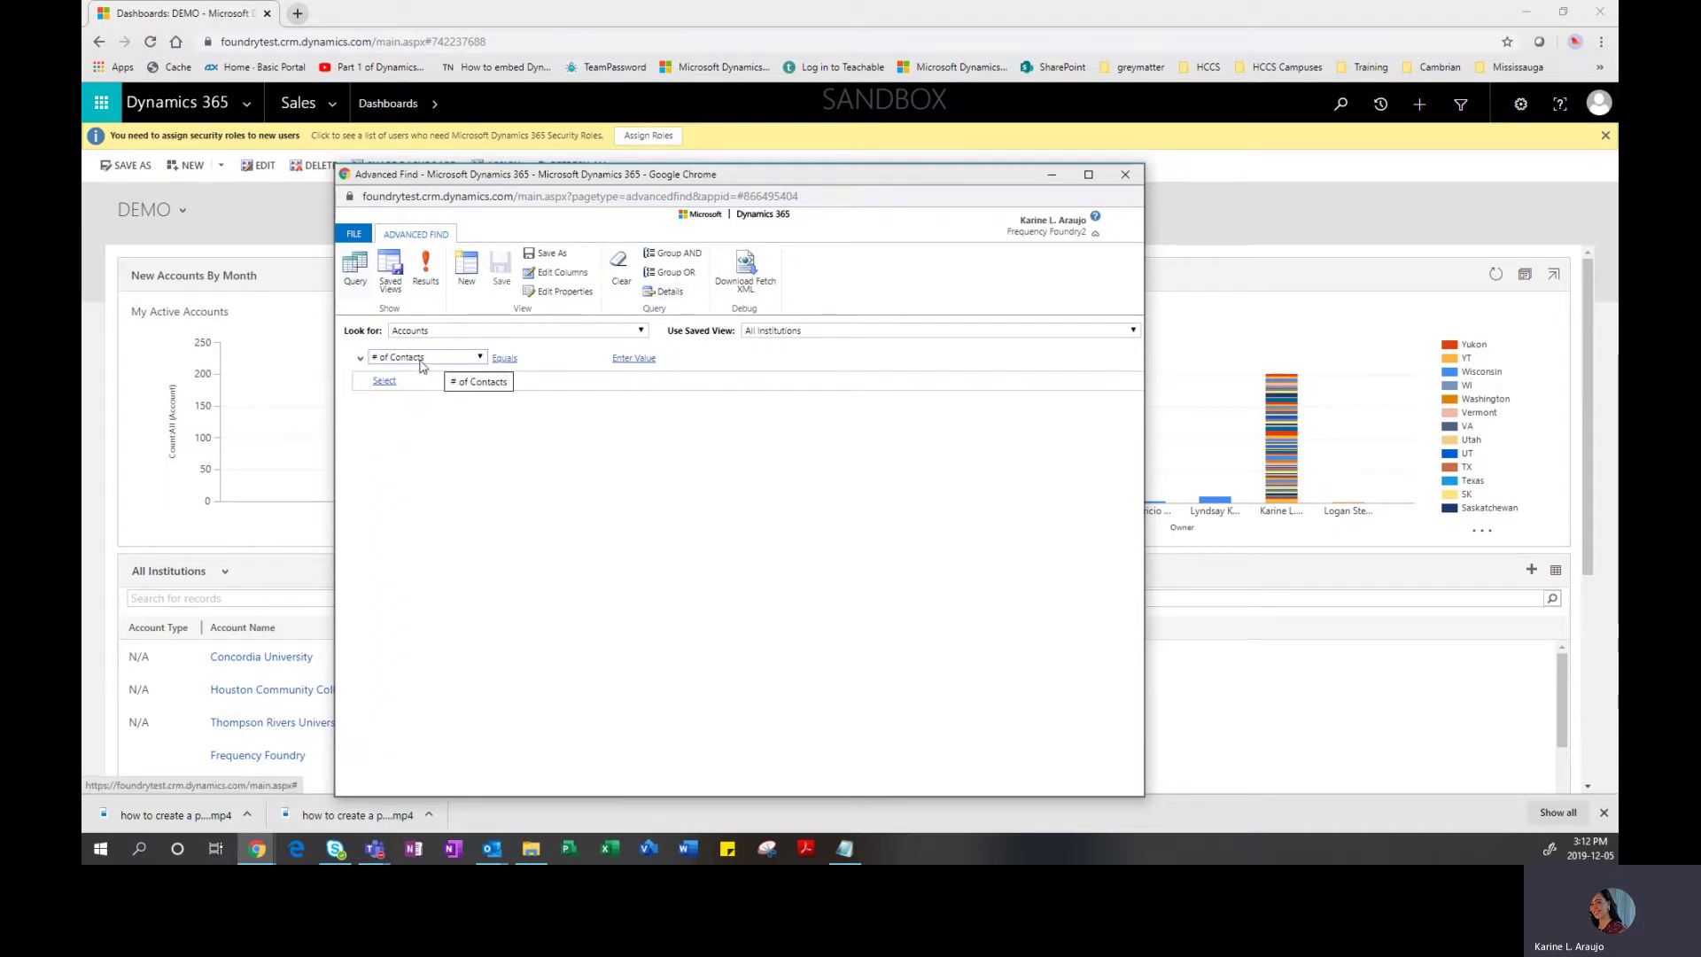
pyautogui.click(504, 358)
pyautogui.click(523, 356)
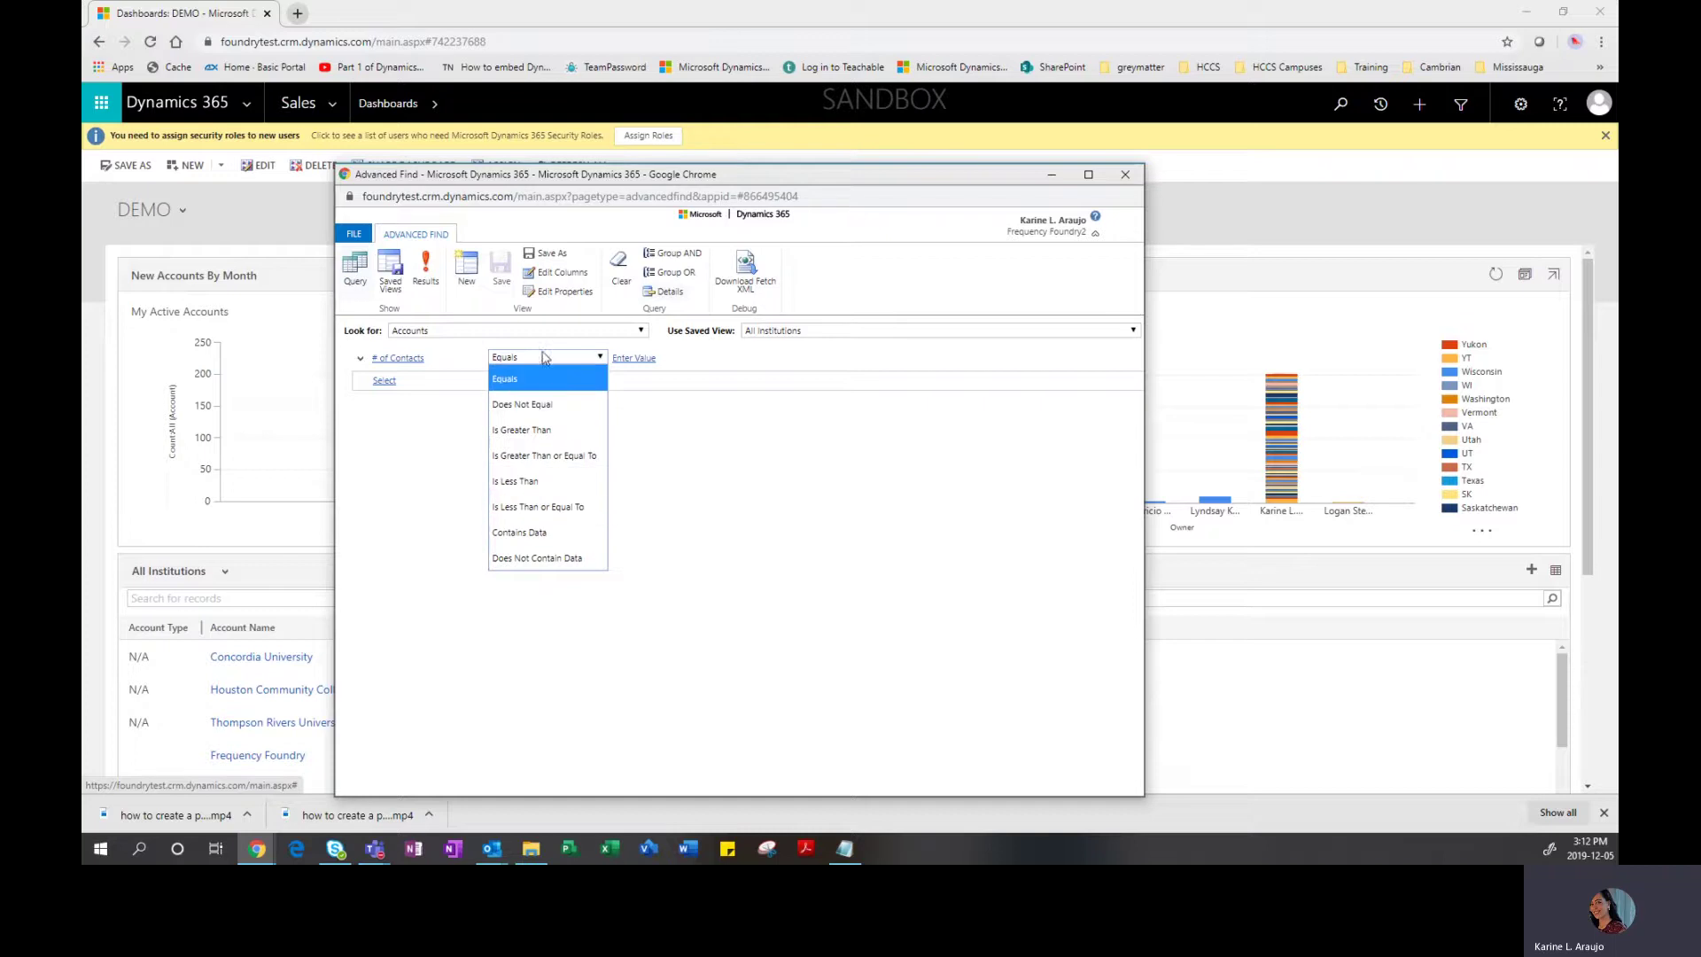
# Change the condition's field to Account and review the comparison operators offered for it
pyautogui.click(465, 361)
pyautogui.click(461, 357)
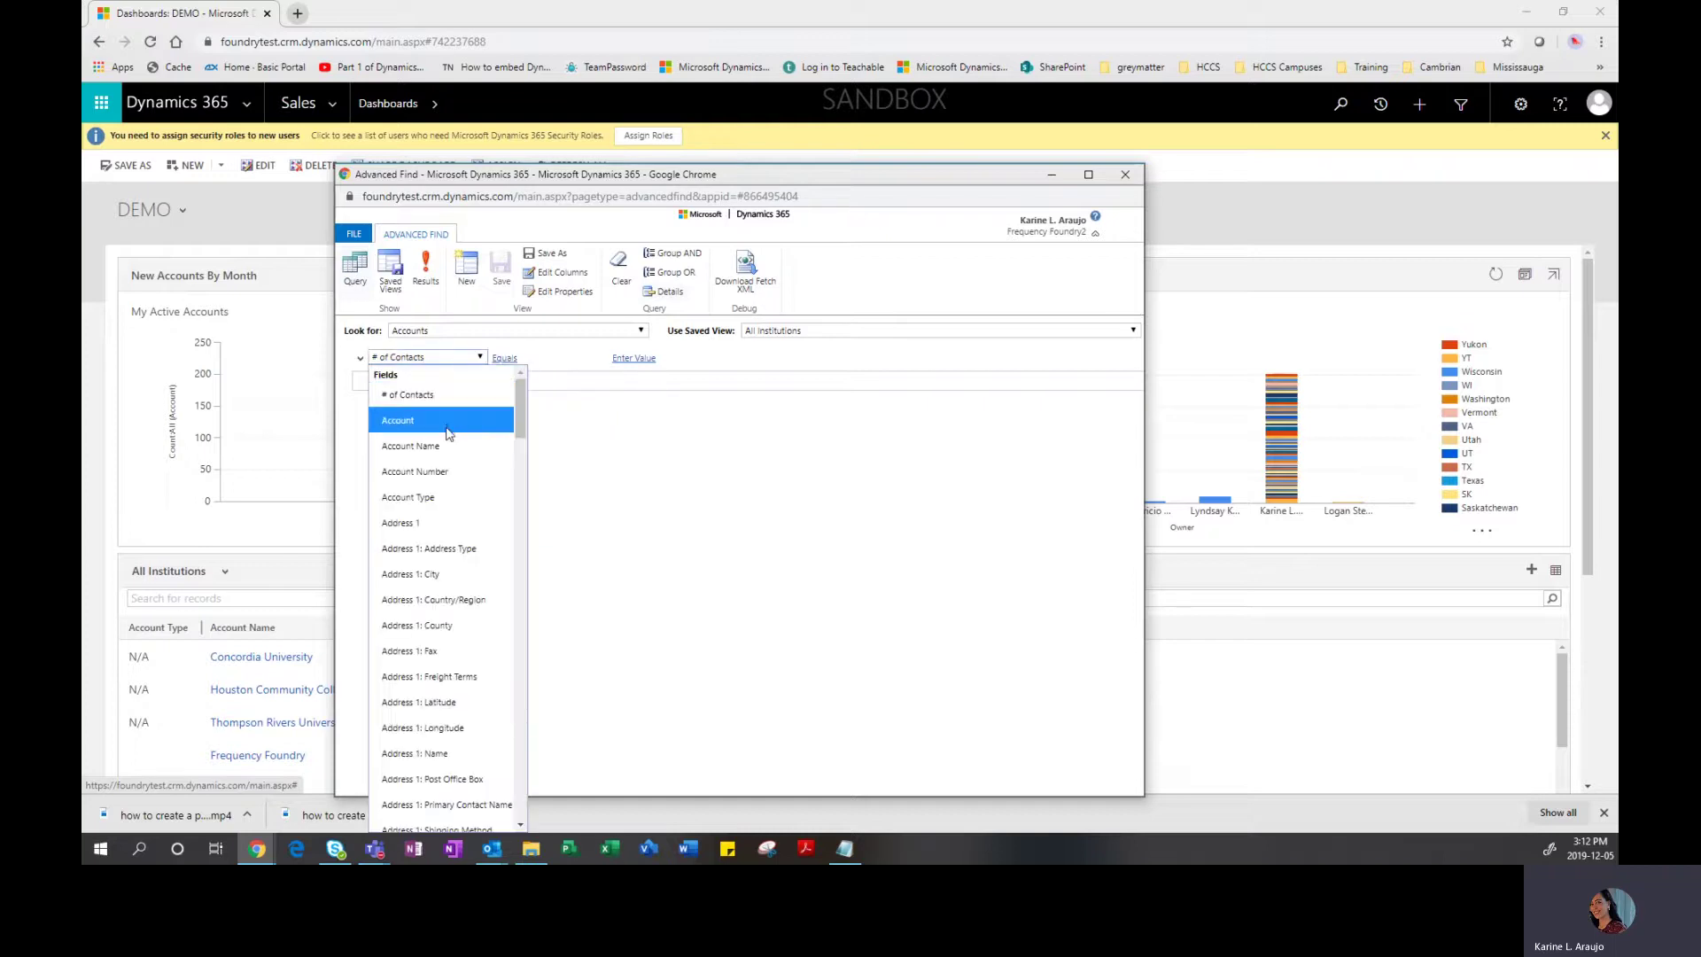
pyautogui.click(447, 434)
pyautogui.click(504, 358)
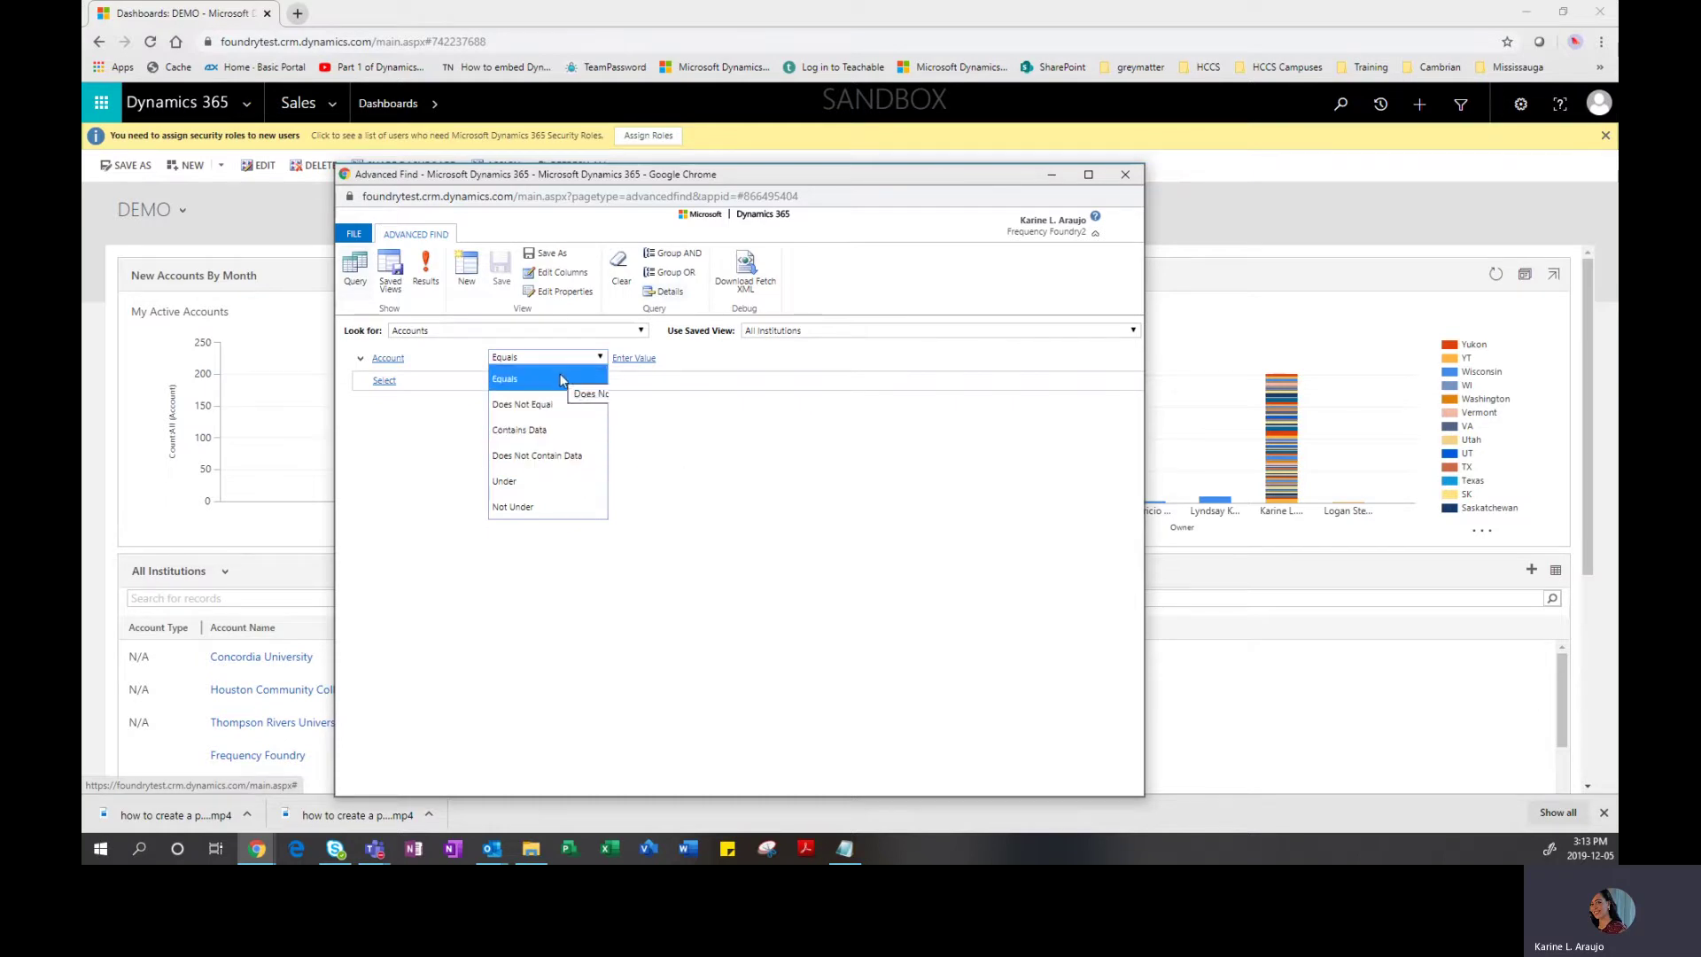
# Change the condition to Address 1: City with the operator Contains Data, and run the query before returning to the criteria
pyautogui.click(388, 358)
pyautogui.click(425, 357)
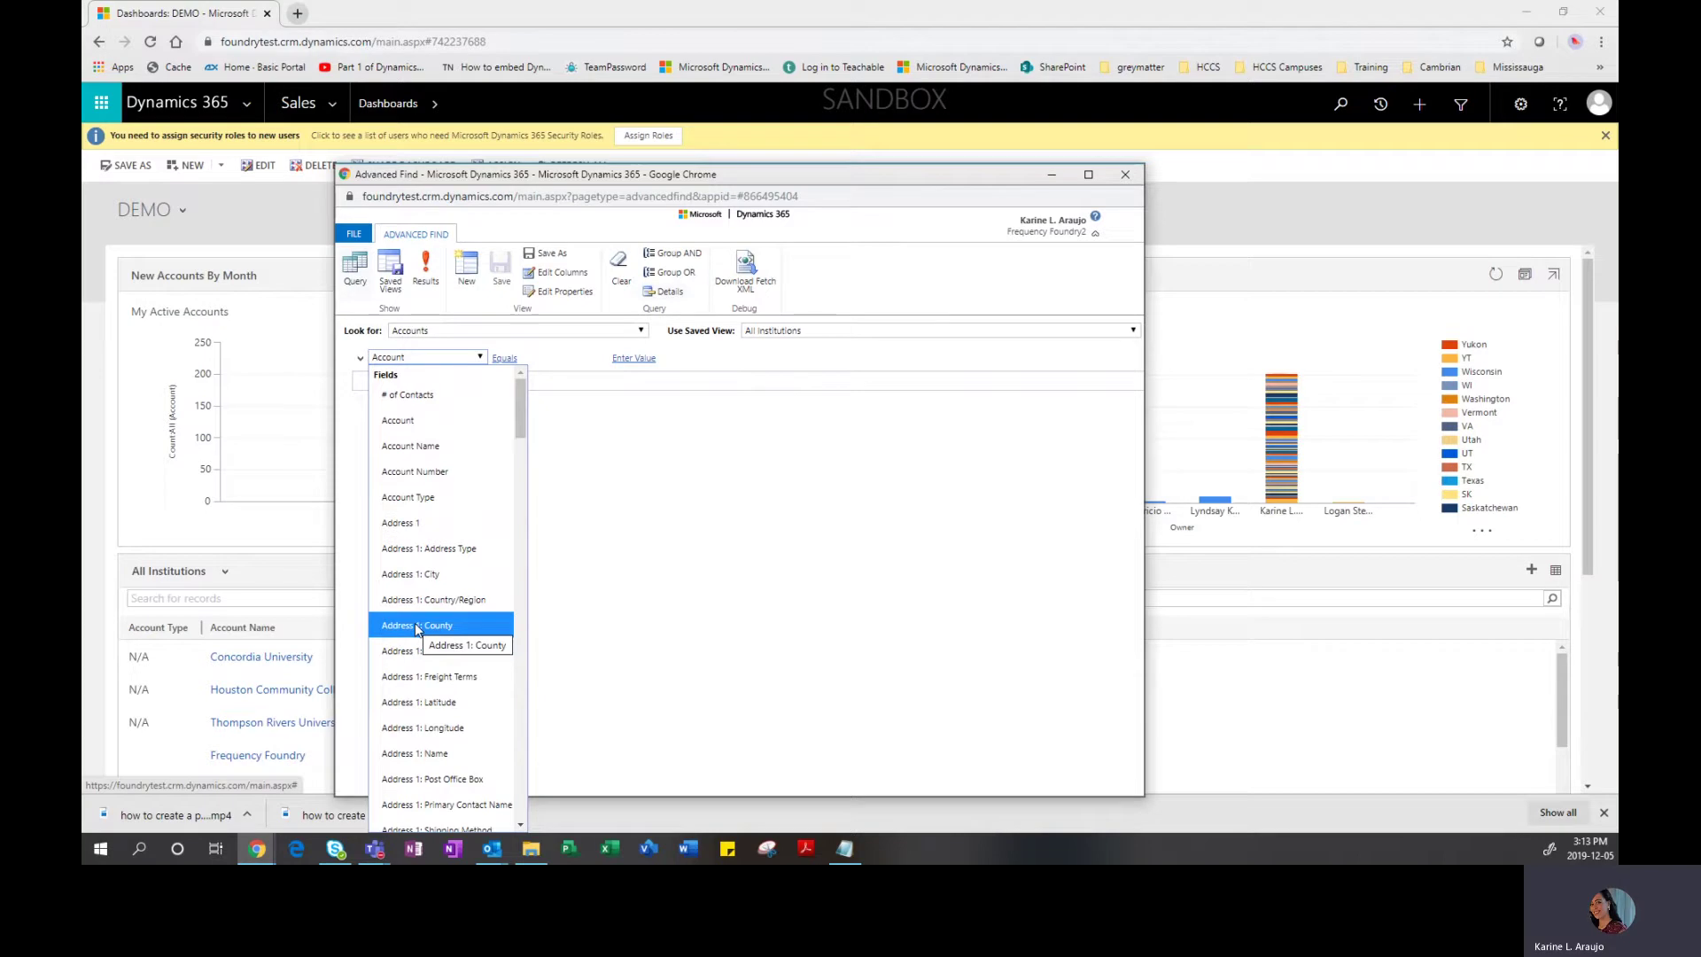
pyautogui.click(443, 576)
pyautogui.click(504, 358)
pyautogui.click(556, 358)
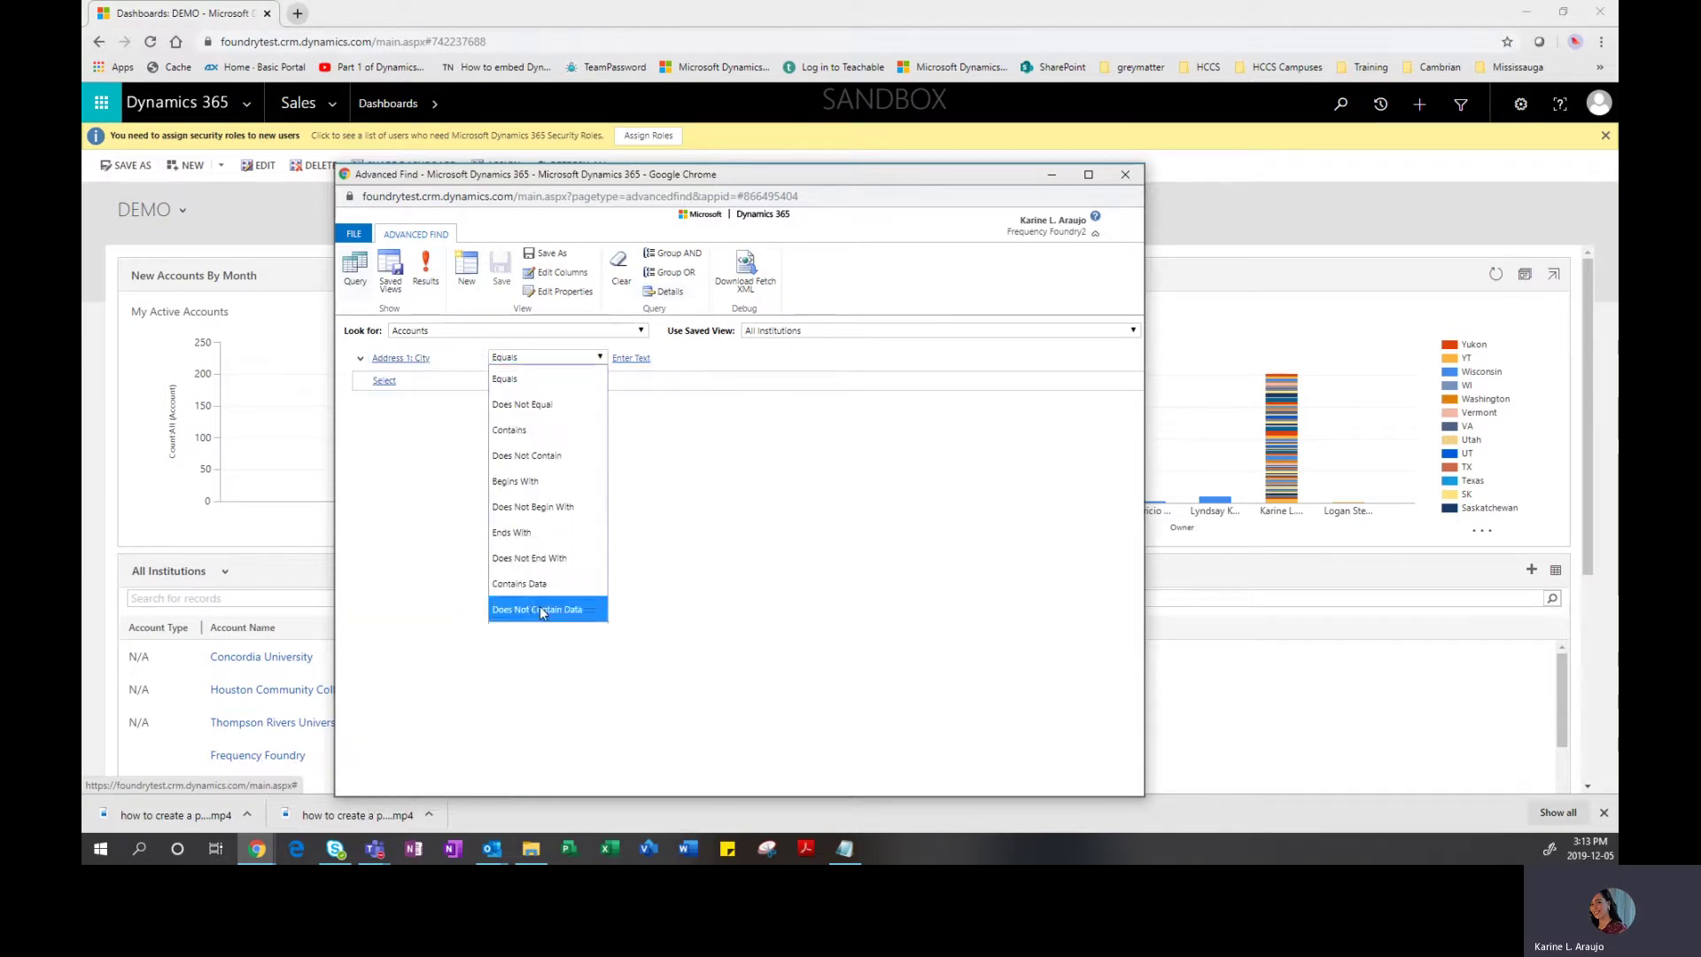
pyautogui.click(537, 579)
pyautogui.click(426, 271)
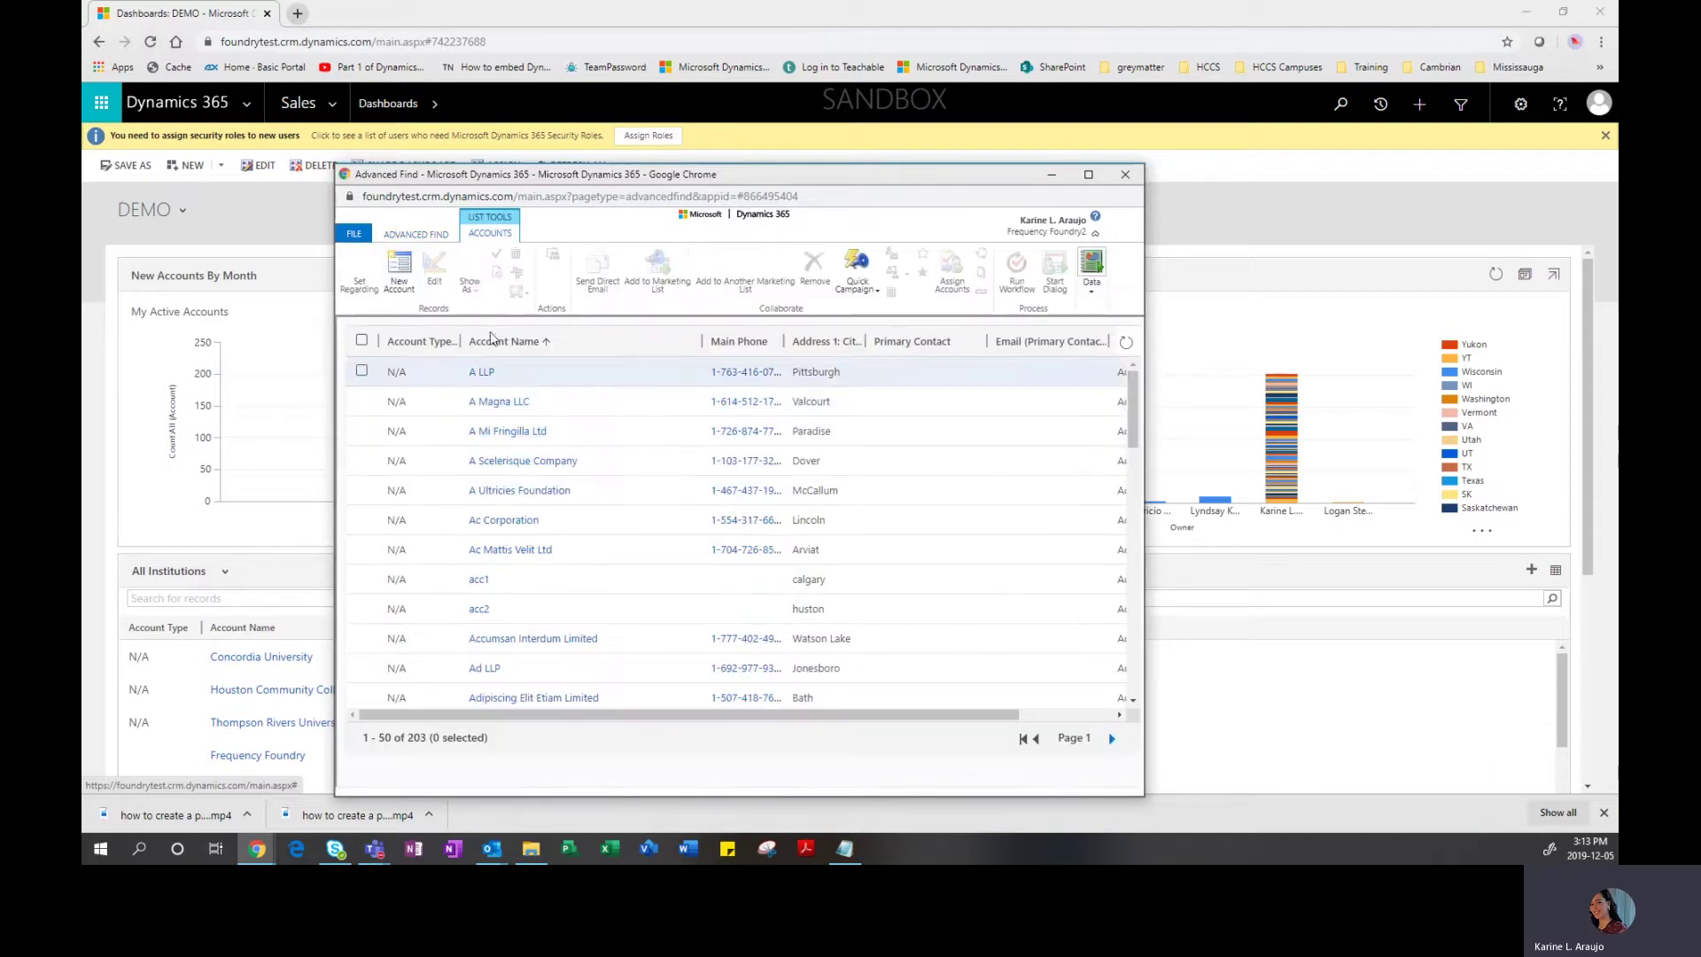
pyautogui.click(416, 234)
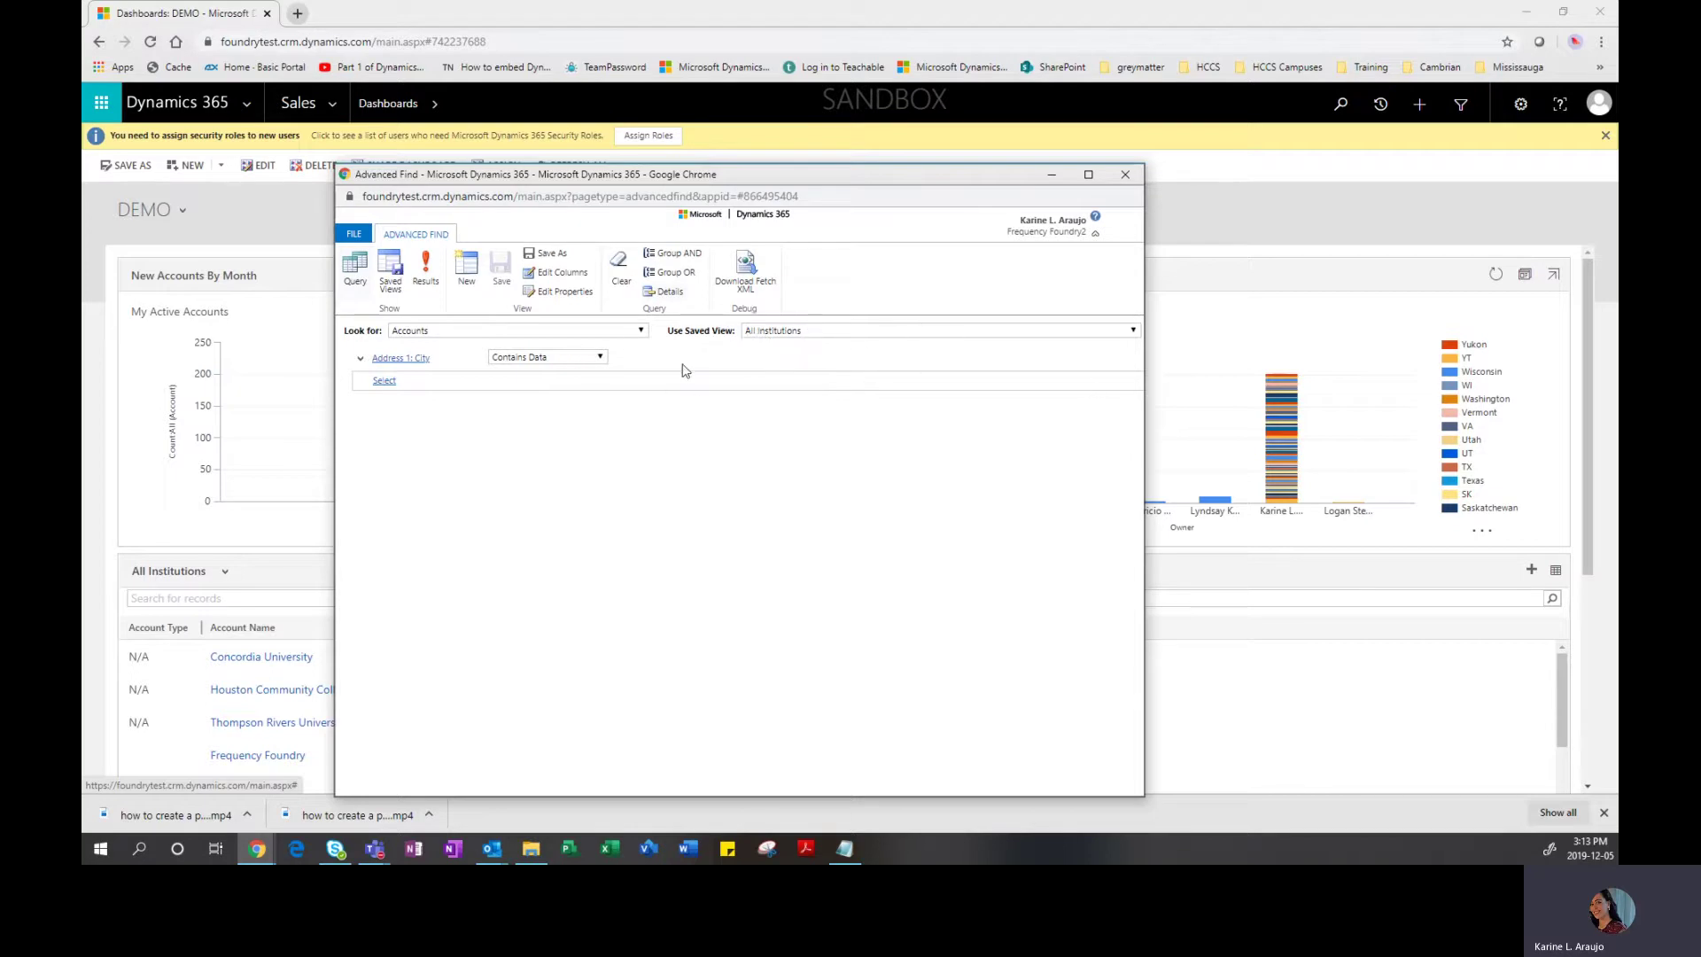
# Examine the list of saved views available for Accounts, keeping All Institutions selected
pyautogui.click(801, 333)
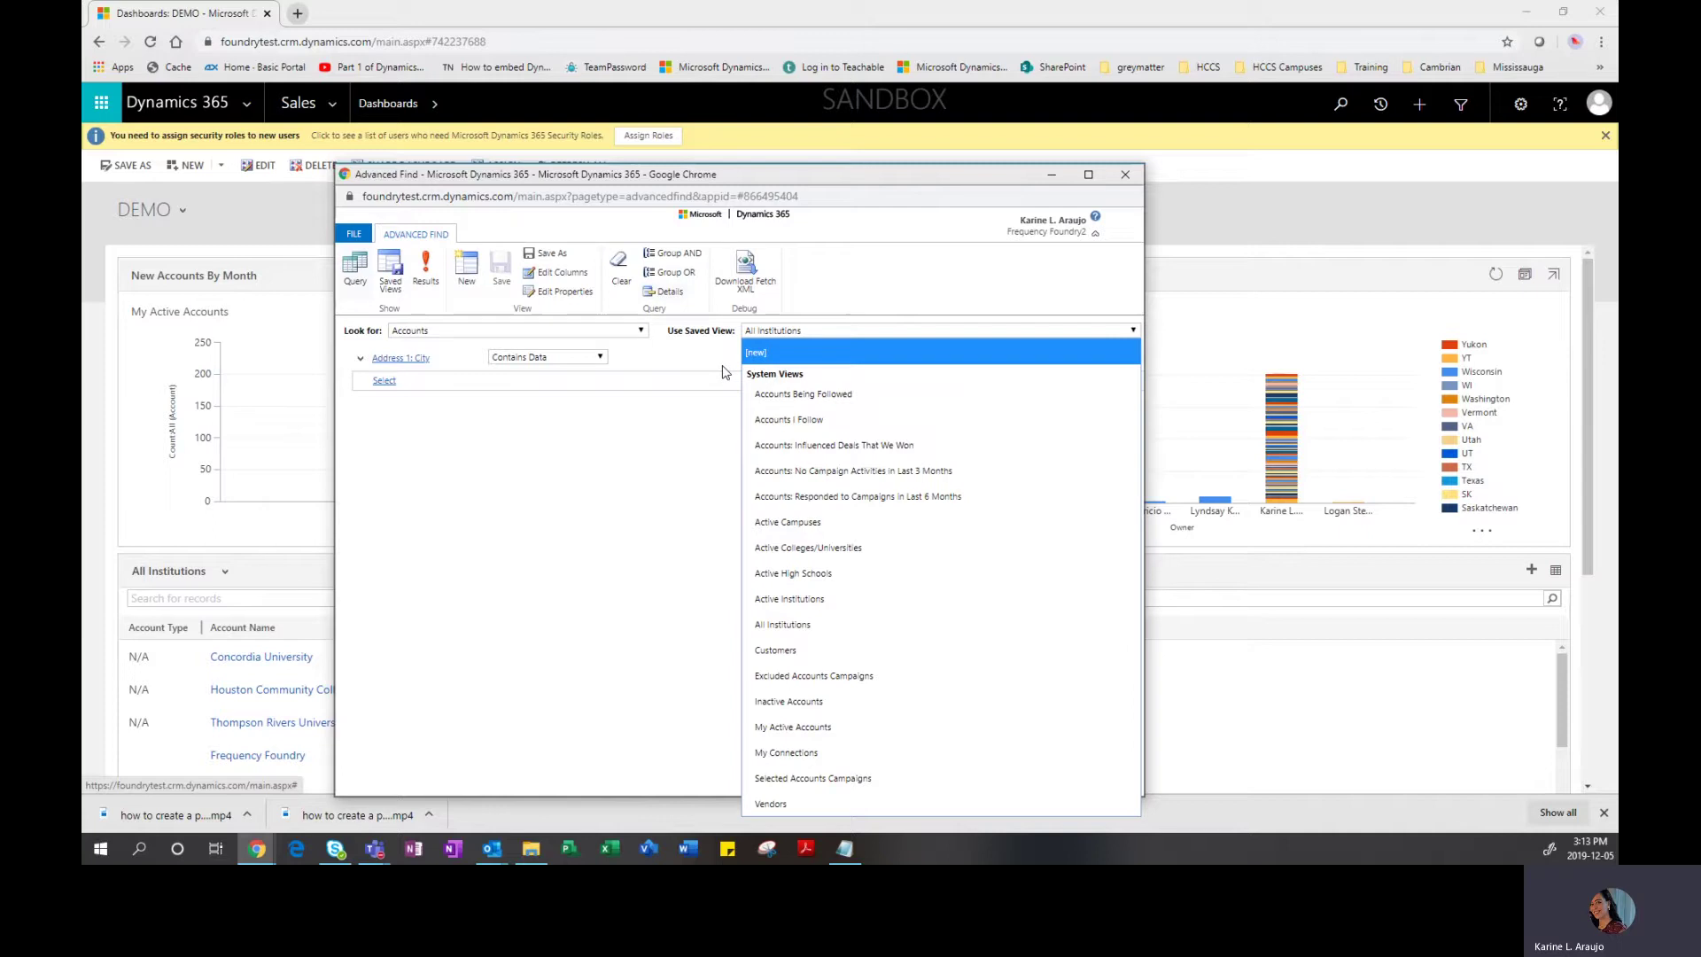
pyautogui.click(588, 416)
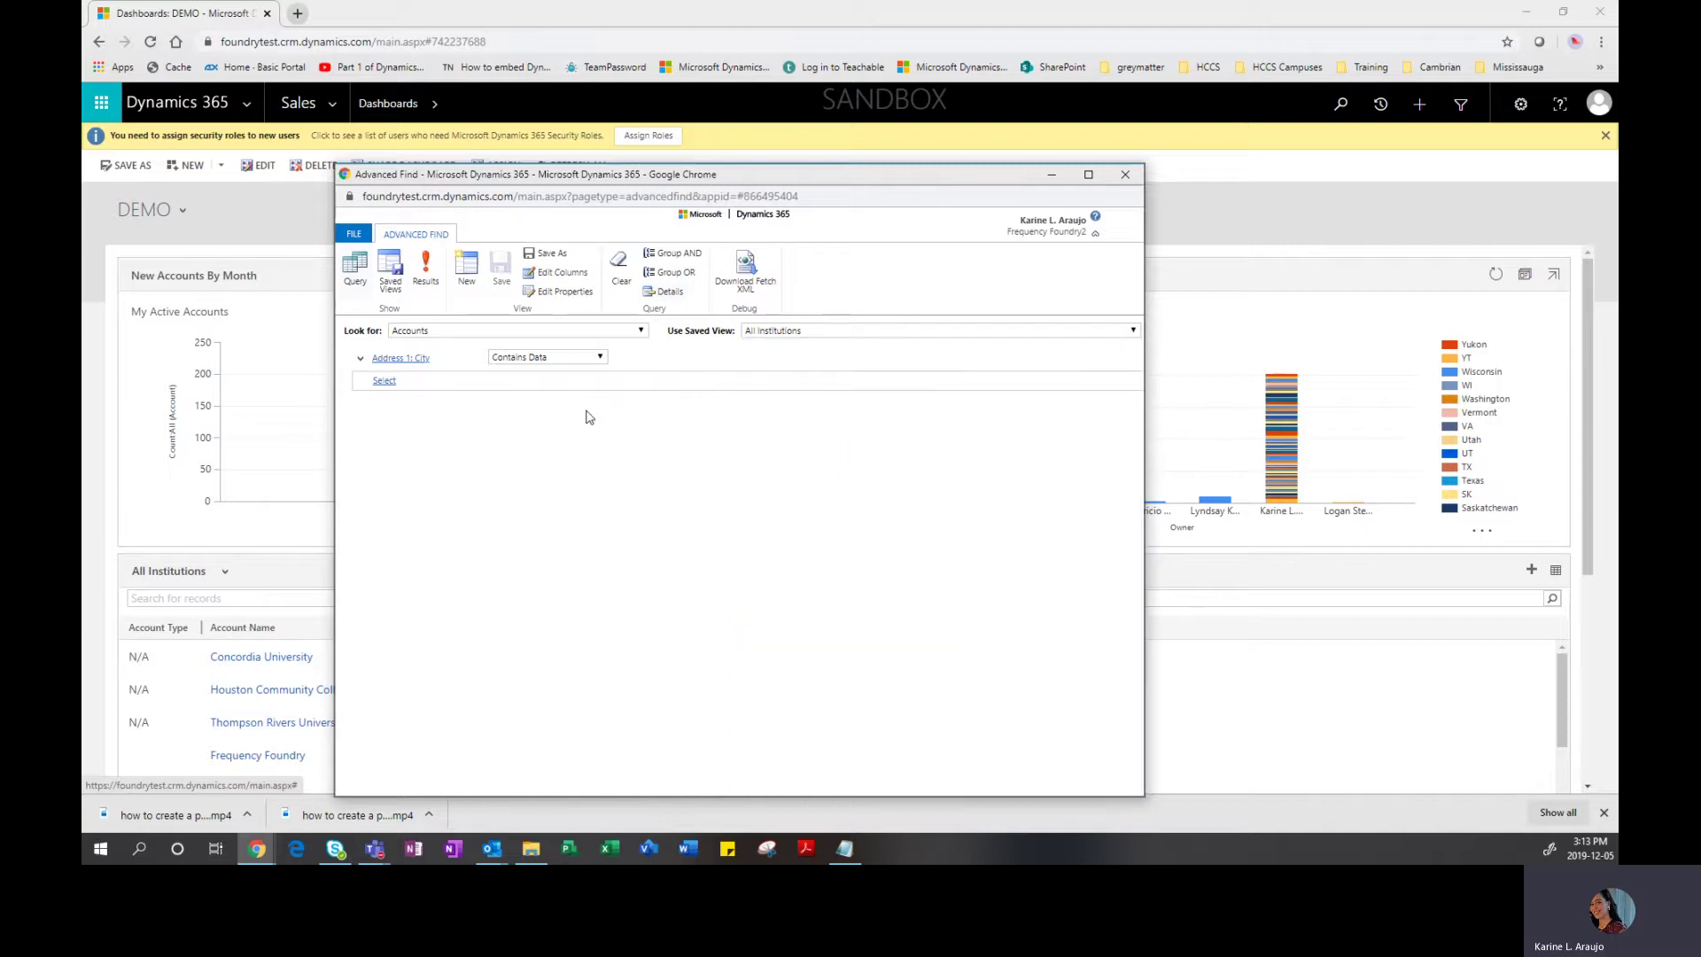
pyautogui.click(775, 333)
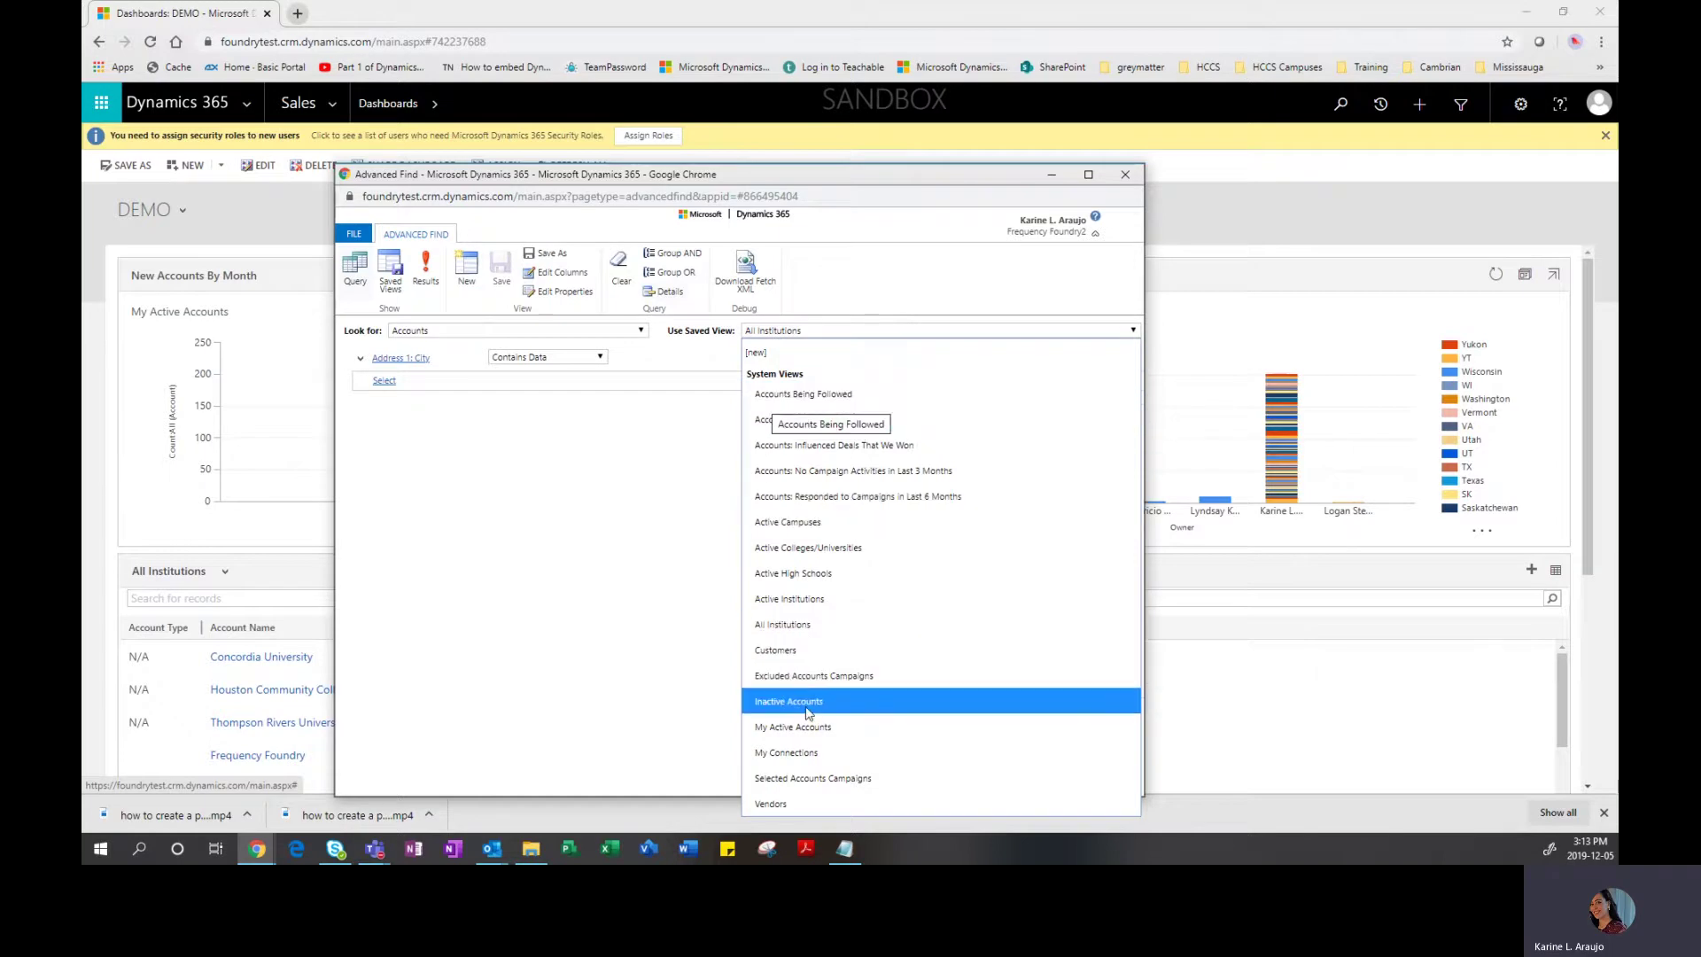
pyautogui.click(635, 512)
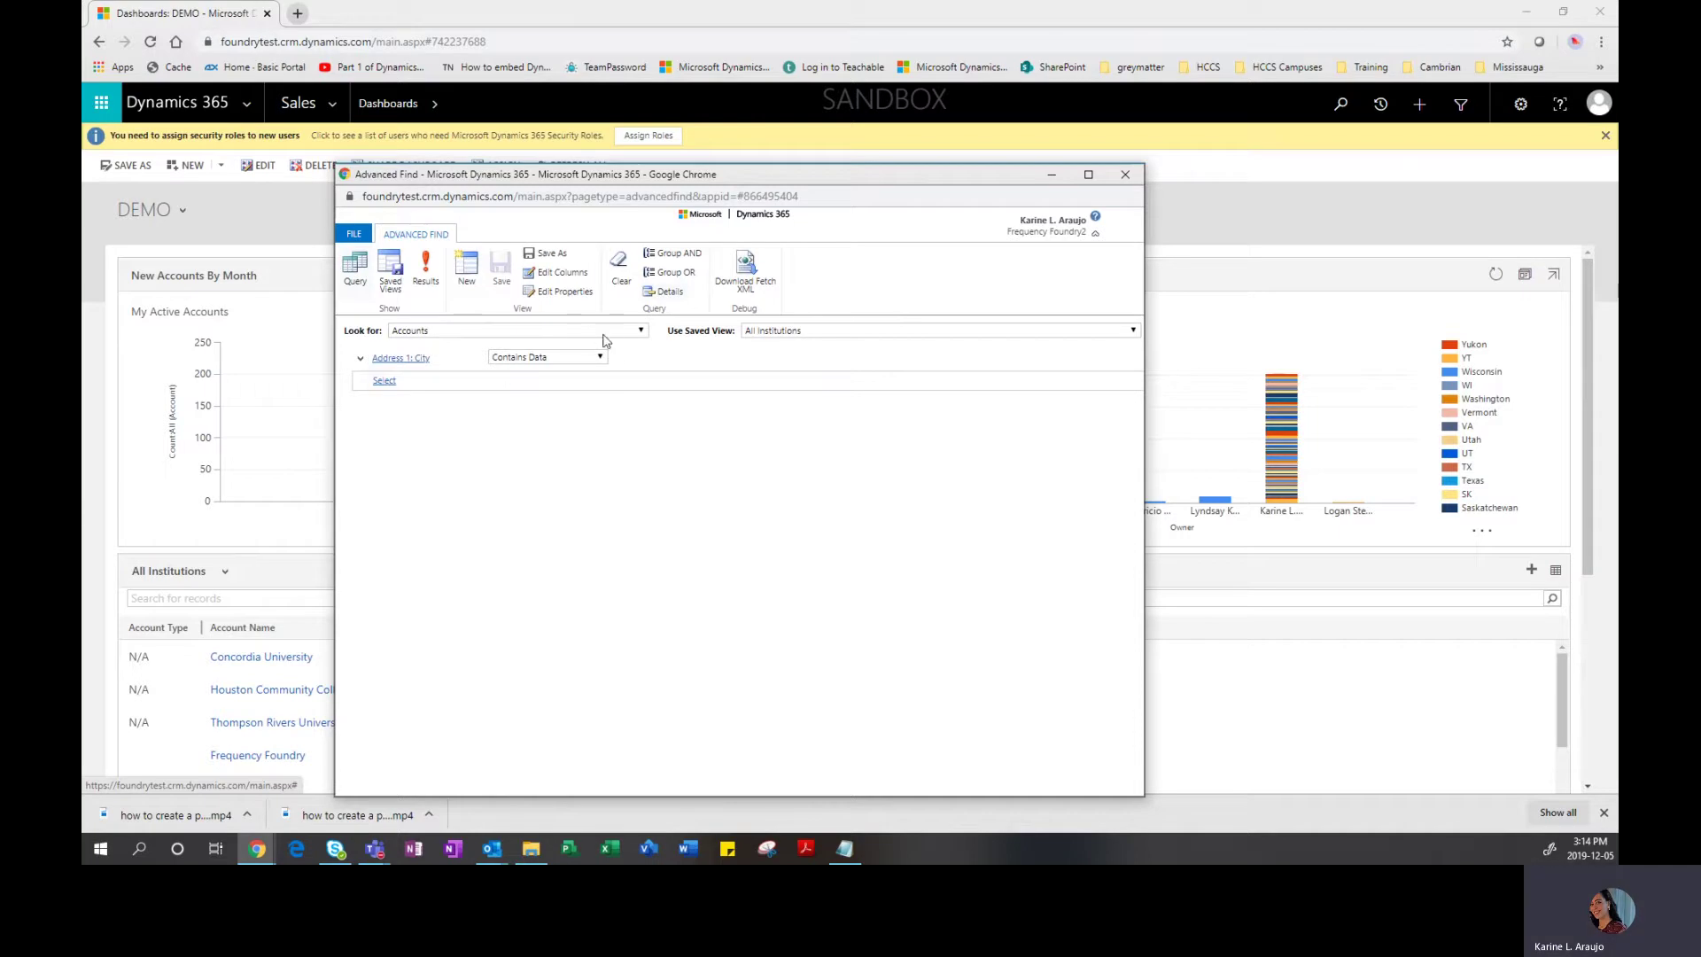
pyautogui.click(435, 357)
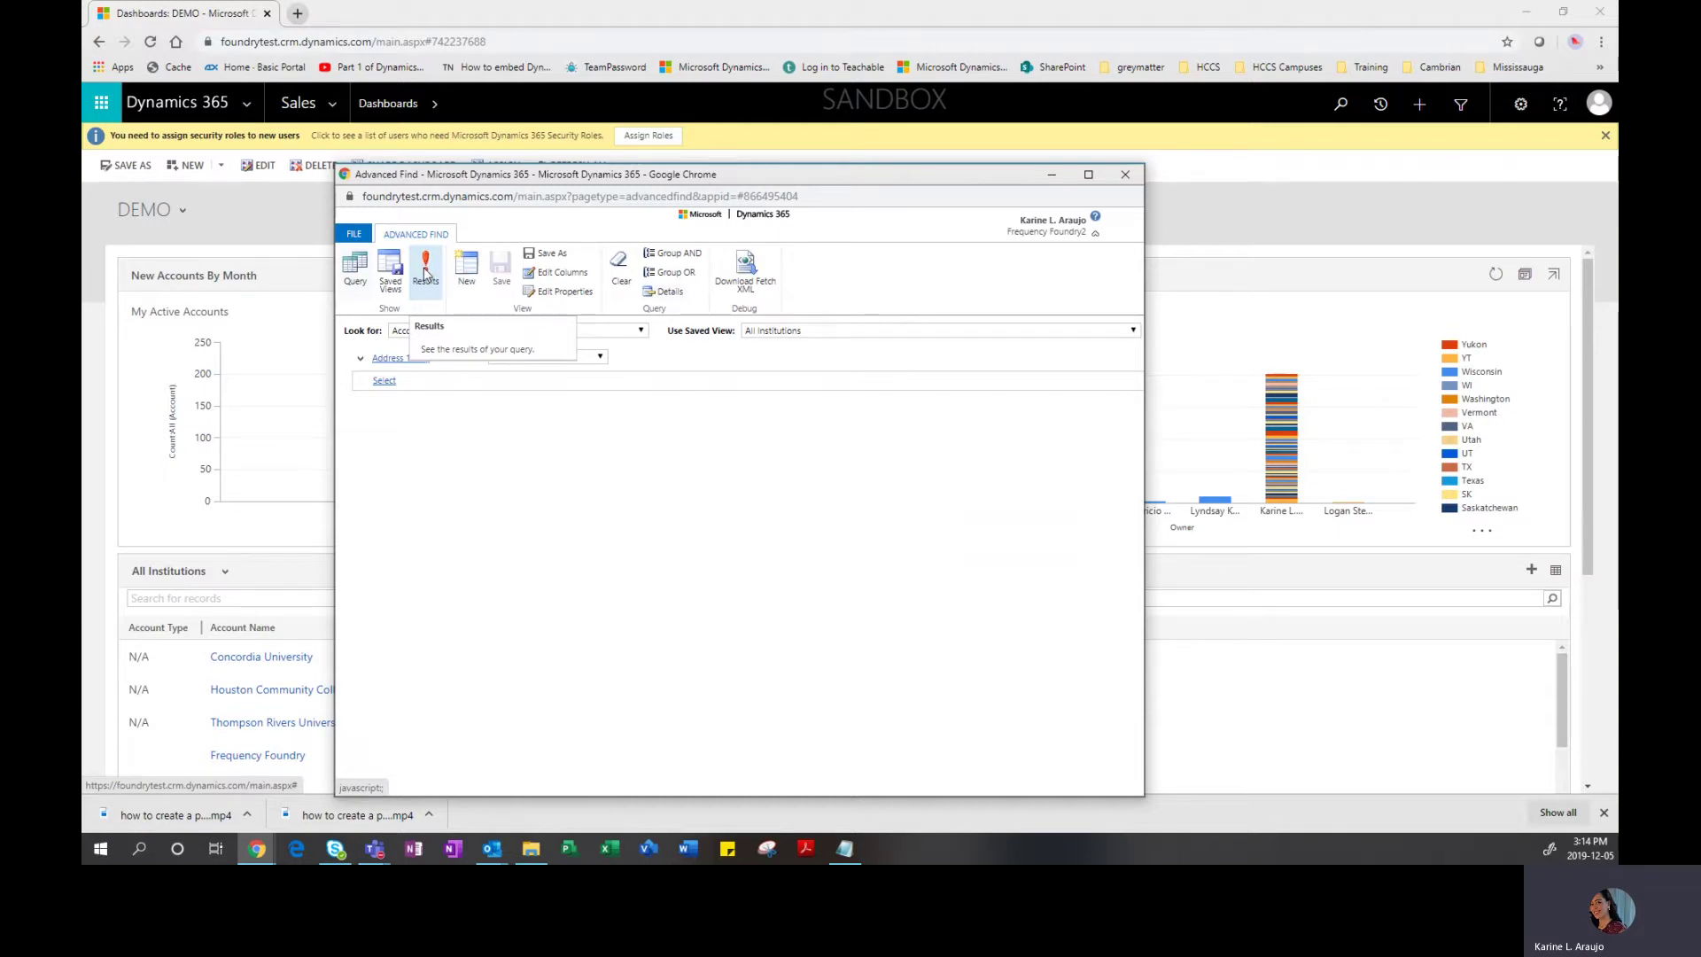
# Run the city query, look through the result columns and rows, and return to the criteria
pyautogui.click(425, 274)
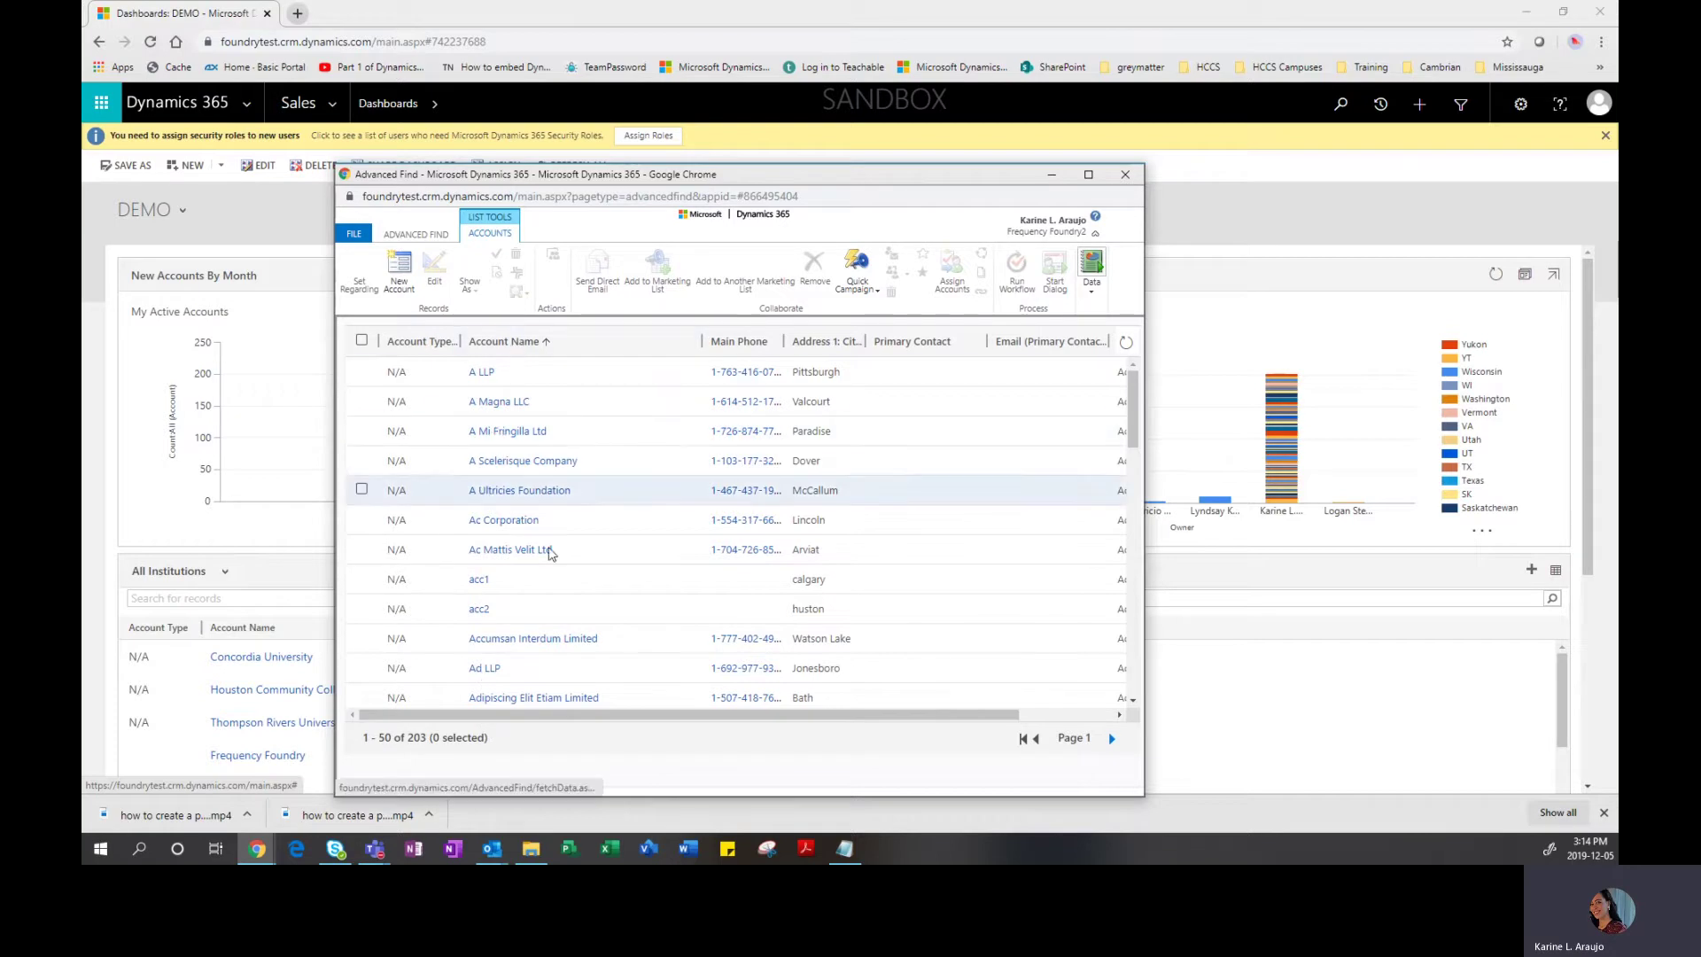
pyautogui.moveTo(560, 722); pyautogui.dragTo(654, 722)
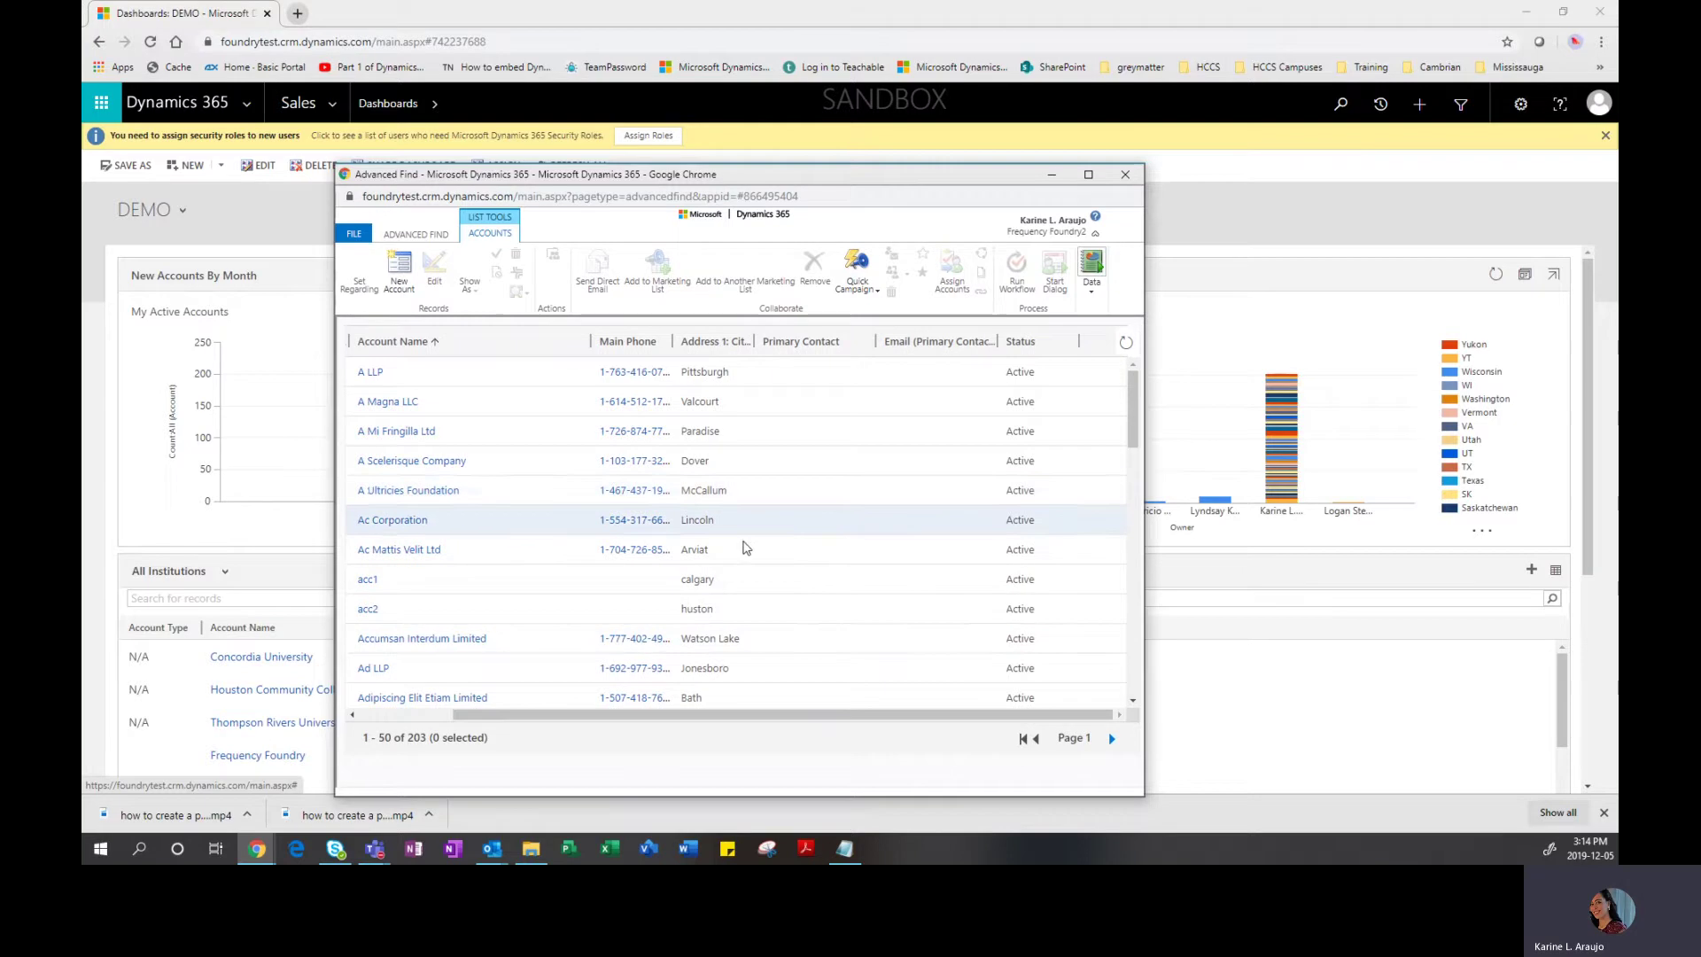
pyautogui.scroll(-5, 725, 611)
pyautogui.scroll(-10, 725, 612)
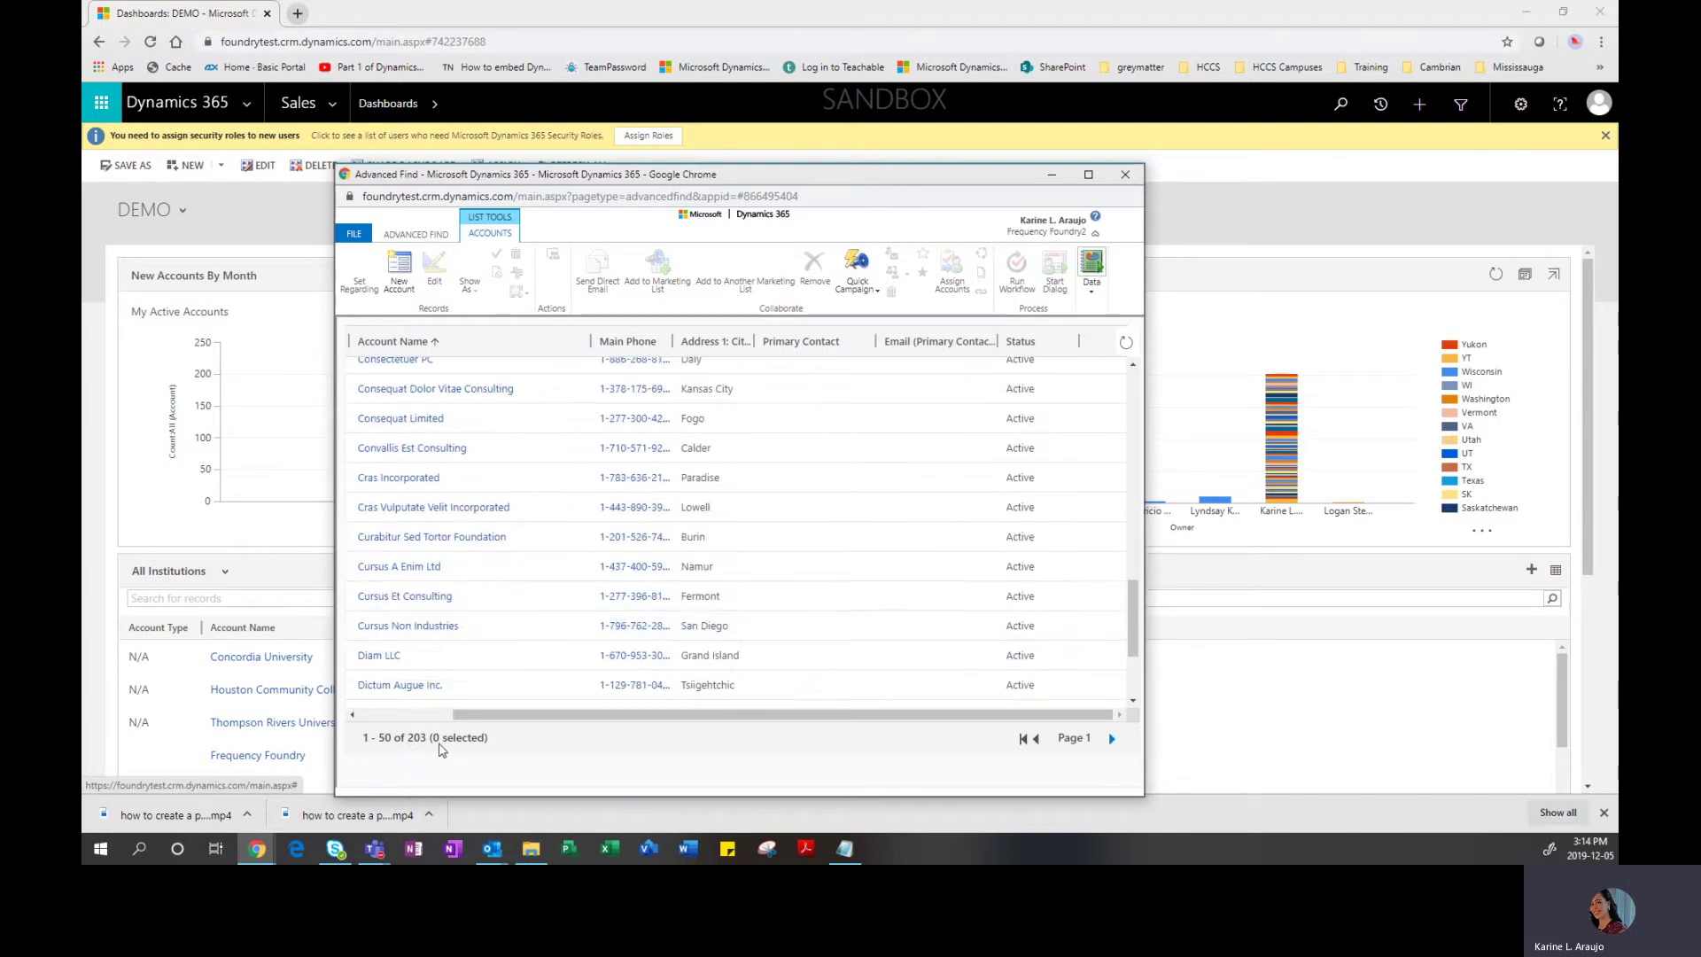
pyautogui.scroll(15, 762, 666)
pyautogui.scroll(2, 762, 666)
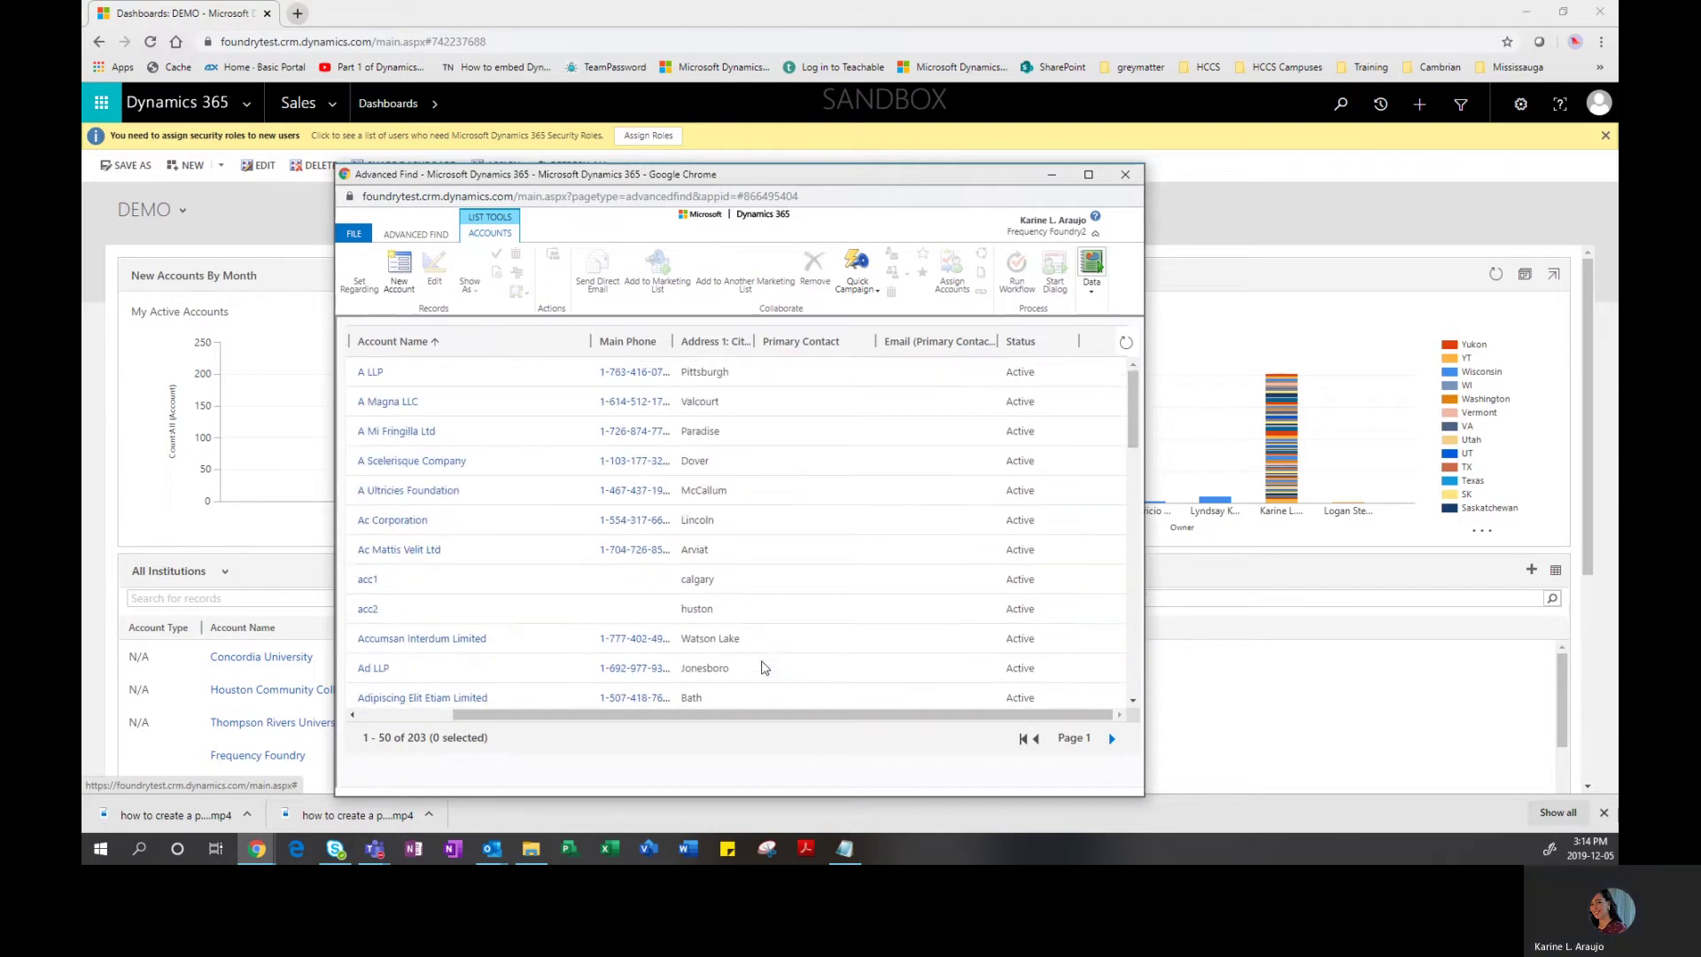
pyautogui.click(415, 235)
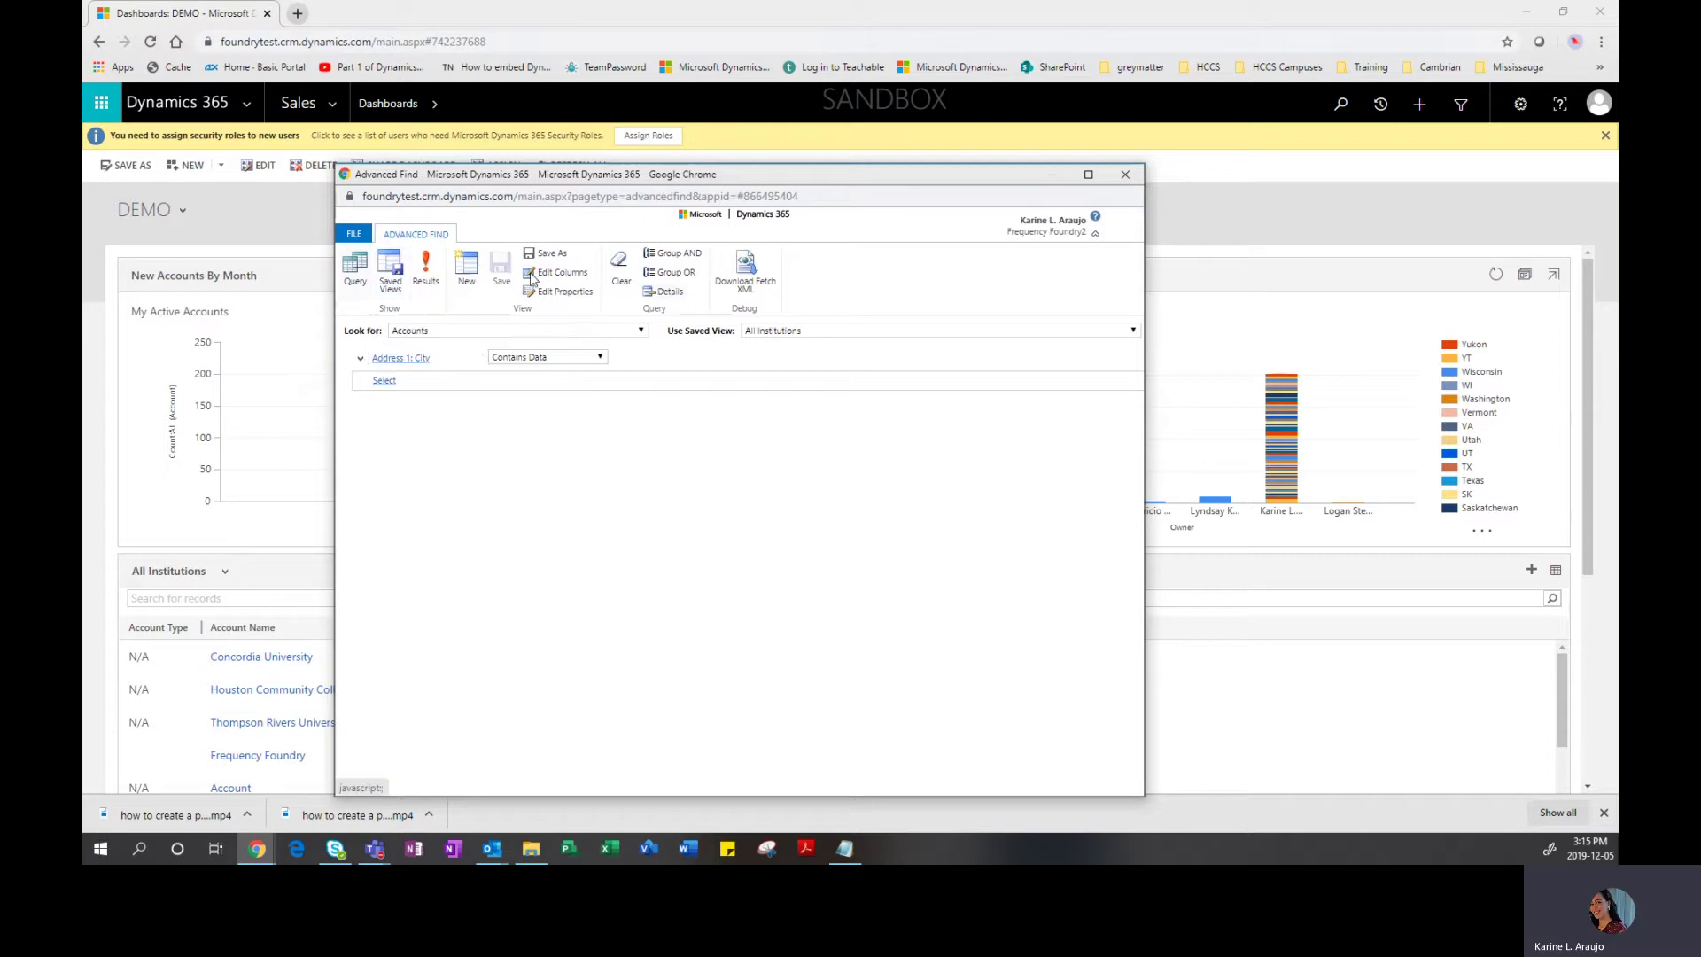
# Save the query as a new view named DEMOADVANCEFIND, leaving the description empty
pyautogui.click(552, 255)
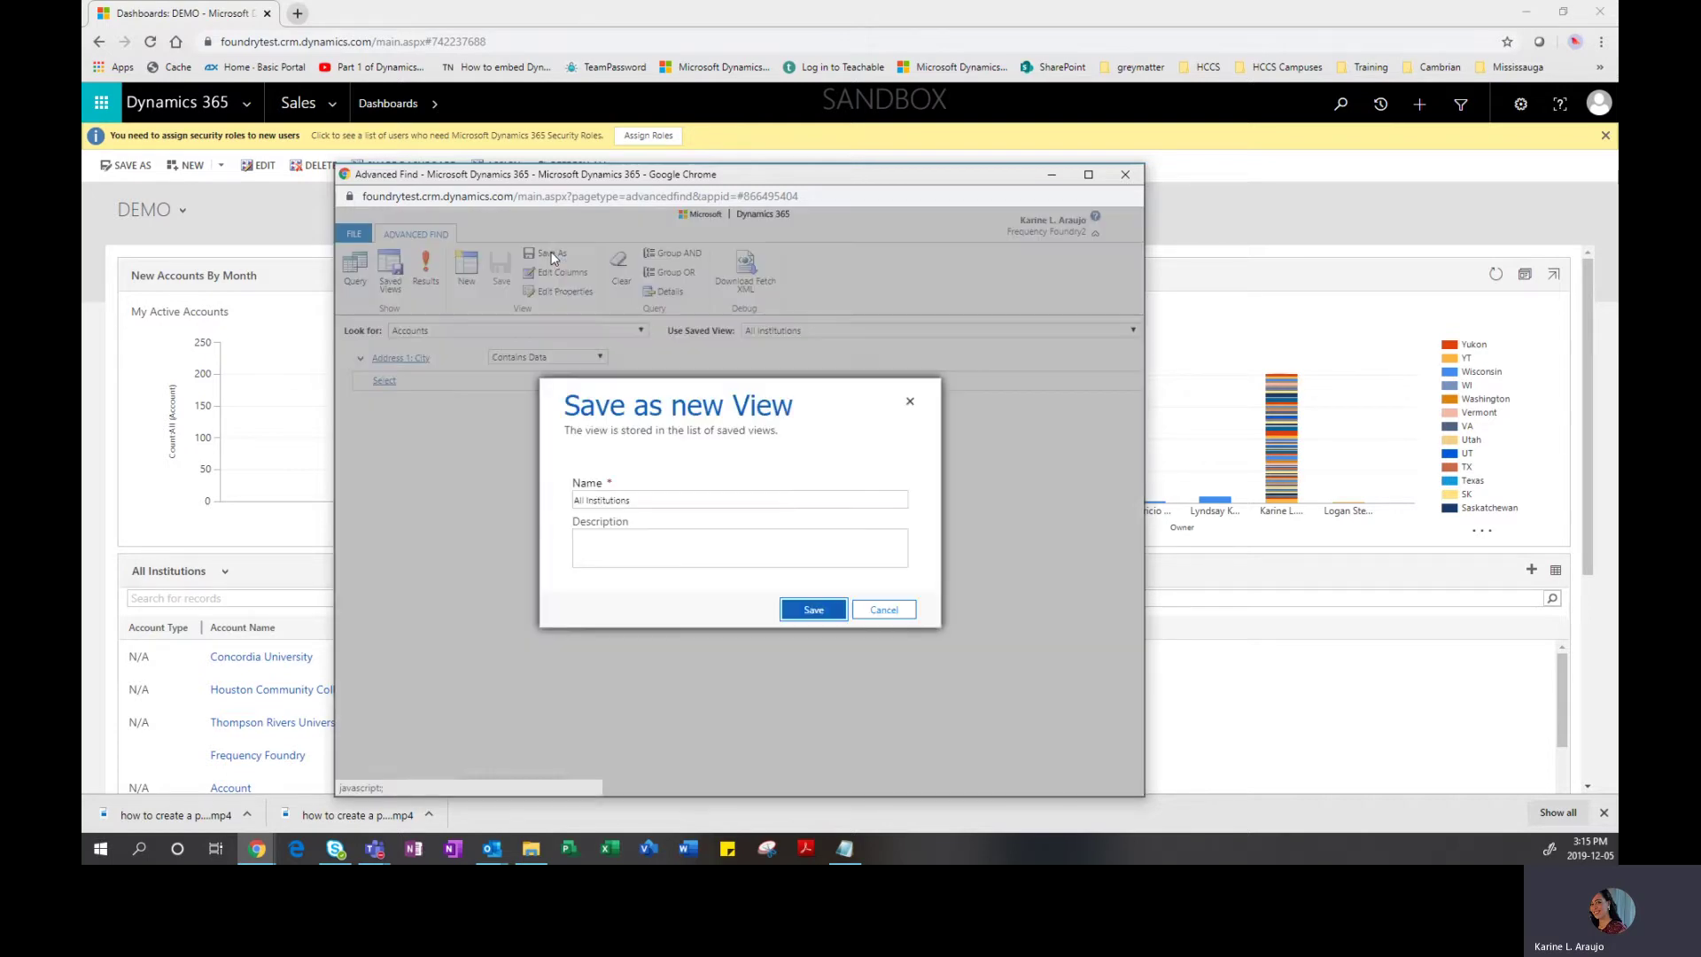
pyautogui.tripleClick(692, 499)
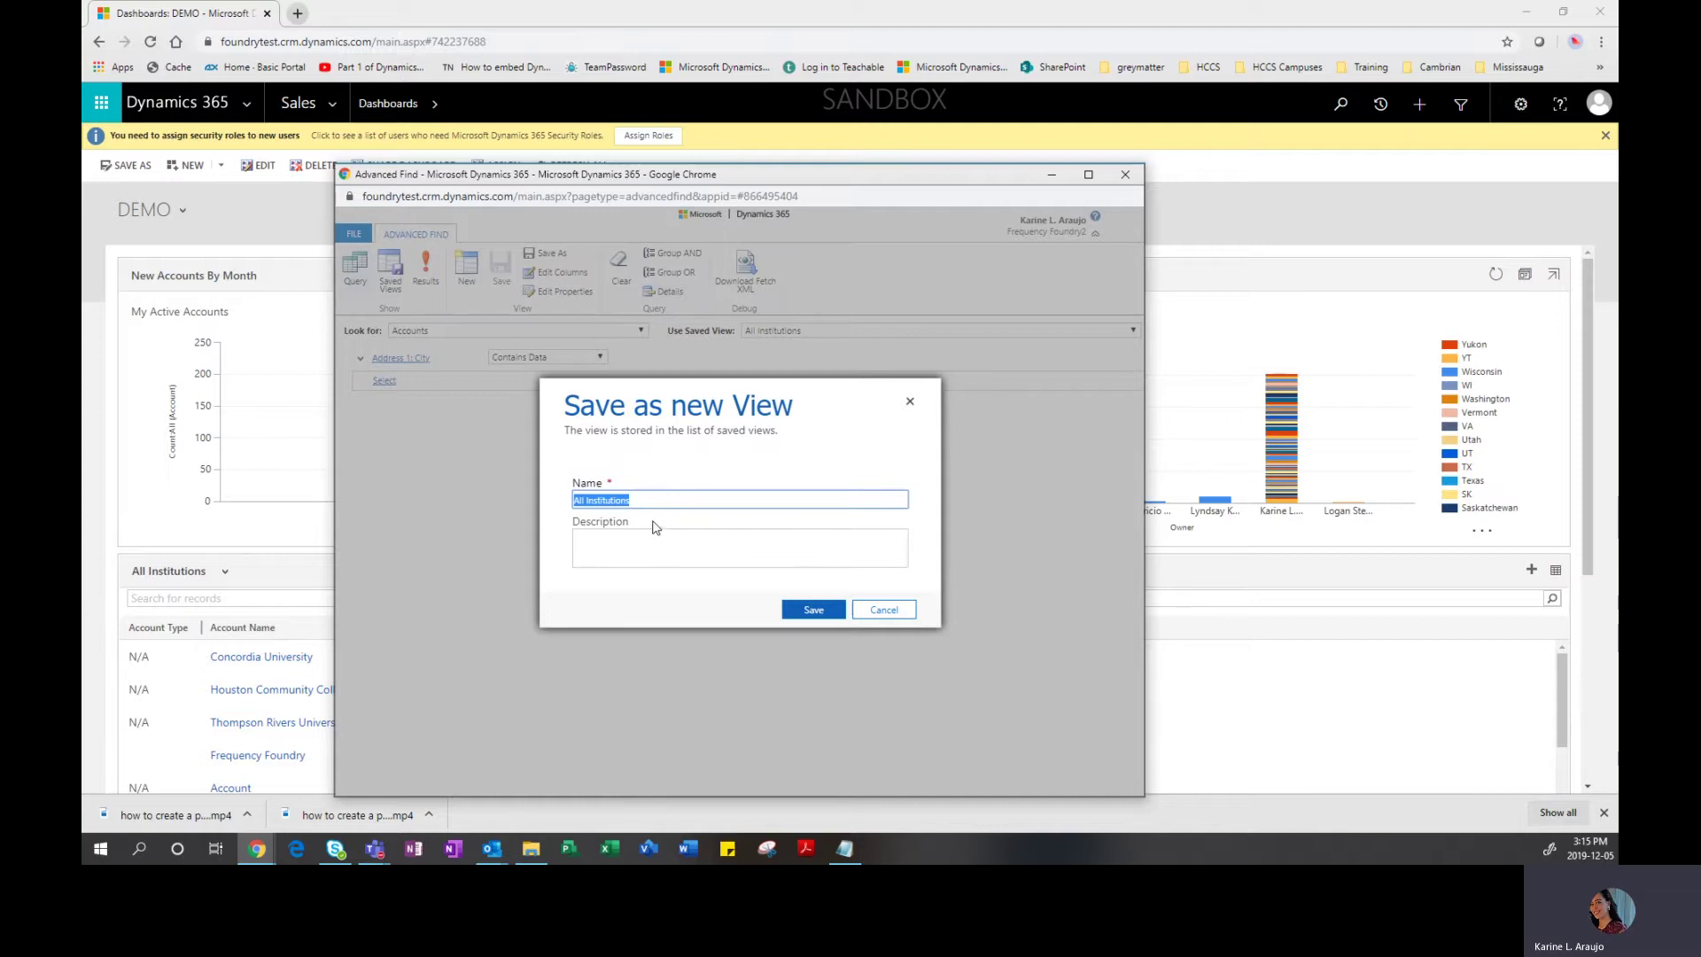
pyautogui.write('DEMO')
pyautogui.write('ADVANCE F')
pyautogui.press('BackSpace')
pyautogui.click(668, 564)
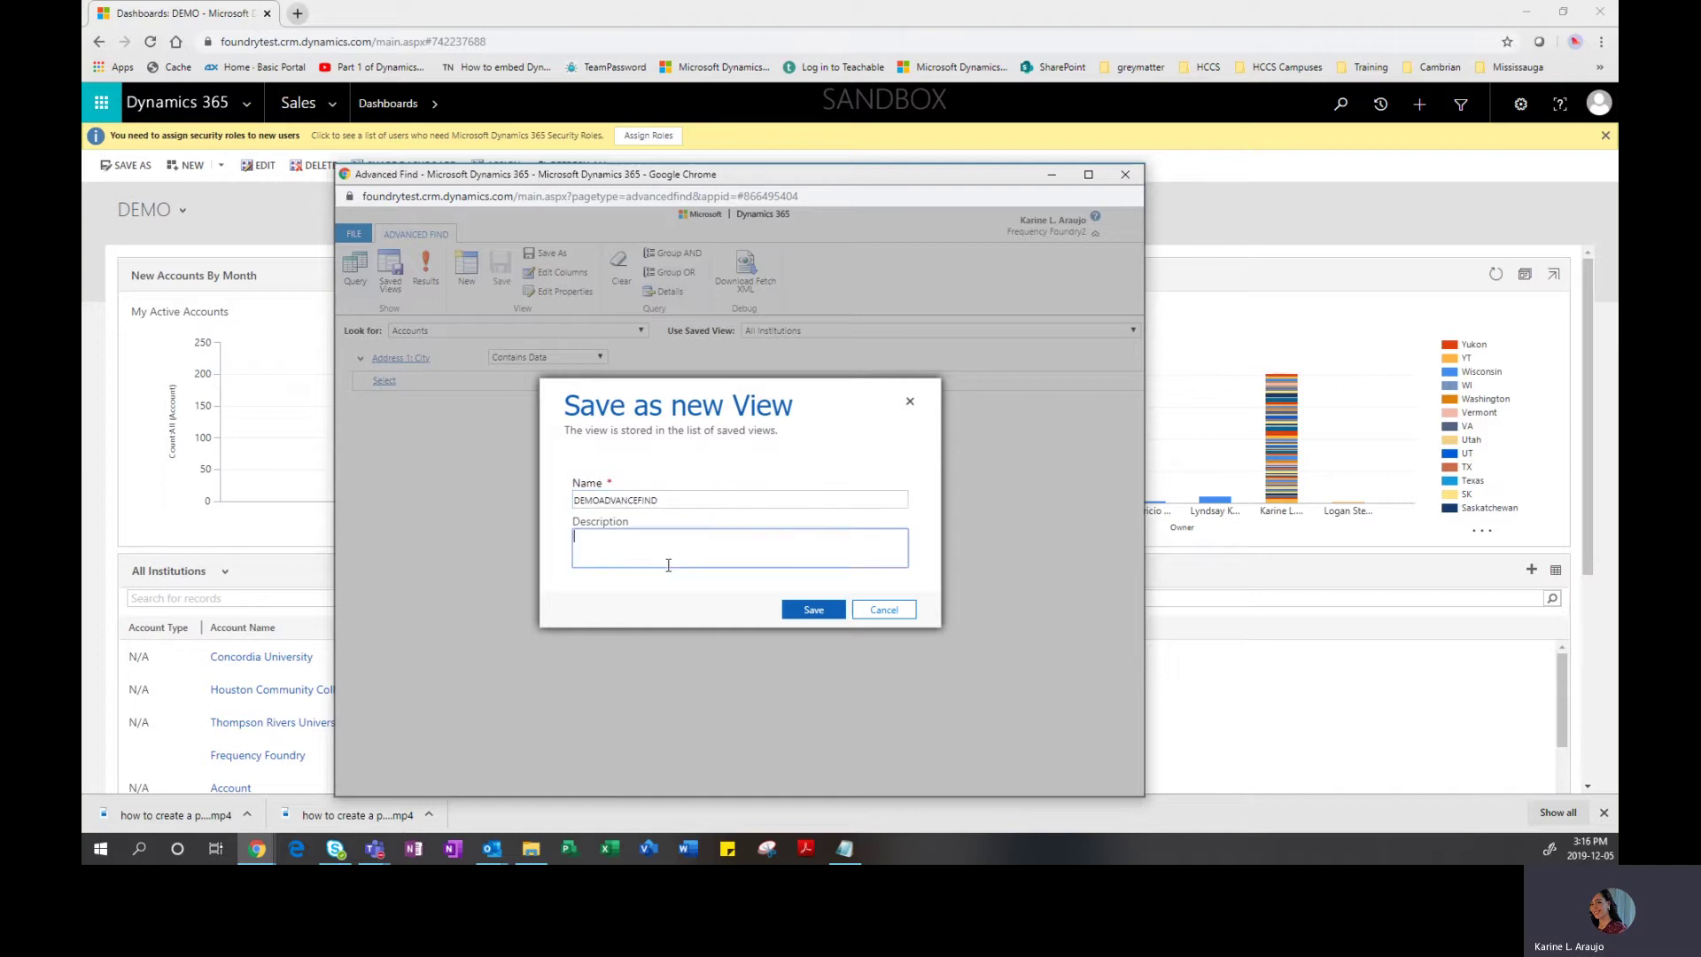
pyautogui.click(820, 617)
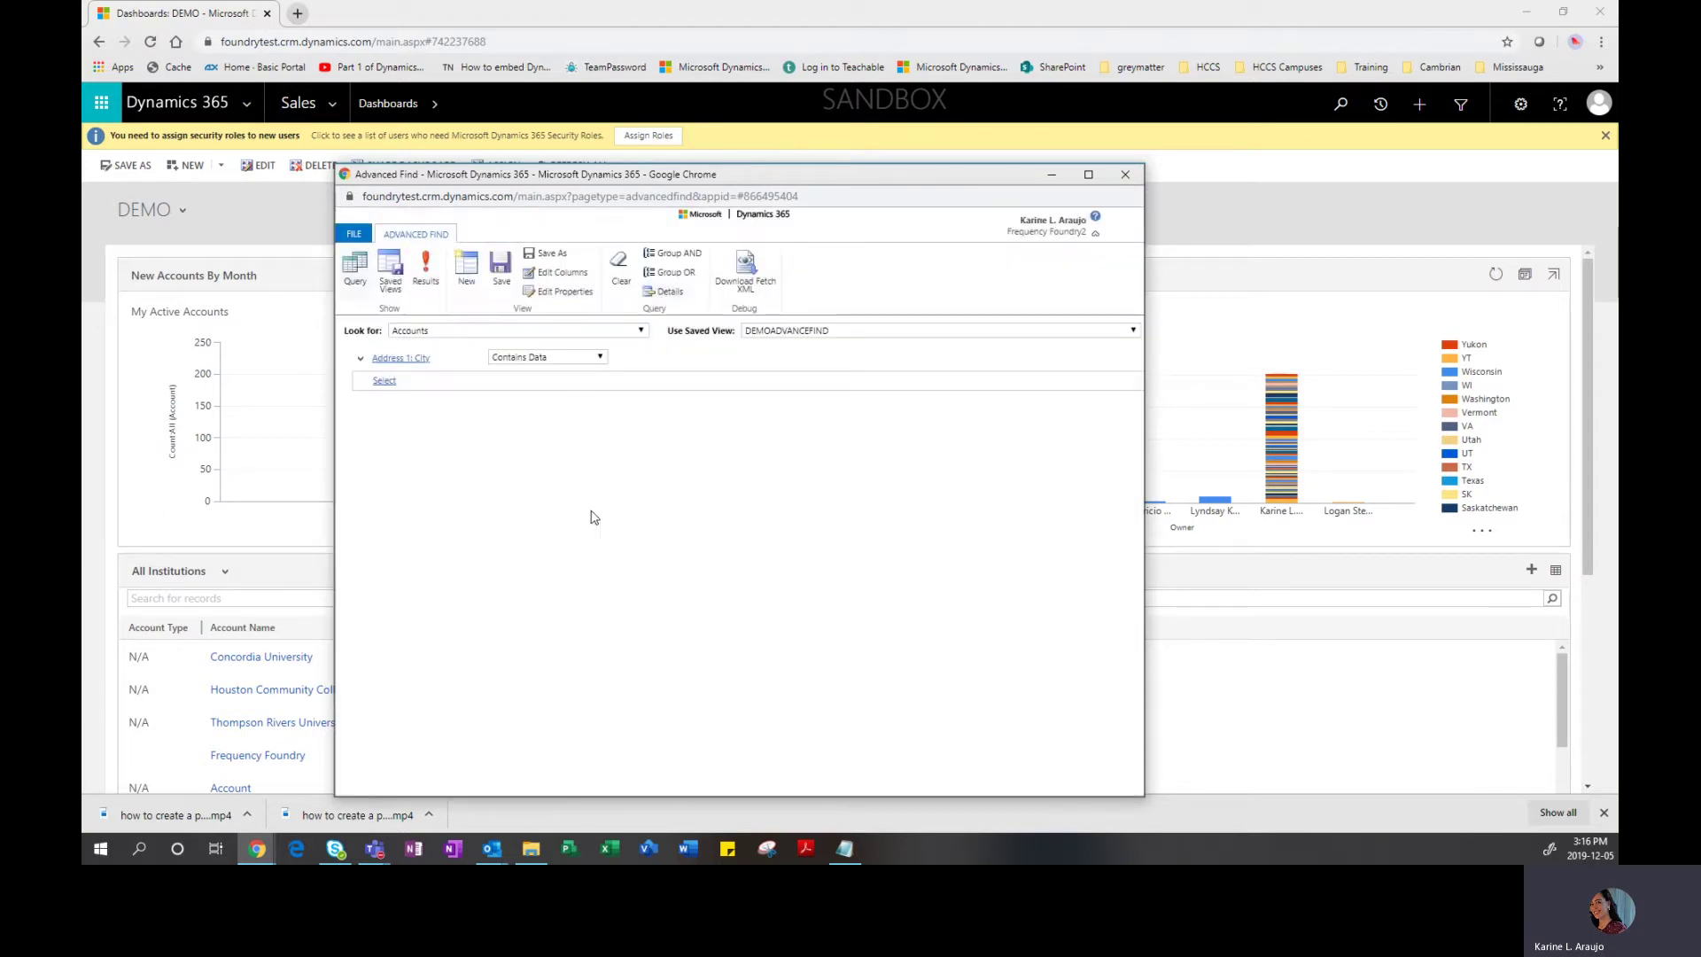
# Review the columns of the DEMOADVANCEFIND view and leave them without changes
pyautogui.click(572, 273)
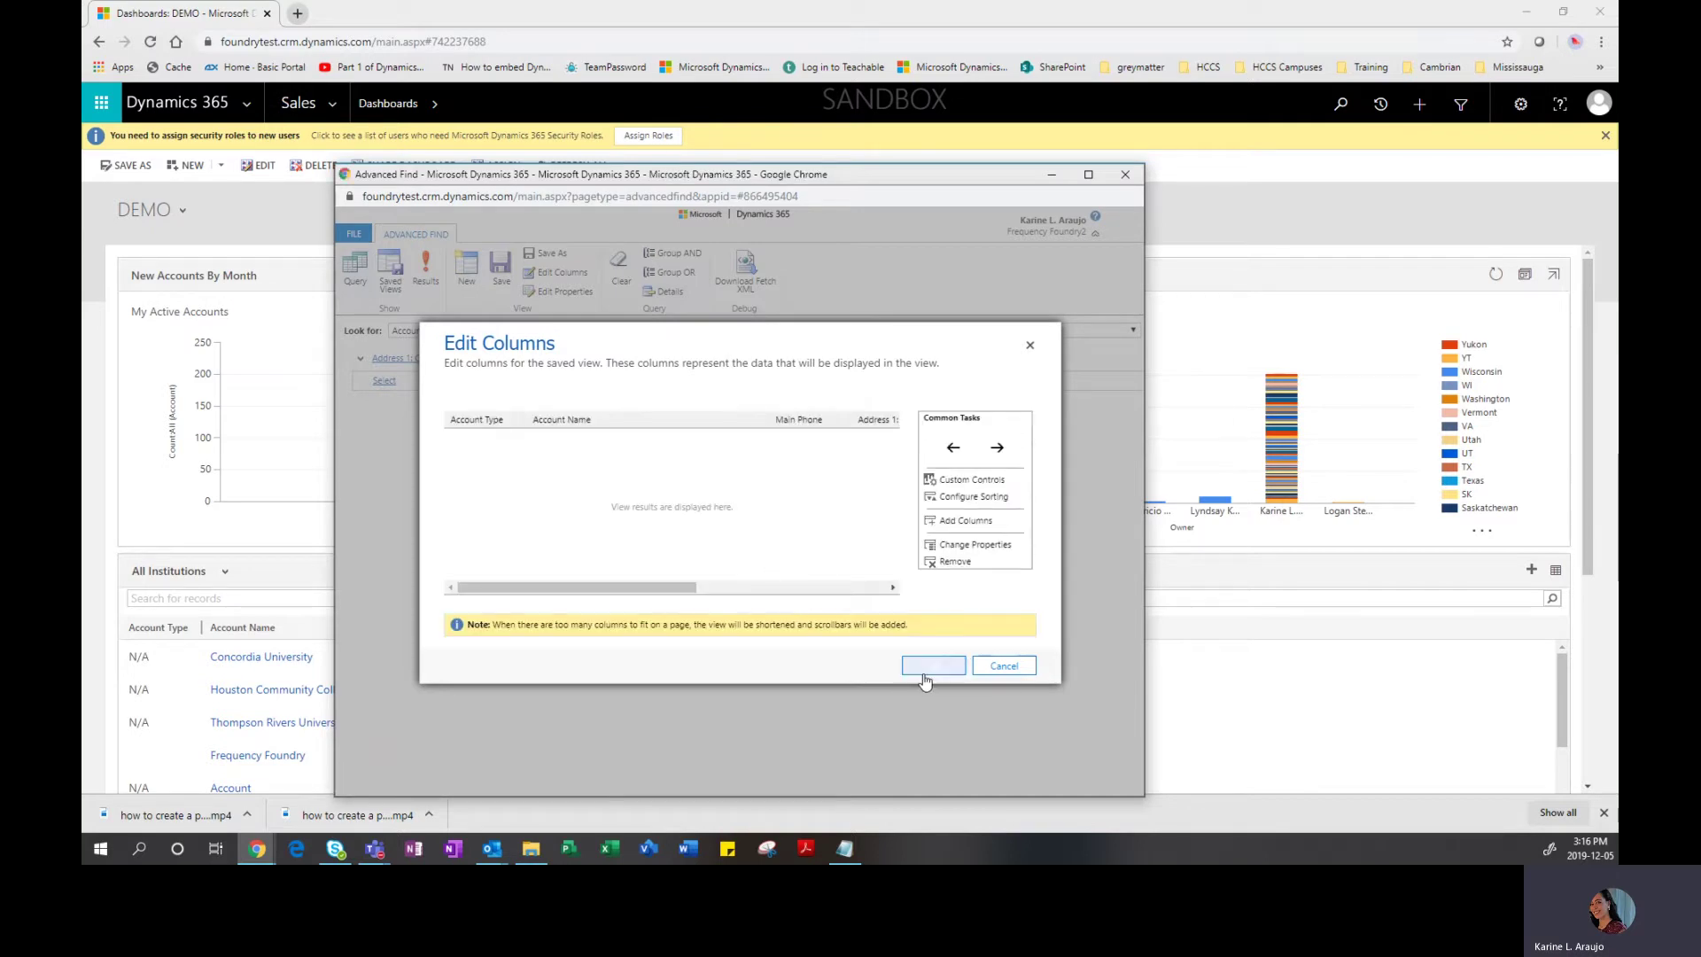
pyautogui.moveTo(656, 592); pyautogui.dragTo(472, 550)
pyautogui.click(1021, 666)
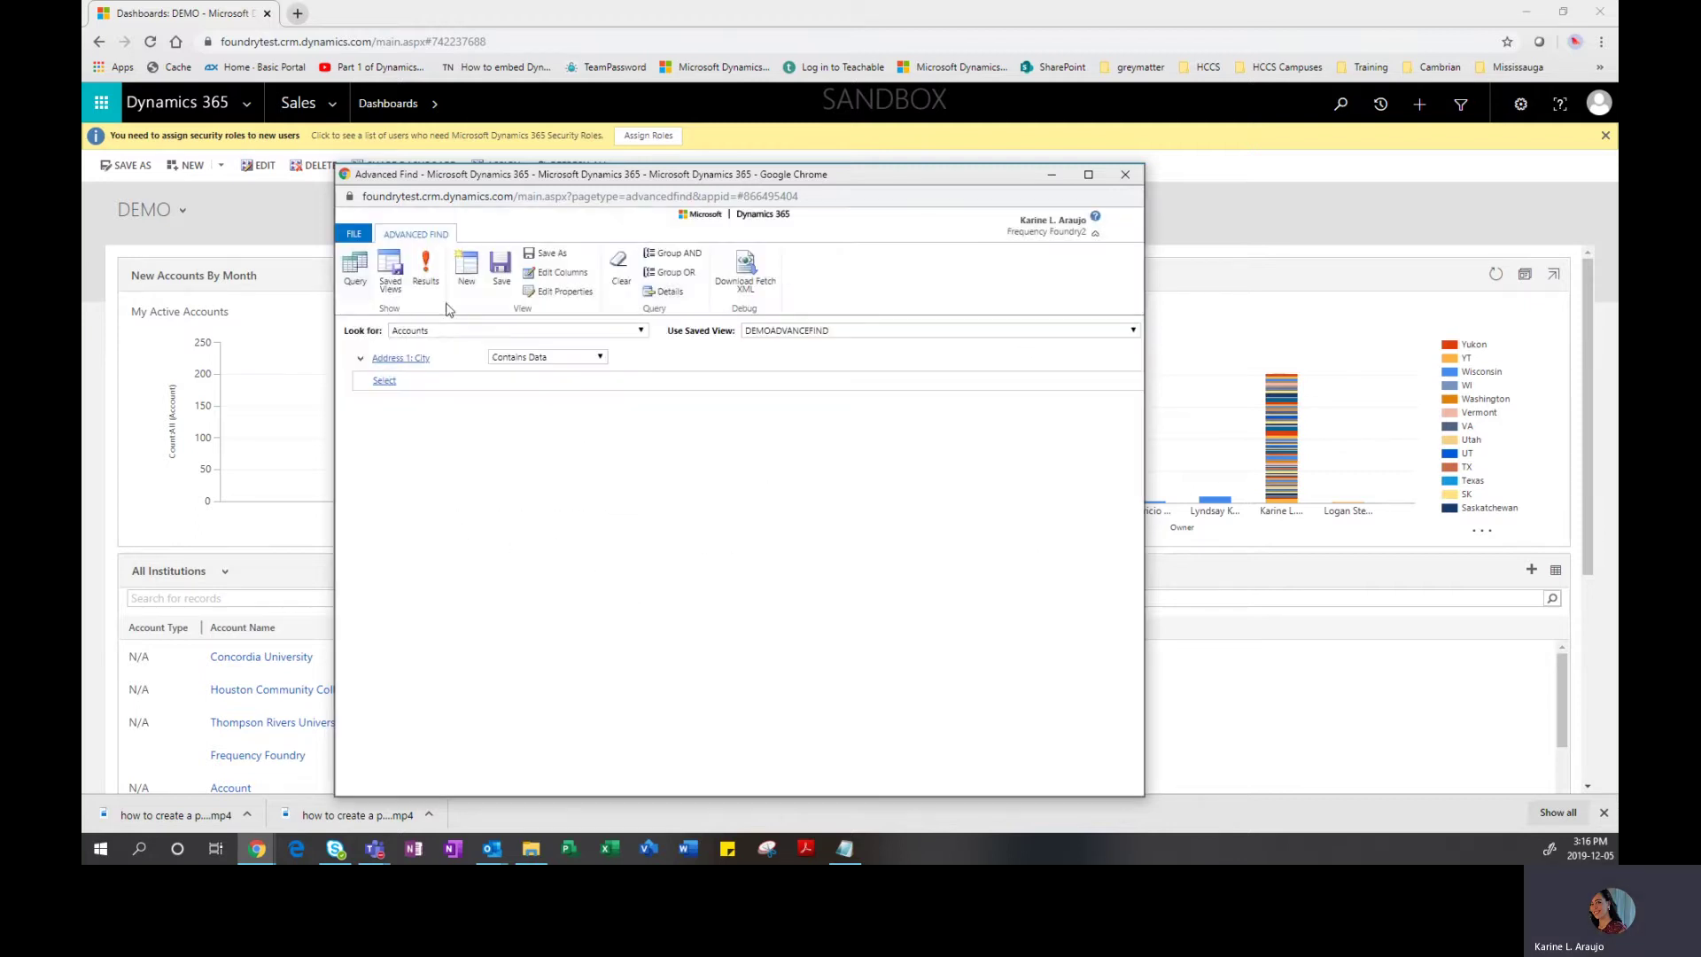
# Run the query of the DEMOADVANCEFIND view, check its results, and return to the criteria
pyautogui.click(358, 263)
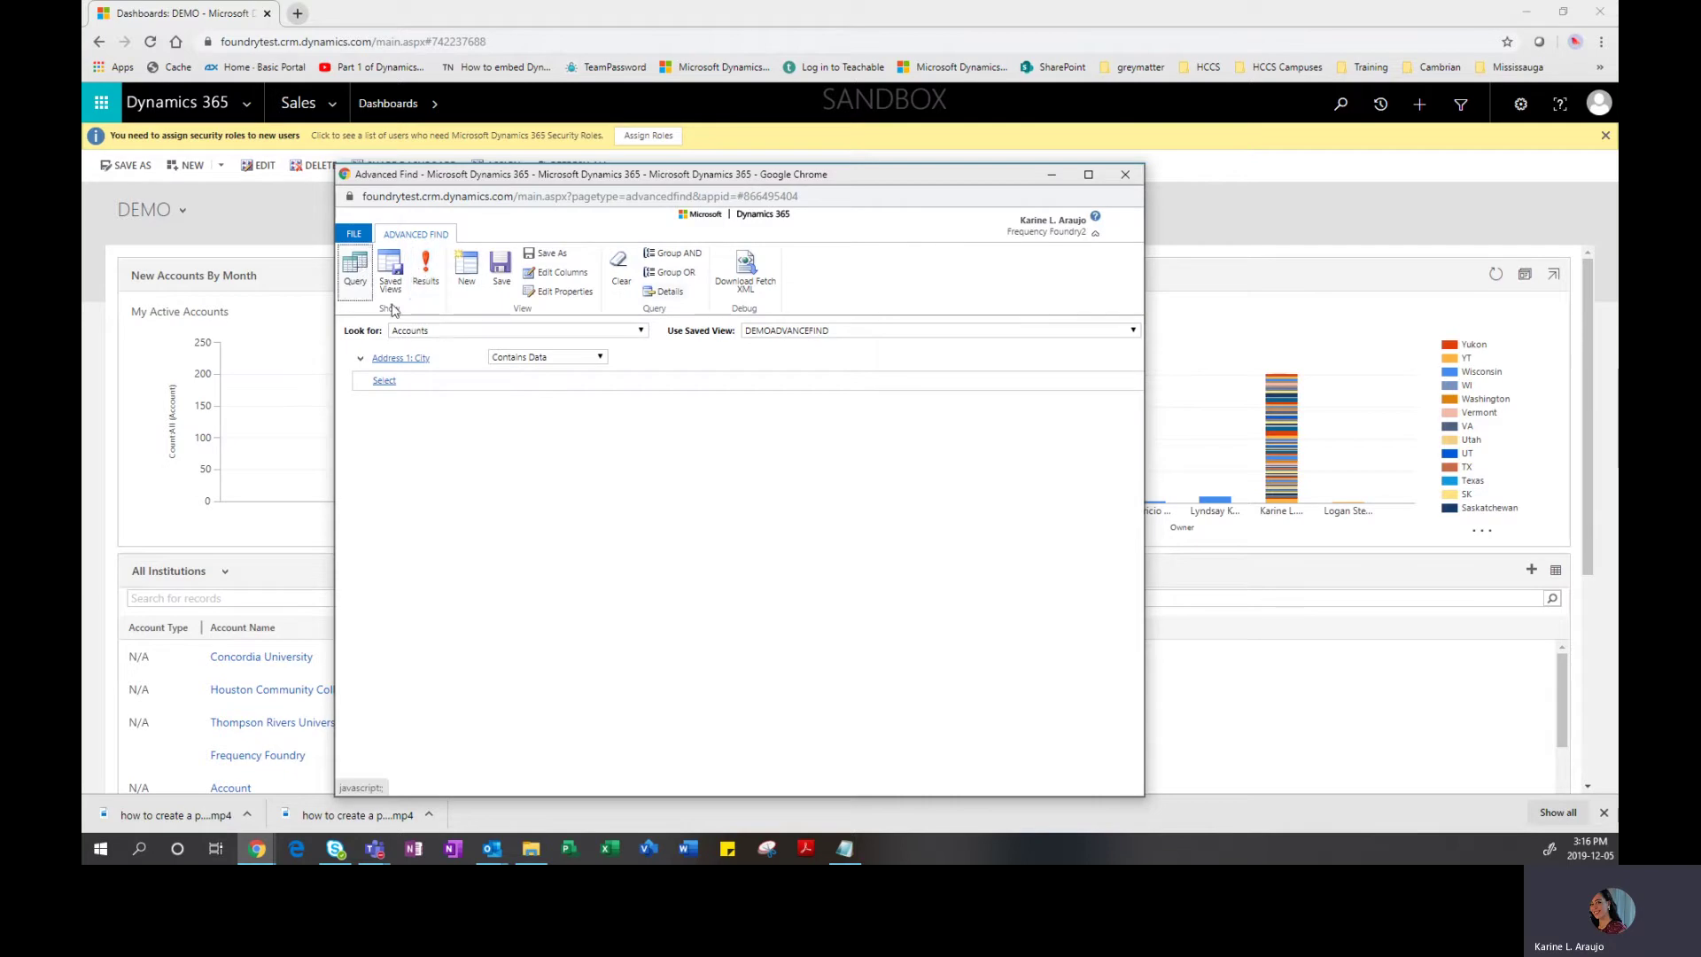
pyautogui.click(491, 331)
pyautogui.click(888, 496)
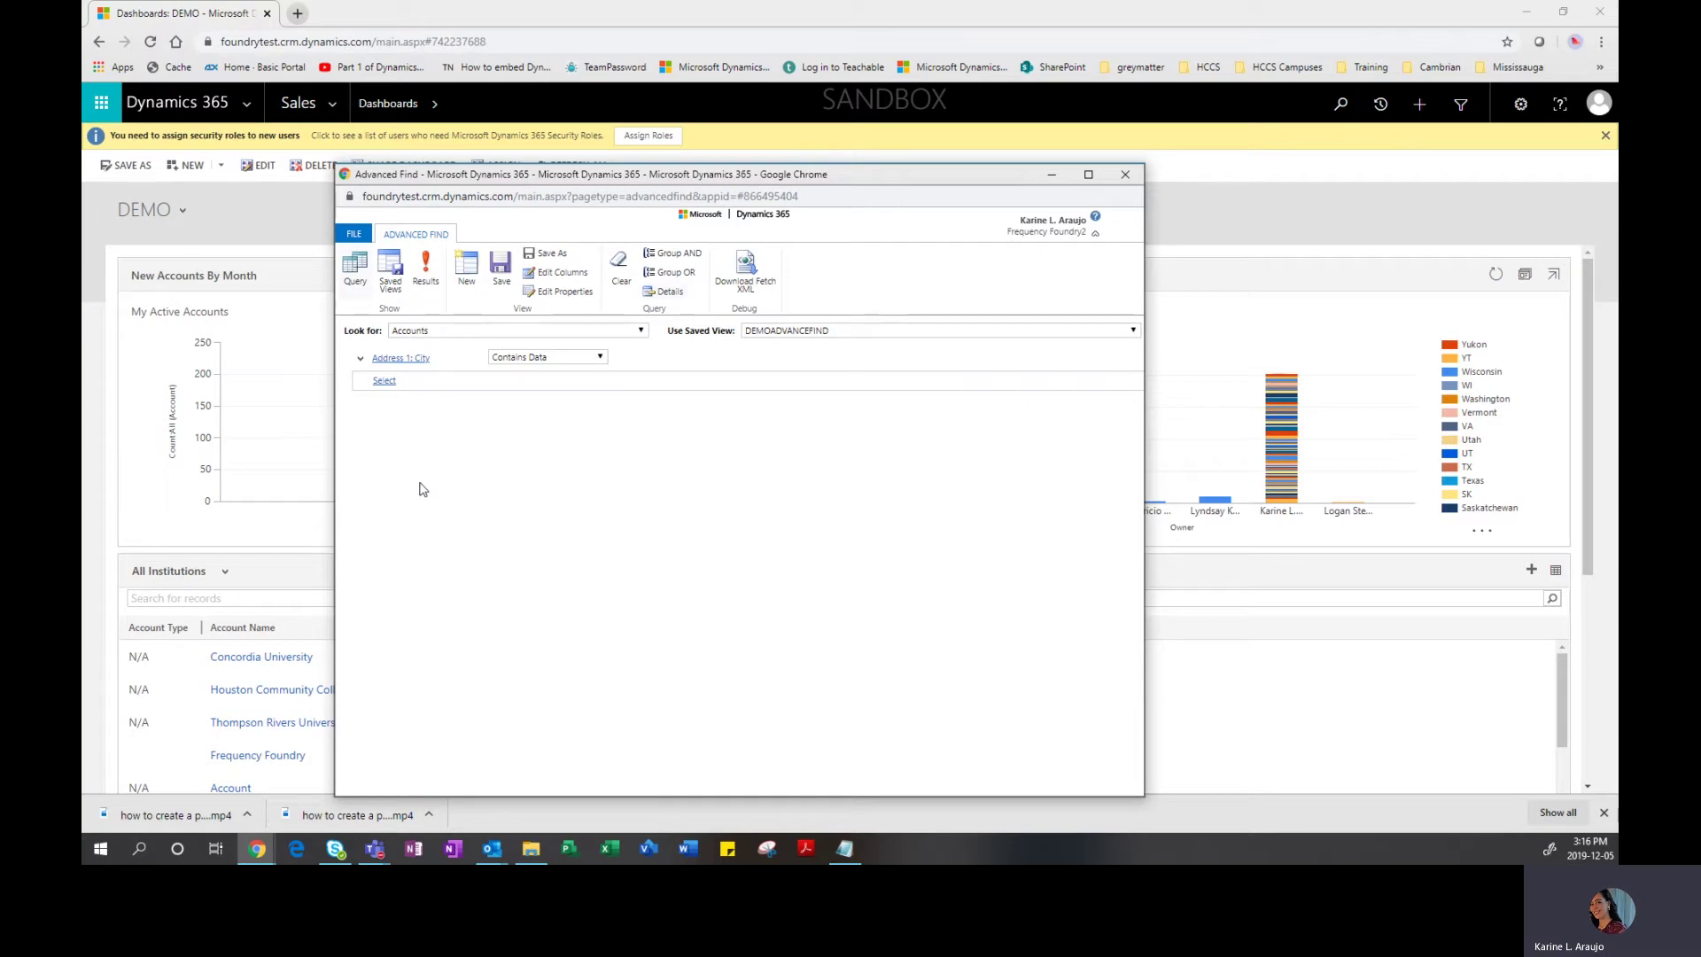
pyautogui.click(426, 268)
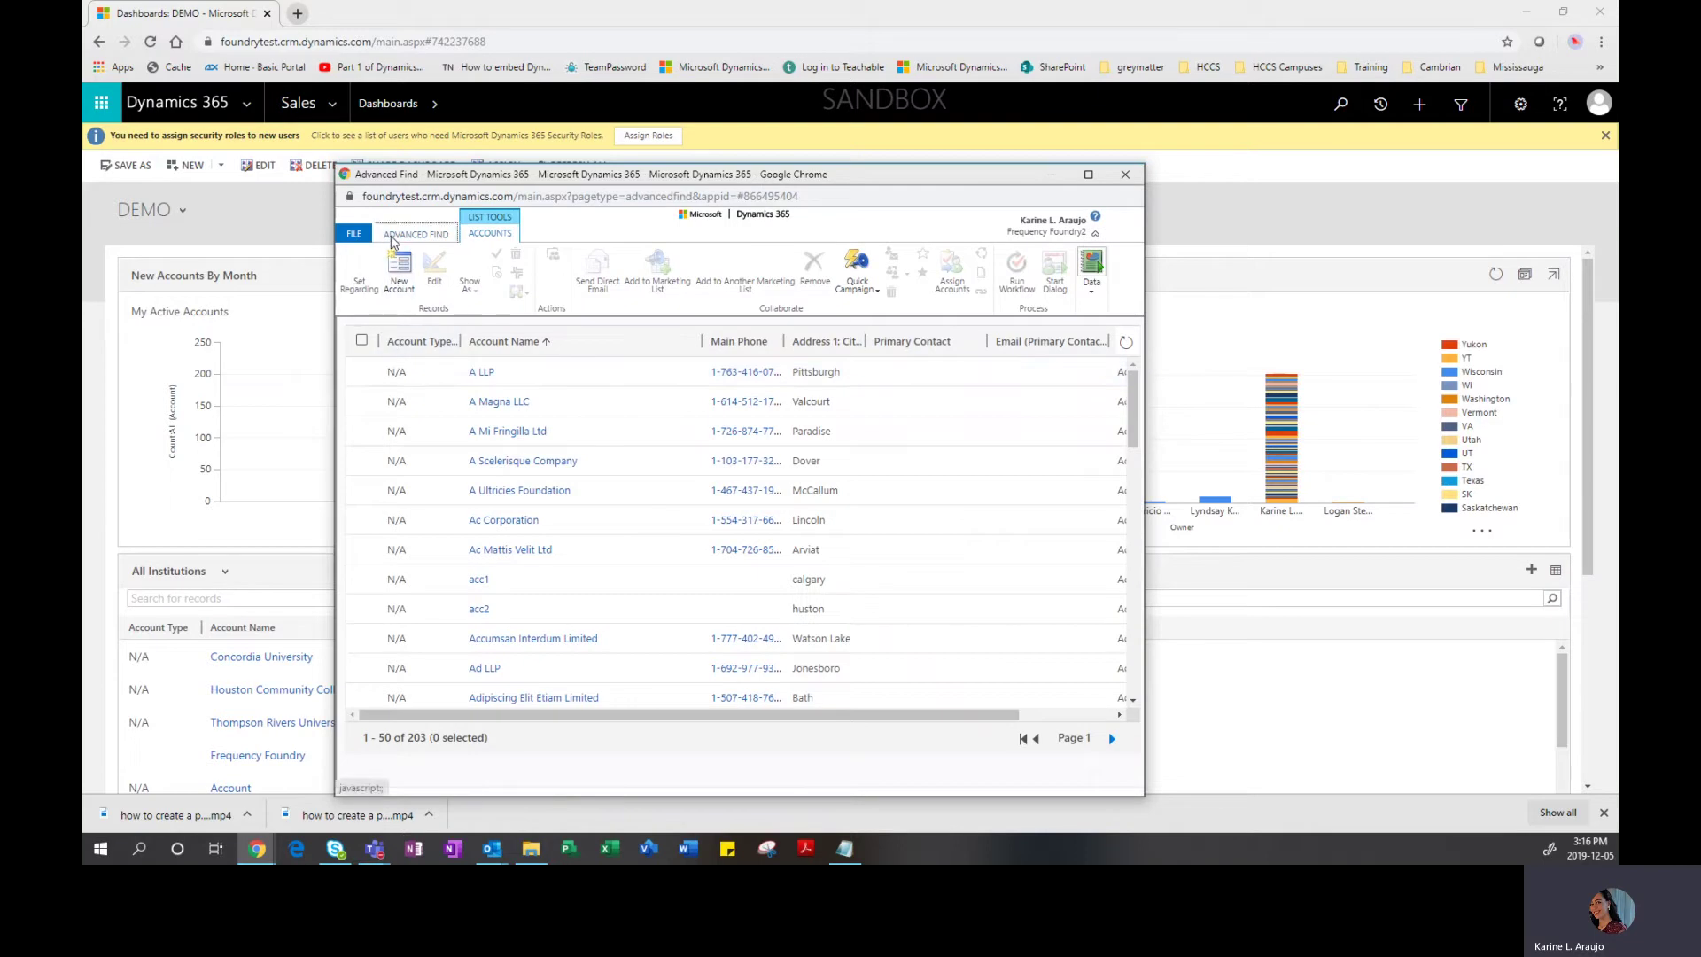
pyautogui.click(356, 268)
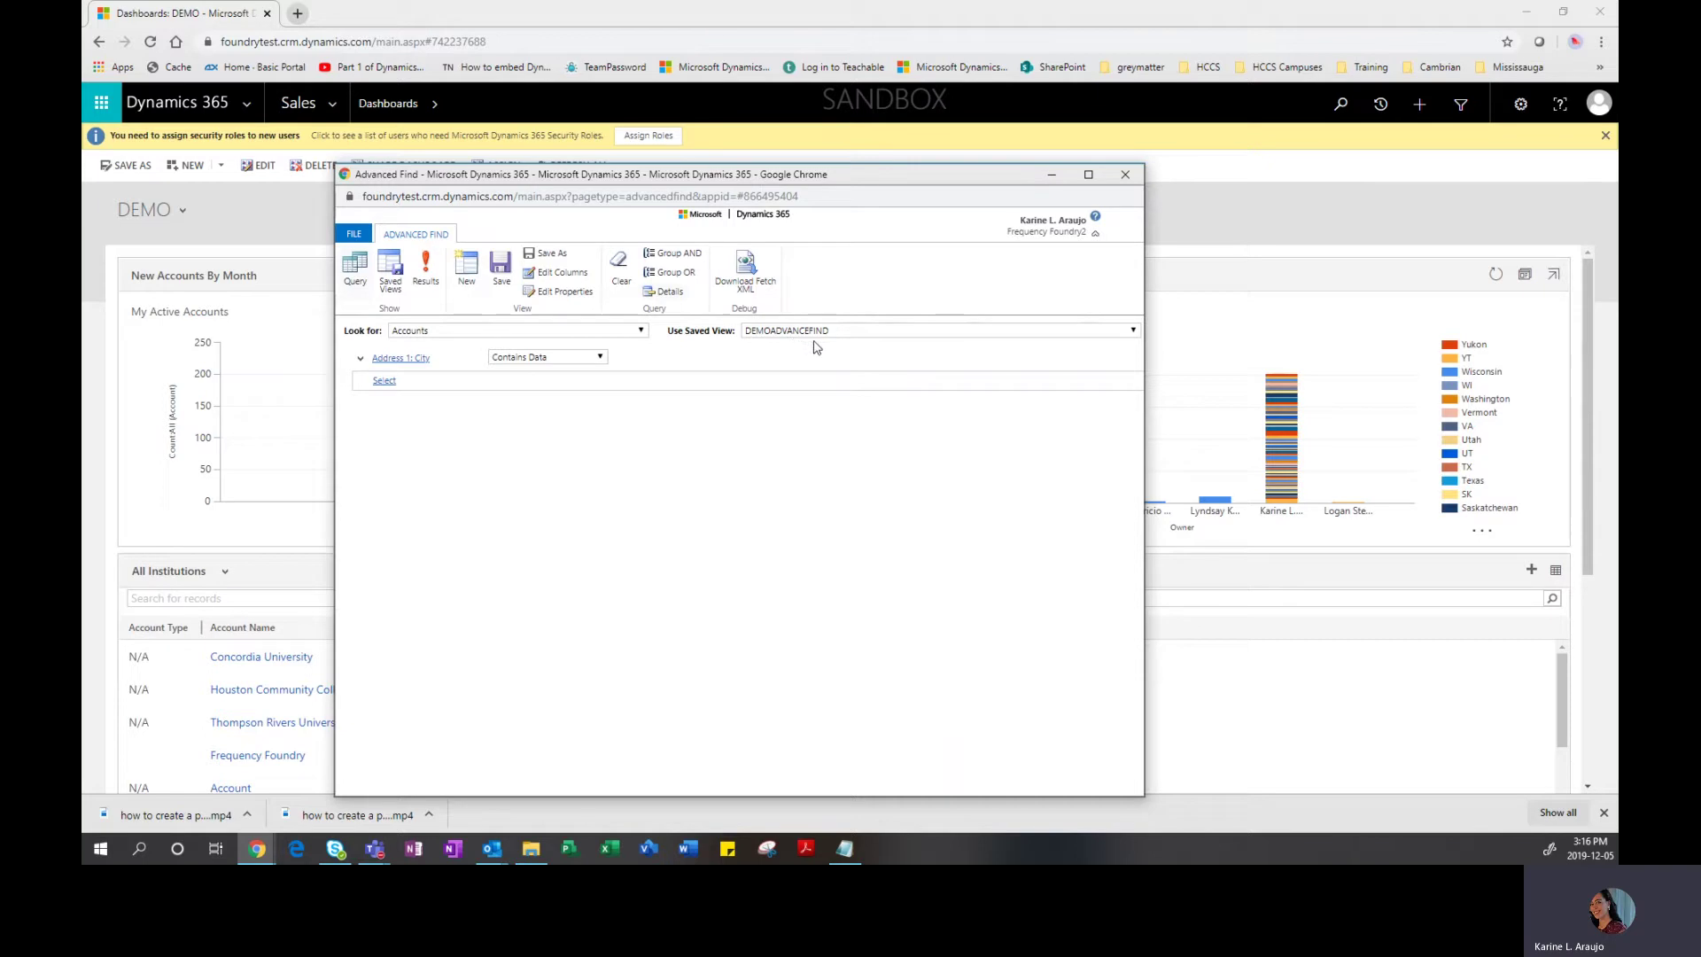
# Close the Advanced Find window and open the Accounts list of the Sales area
pyautogui.click(1125, 176)
pyautogui.click(330, 104)
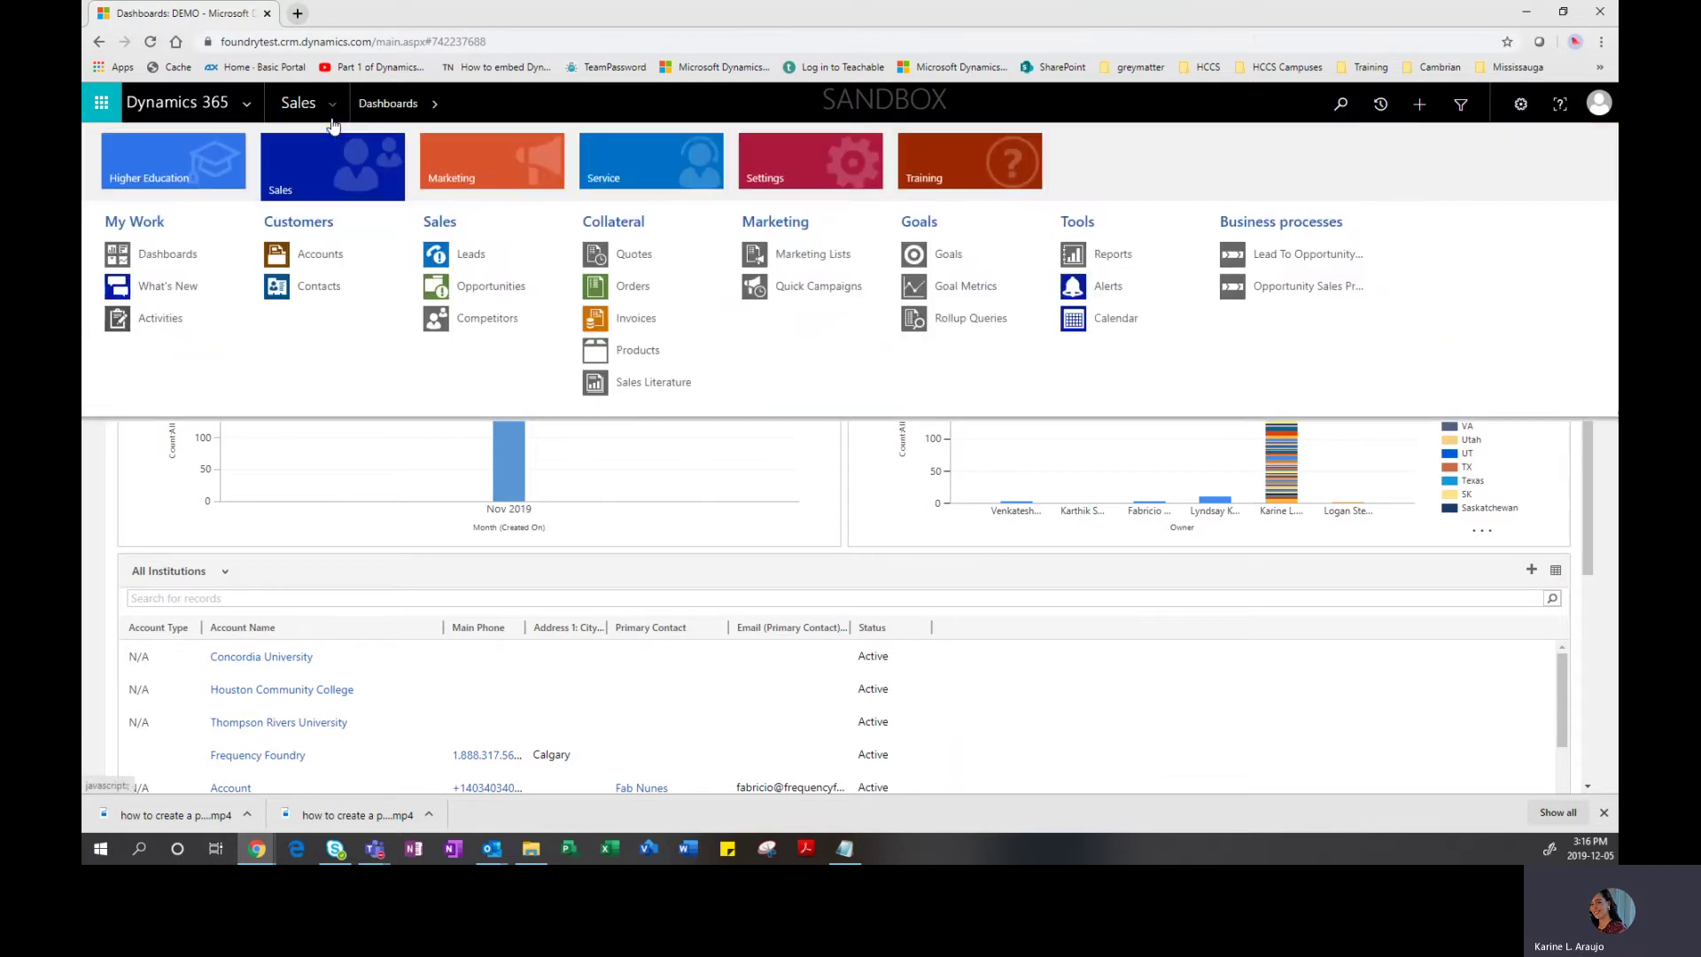
pyautogui.click(321, 254)
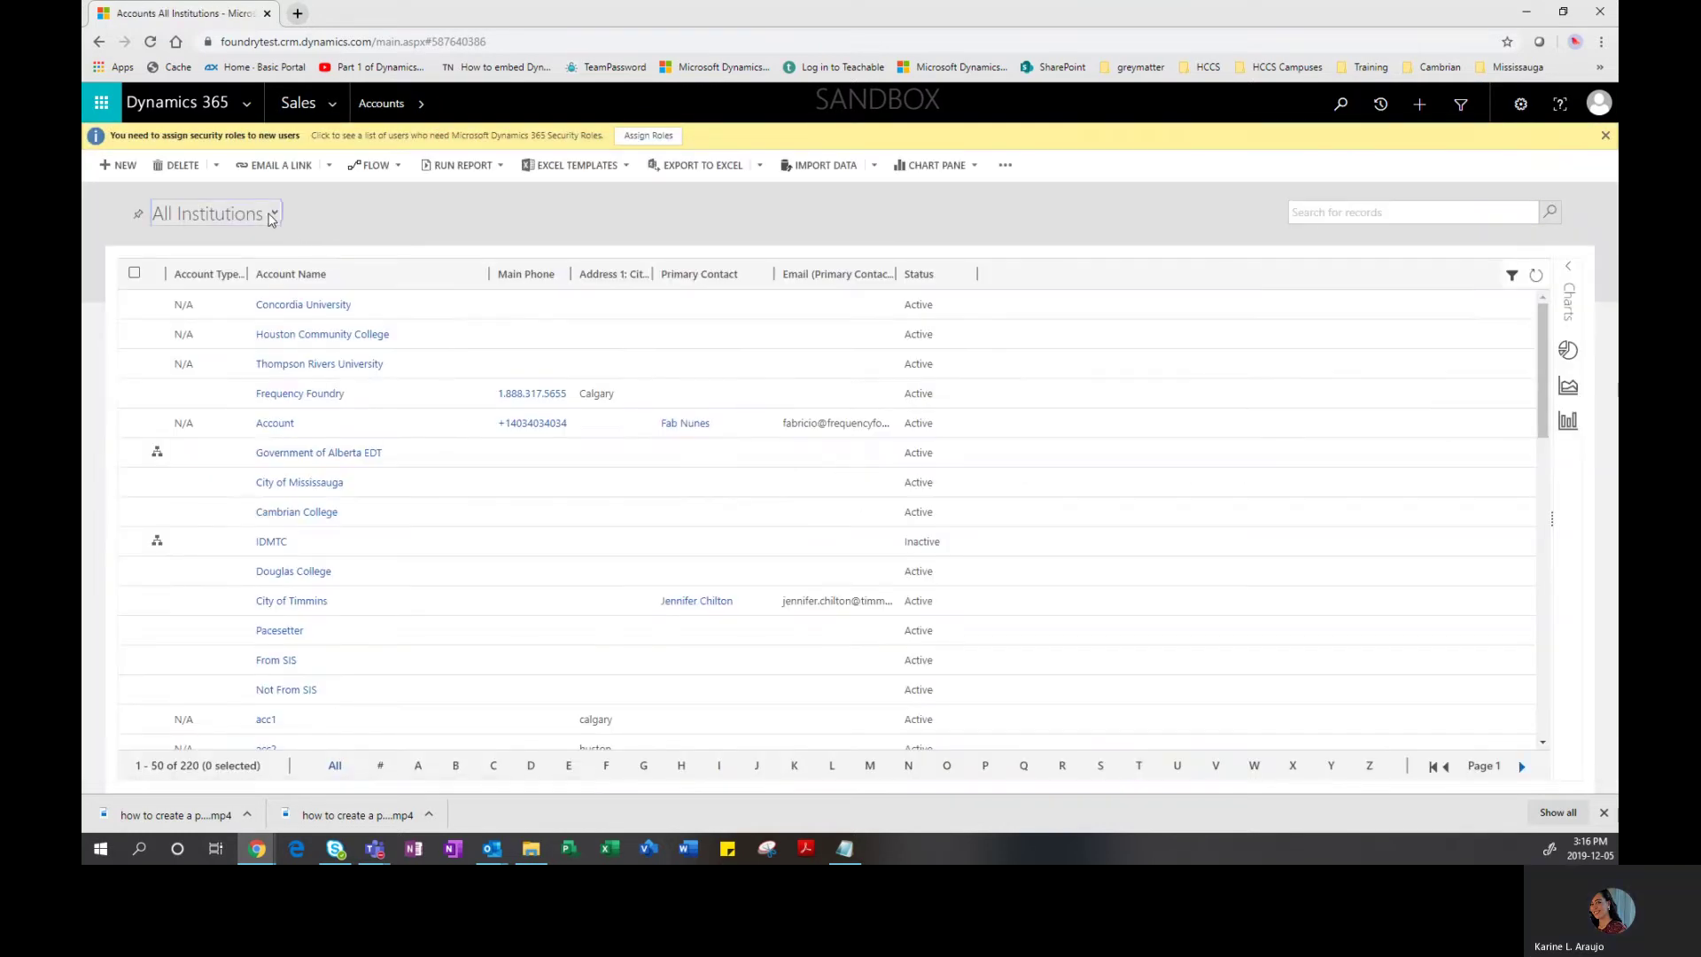
# Look through the system and personal views of the Accounts list and switch it to DEMOADVANCEFIND
pyautogui.click(273, 215)
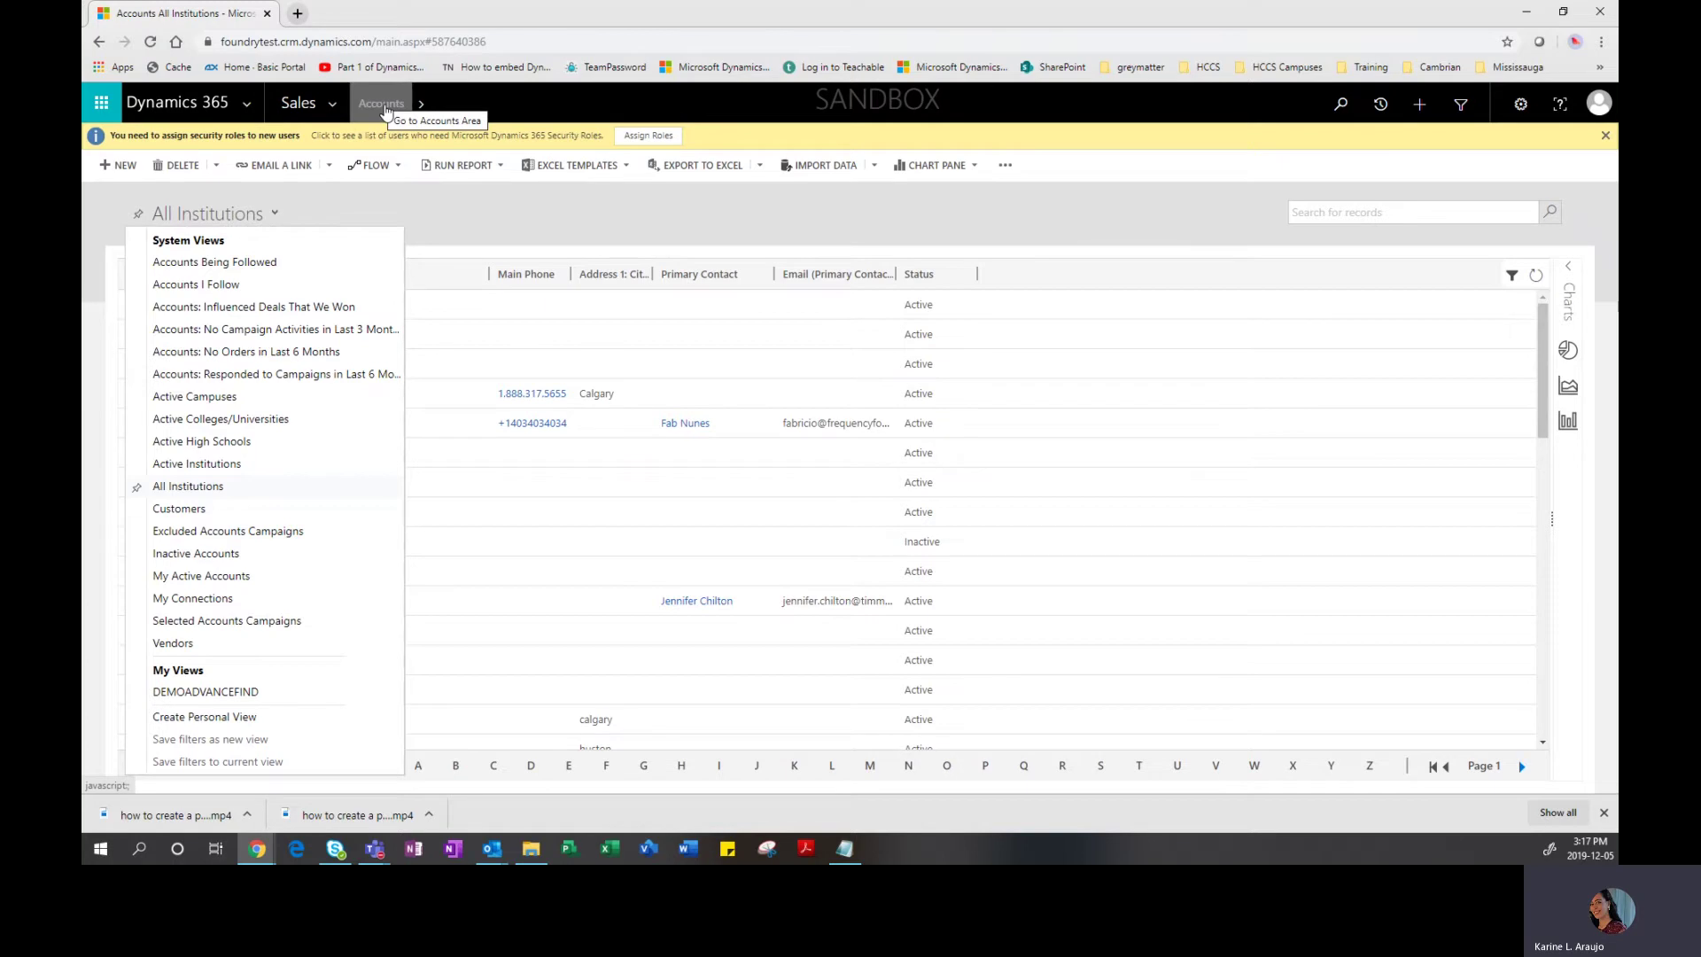
pyautogui.click(384, 106)
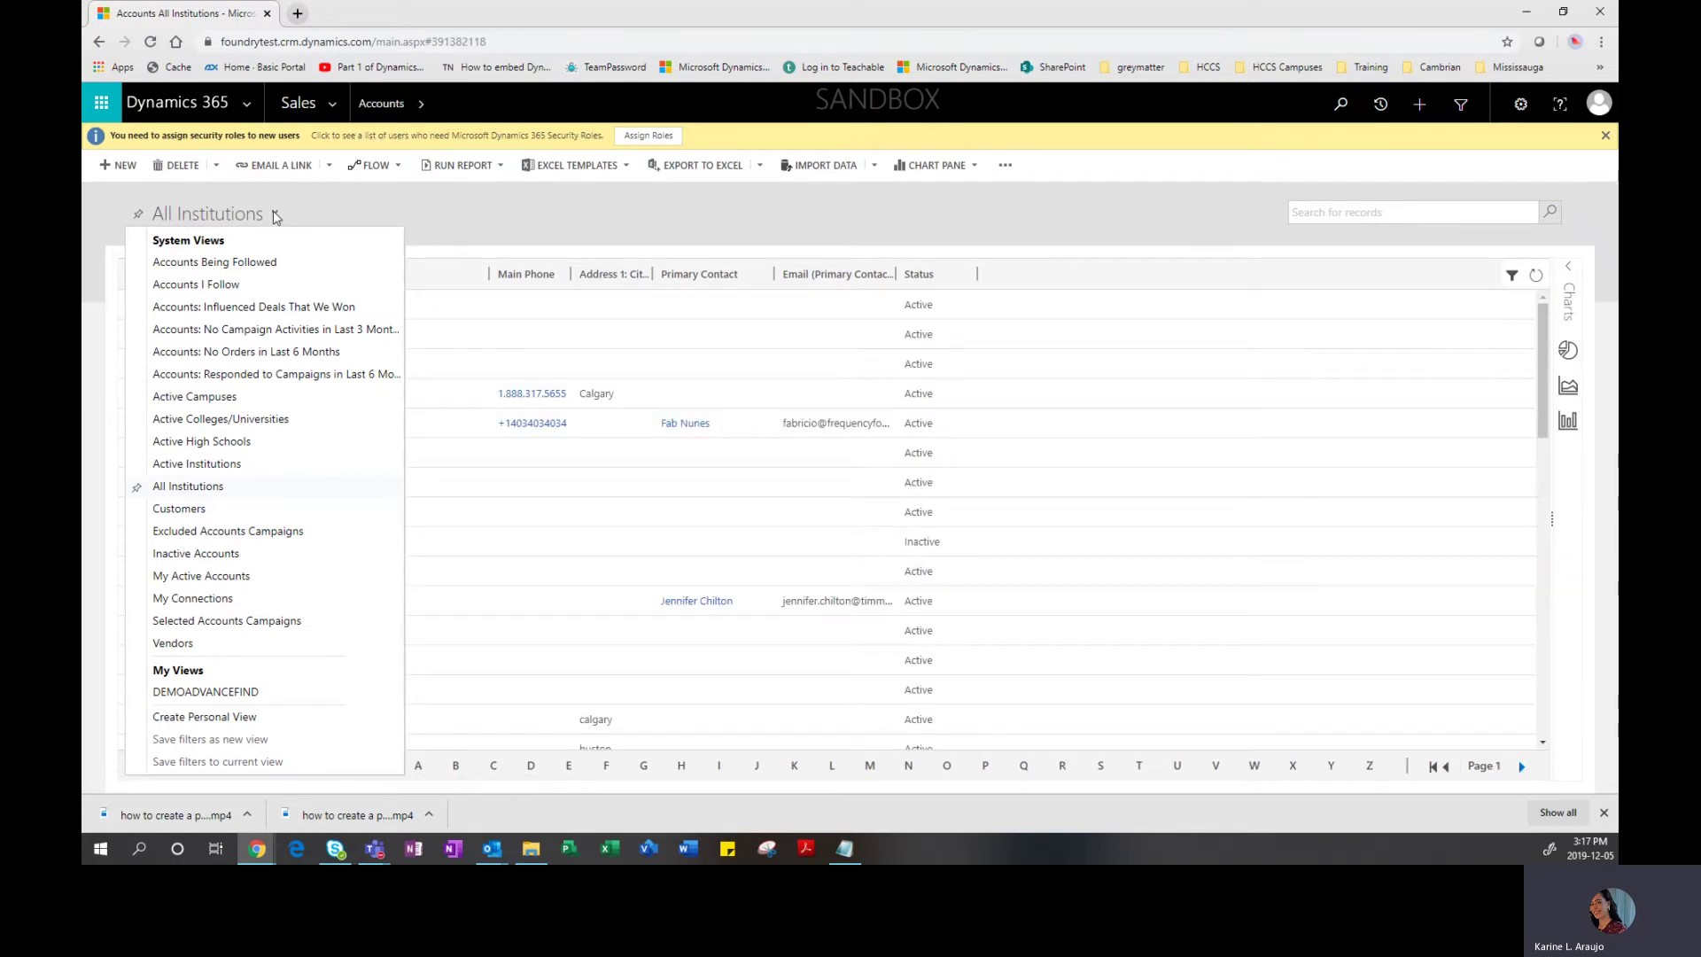
pyautogui.click(324, 216)
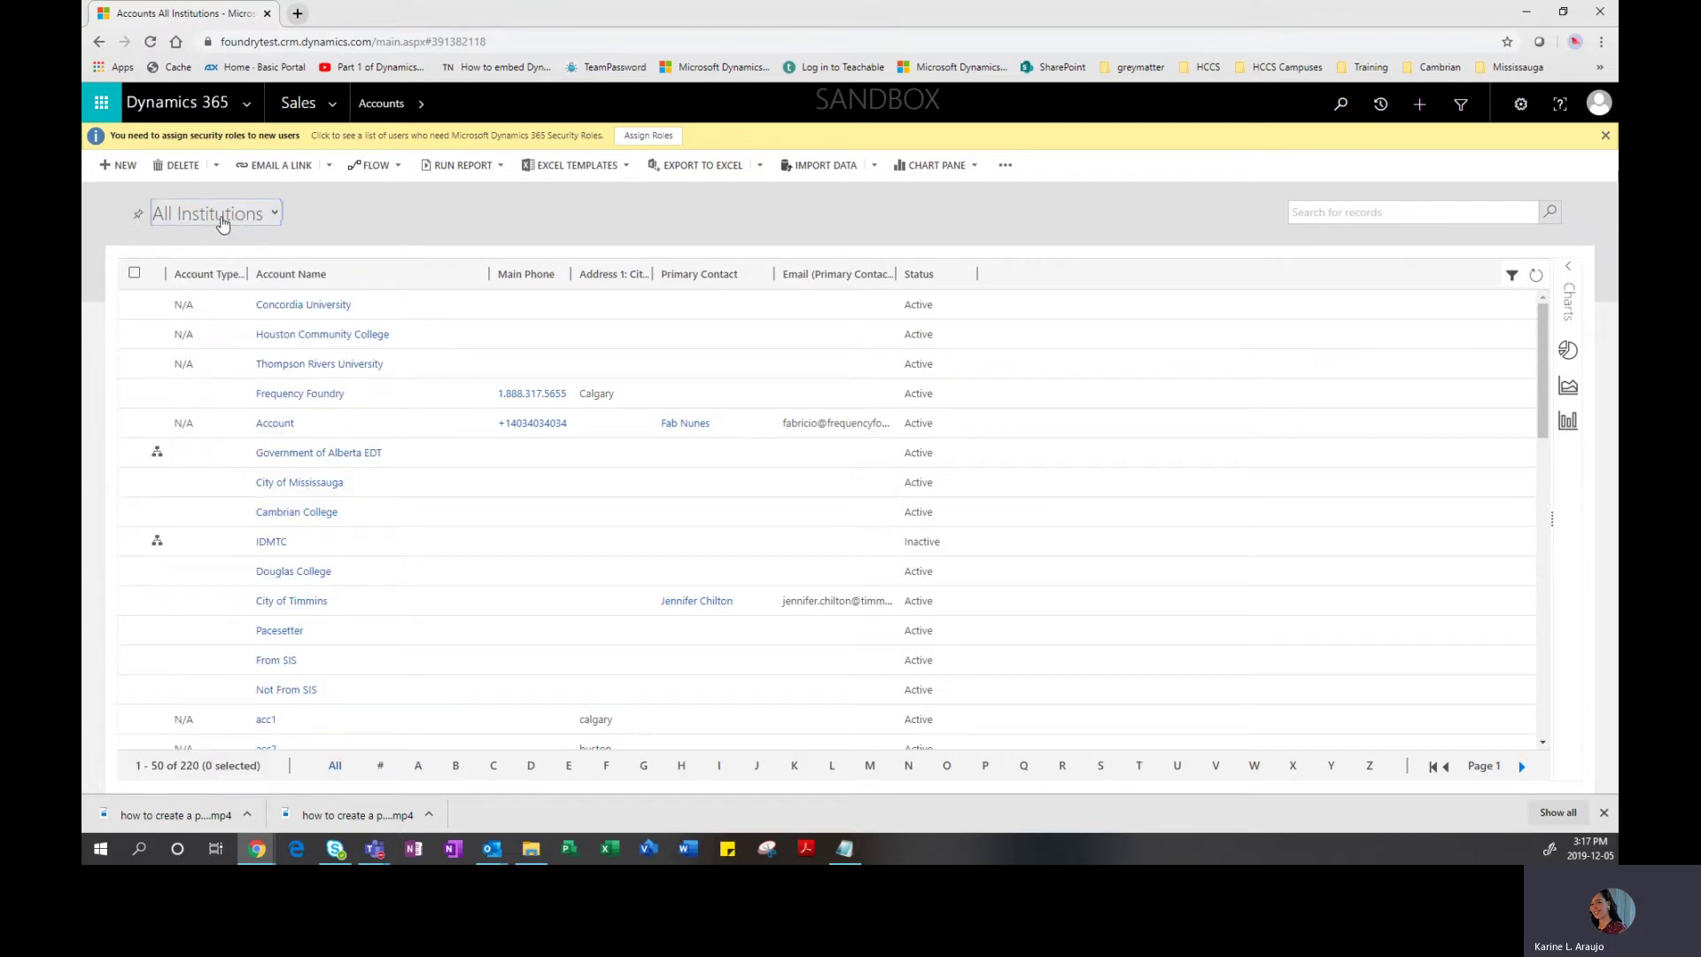
pyautogui.click(223, 224)
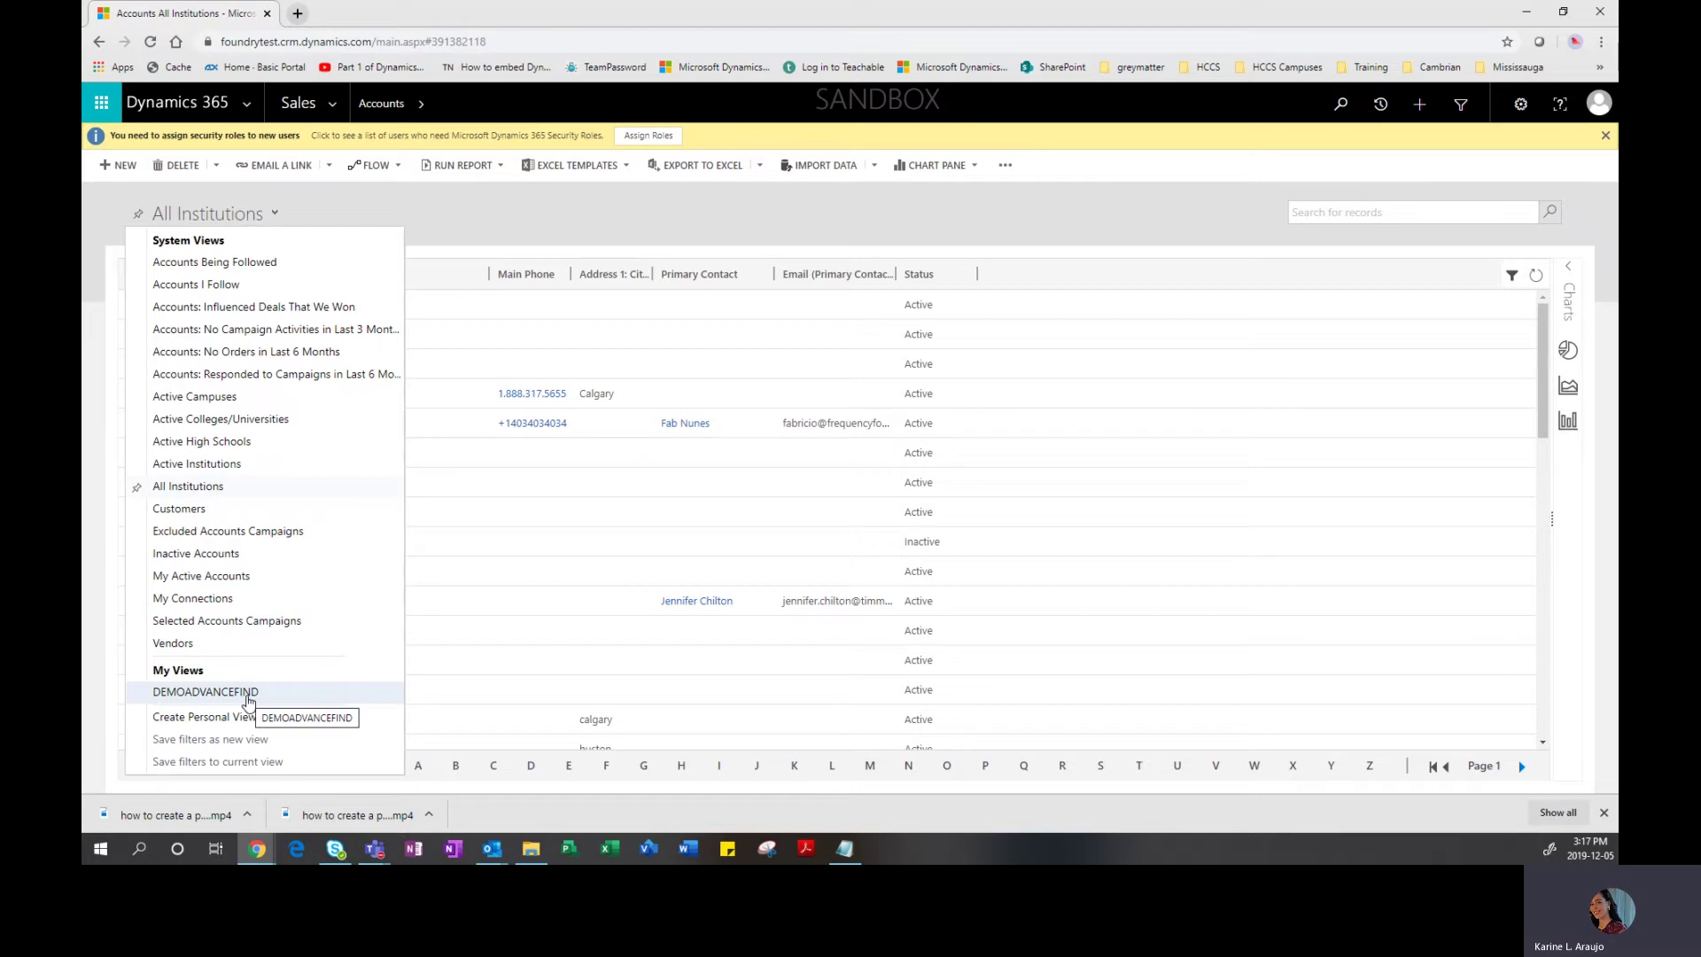
pyautogui.click(247, 700)
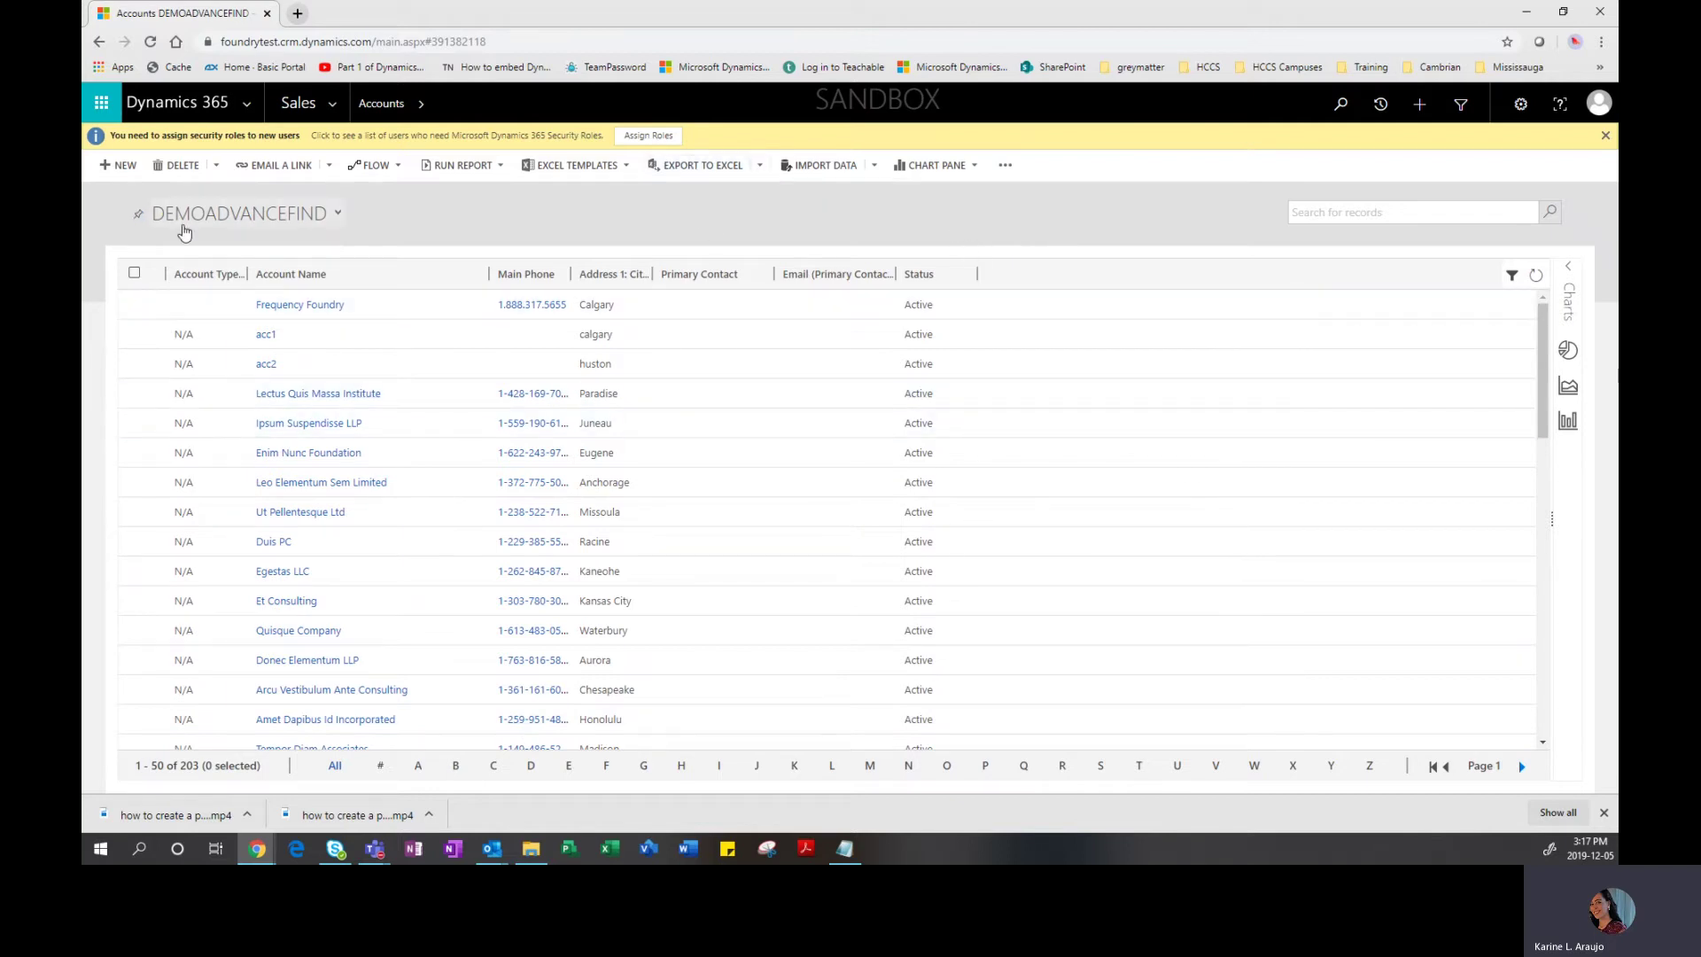
# Look at the Excel export and the Excel template introduction for the DEMOADVANCEFIND view, cancelling both without saving anything
pyautogui.click(700, 167)
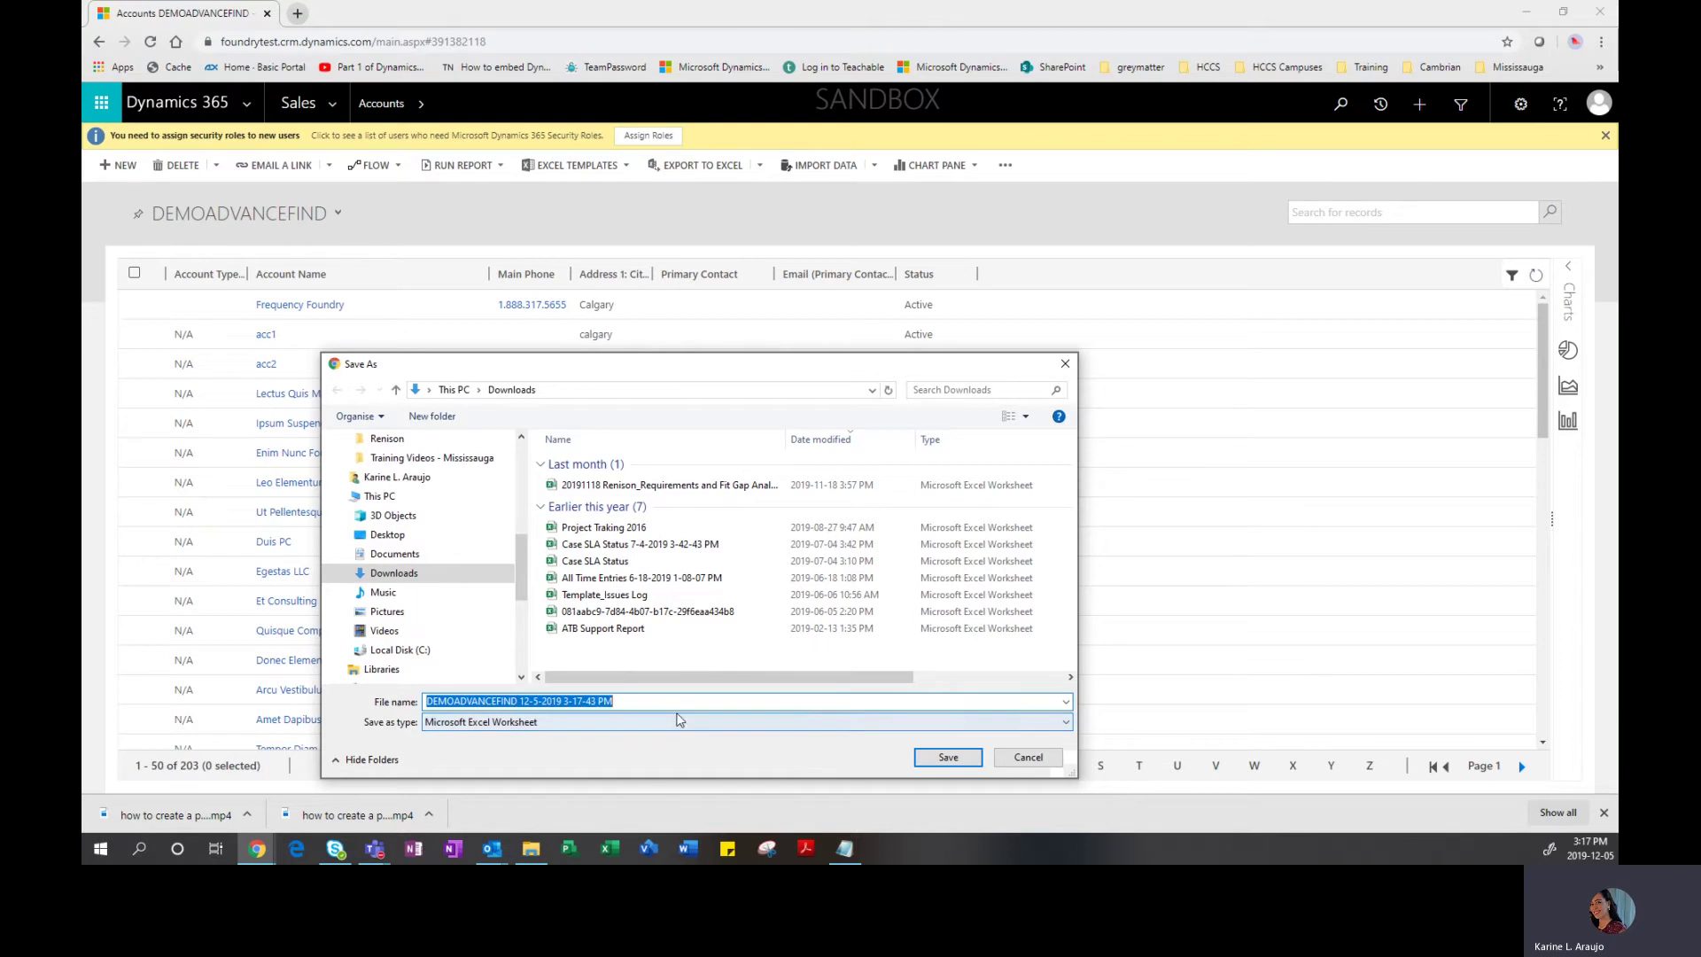
pyautogui.click(1028, 757)
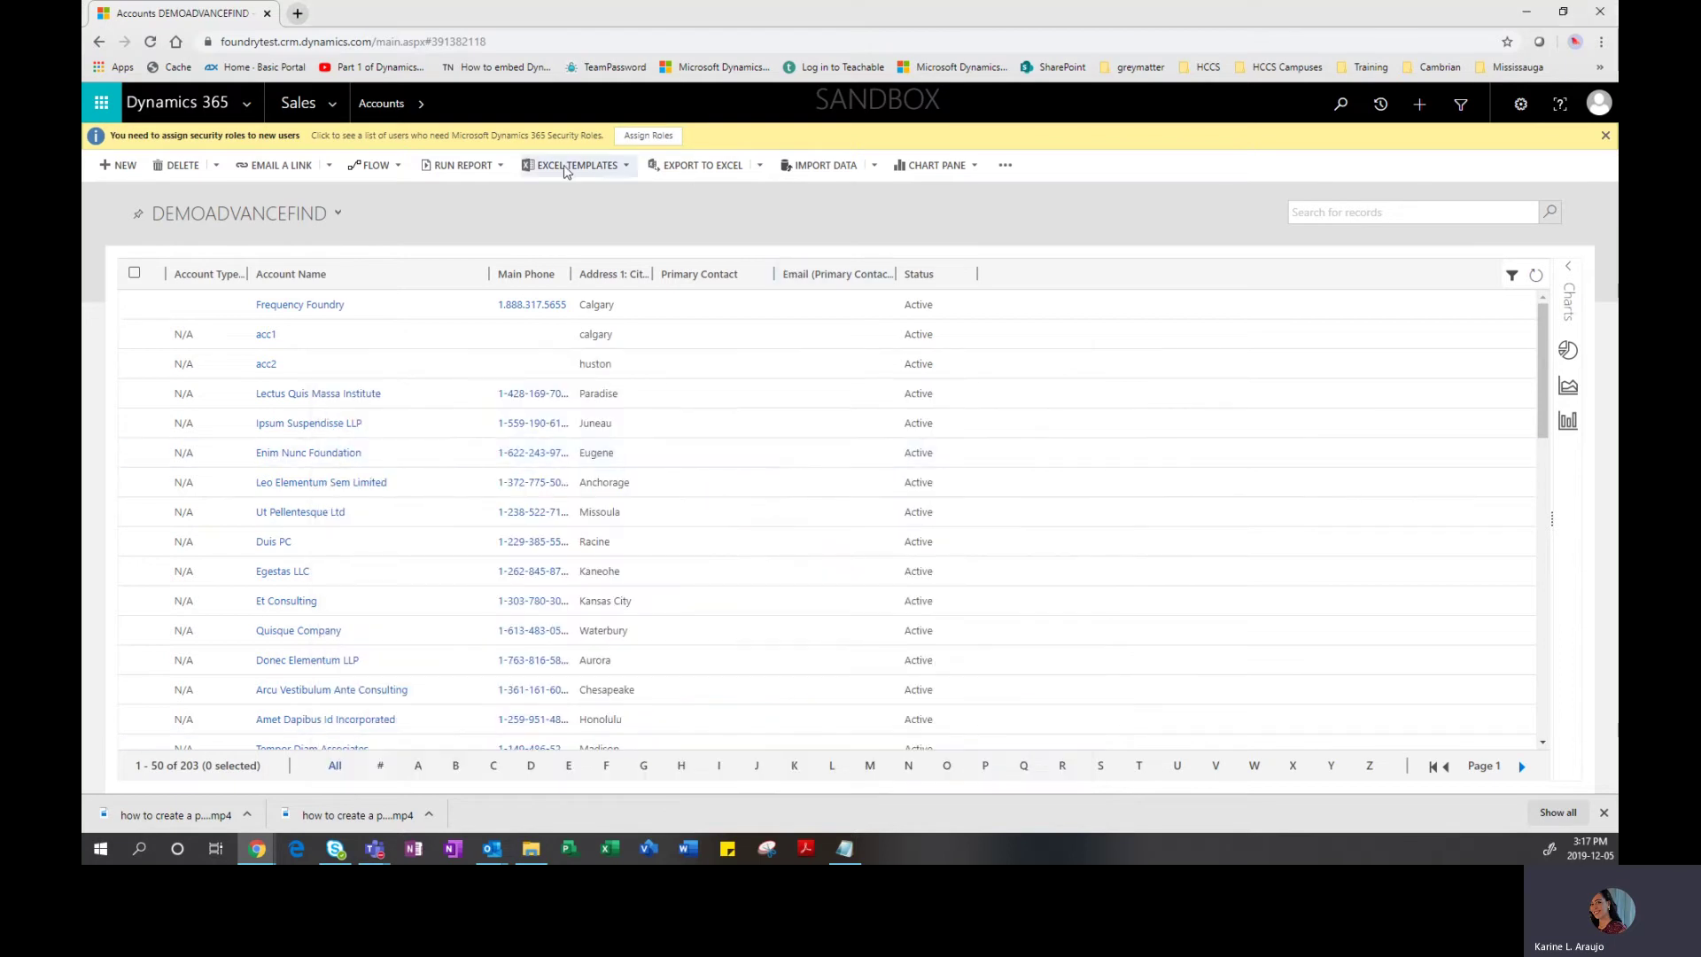
pyautogui.click(558, 171)
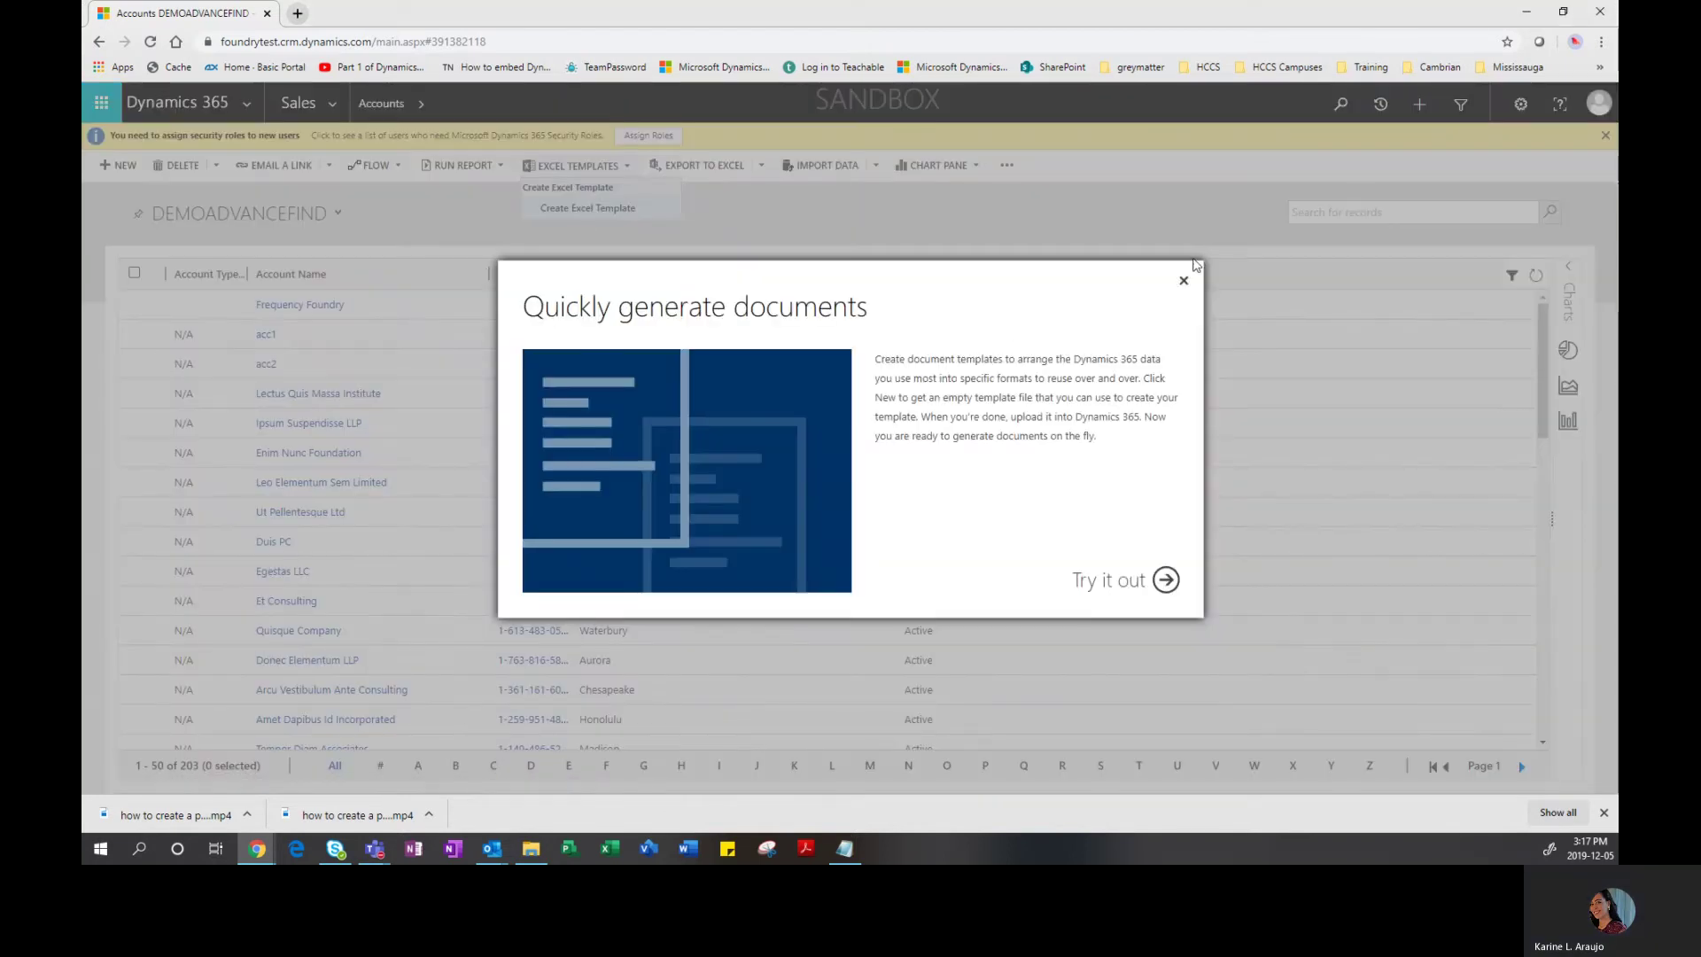
pyautogui.click(1187, 281)
pyautogui.click(965, 196)
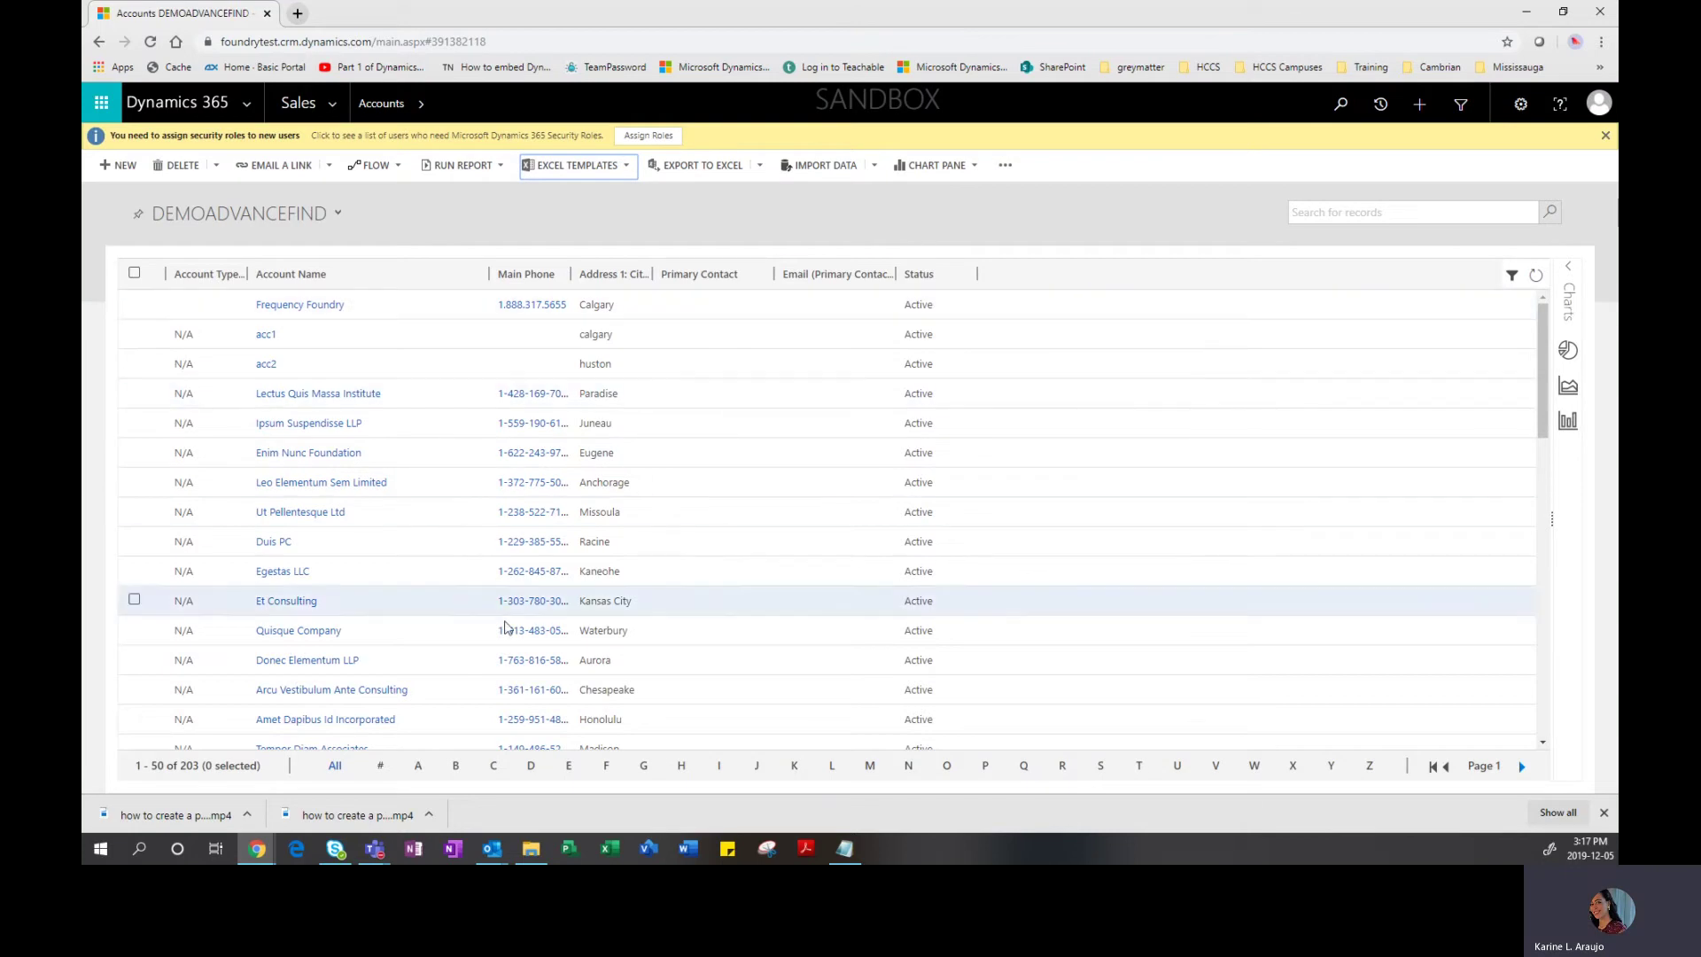
# Show the chart pane for the DEMOADVANCEFIND view with the Top option and change it to Right
pyautogui.click(971, 169)
pyautogui.click(920, 211)
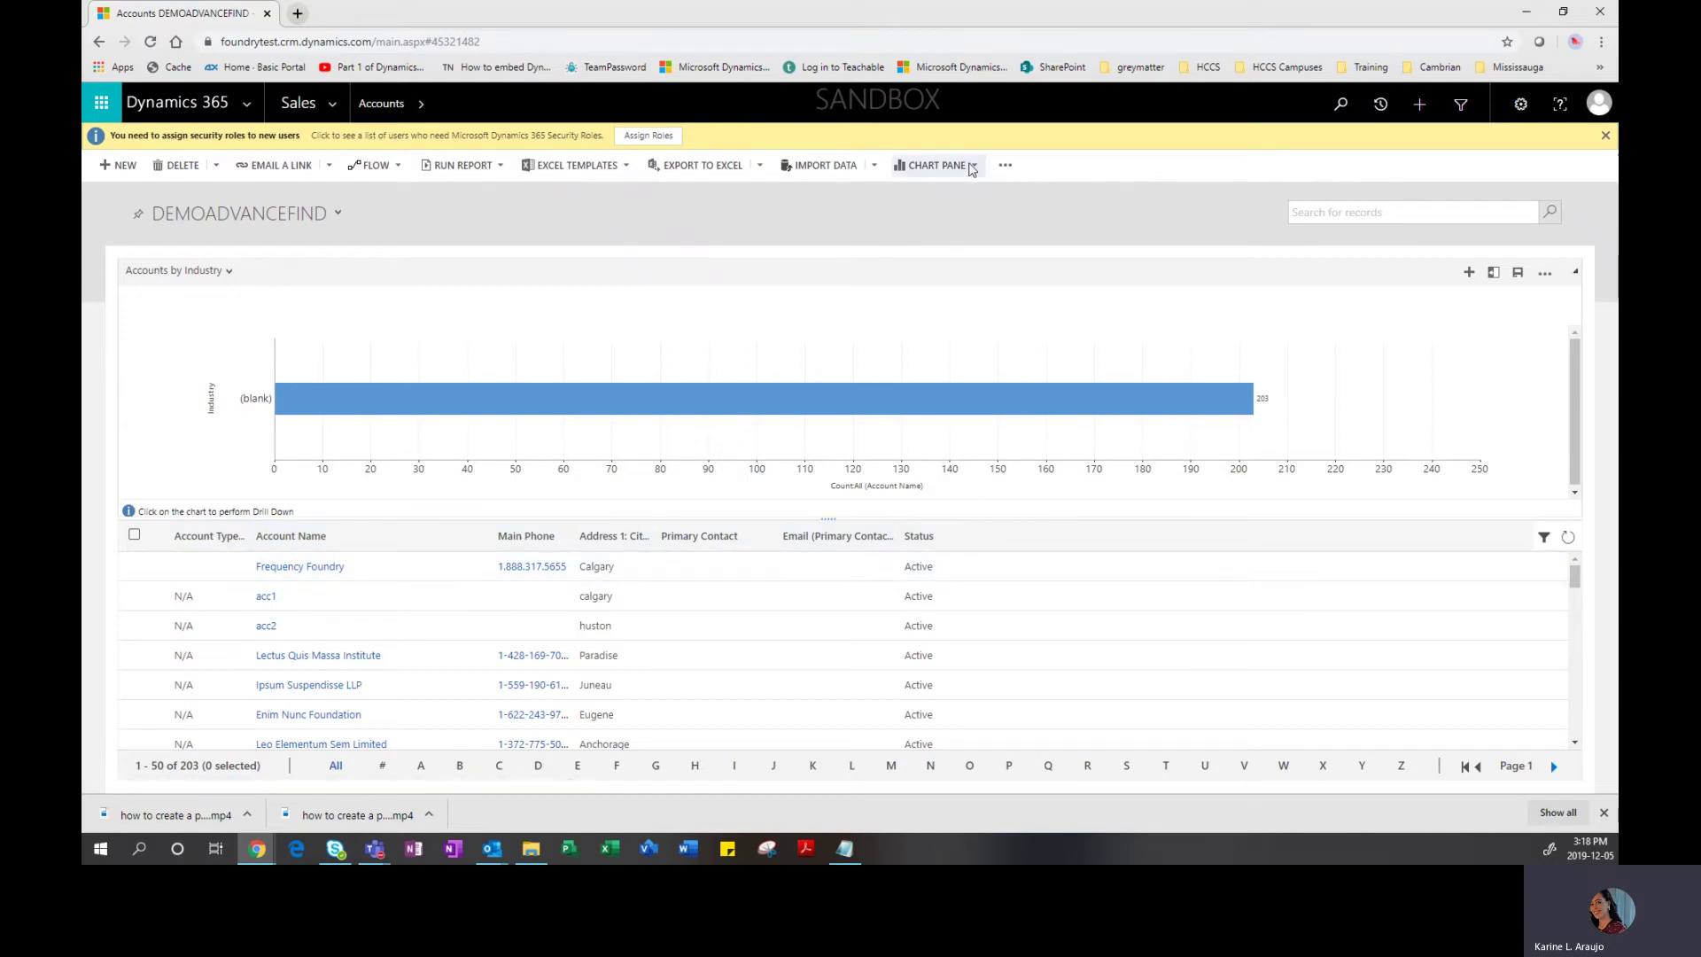
pyautogui.click(947, 167)
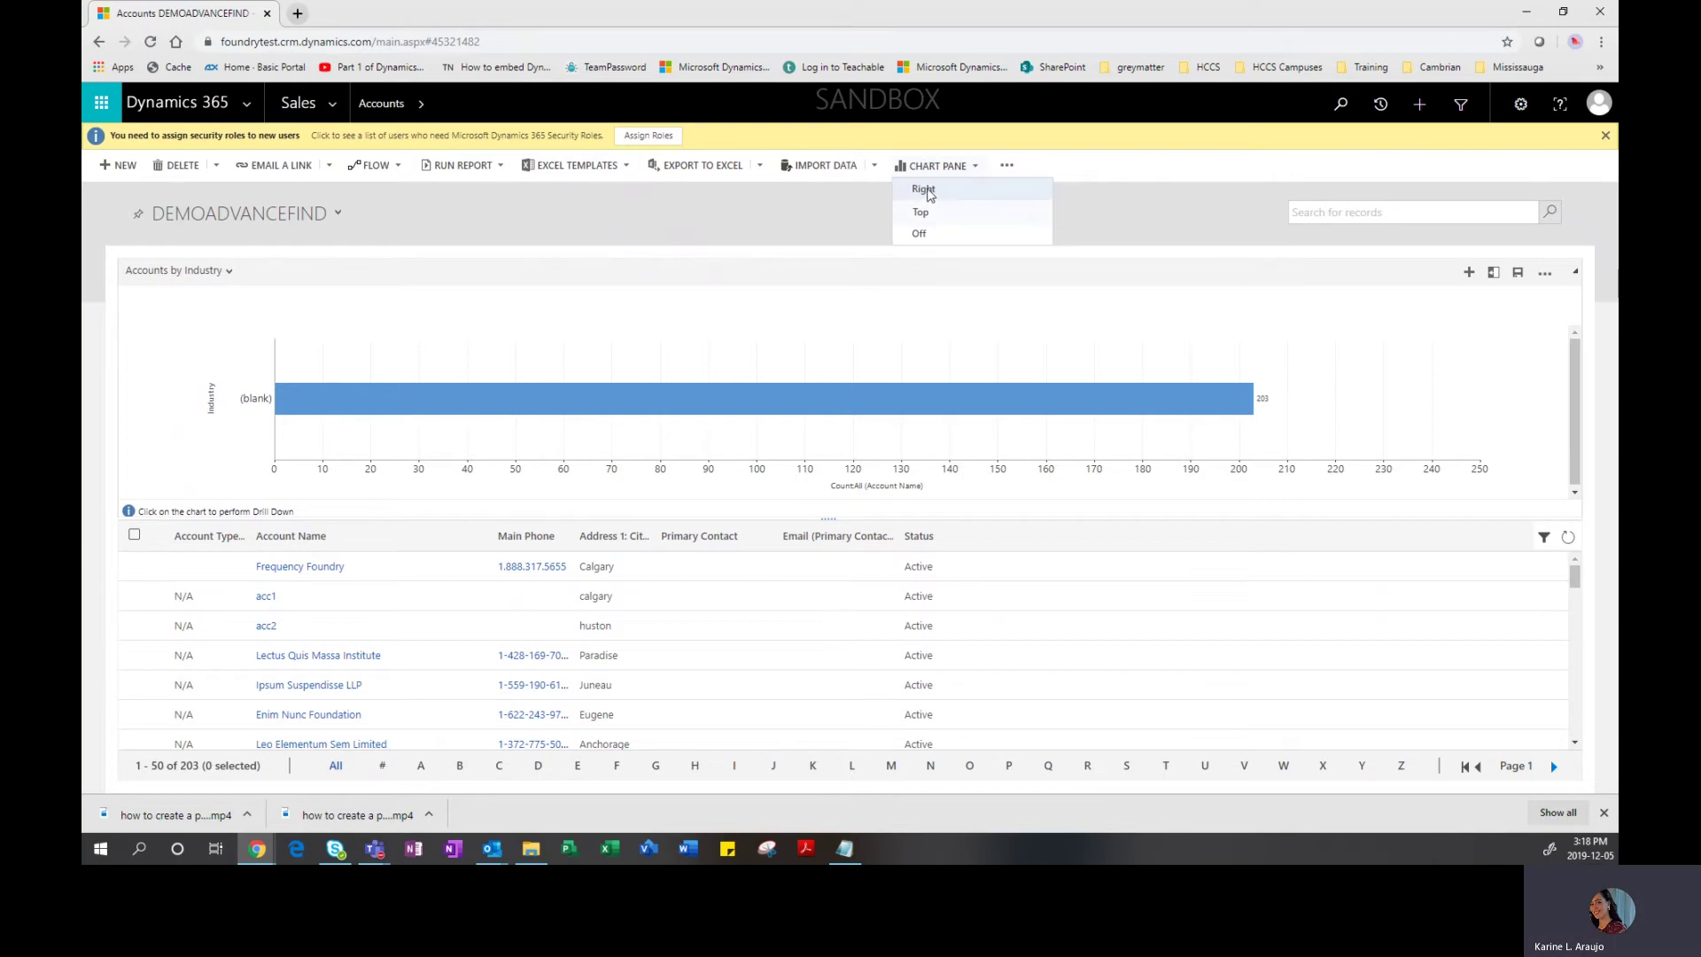
pyautogui.click(924, 189)
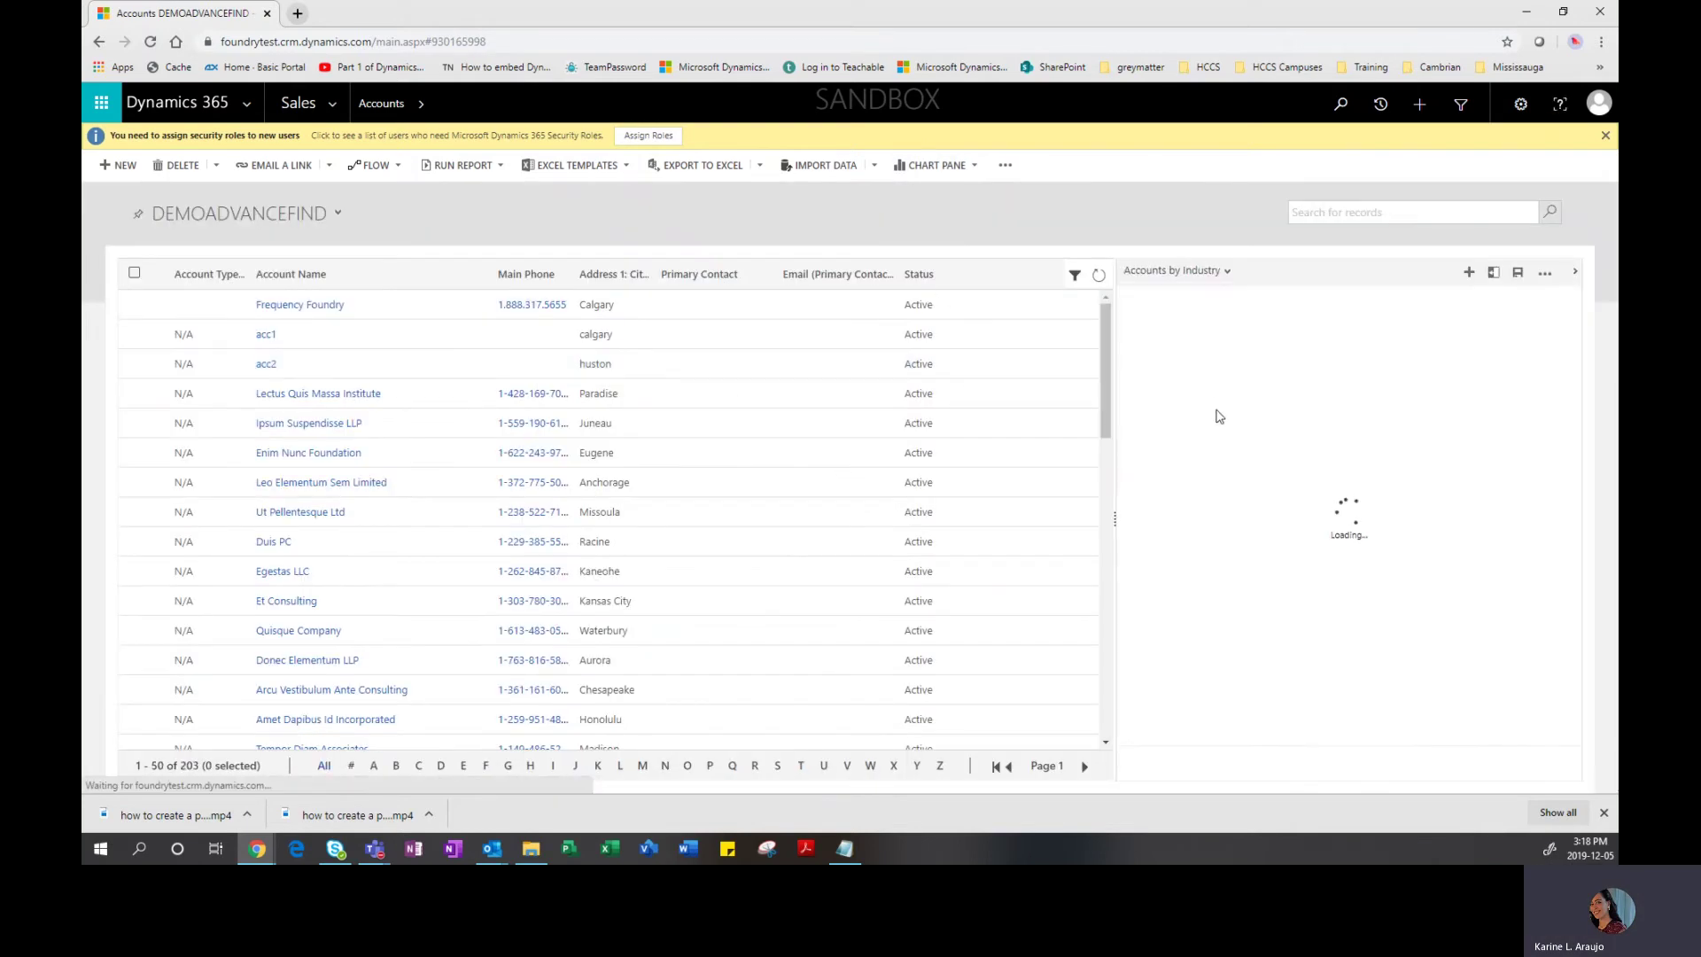
# Display the Accounts by Owner chart and look over the other system charts and the chart's save, import and export options
pyautogui.click(1215, 271)
pyautogui.click(1219, 333)
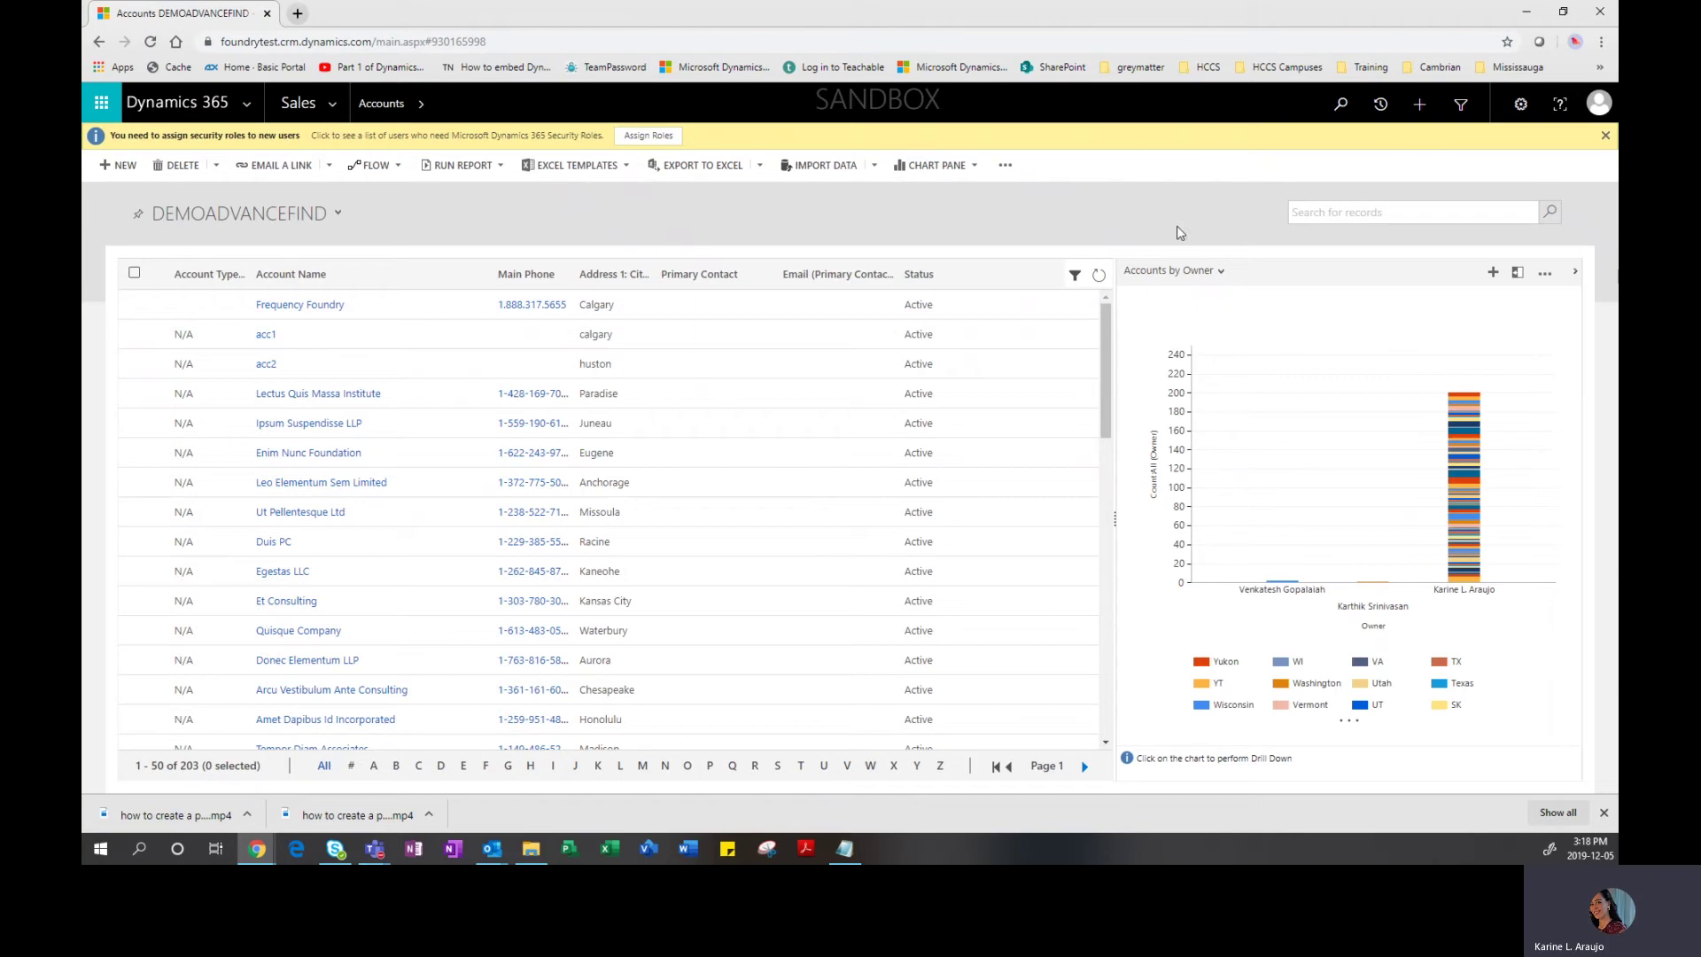
pyautogui.click(1202, 271)
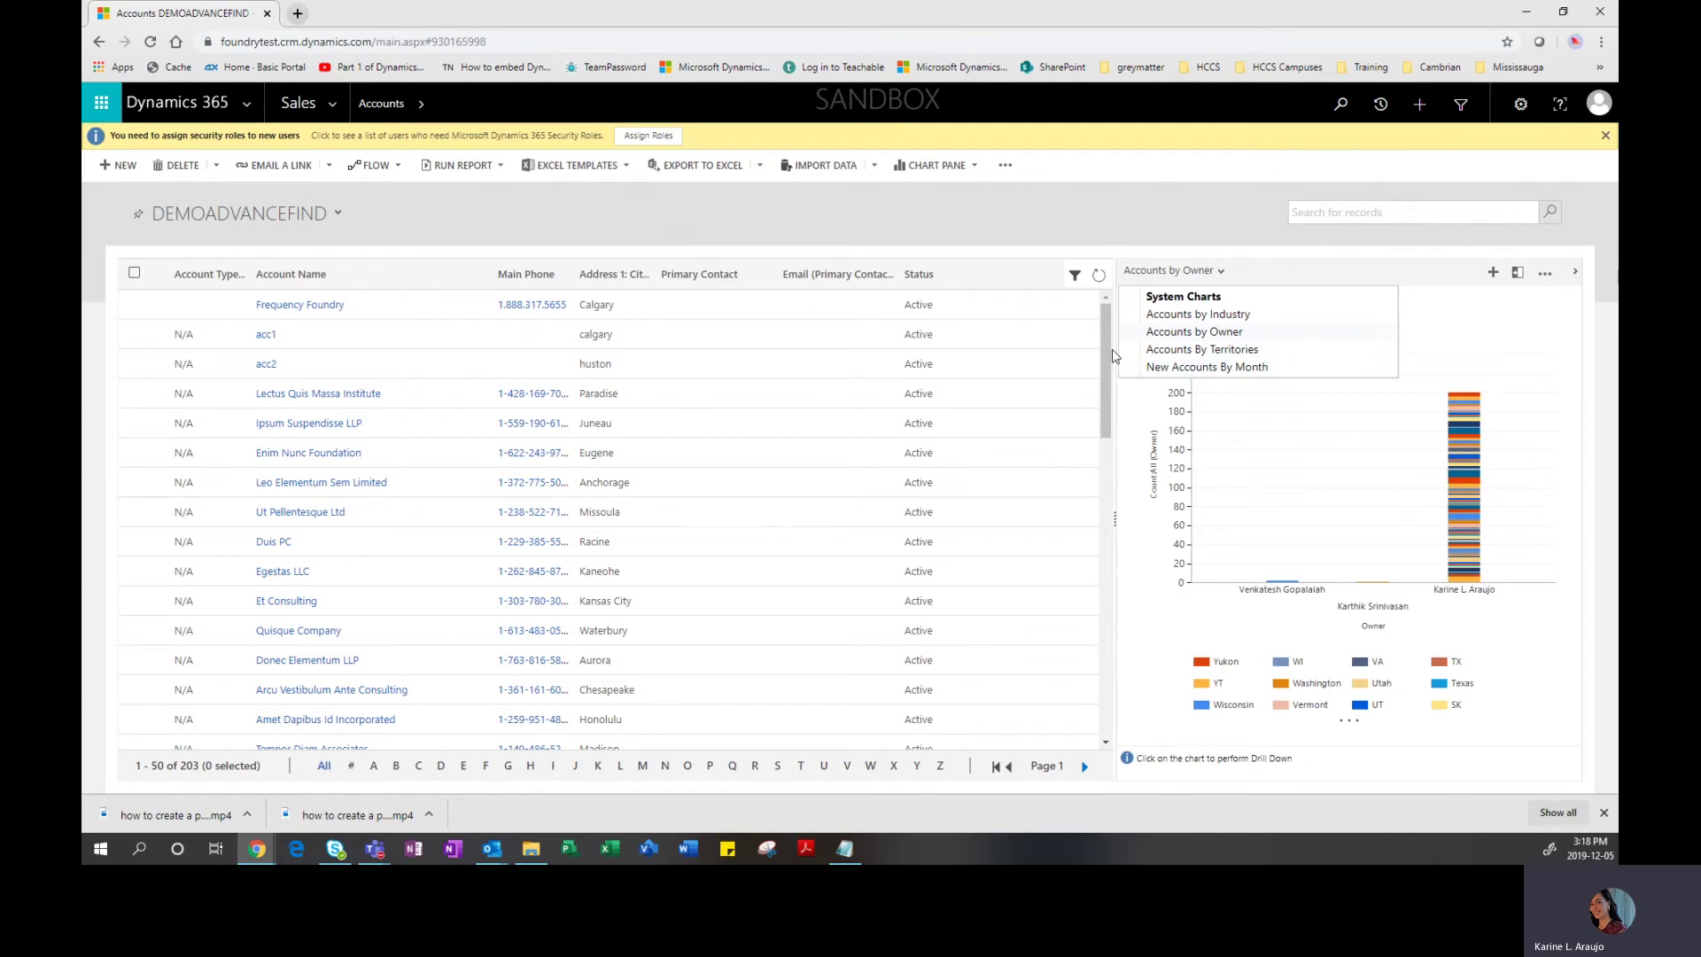
pyautogui.click(948, 222)
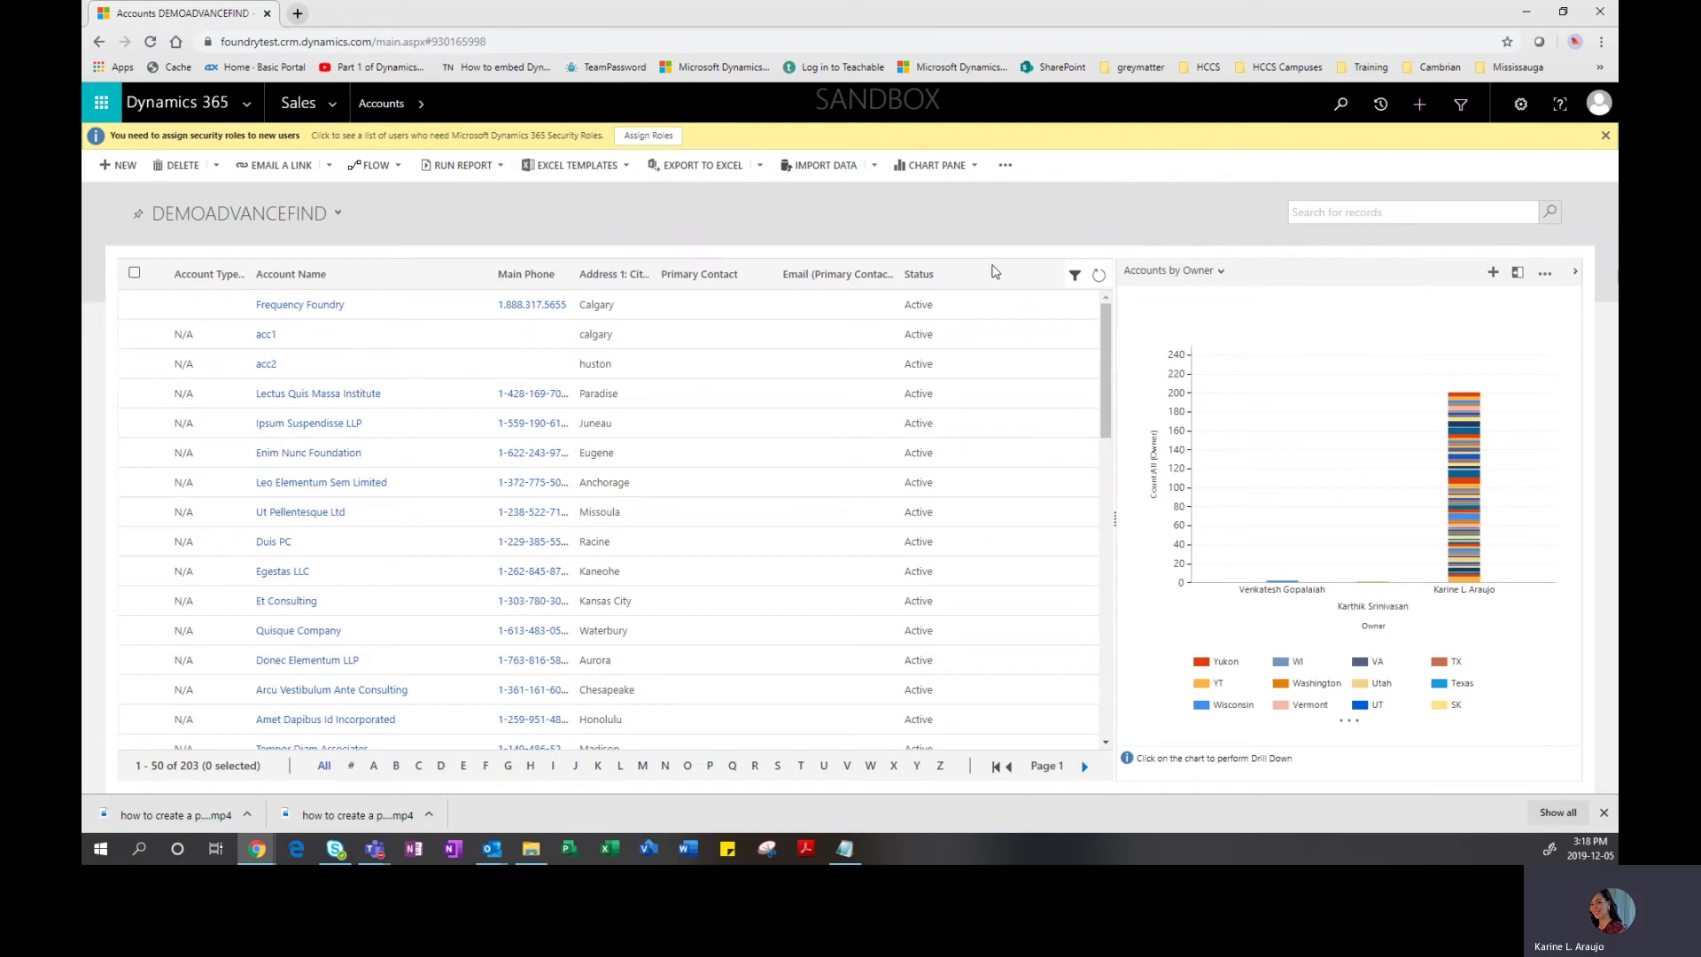
pyautogui.click(1548, 276)
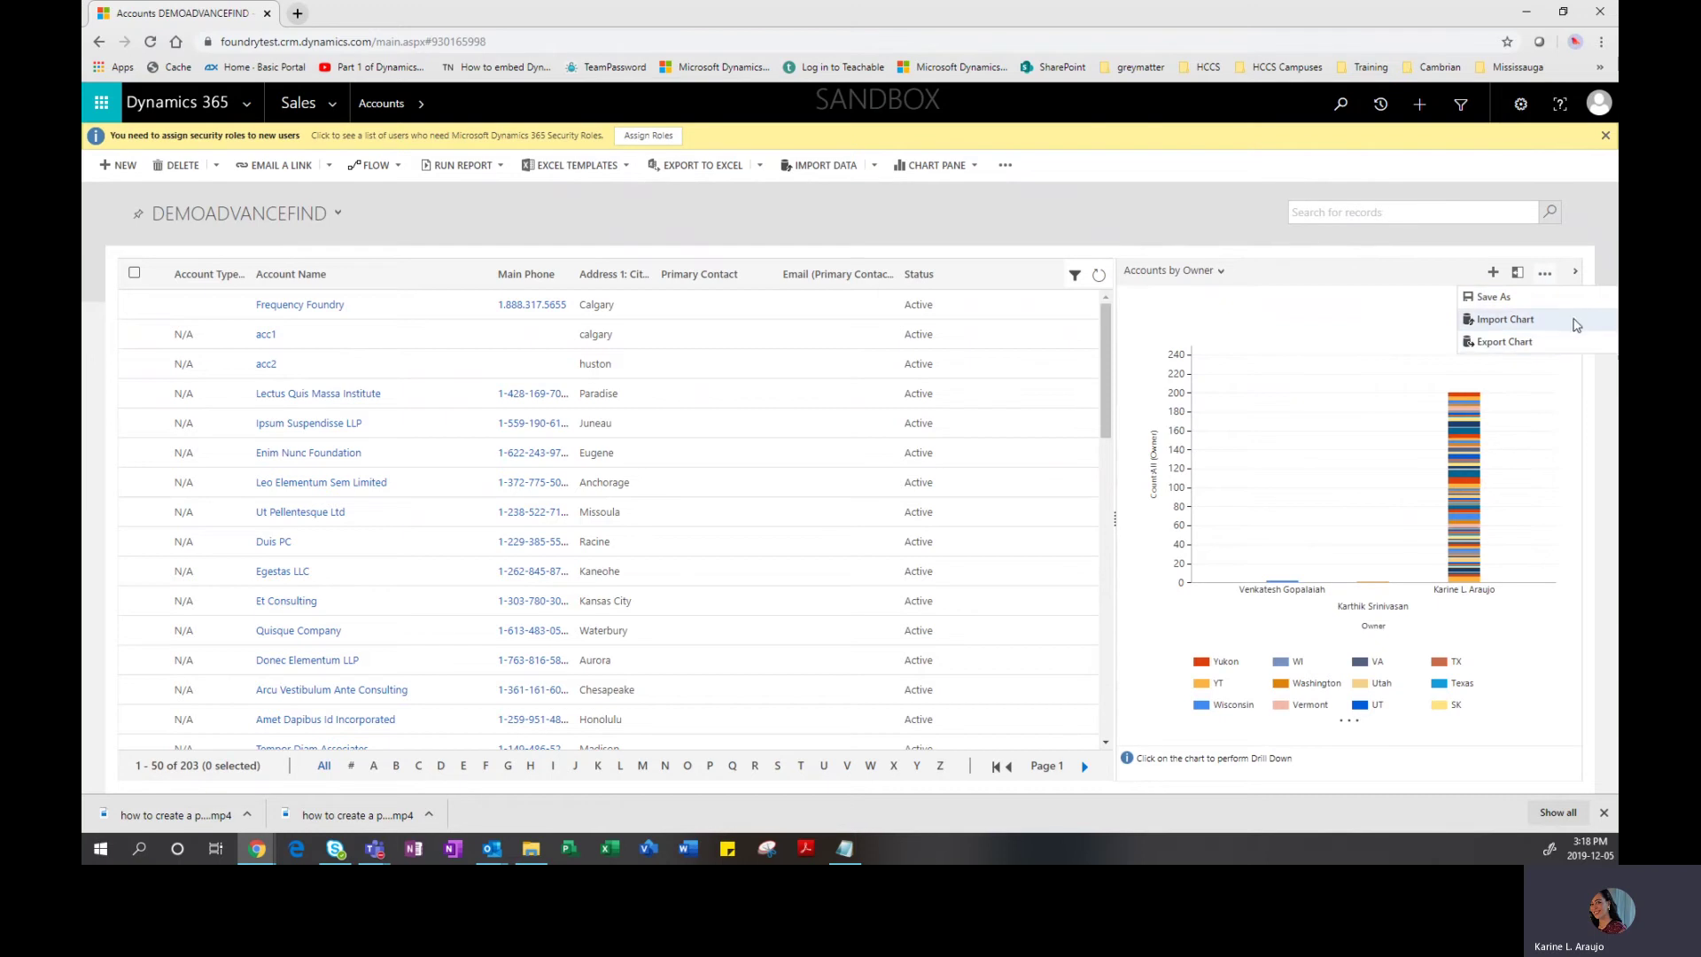
pyautogui.click(1444, 262)
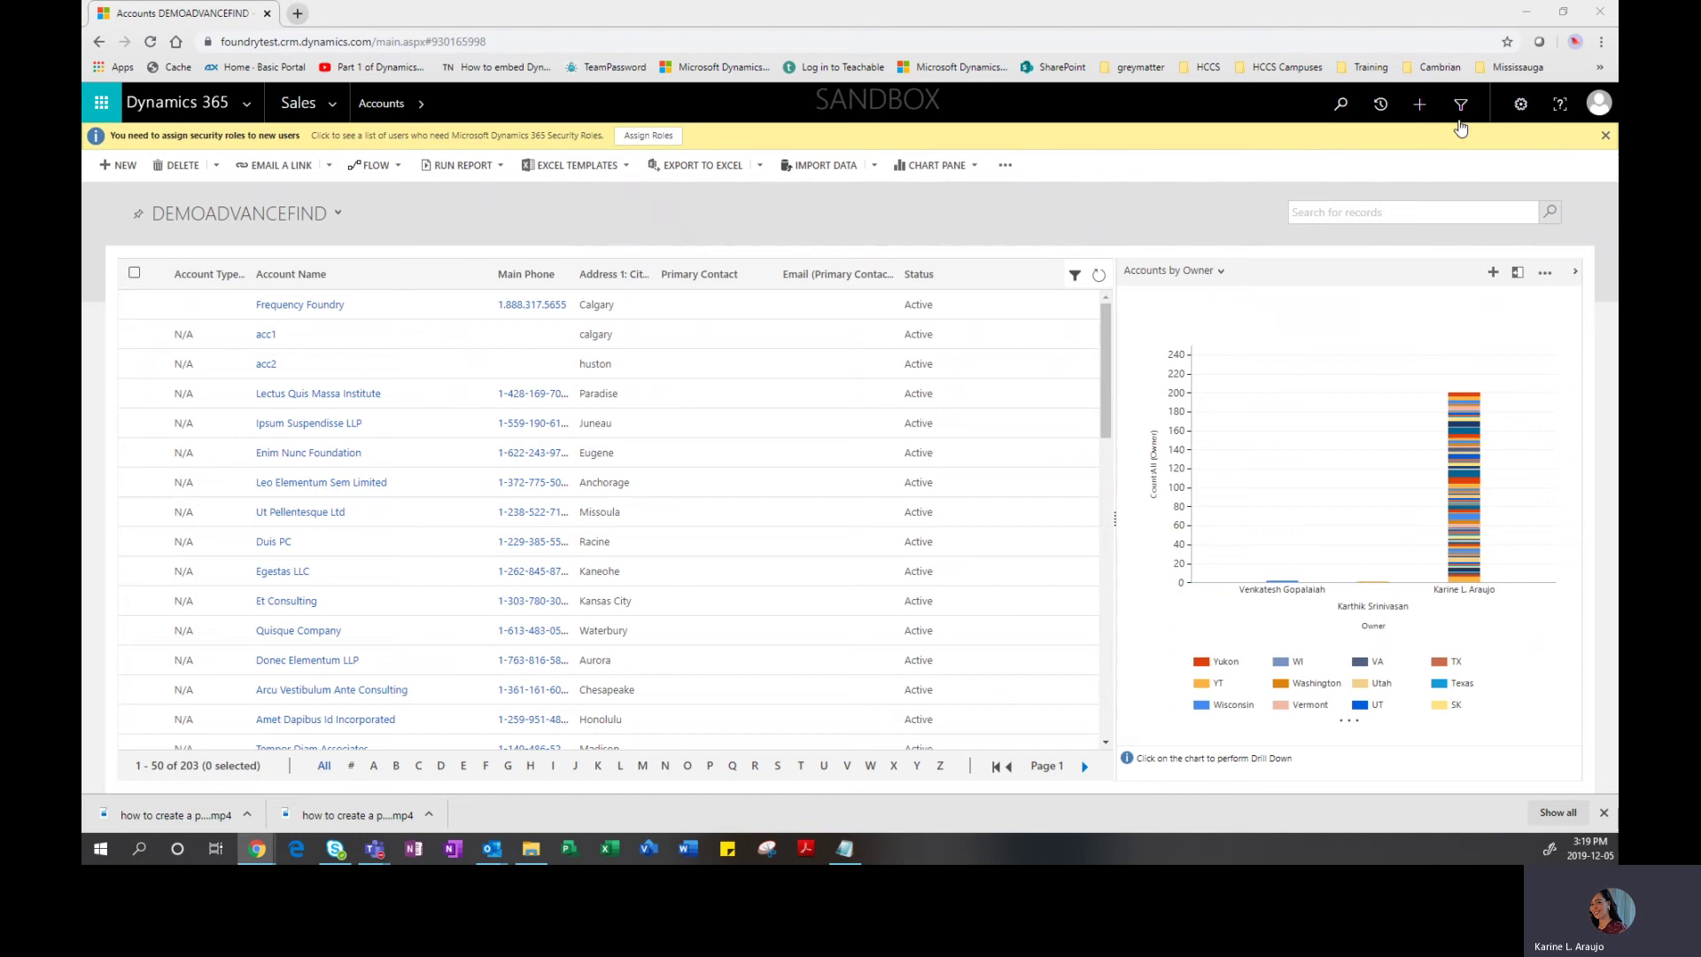
# Check where DEMOADVANCEFIND is offered among the saved views in Advanced Find and among the Accounts list's views, leaving both selections unchanged
pyautogui.click(1462, 106)
pyautogui.moveTo(683, 339); pyautogui.dragTo(844, 204)
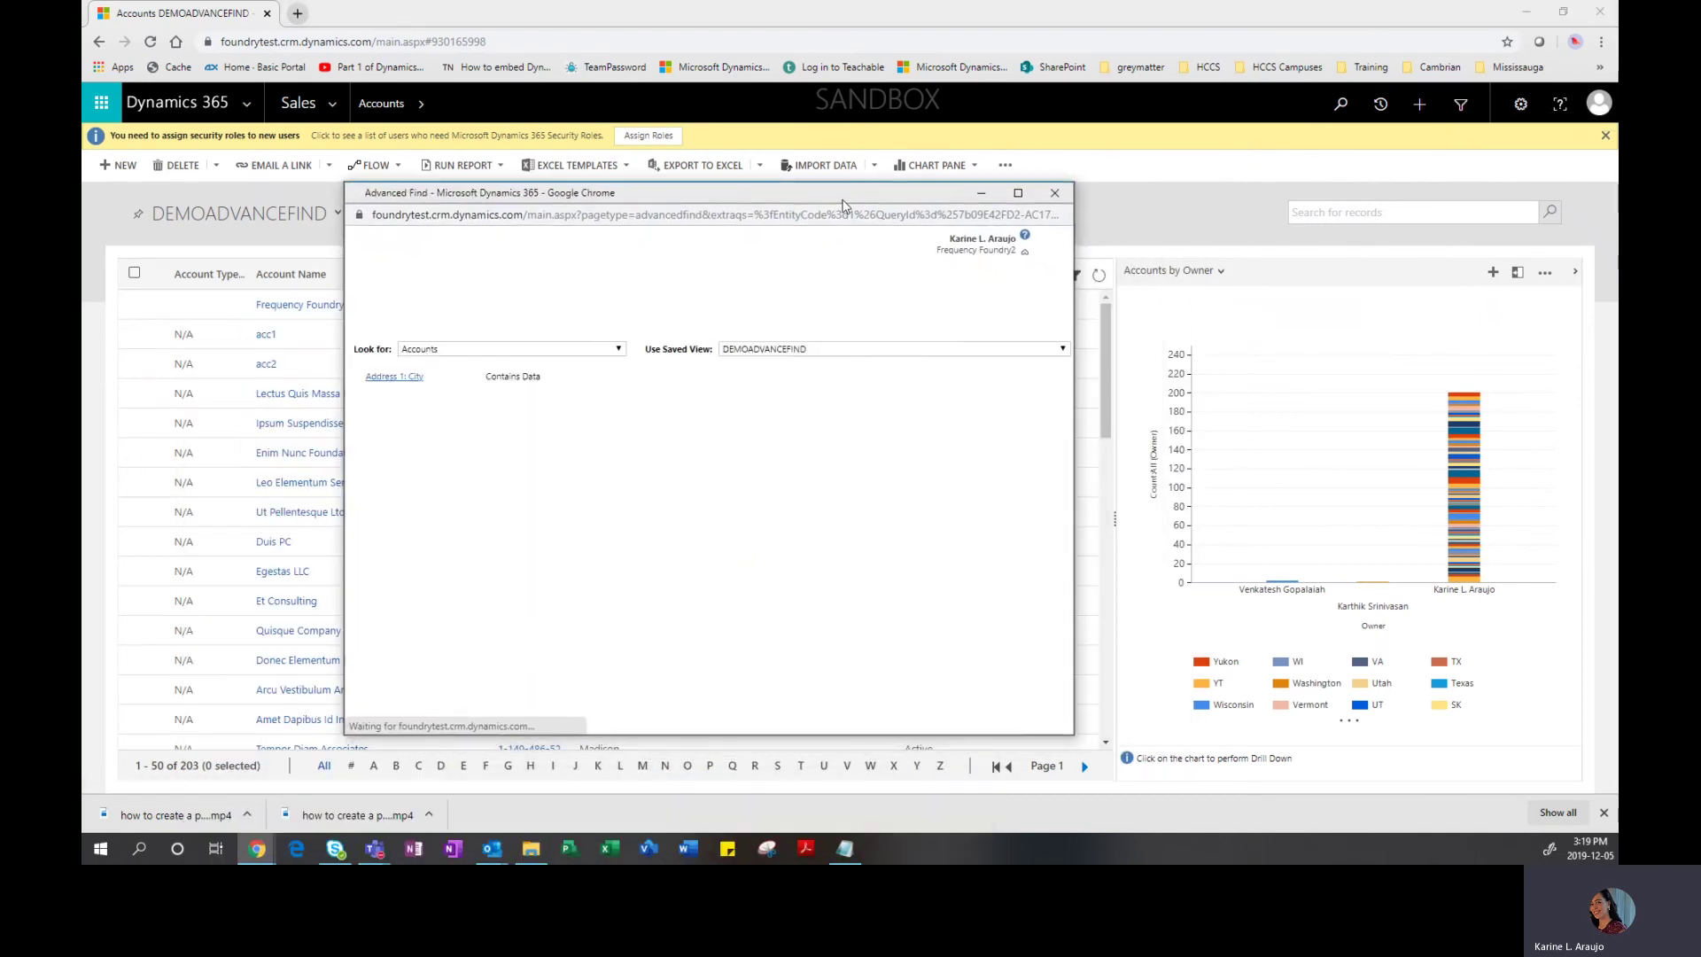
pyautogui.click(526, 352)
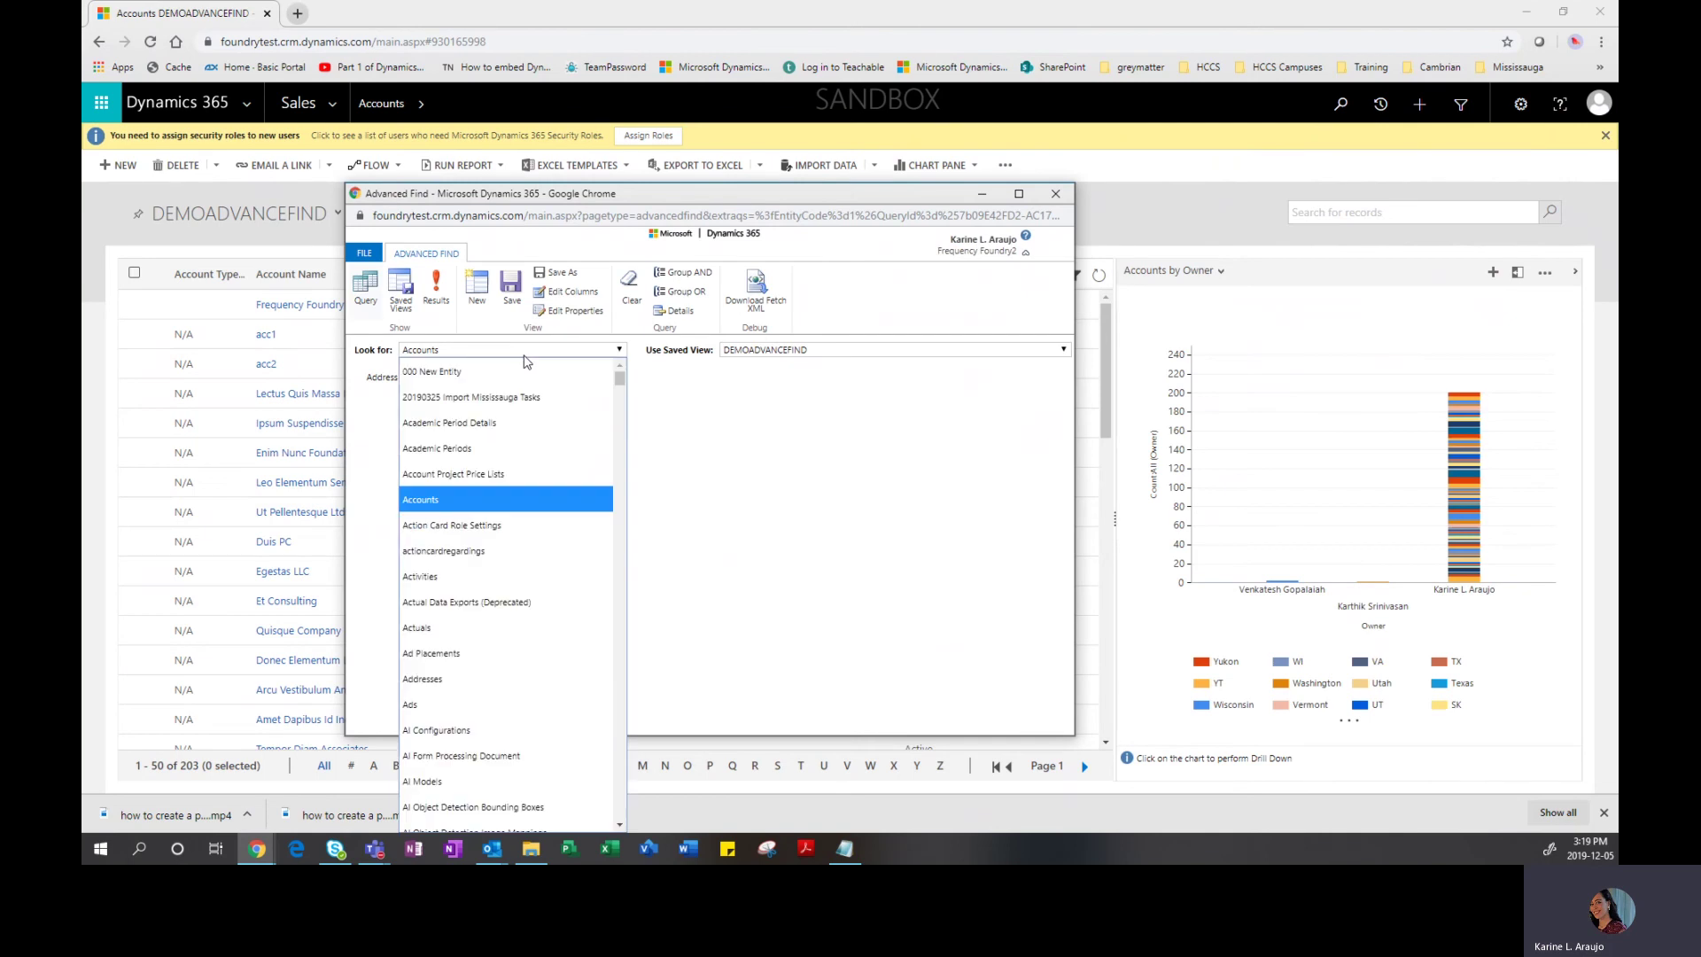
pyautogui.click(524, 356)
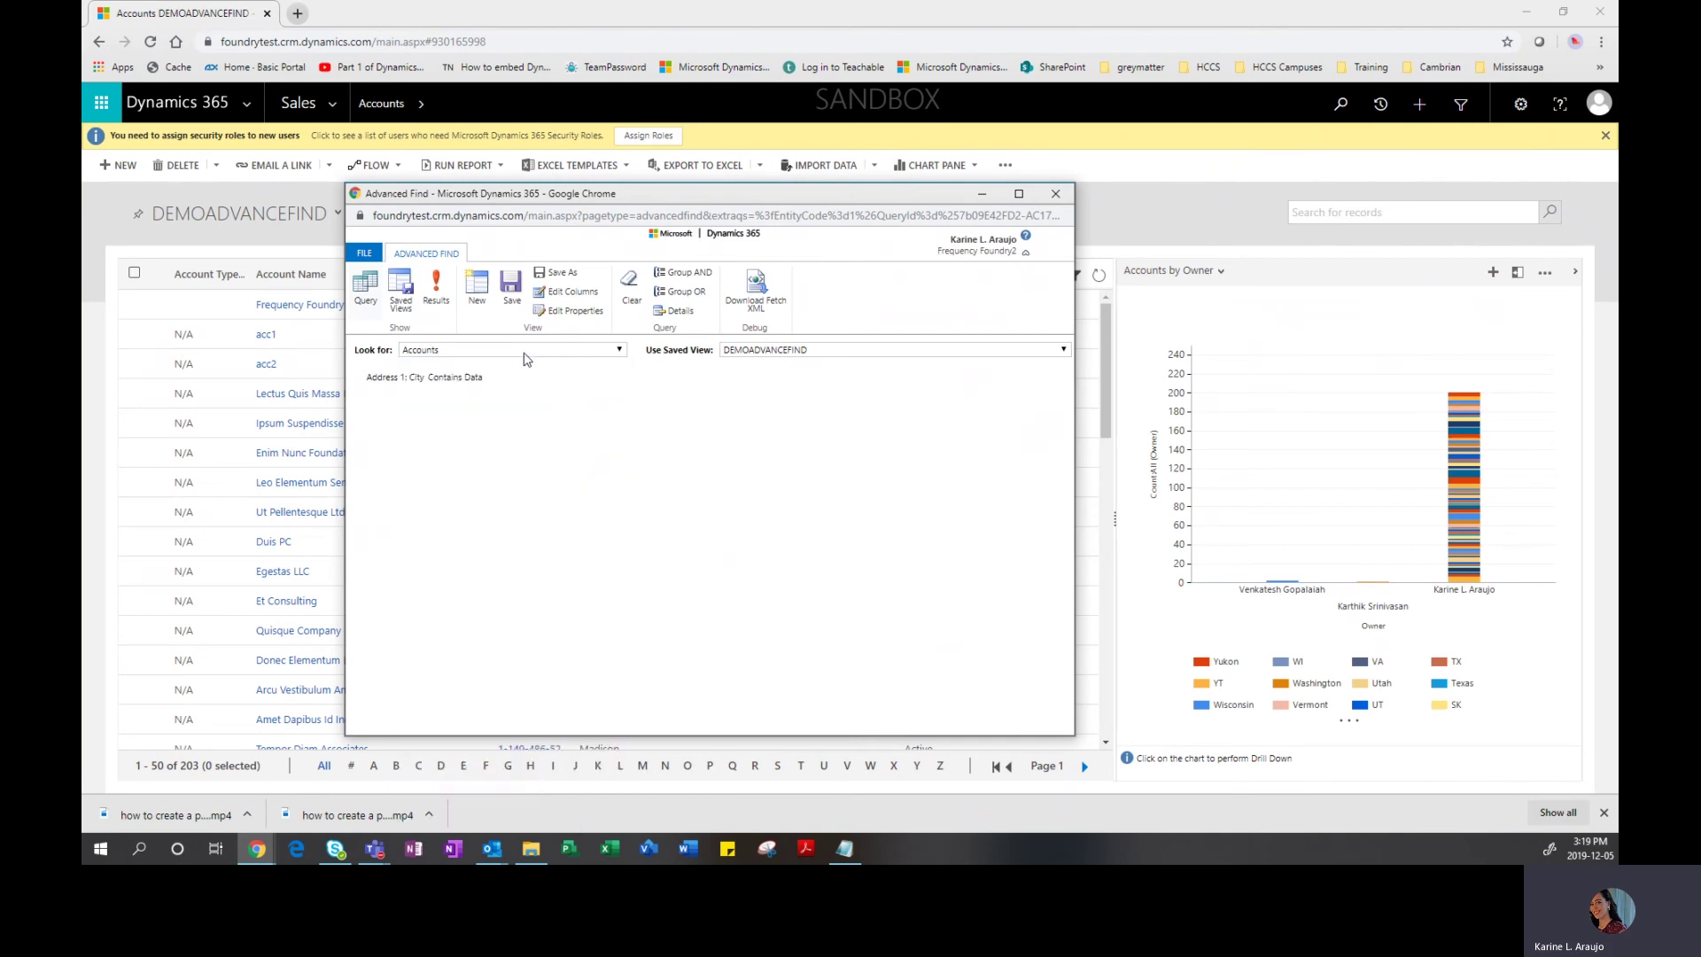
pyautogui.click(762, 350)
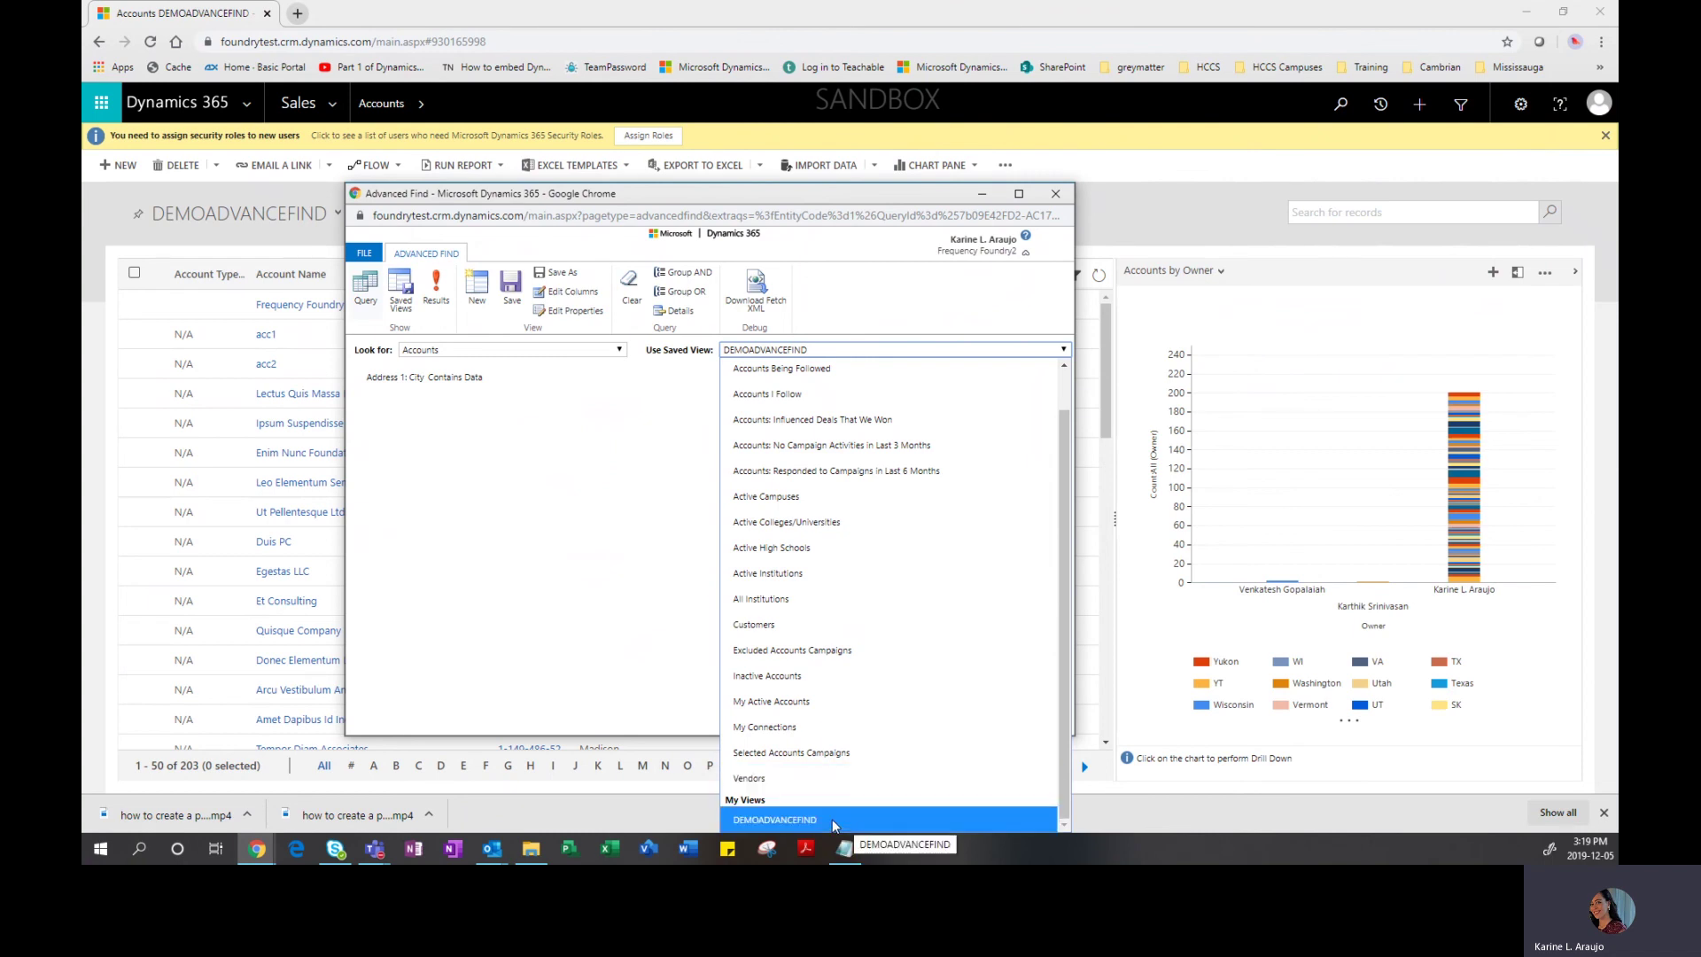
pyautogui.click(464, 483)
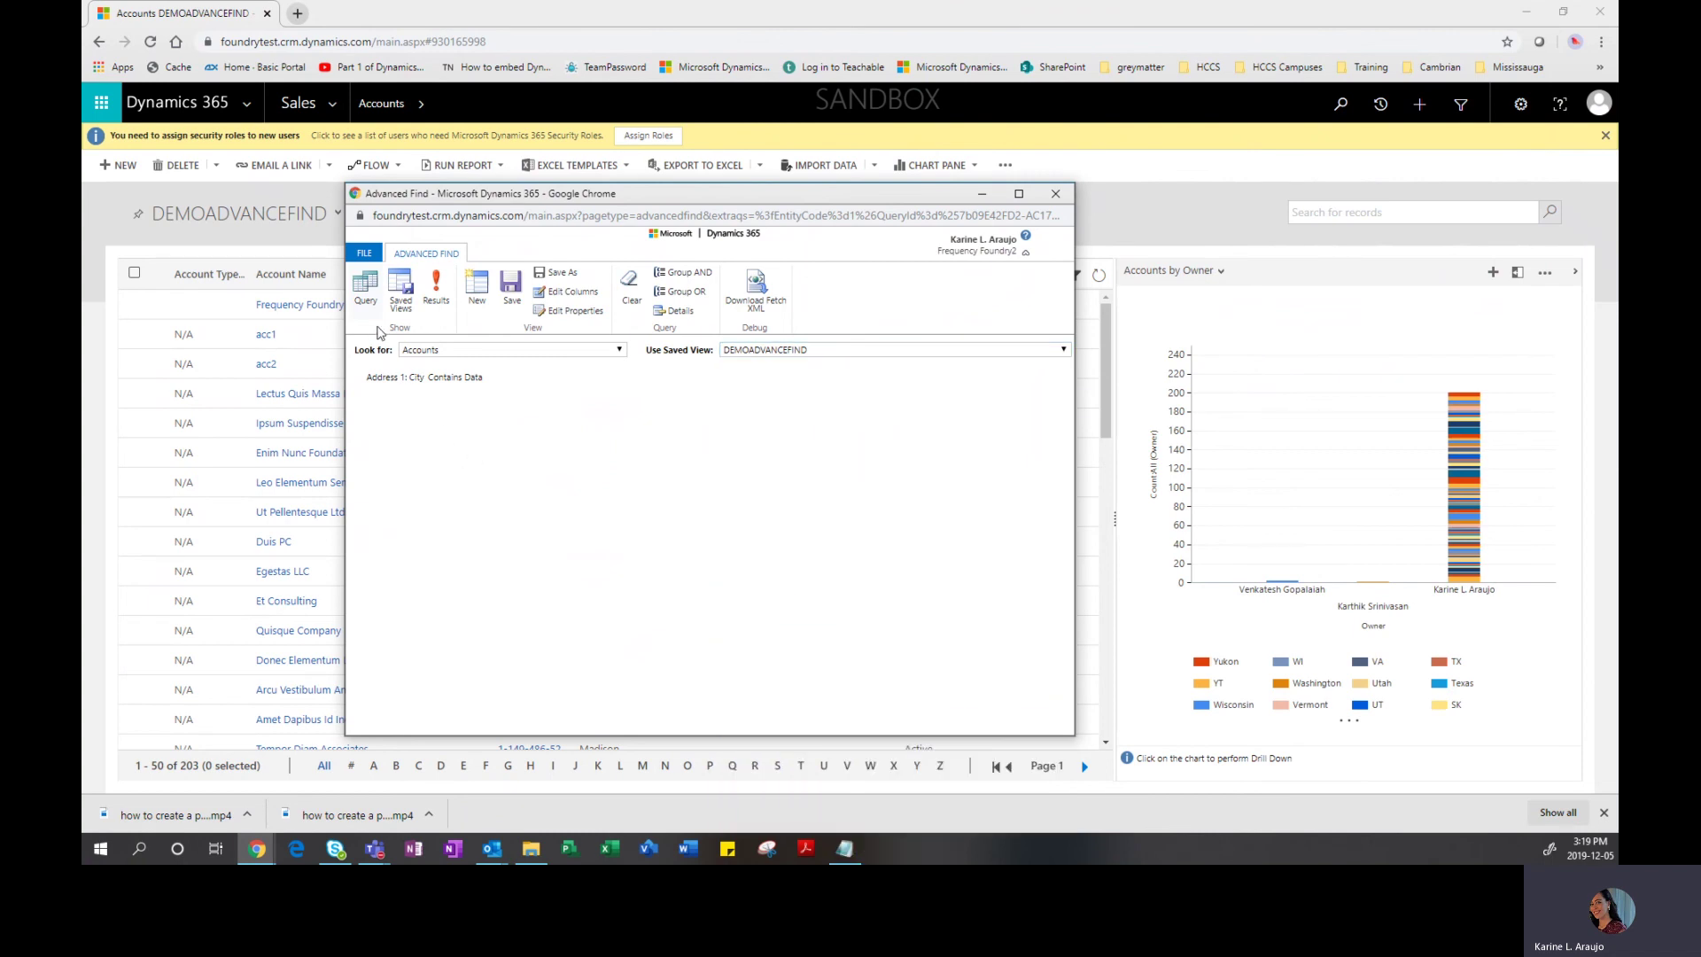
pyautogui.click(1056, 193)
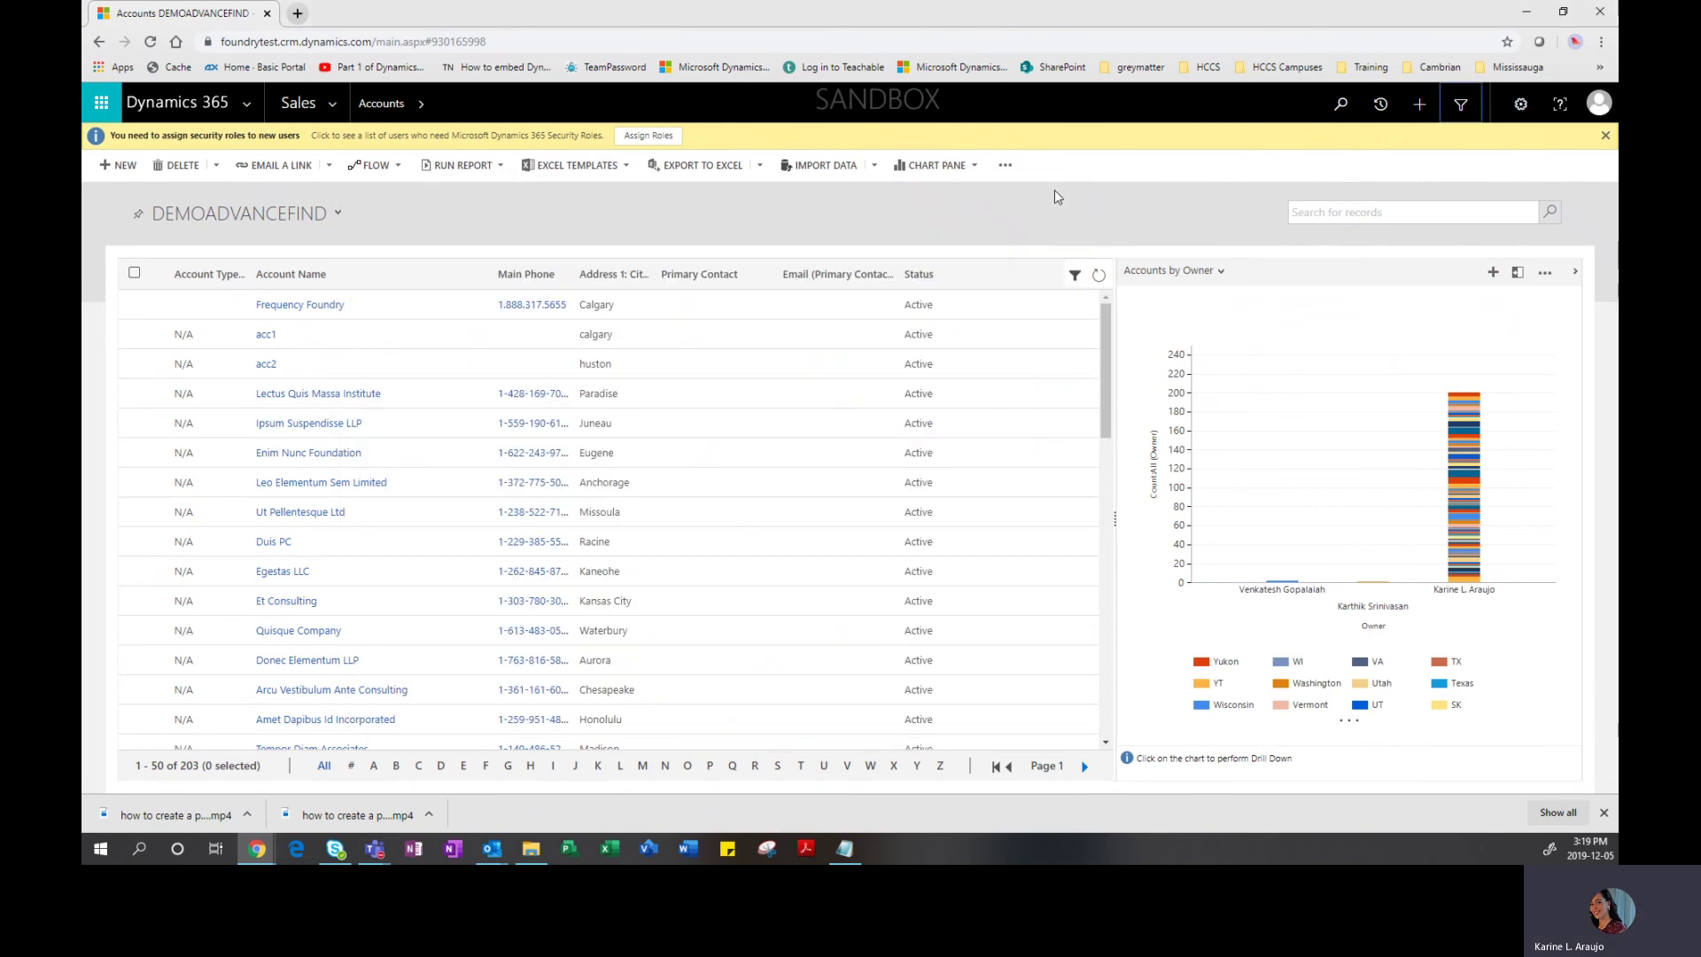
pyautogui.click(335, 214)
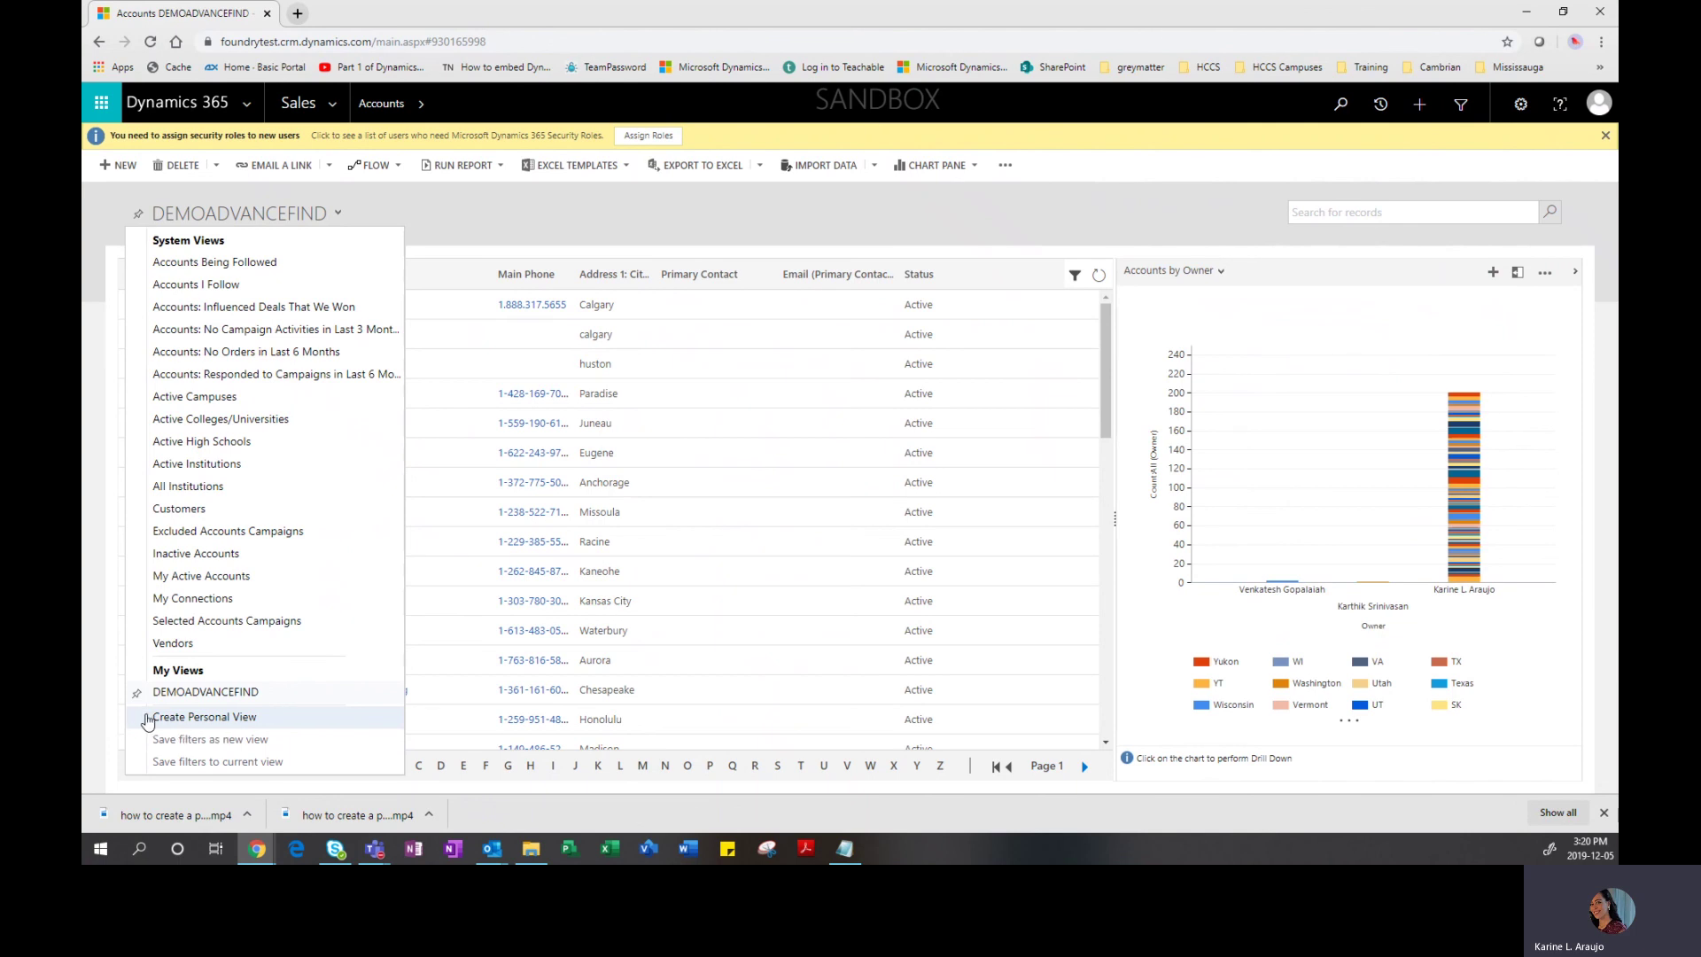
pyautogui.click(449, 220)
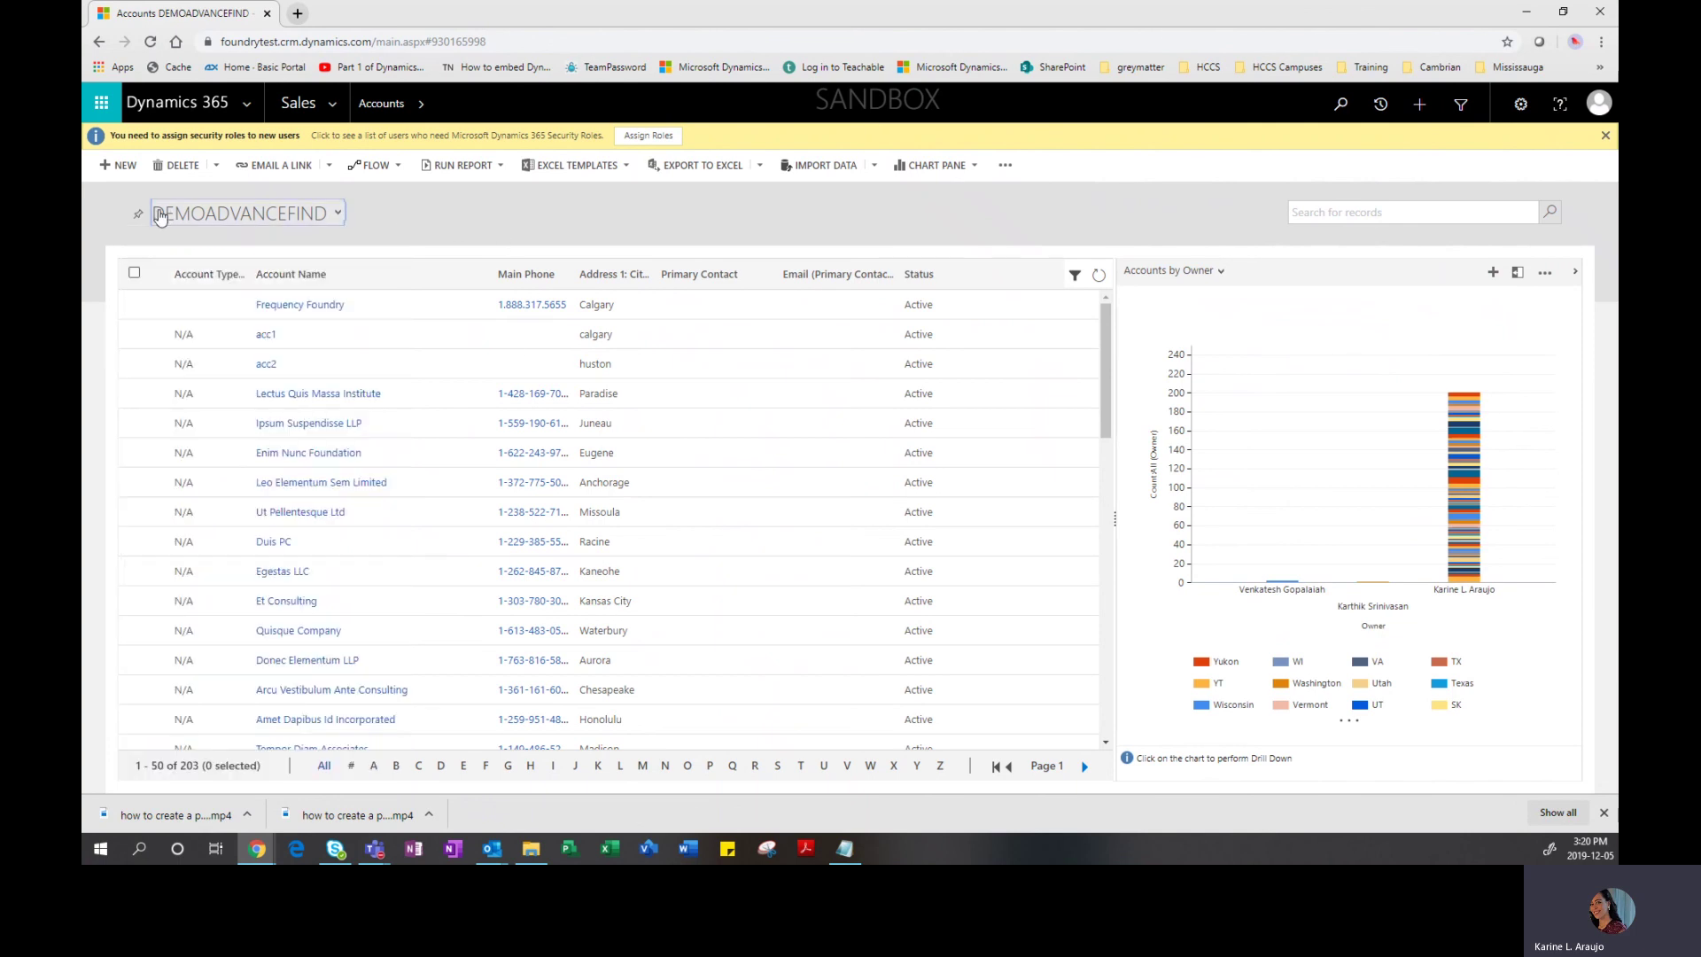